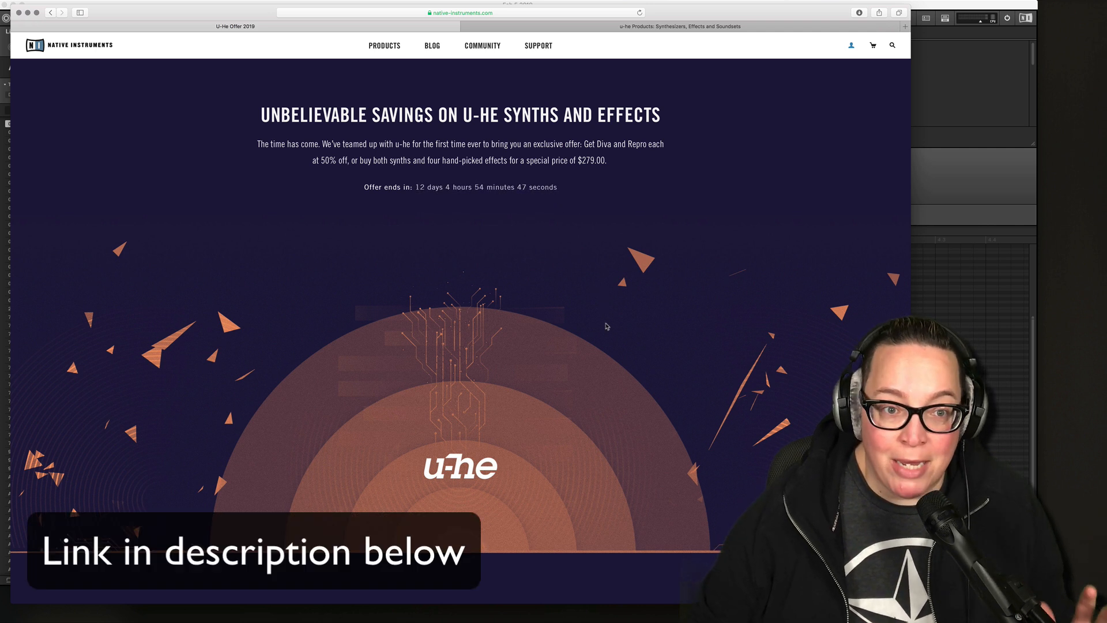
Examine the u-he offer page, covering the u-he Collection contents and the individual Diva and Repro deals.
scroll(608, 320, "down", 5)
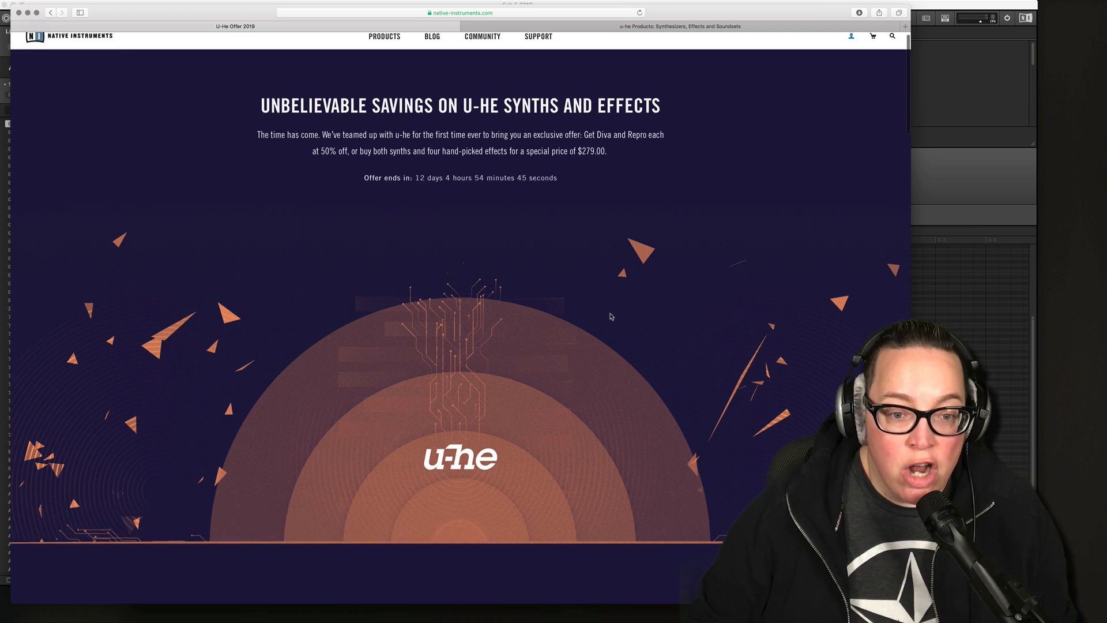
scroll(612, 322, "down", 8)
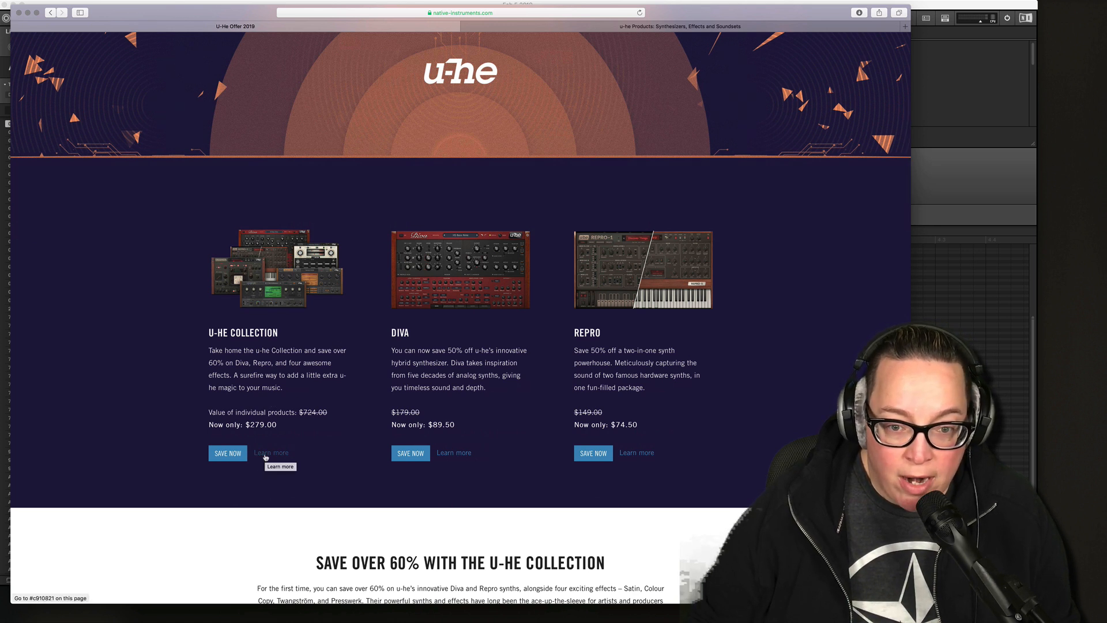
scroll(274, 449, "down", 5)
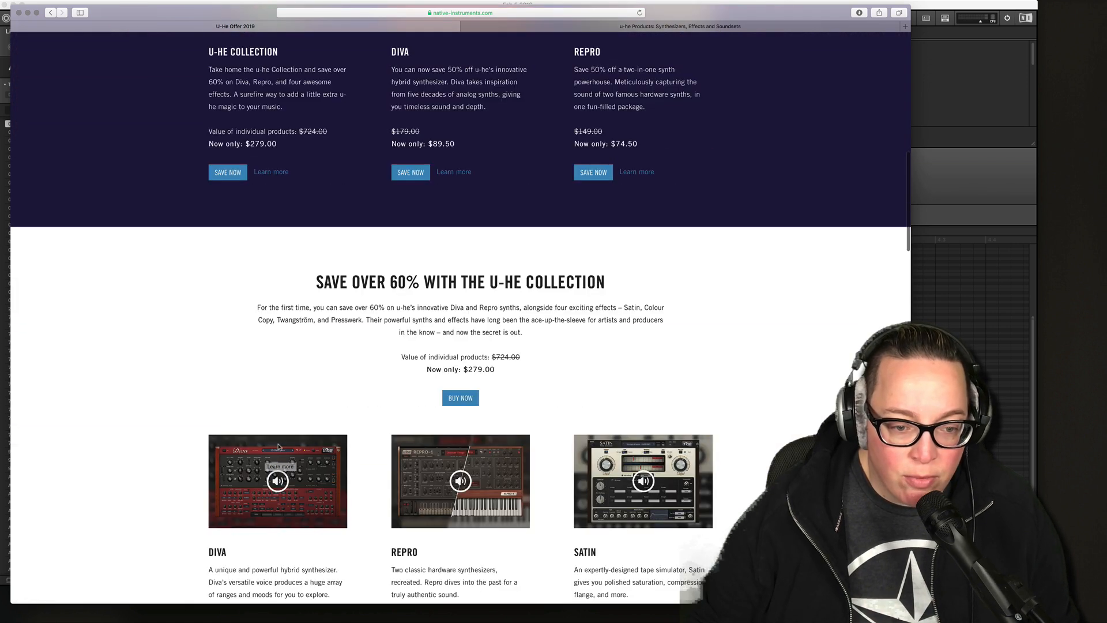
scroll(277, 449, "down", 2)
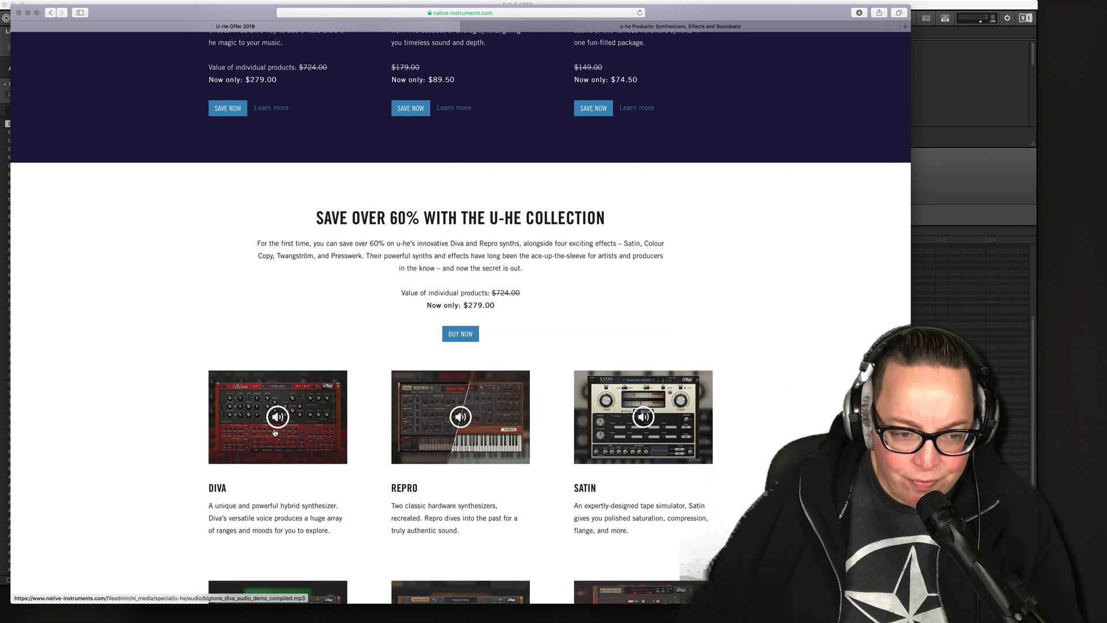
scroll(257, 436, "down", 3)
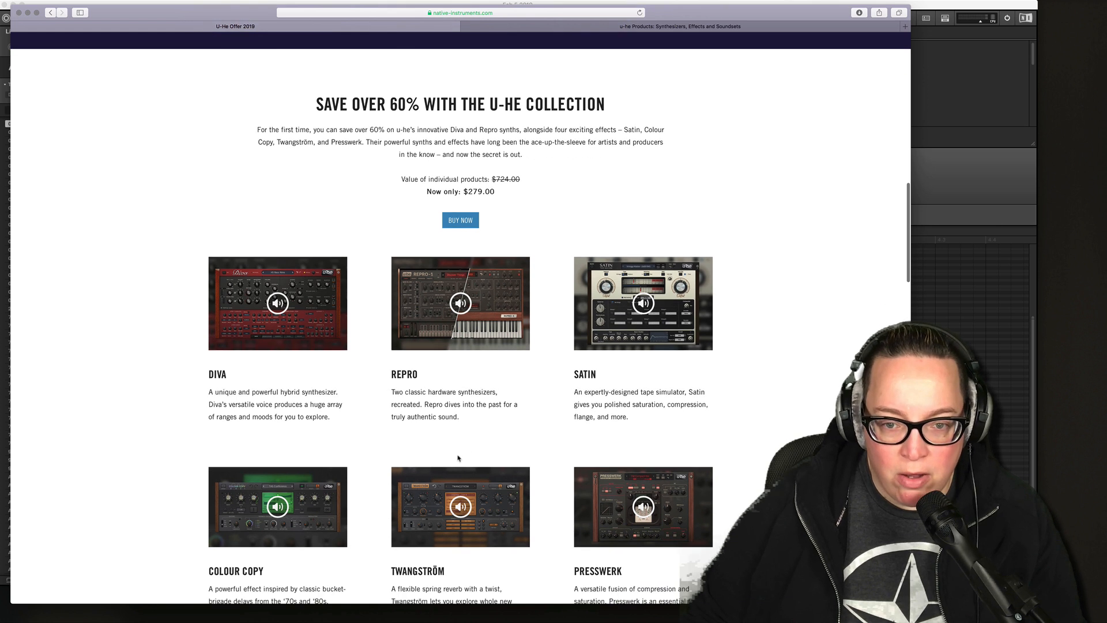
scroll(576, 425, "down", 2)
scroll(763, 467, "down", 5)
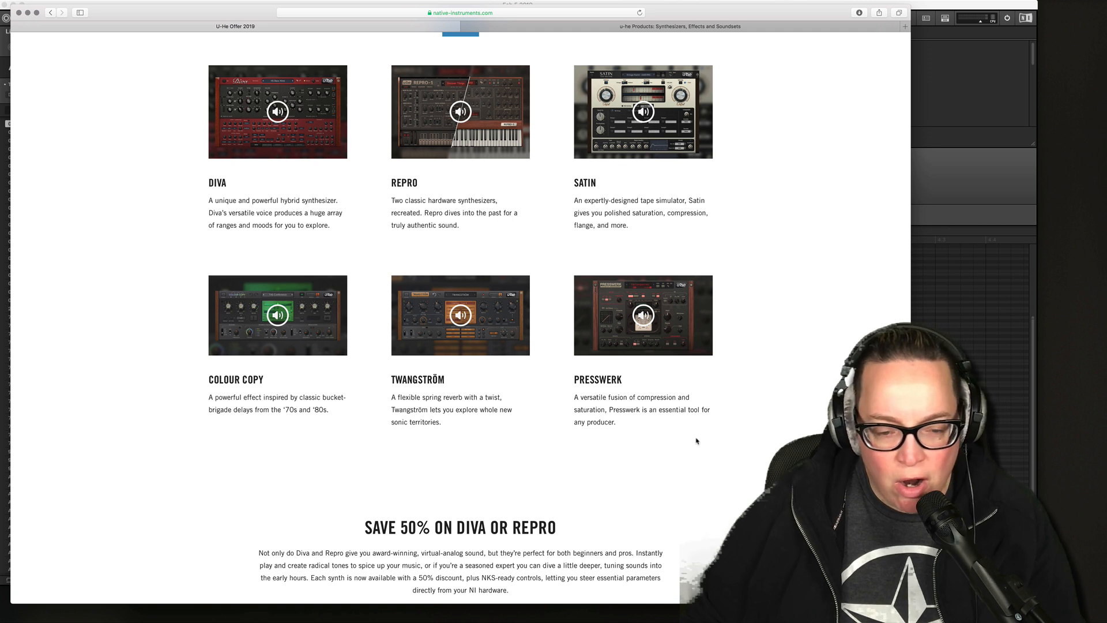
scroll(696, 442, "down", 5)
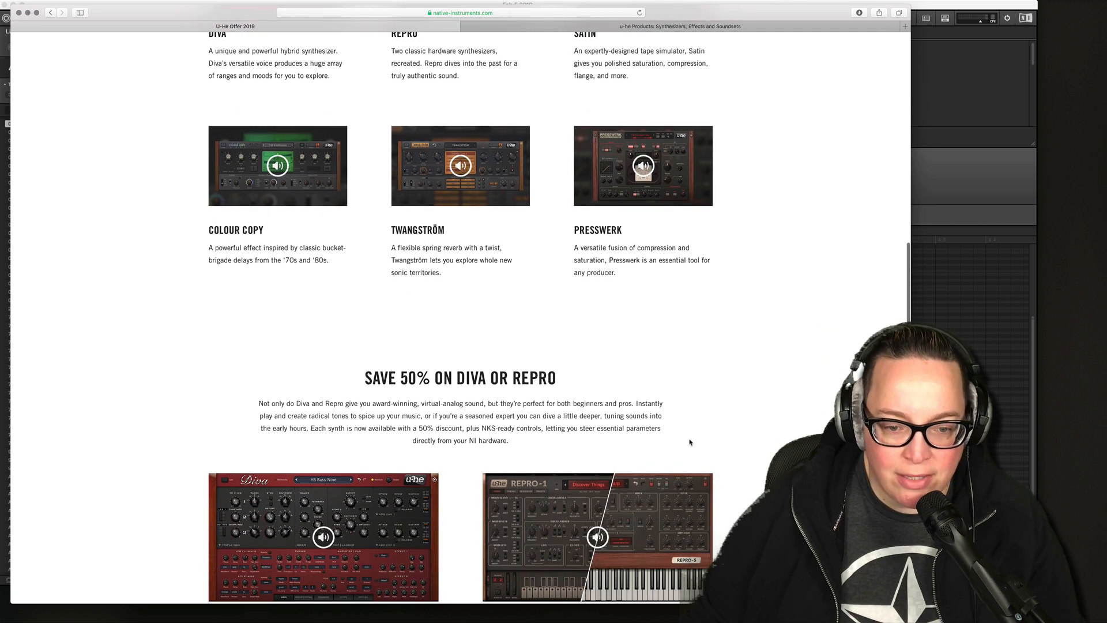
scroll(690, 442, "down", 7)
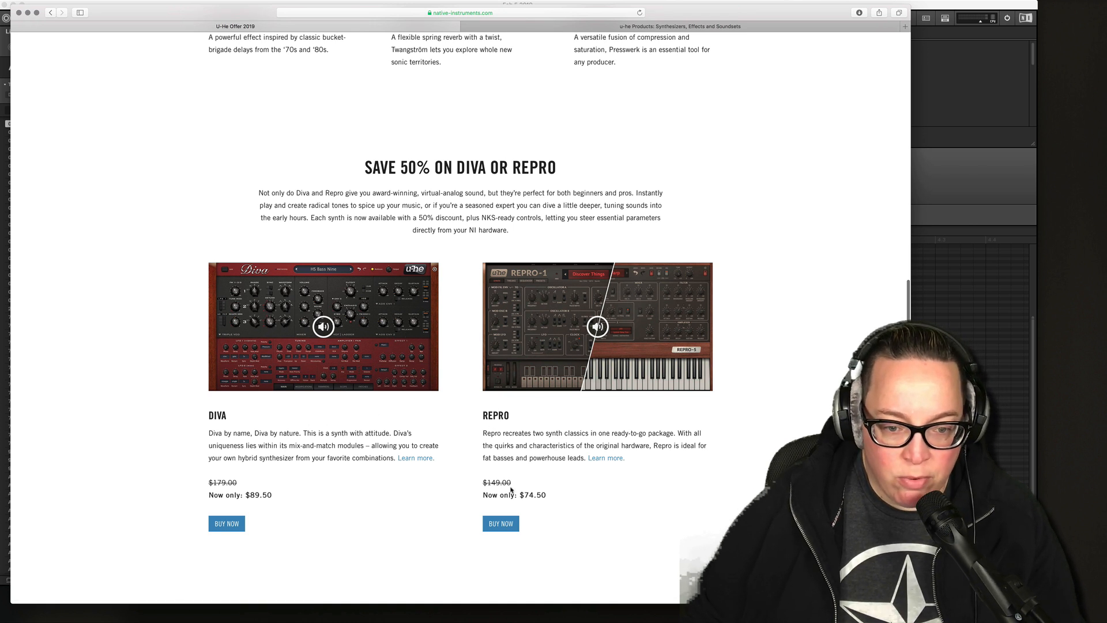
scroll(508, 496, "down", 5)
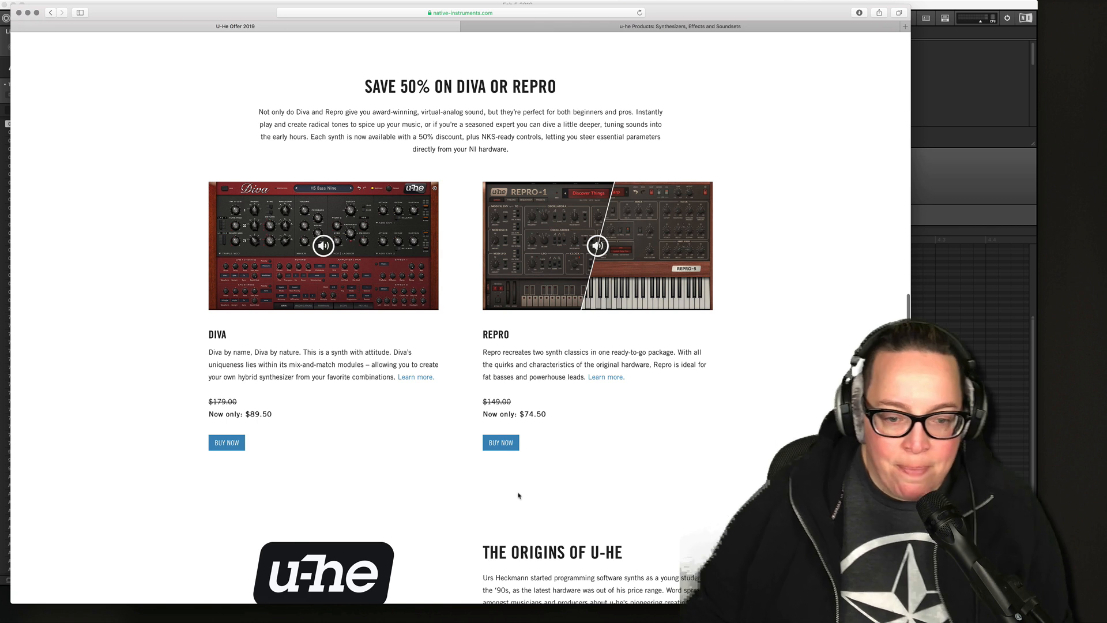
scroll(519, 490, "up", 5)
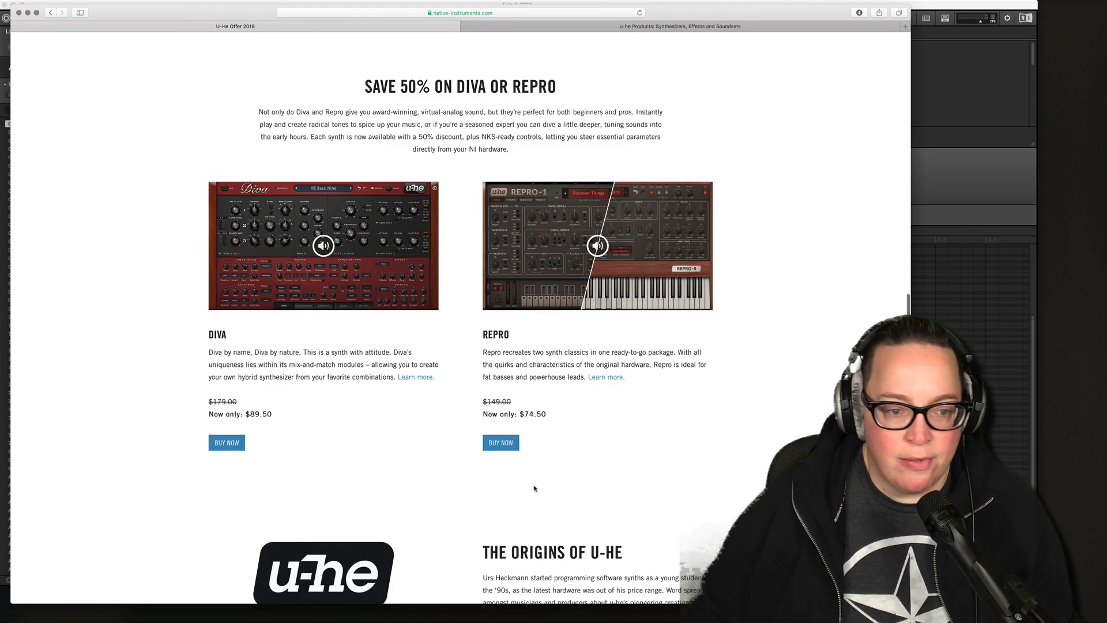
scroll(567, 505, "up", 15)
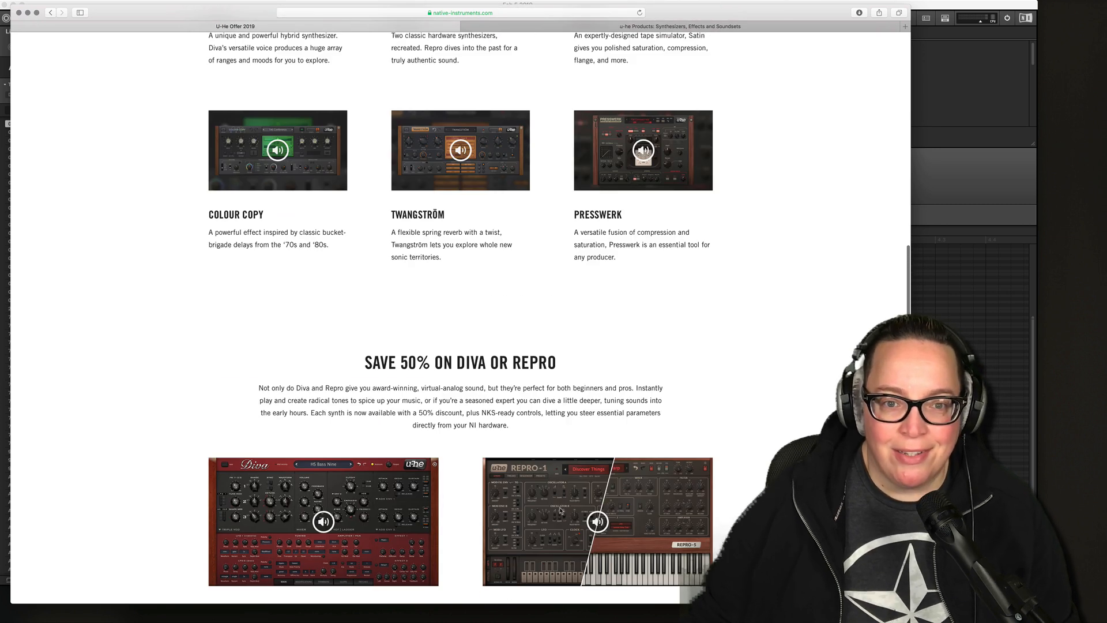
scroll(563, 509, "up", 20)
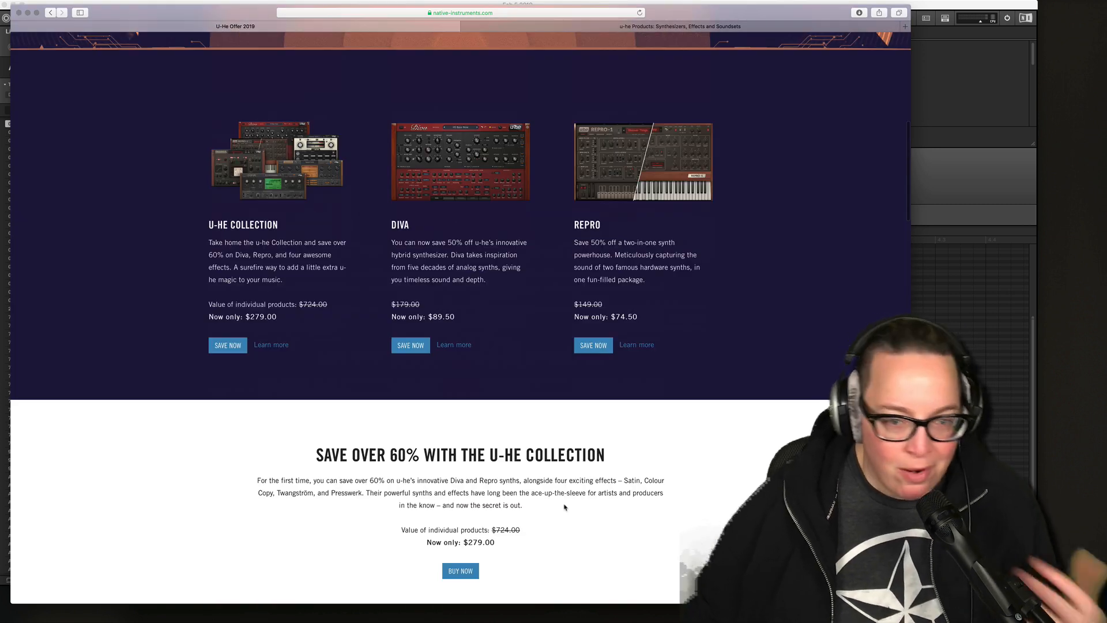
scroll(564, 506, "up", 11)
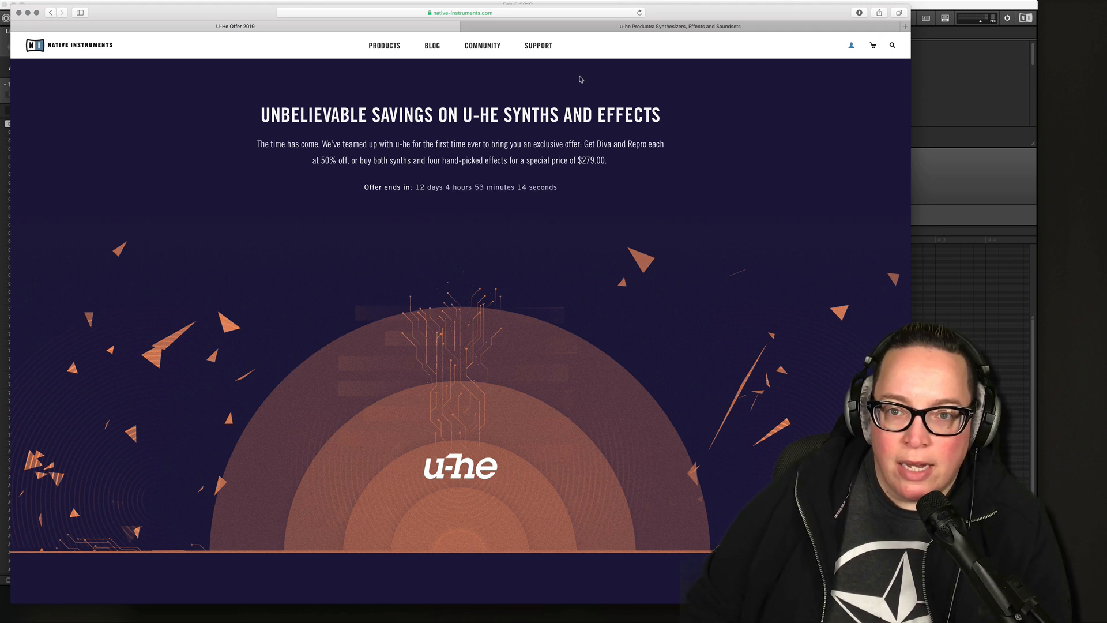
Look over the synthesizers on u-he's own Products page.
left_click(612, 27)
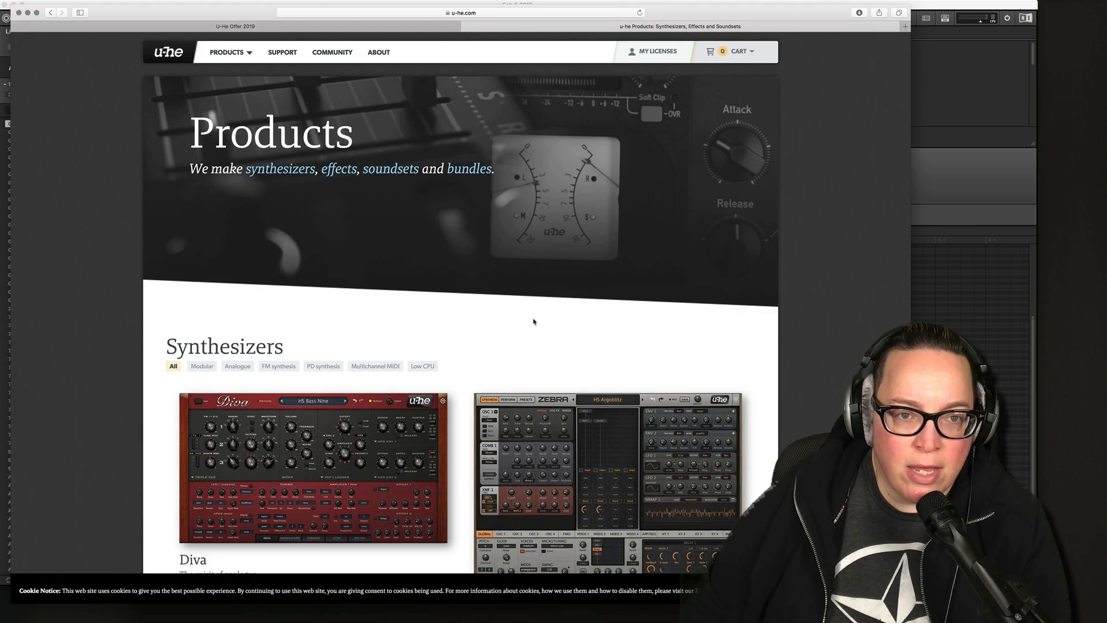
scroll(561, 331, "down", 5)
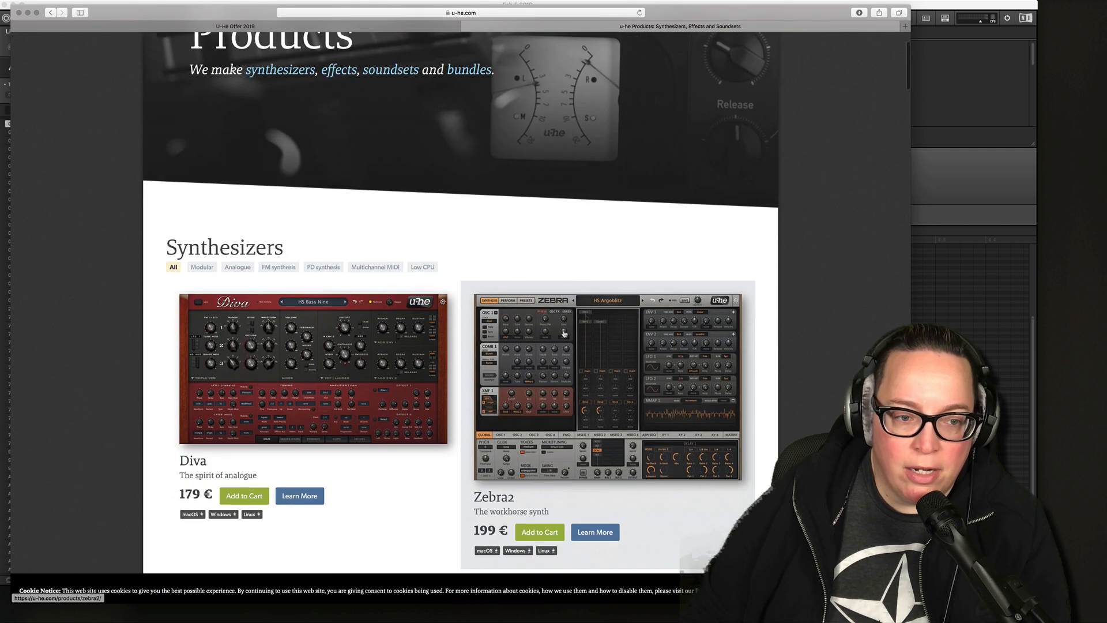
scroll(562, 339, "down", 5)
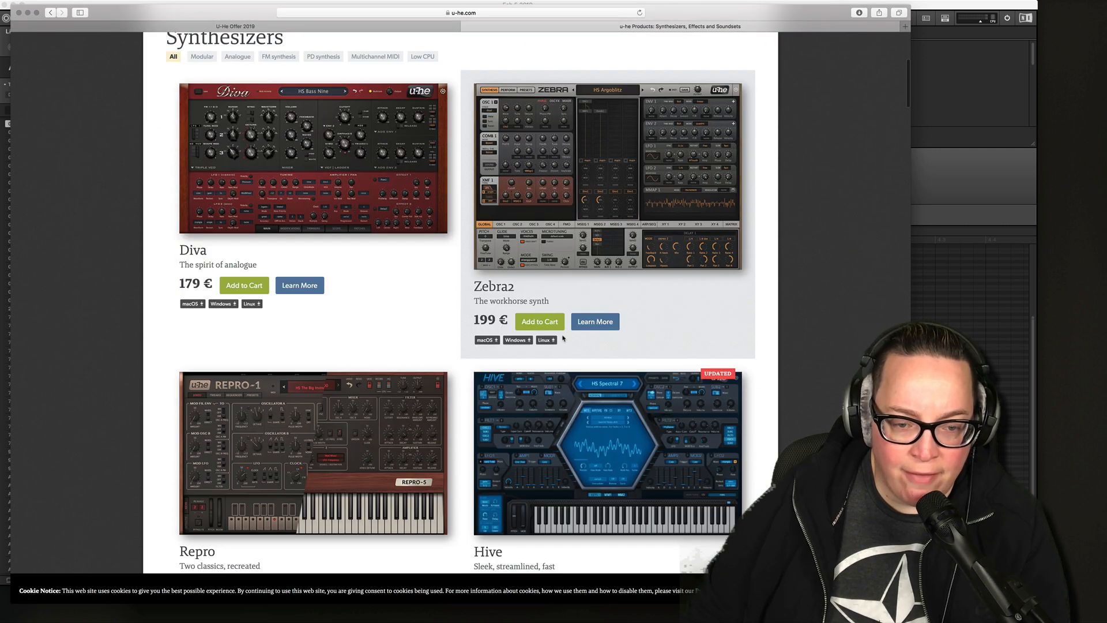
scroll(558, 342, "up", 10)
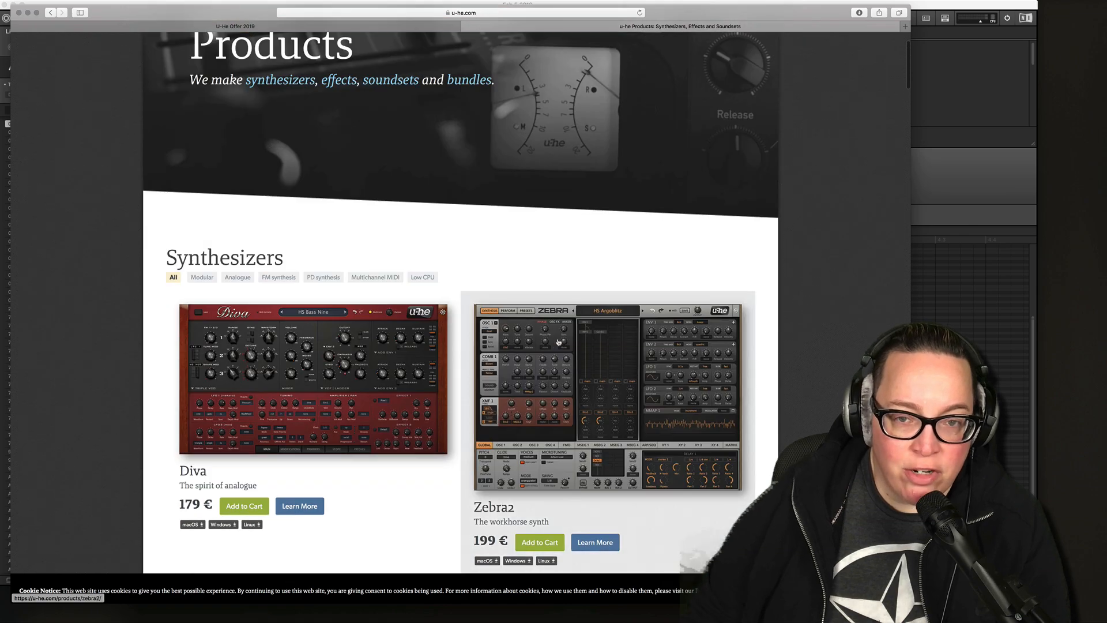
Switch to Maschine, display the Diva plug-in parameters of the Chords F#m group and return the playhead to the start.
left_click(28, 13)
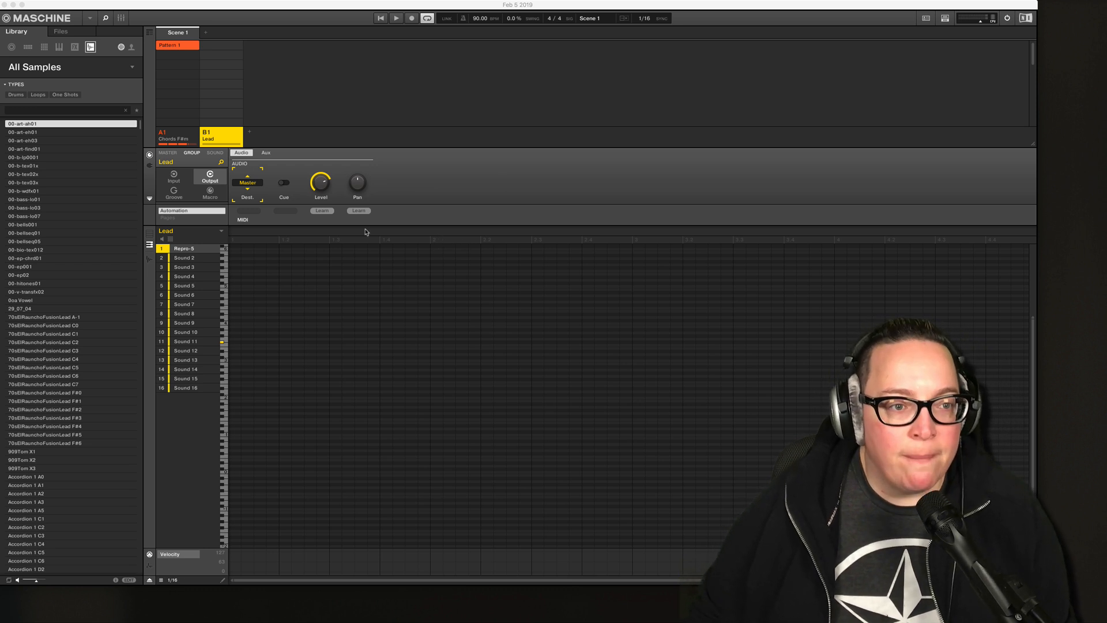
left_click(176, 134)
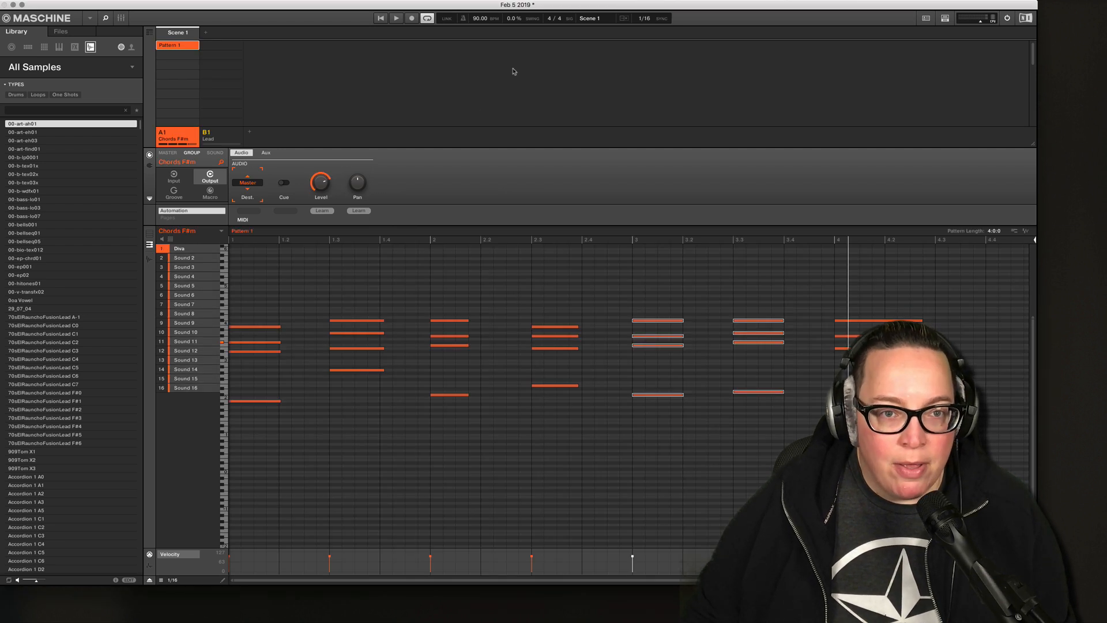
left_click(216, 152)
left_click(149, 167)
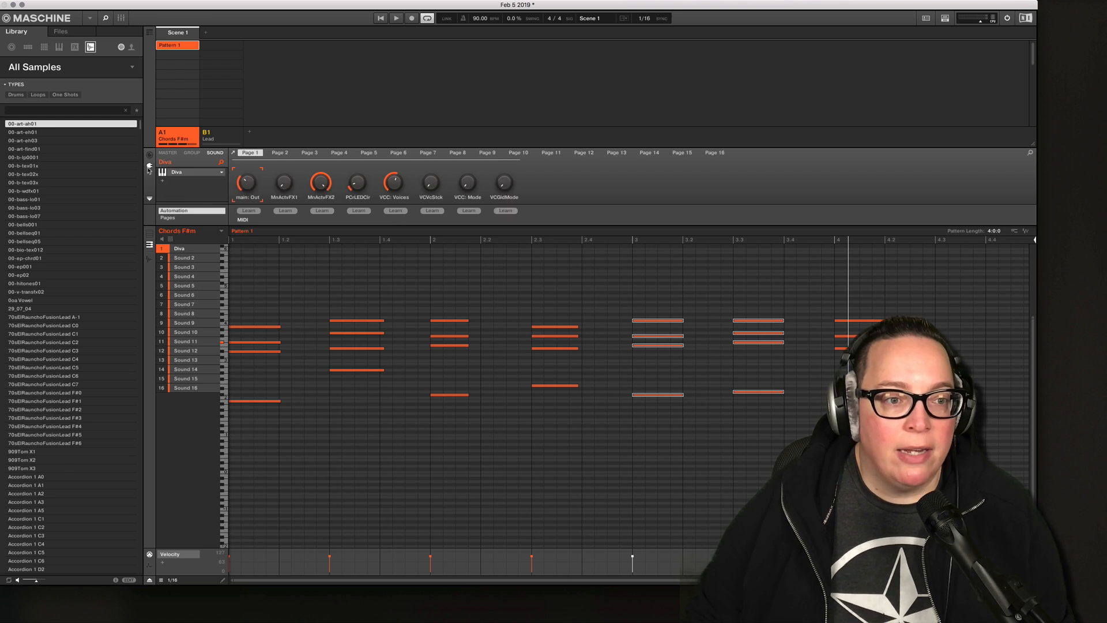
left_click(379, 19)
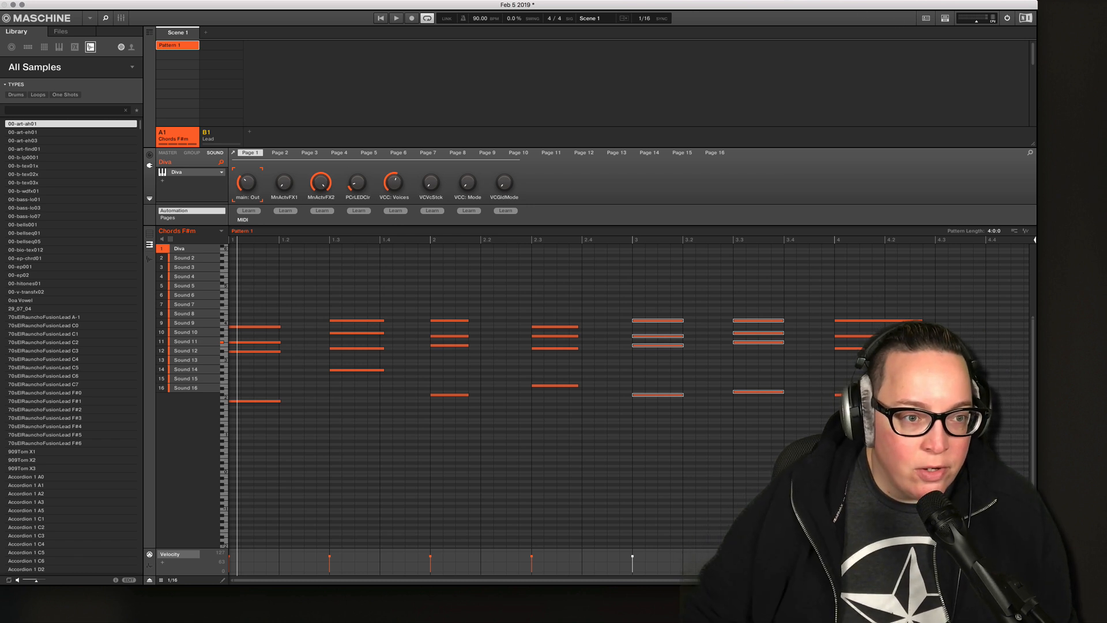
Duplicate the Chords F#m group into a new group C1 by copying and pasting it.
right_click(191, 136)
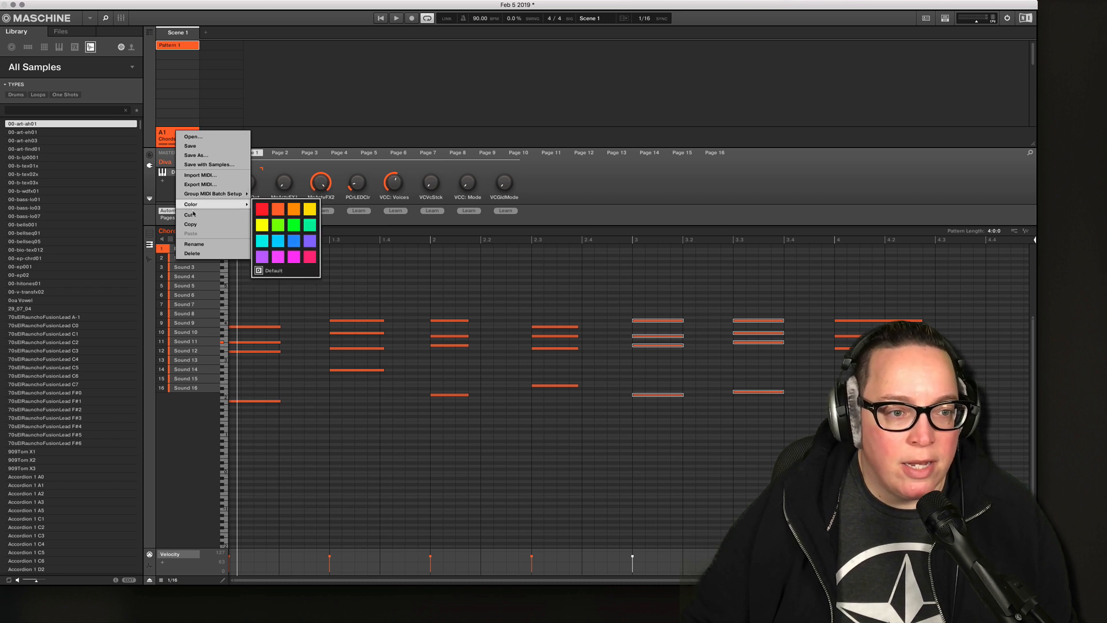
left_click(193, 222)
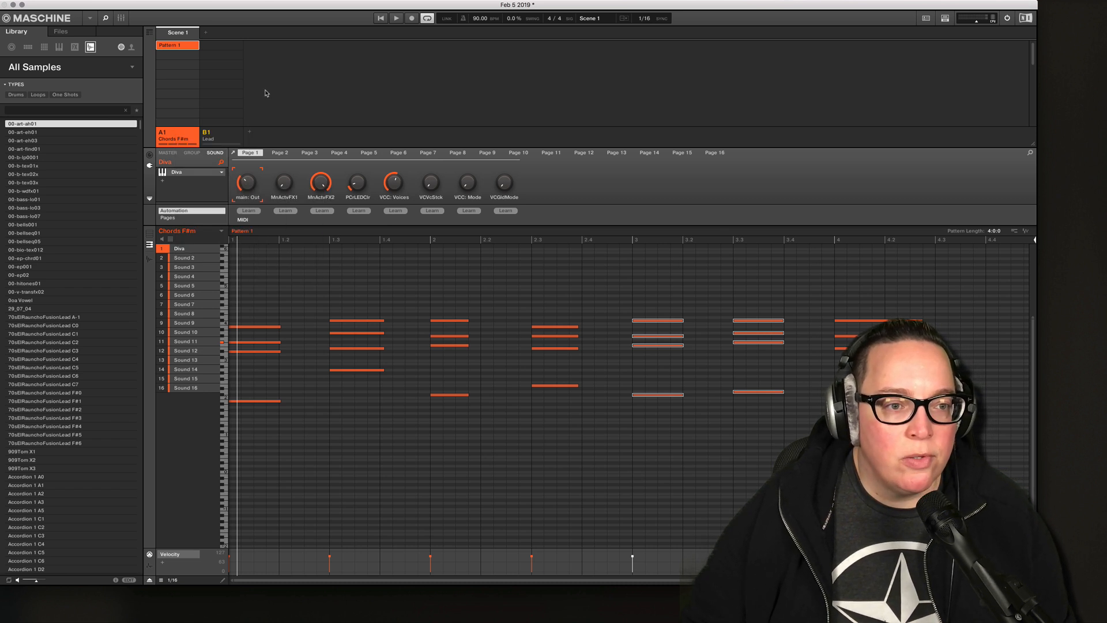
left_click(250, 132)
right_click(257, 137)
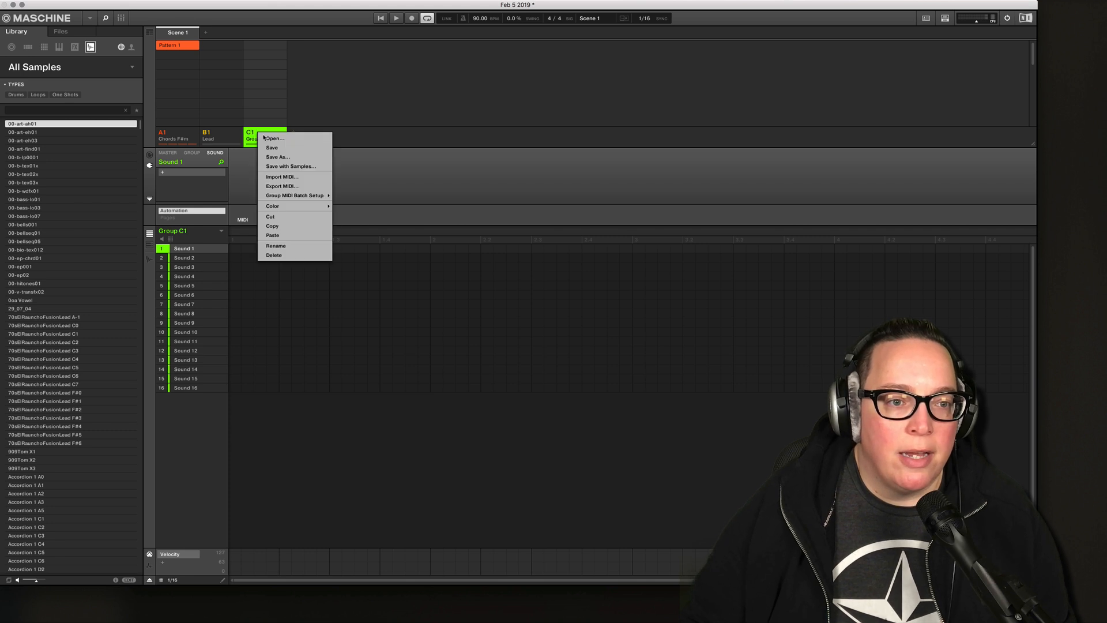
left_click(281, 236)
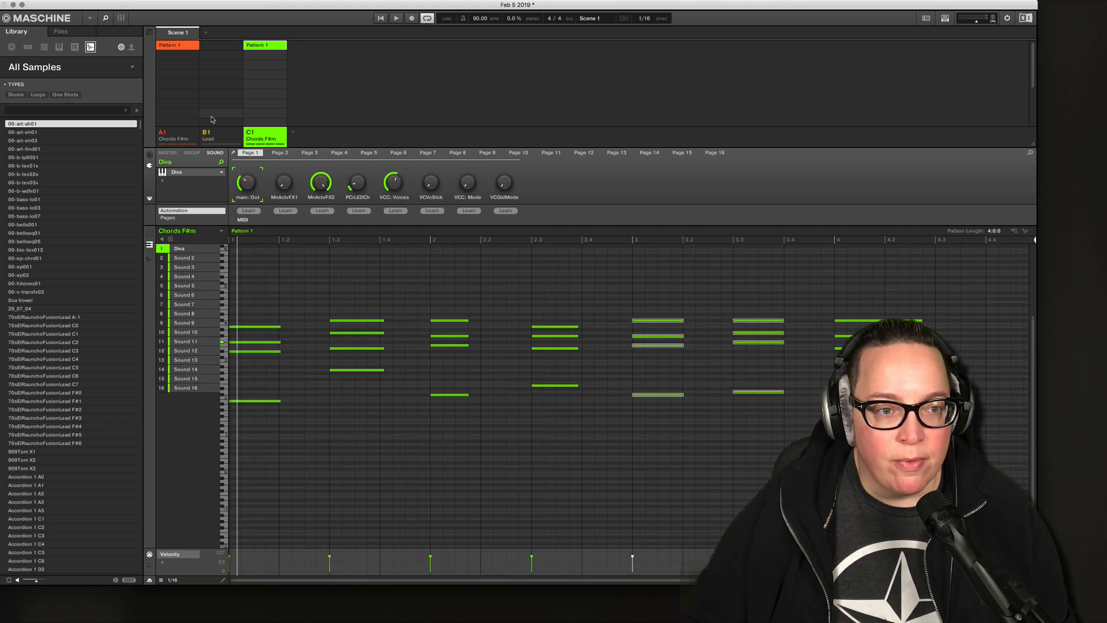
Open the Diva editor for group C1, move its window clear and show the main synthesis page.
double_click(188, 174)
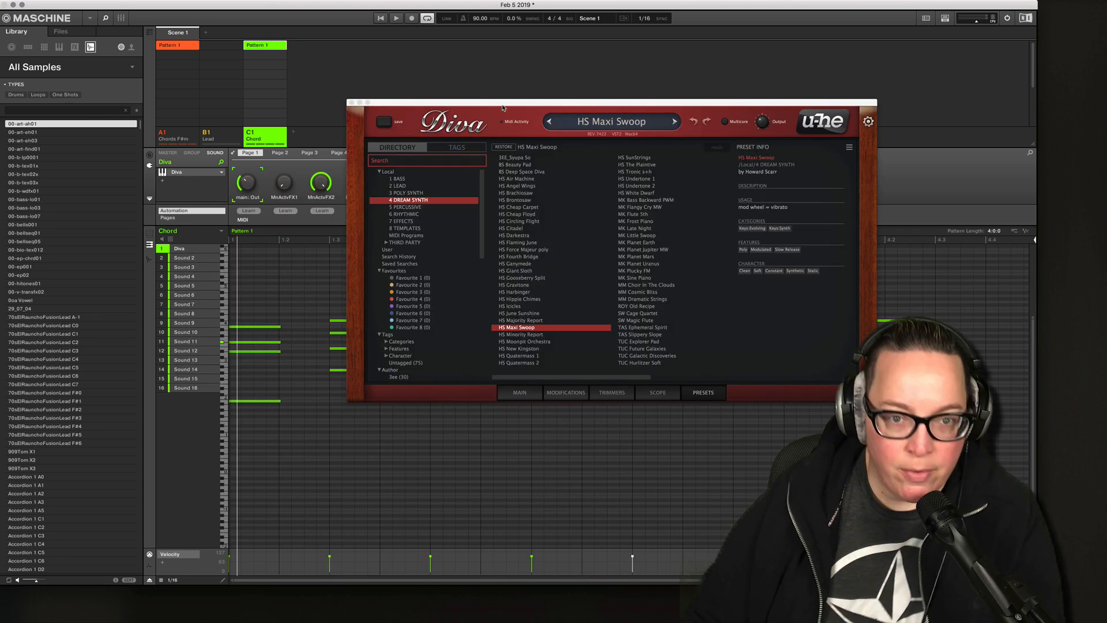
left_click_drag(503, 102, 473, 55)
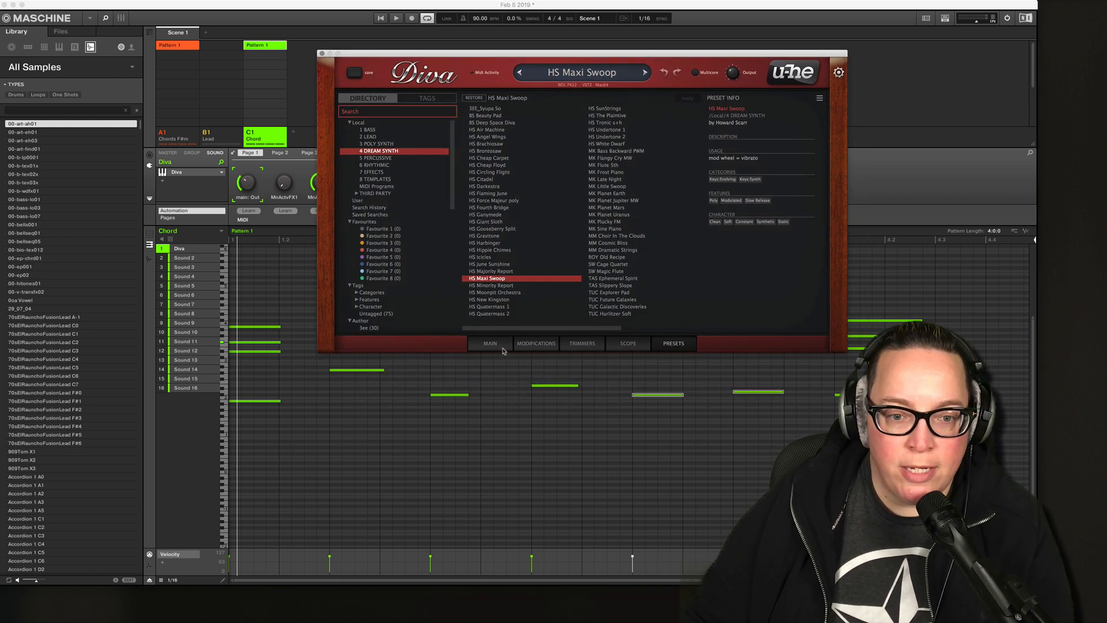
left_click(502, 346)
left_click_drag(447, 55, 437, 50)
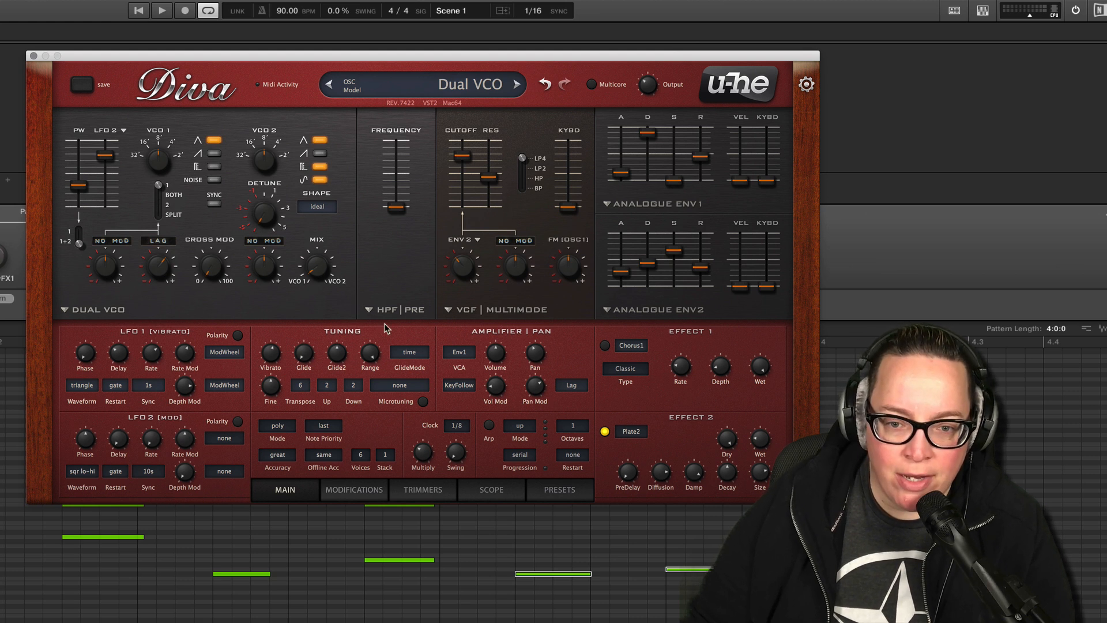
Mark the HS Maxi Swoop preset as favourite 1 in Diva's preset browser.
left_click(557, 491)
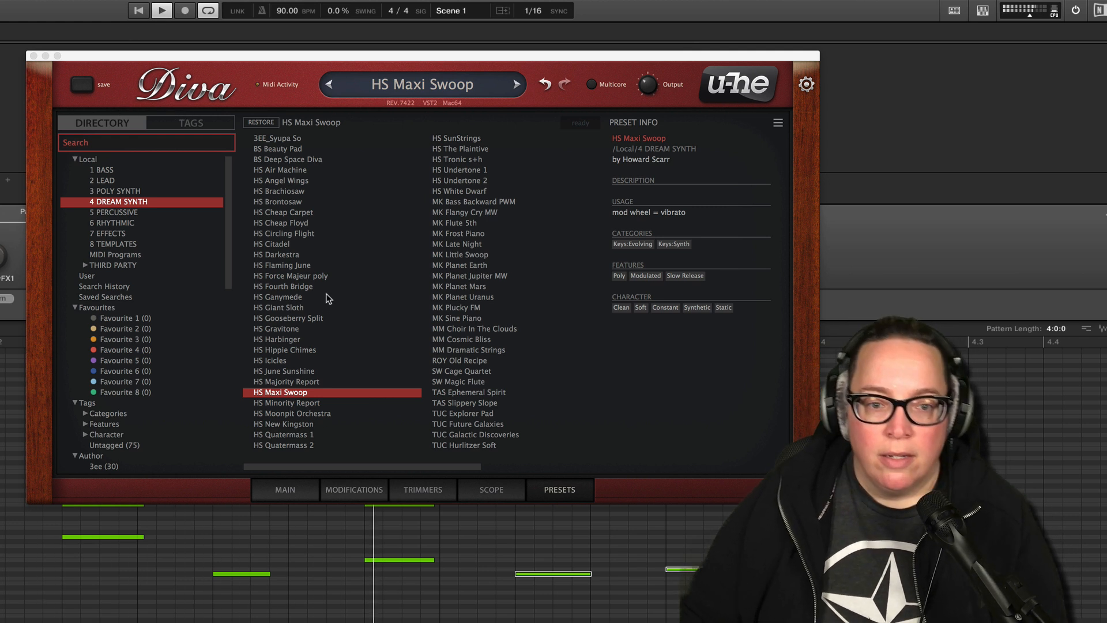
right_click(308, 392)
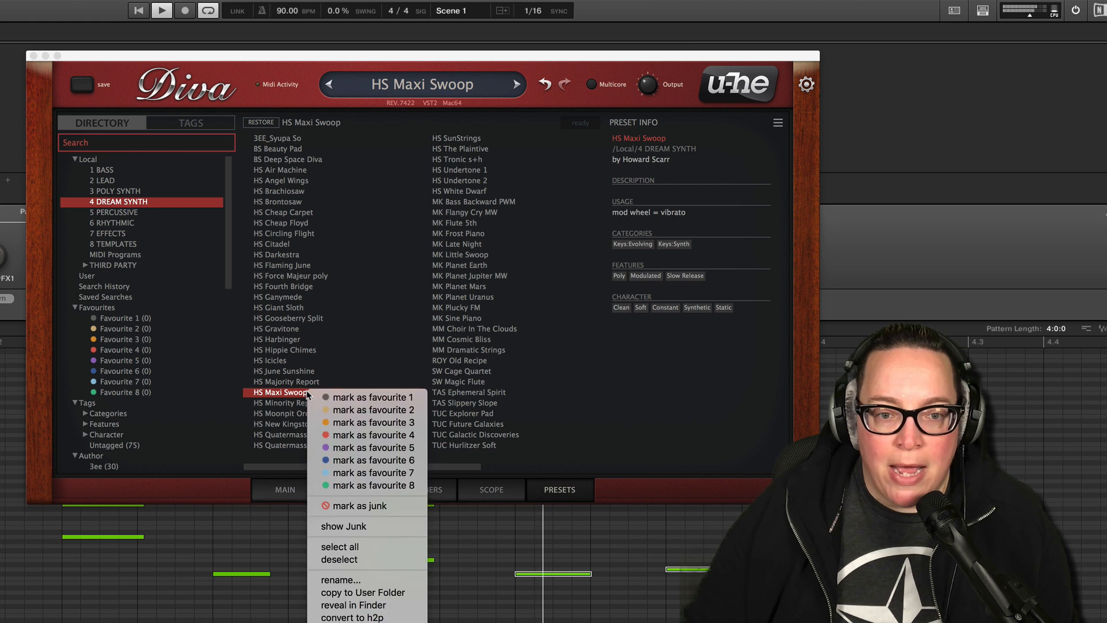
left_click(346, 398)
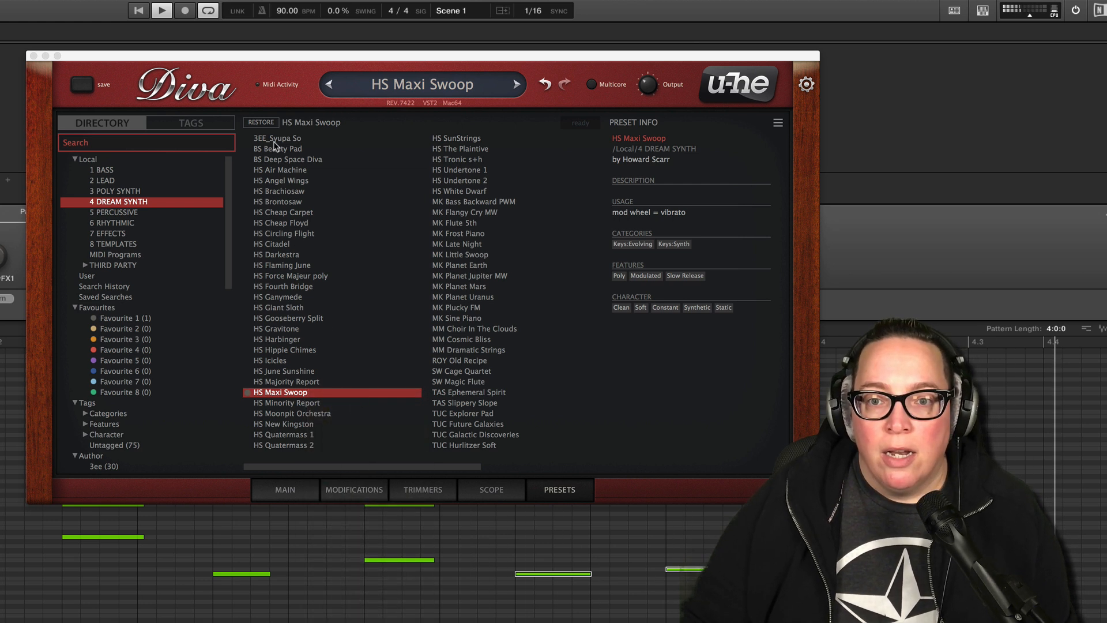
Browse Diva's preset folders 1 BASS, 2 LEAD, 3 POLY SYNTH and 4 DREAM SYNTH.
scroll(275, 218, "right", 5)
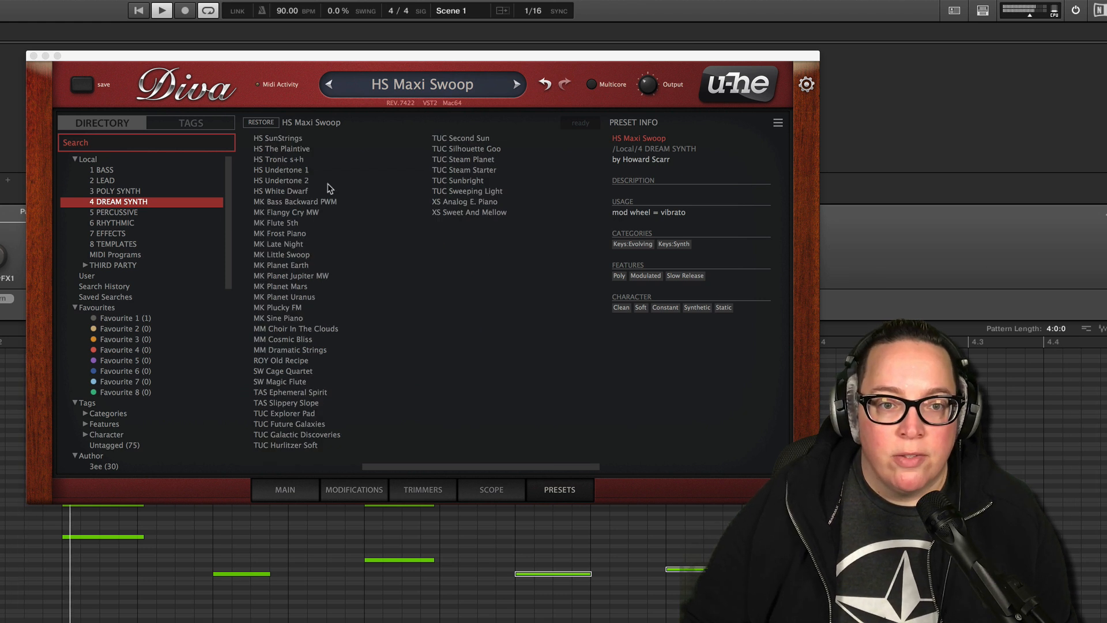
left_click(105, 170)
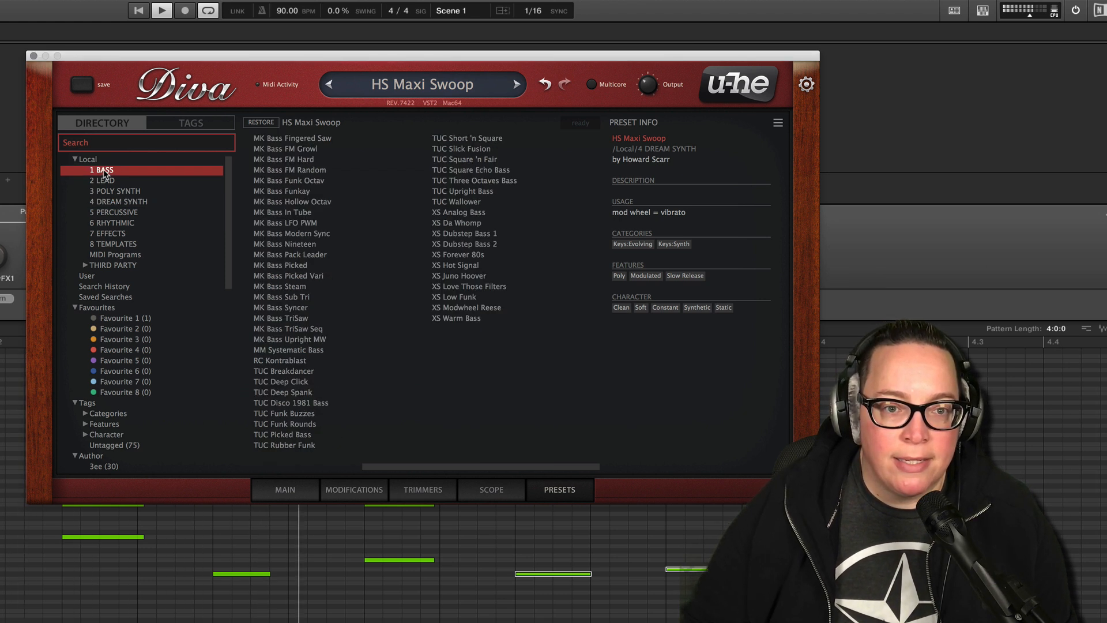
left_click(113, 181)
left_click(117, 191)
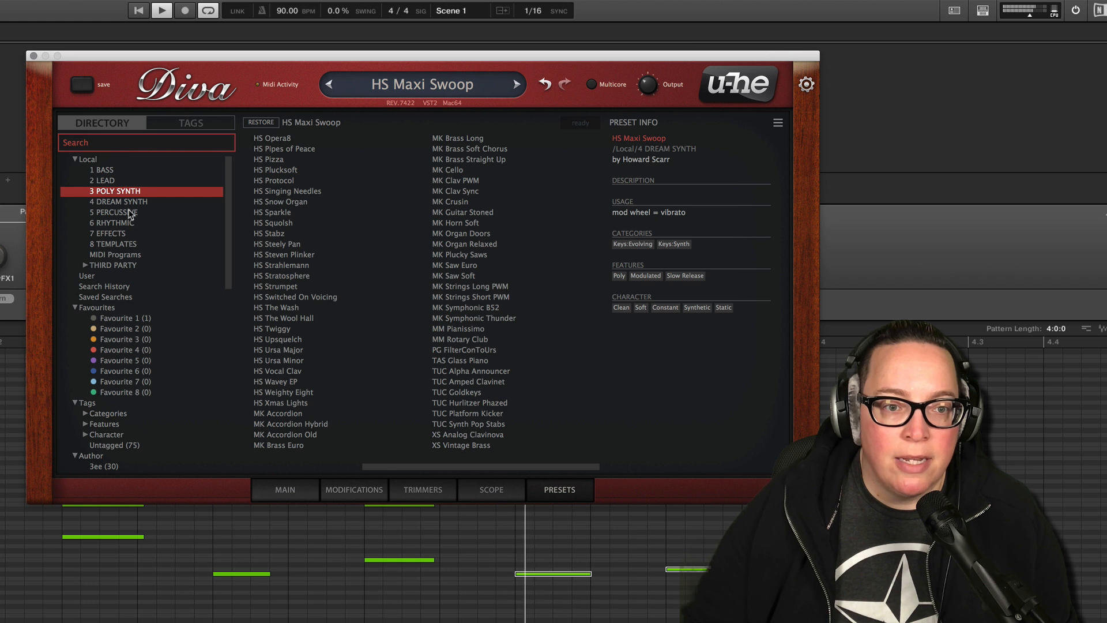
left_click(126, 202)
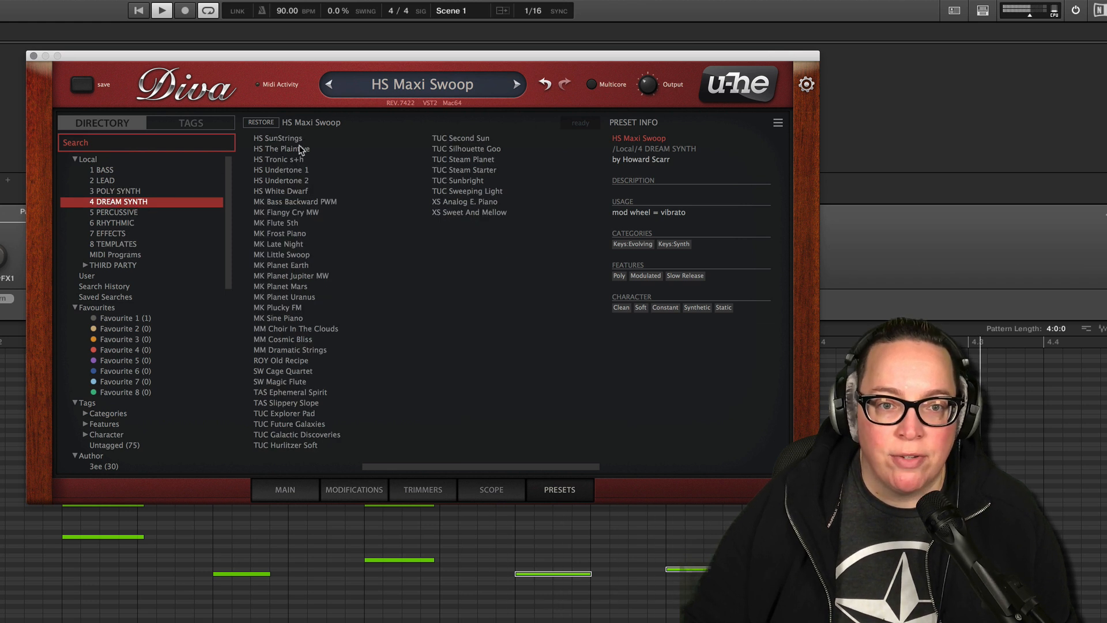
Audition the 4 DREAM SYNTH presets from TUC Second Sun through TUC Sweeping Light on the chord pattern.
left_click(482, 140)
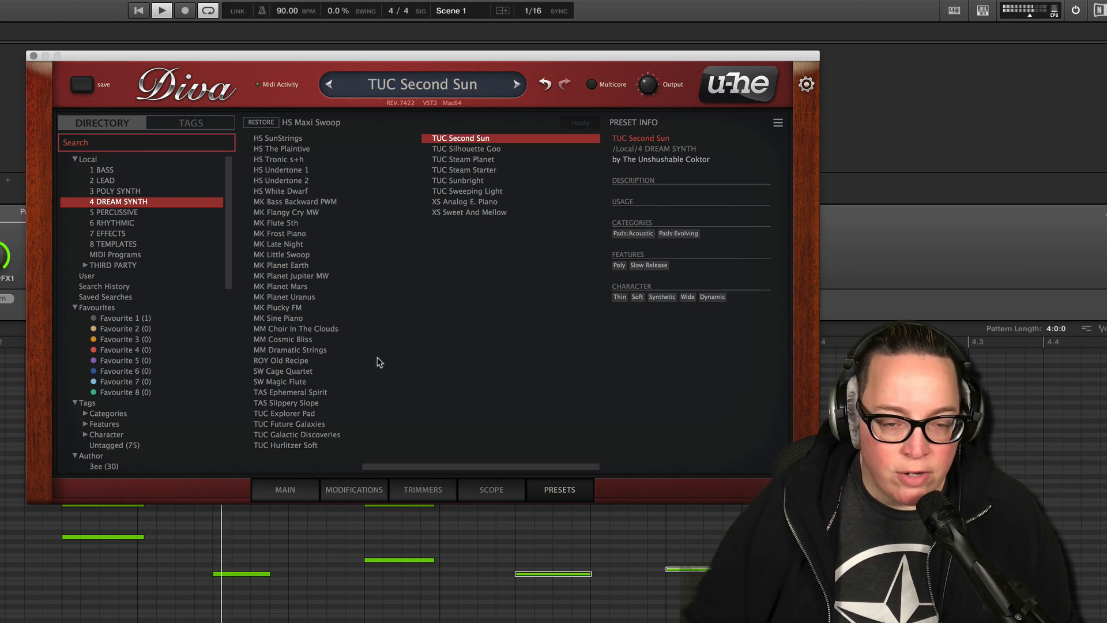
left_click(466, 151)
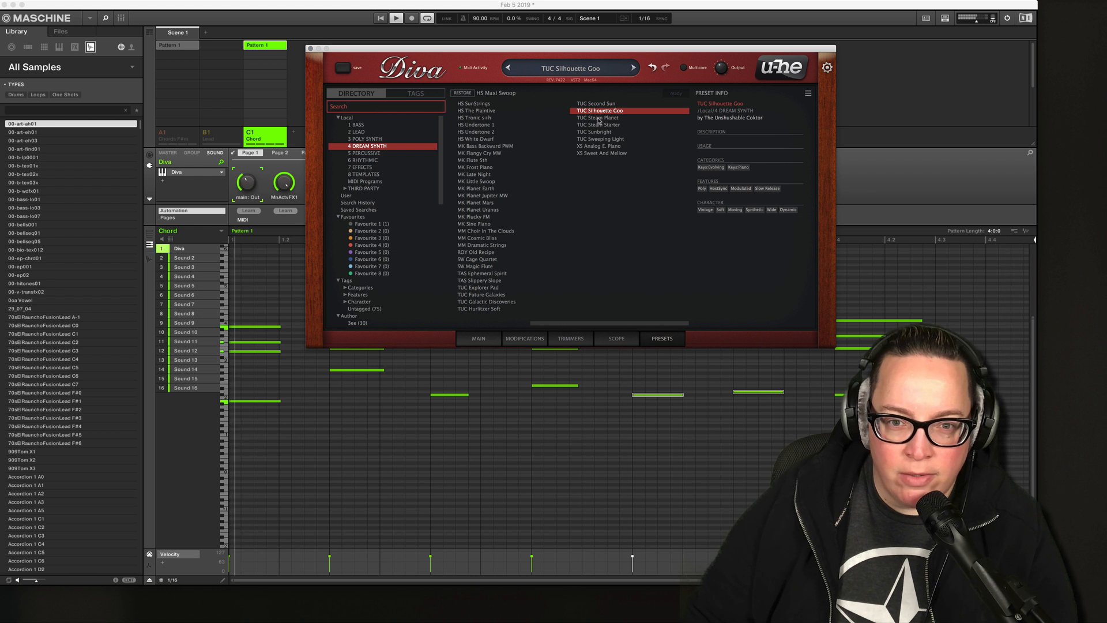
left_click(599, 119)
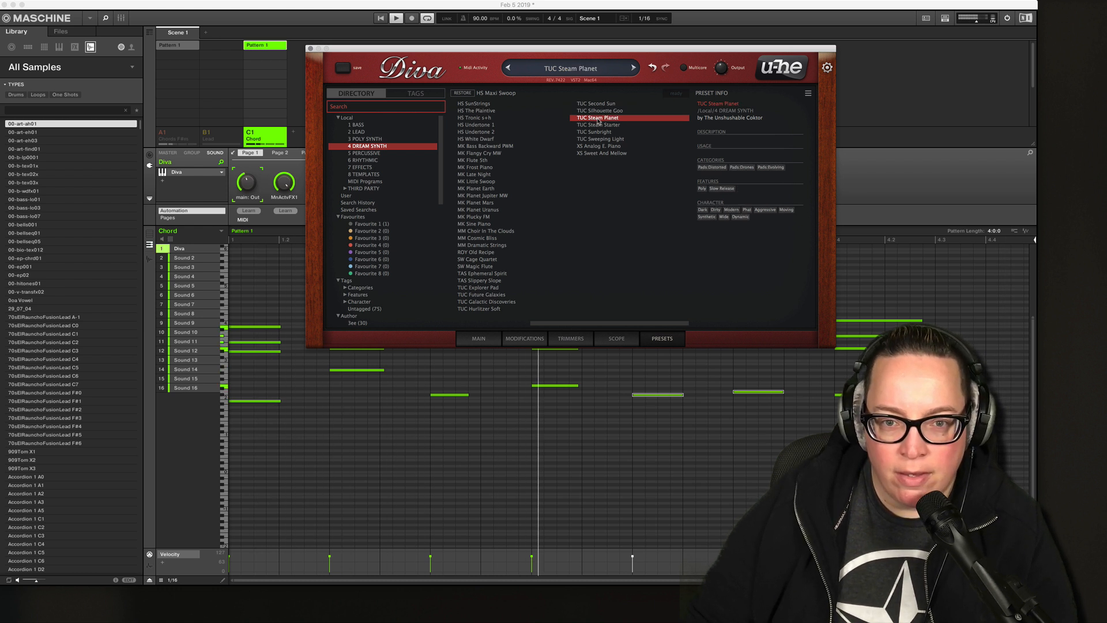
key("Down")
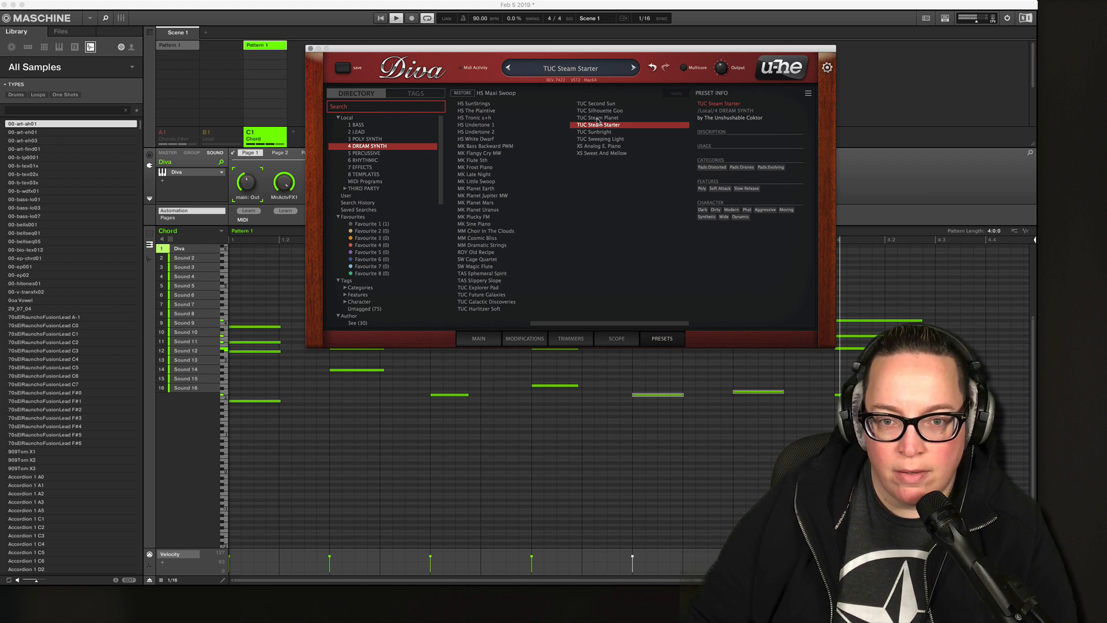
key("Down")
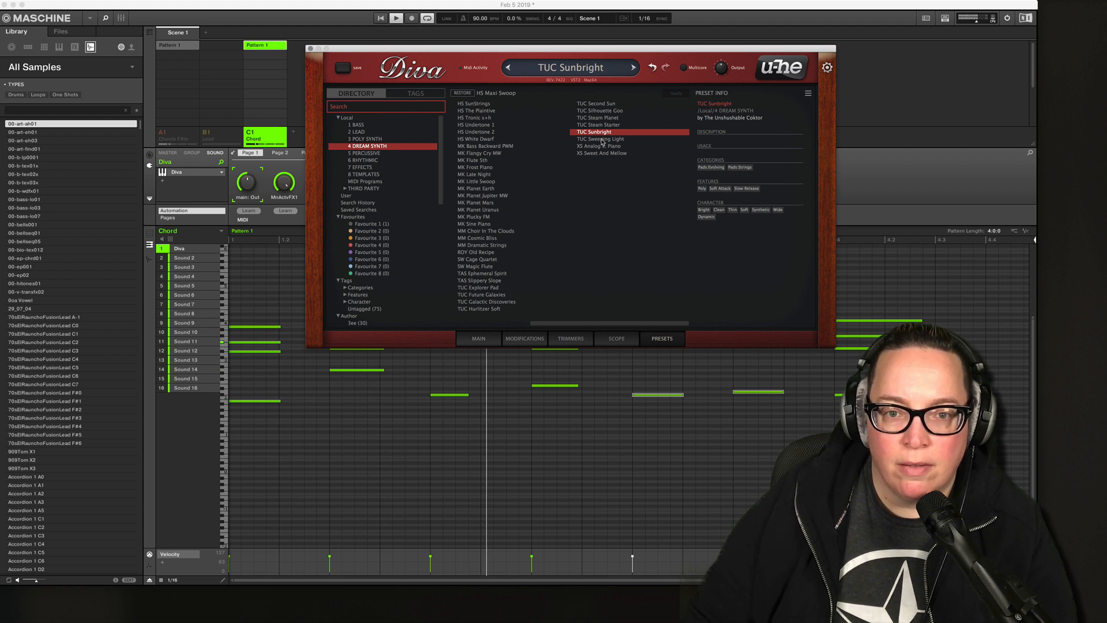
key("Down")
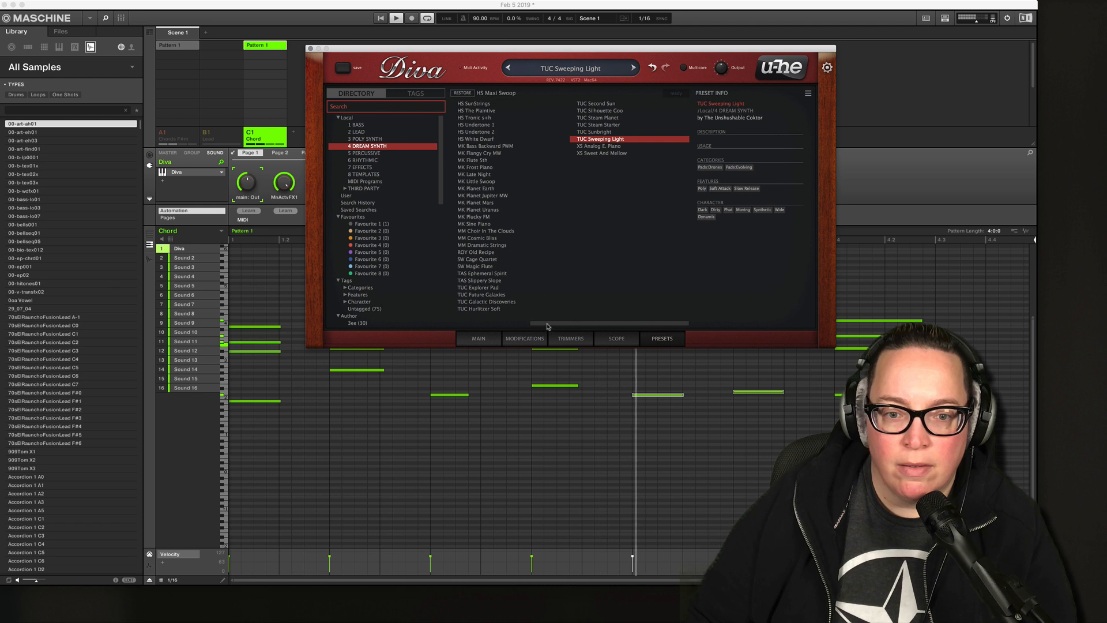
Audition the presets at the start of the 4 DREAM SYNTH folder, from 3EE_Syupa So through HS Cheap Carpet.
left_click_drag(539, 325, 470, 326)
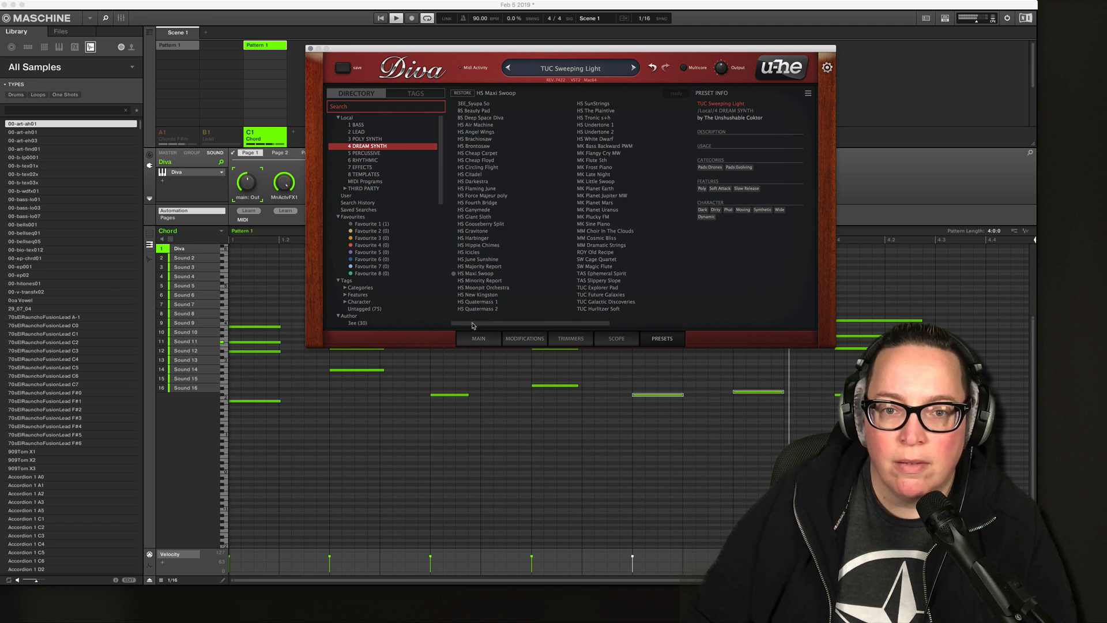
left_click(477, 105)
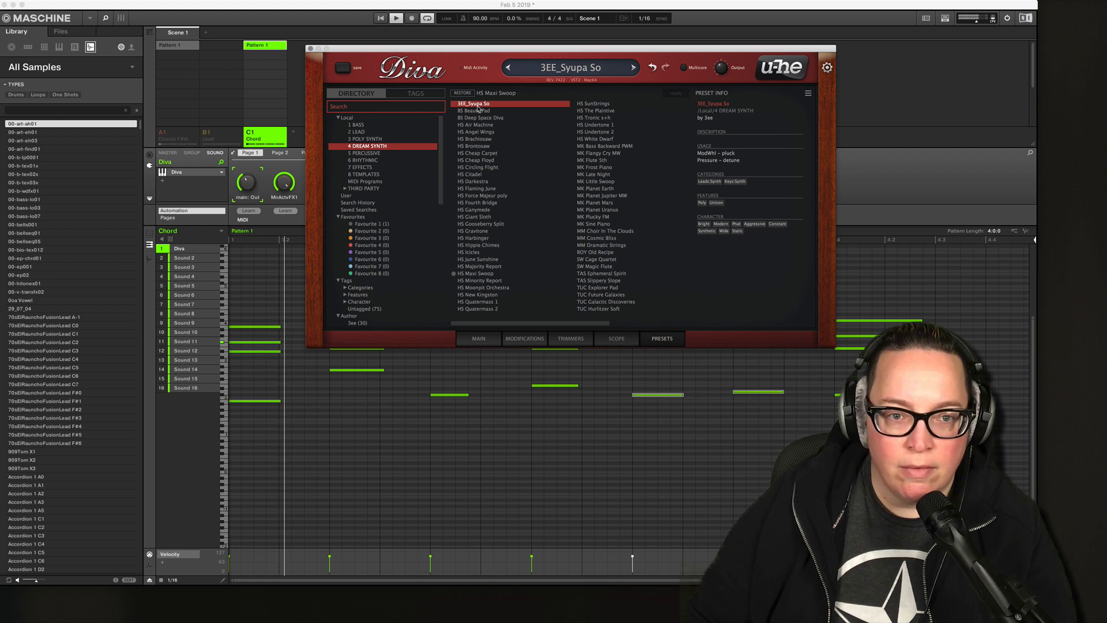
left_click(478, 111)
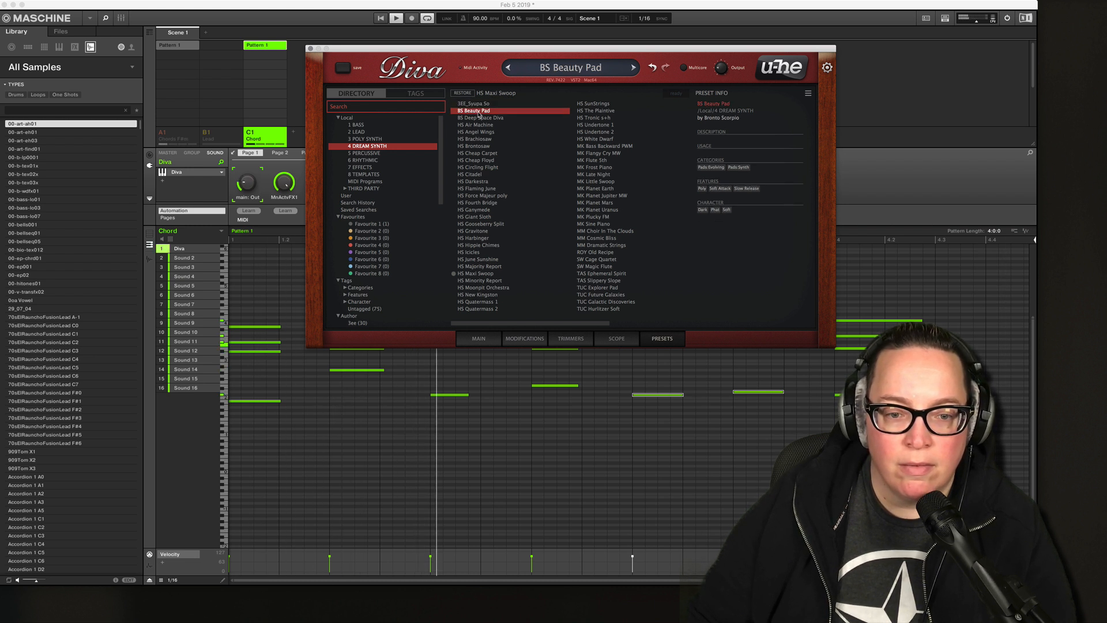
left_click(479, 118)
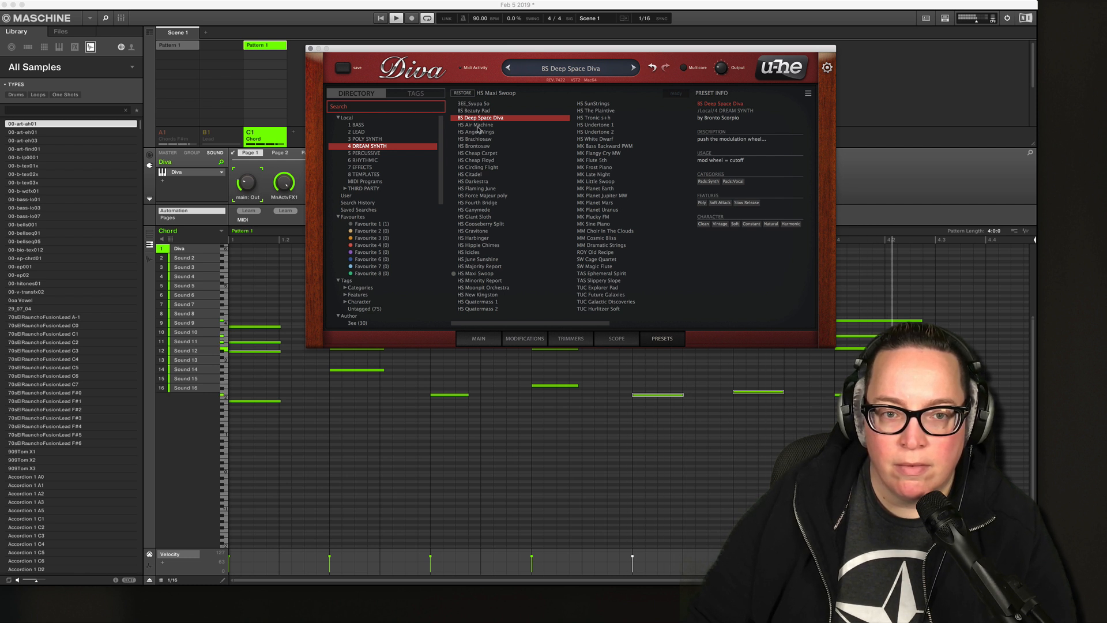
left_click(478, 126)
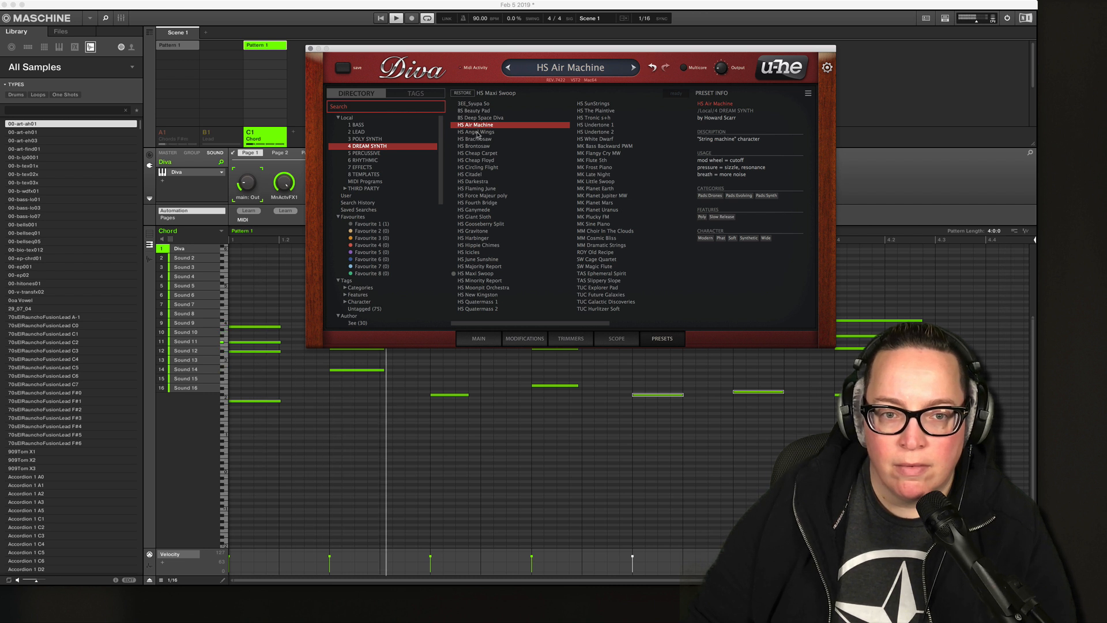
left_click(477, 132)
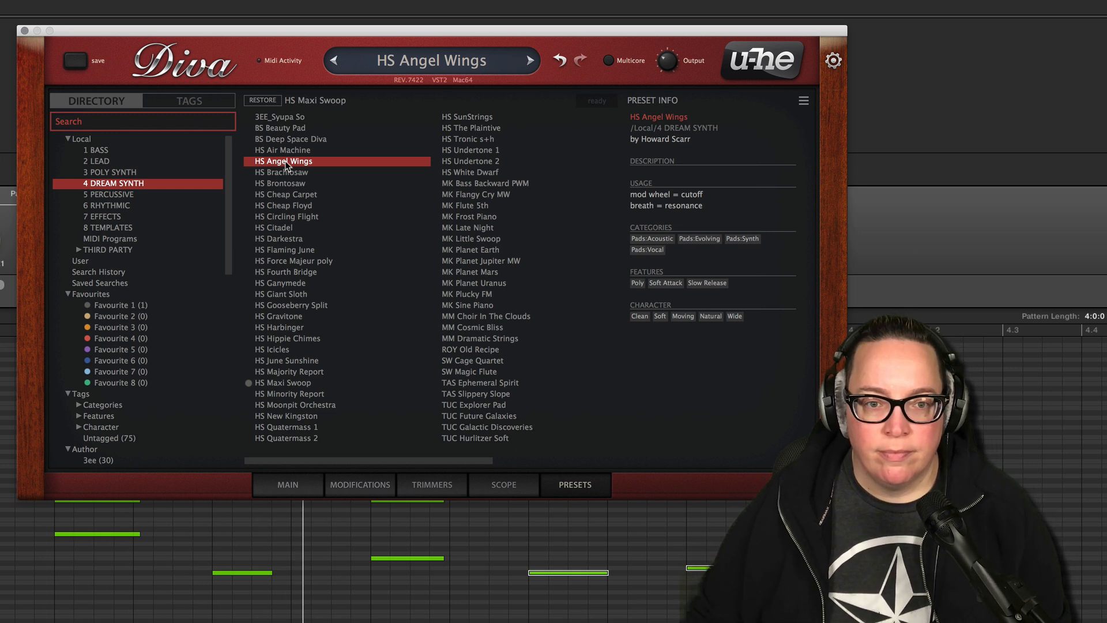
left_click(275, 172)
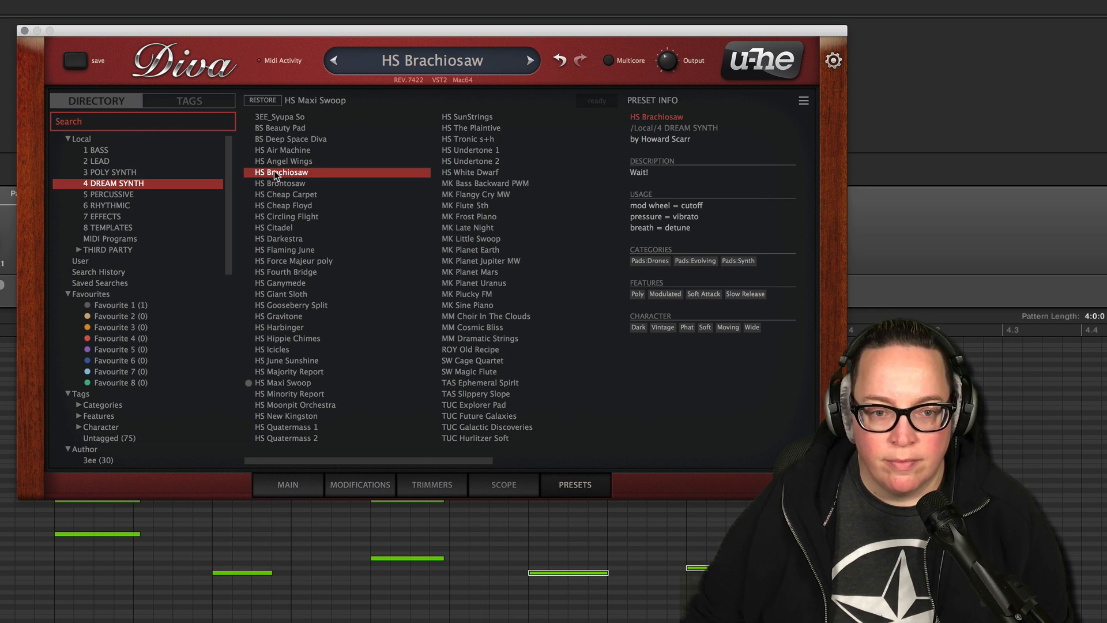
left_click(282, 186)
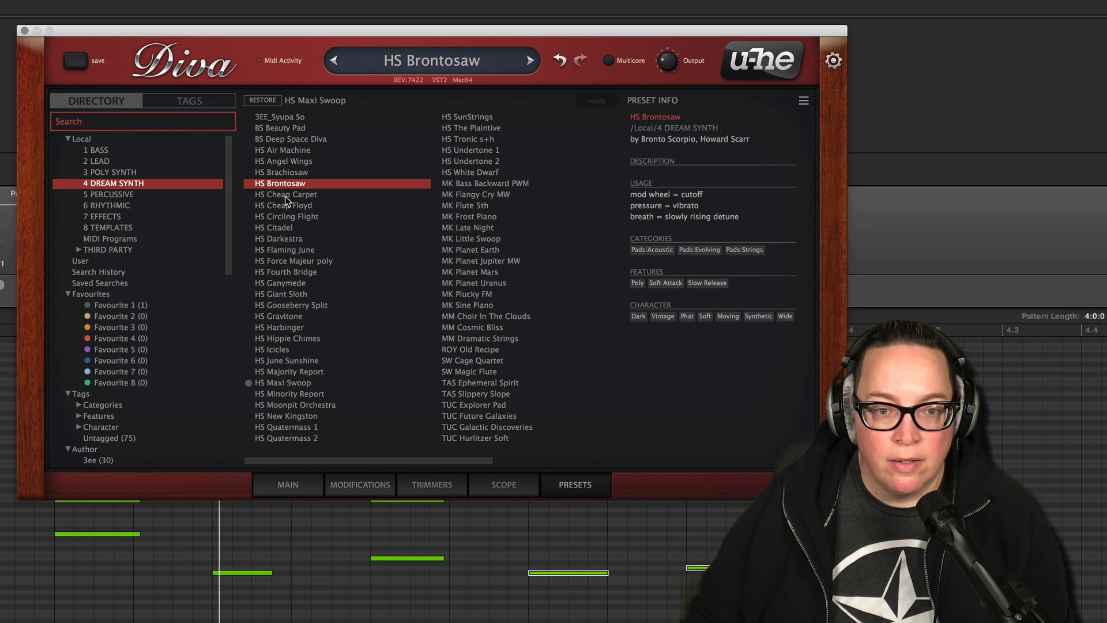
left_click(286, 196)
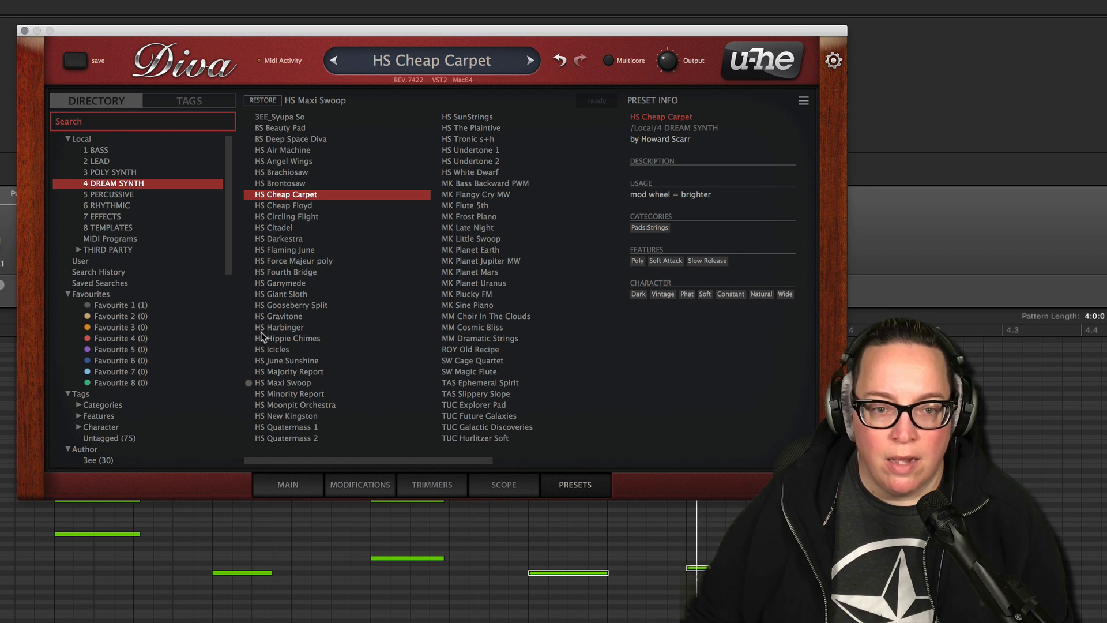
Audition the 4 DREAM SYNTH presets from HS Hippie Chimes through HS Quatermass 1.
left_click(282, 339)
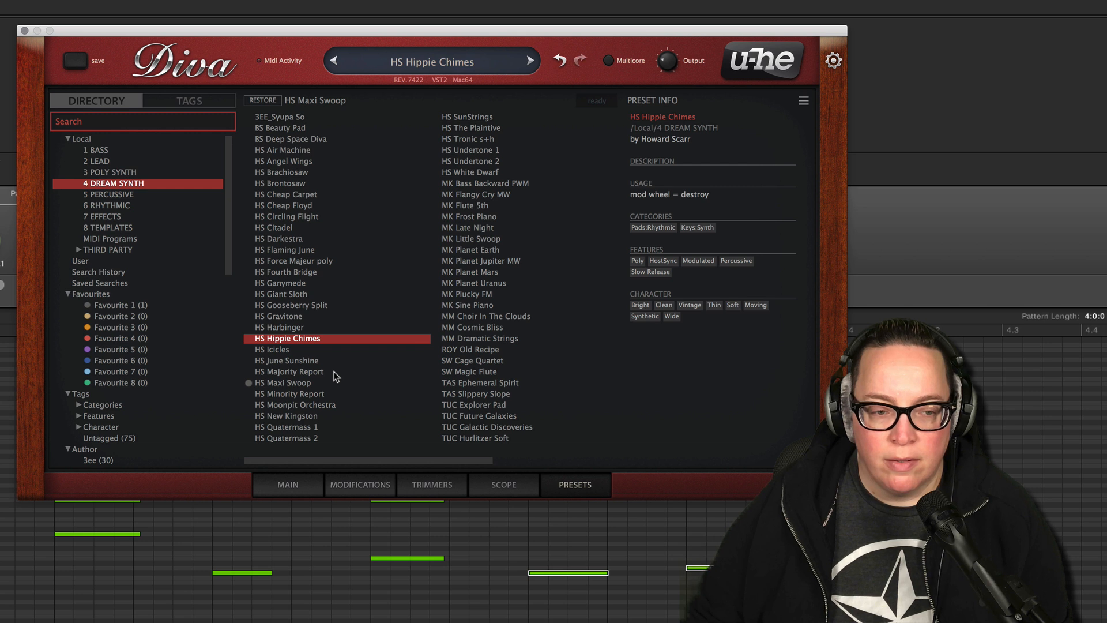
left_click(279, 350)
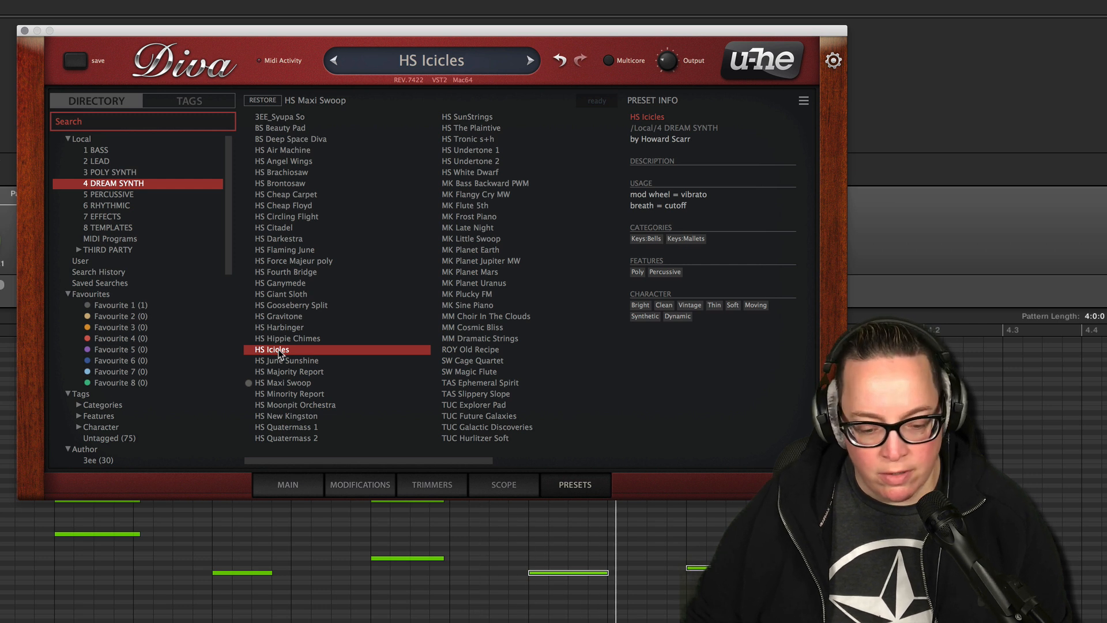
left_click(278, 362)
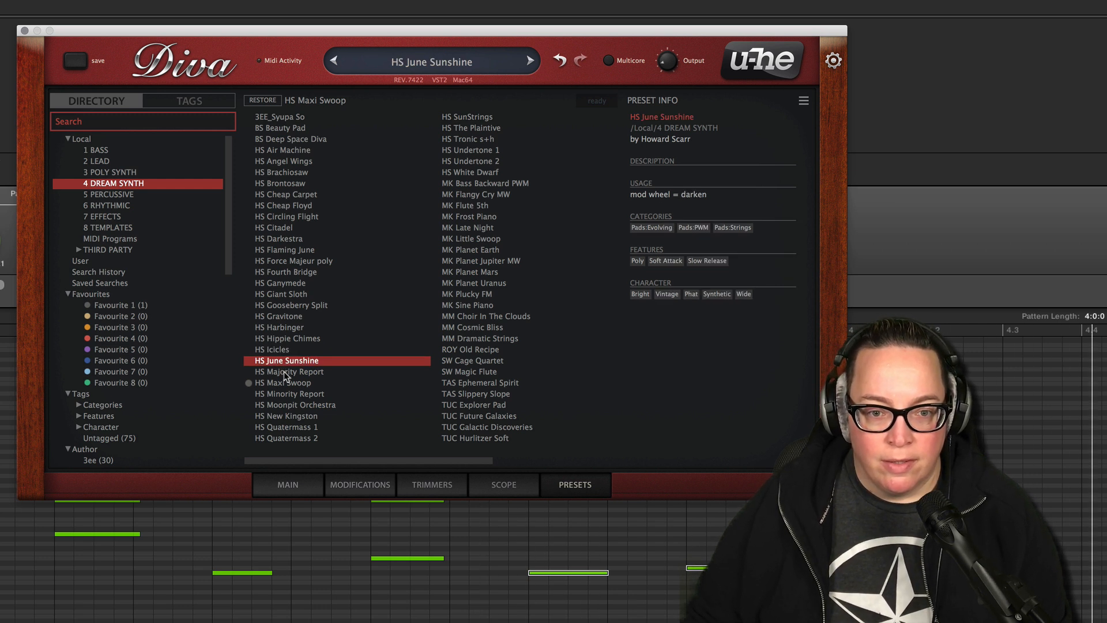
left_click(284, 371)
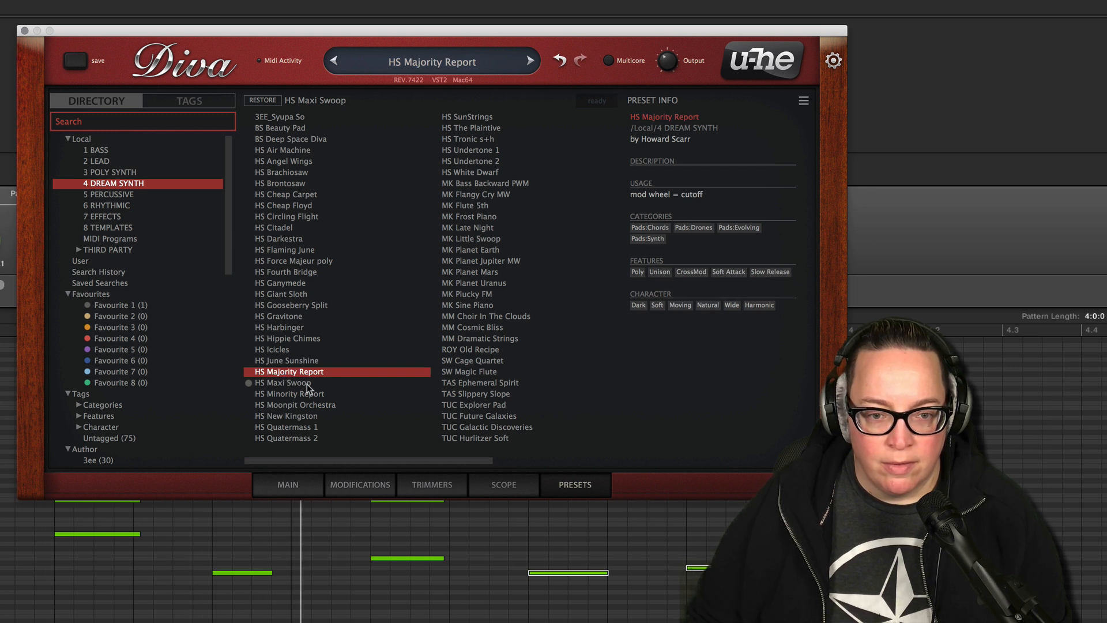
left_click(306, 384)
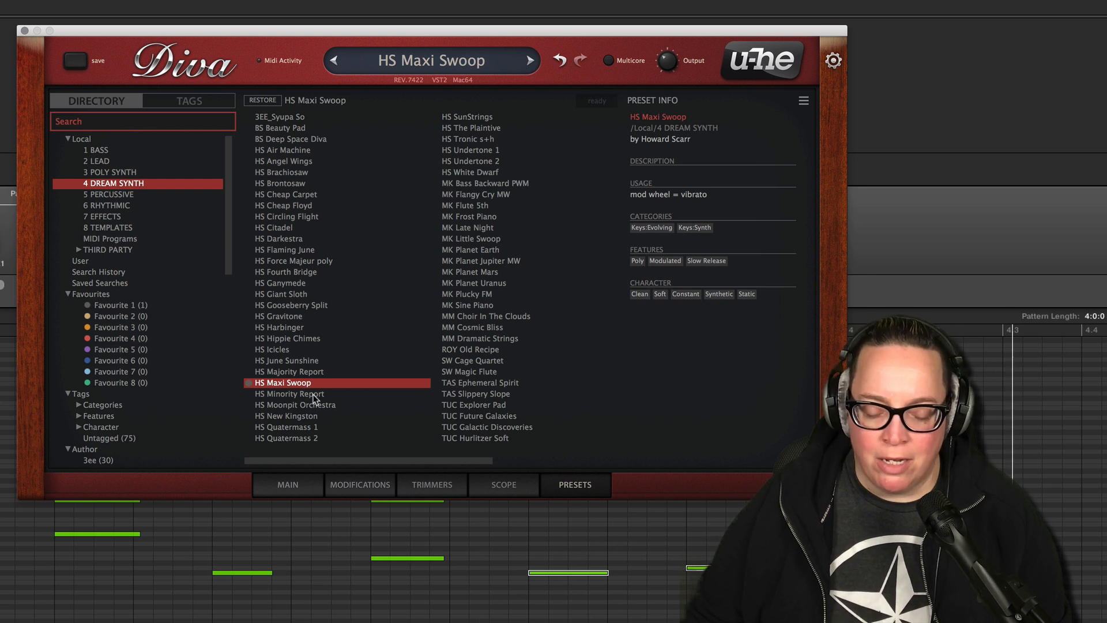
left_click(313, 396)
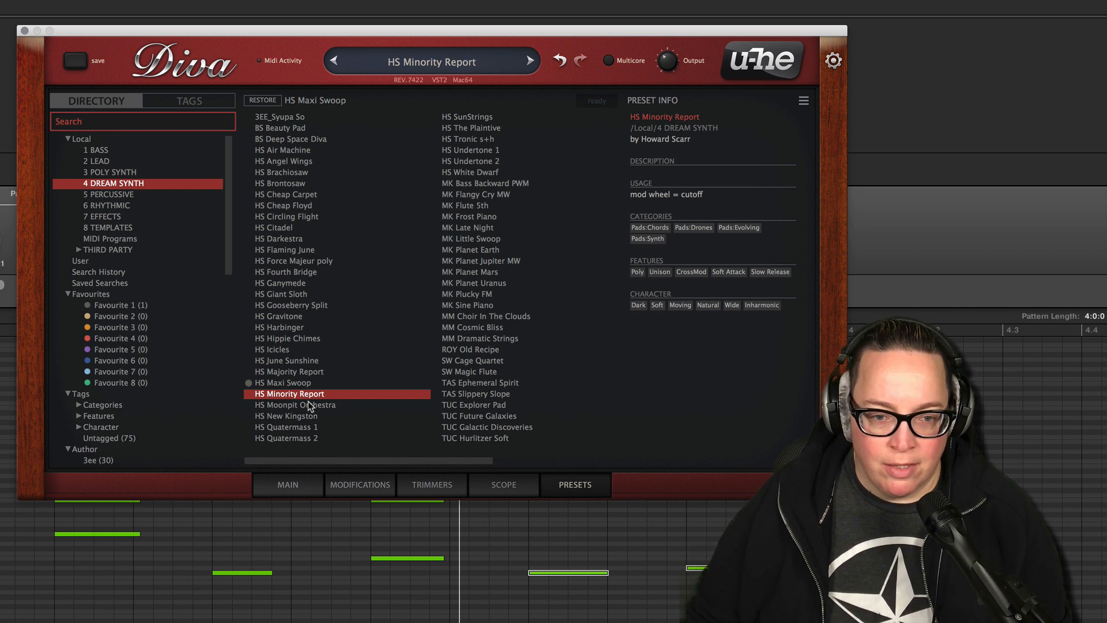
left_click(309, 406)
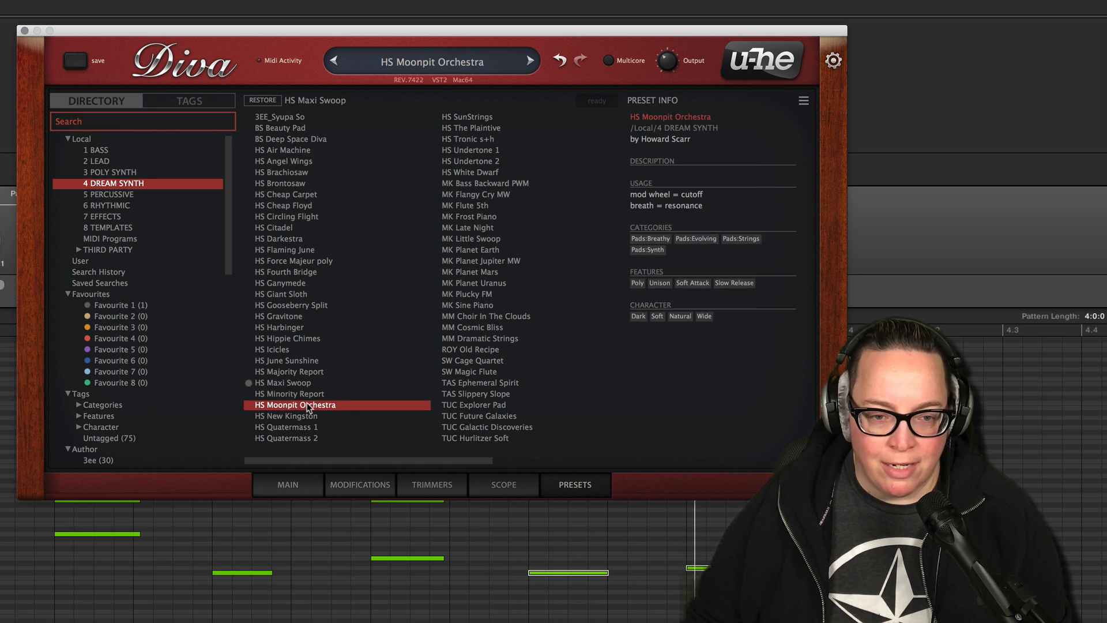
left_click(303, 416)
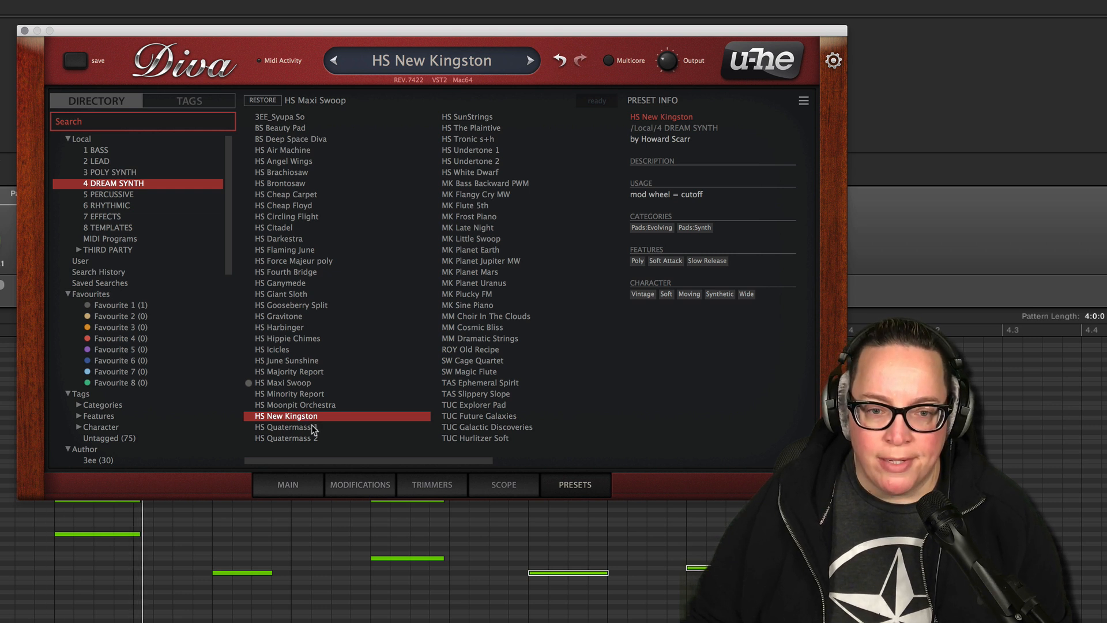
left_click(312, 427)
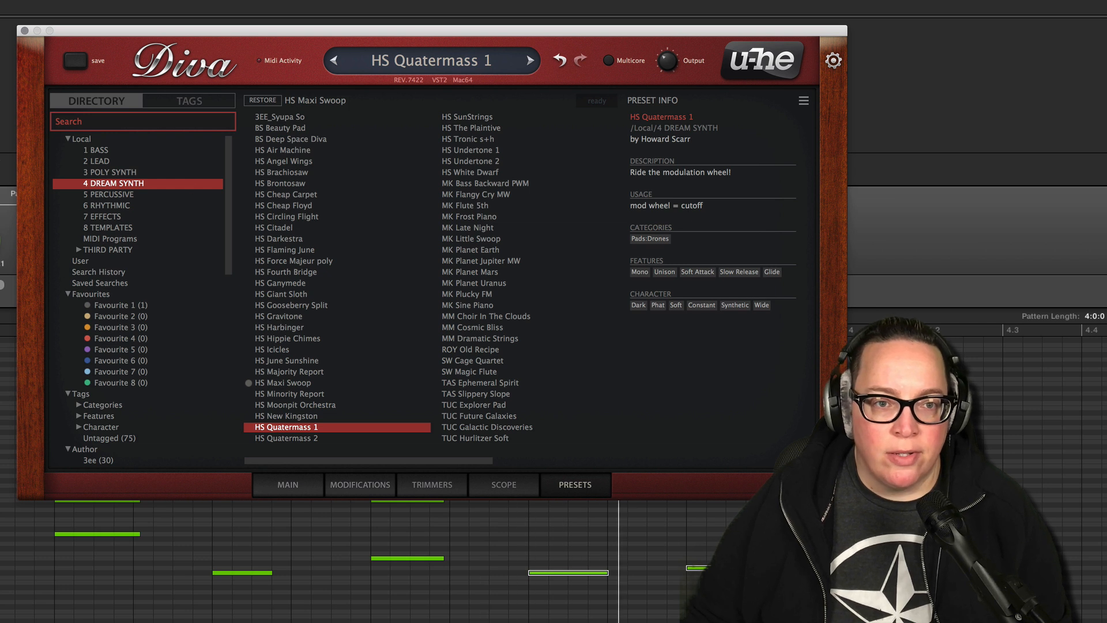
Close the Diva editor and delete all chord notes from group C1's Pattern 1.
left_click(193, 4)
left_click_drag(193, 24, 241, 31)
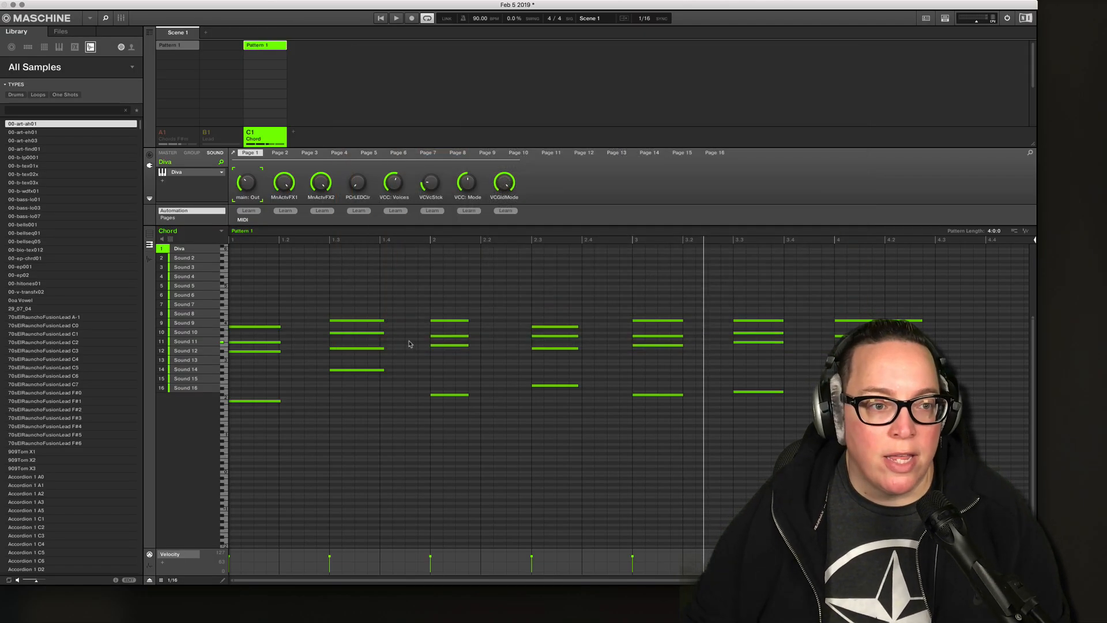
key("super+a")
key("Delete")
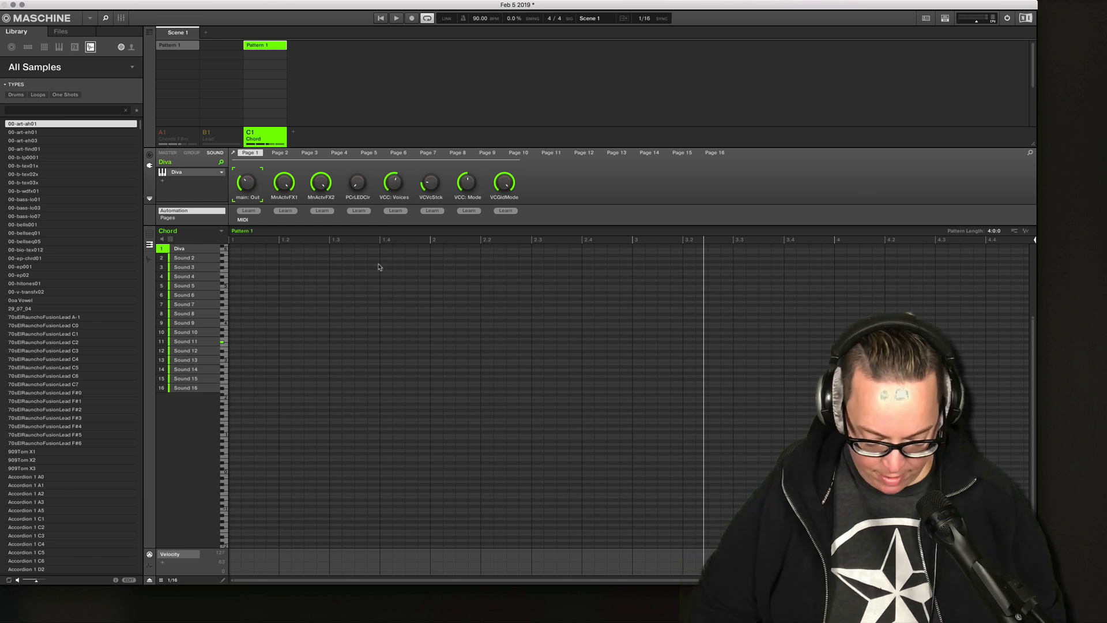
Rename group C1 to Lead and briefly unmute the Chords F#m group.
double_click(255, 142)
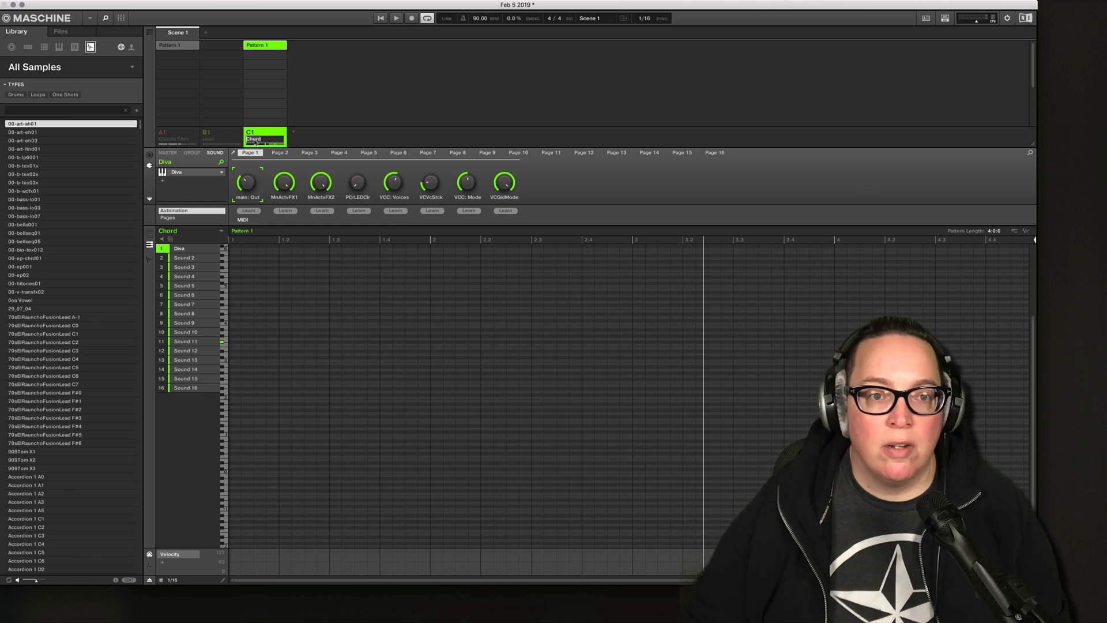
type("Lead")
key("Return")
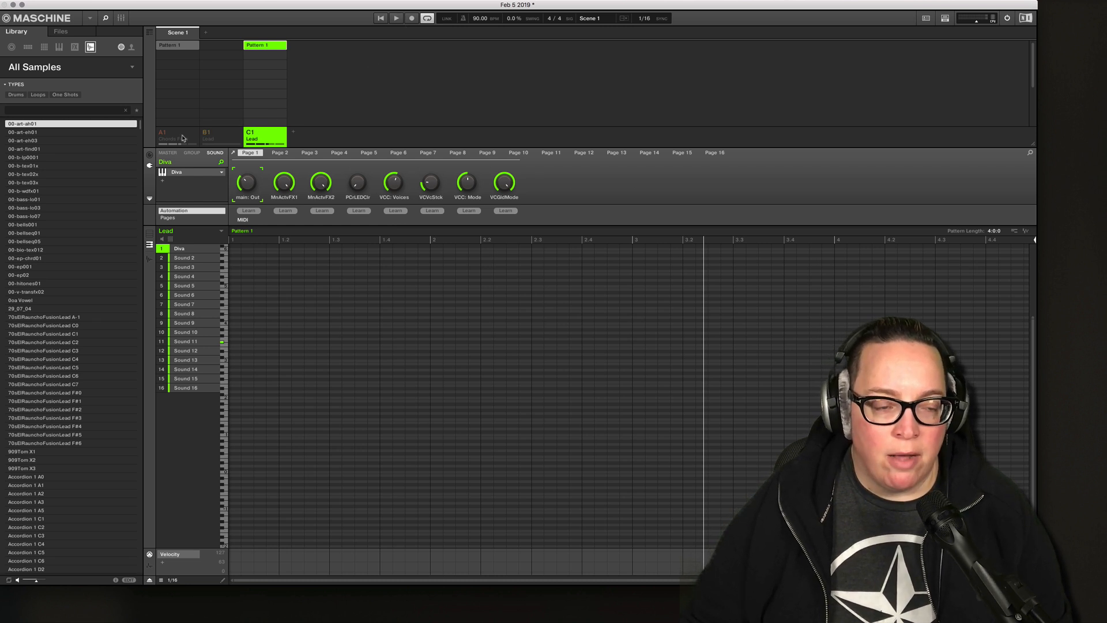
left_click(160, 135)
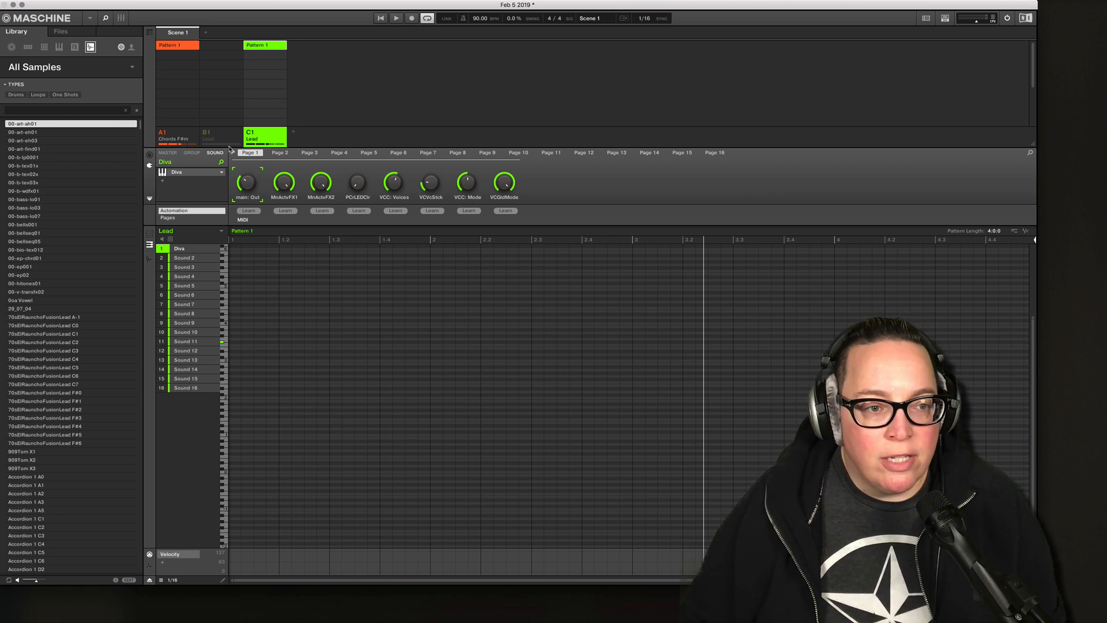
left_click(162, 133)
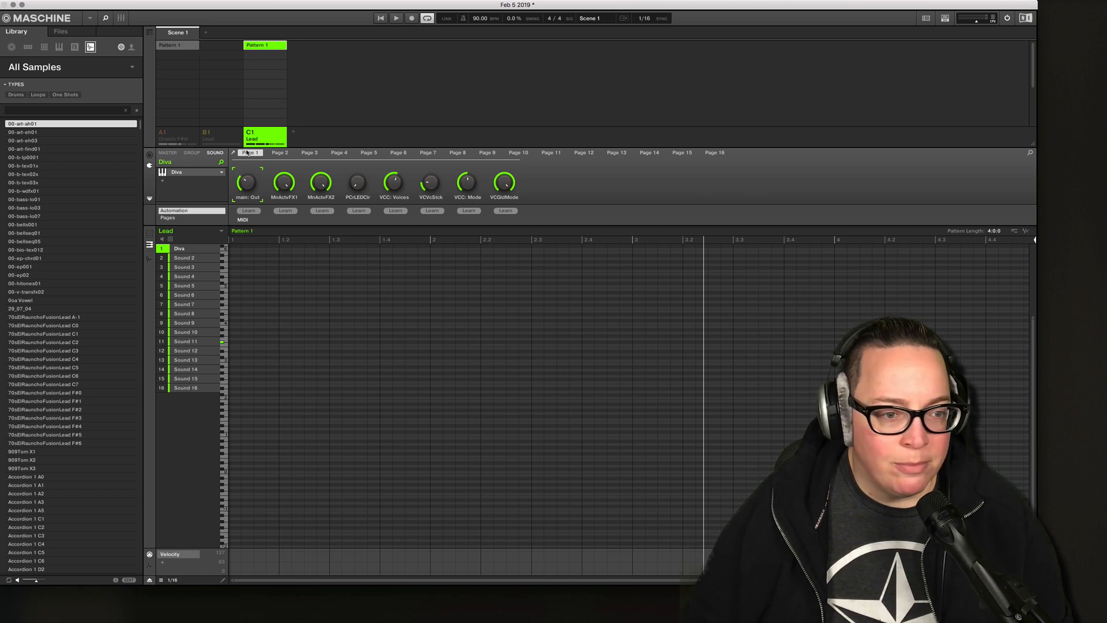
Open the Diva editor and audition the presets in the 2 LEAD folder from MK Saw Rubber through MM Men In Tights.
left_click(198, 174)
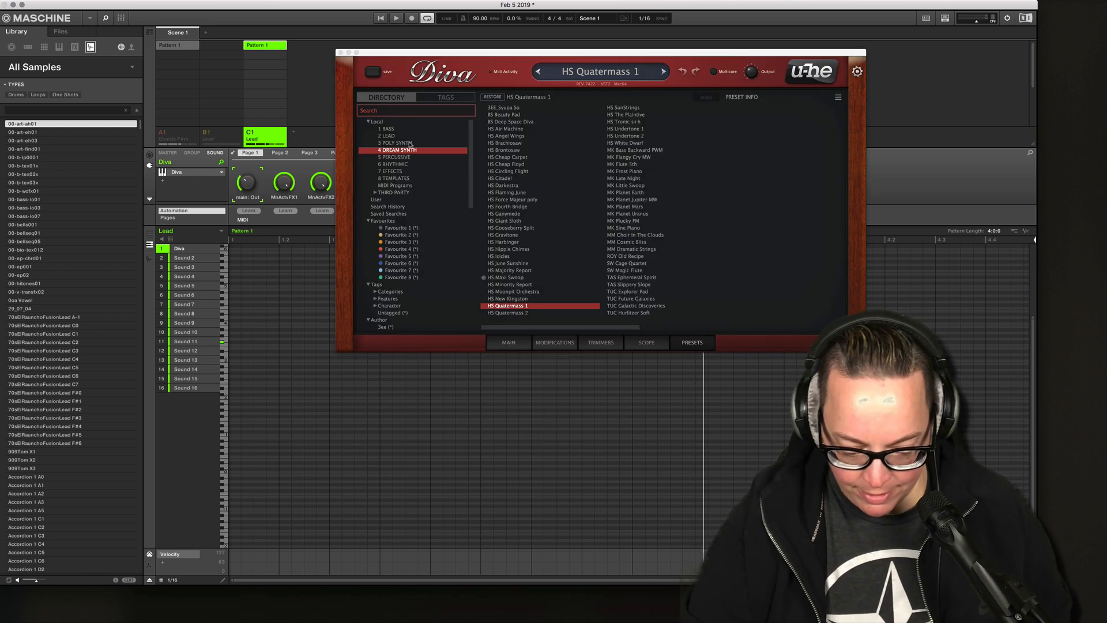
left_click(509, 110)
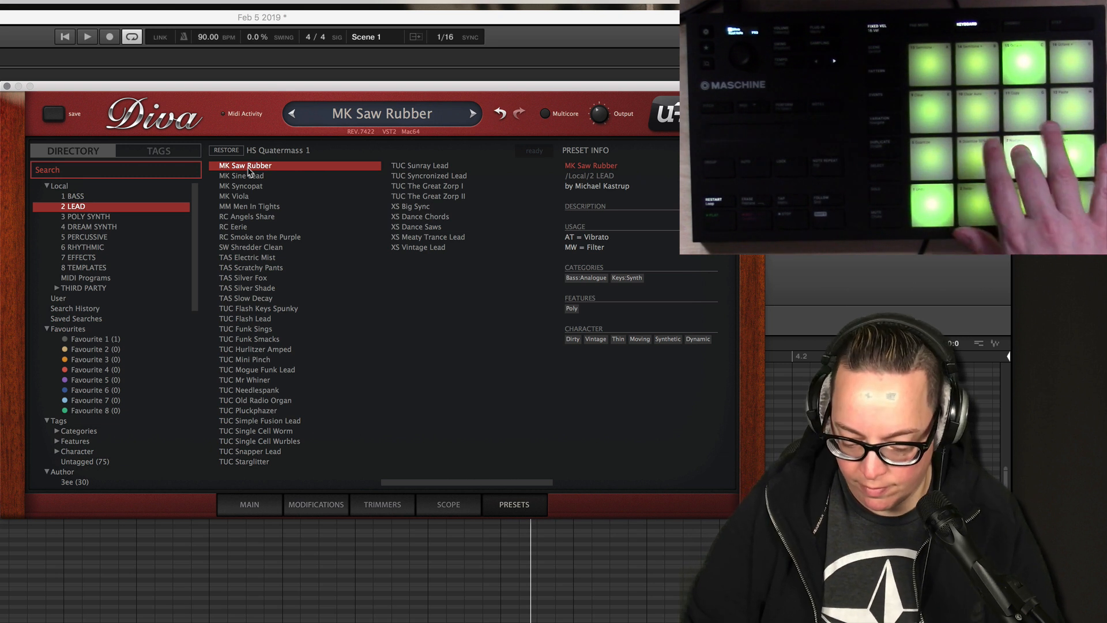
key("Down")
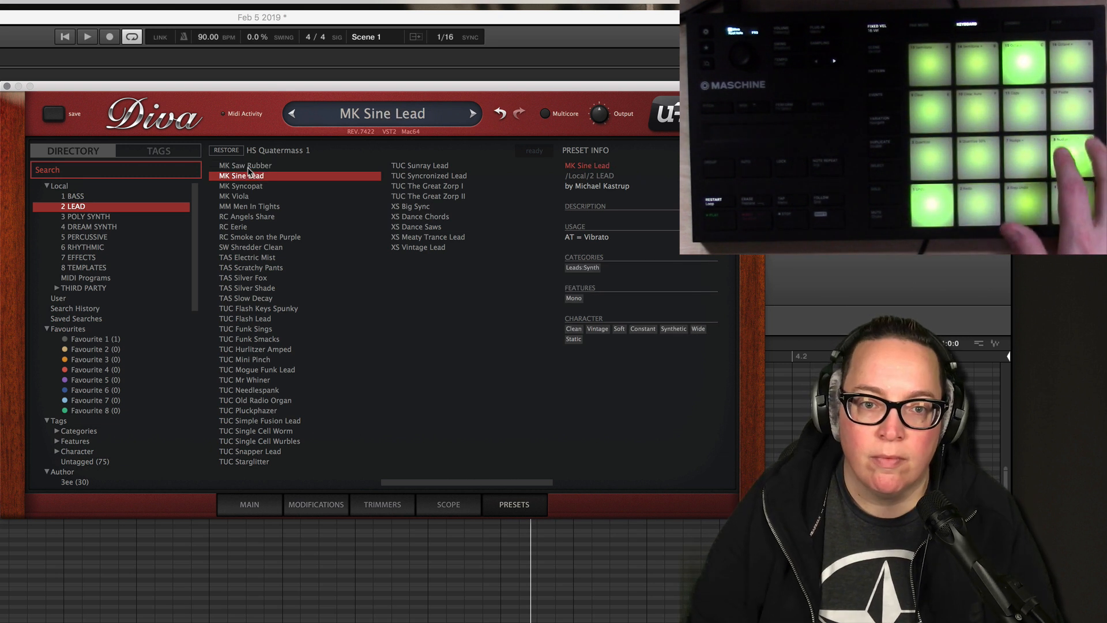
key("Down")
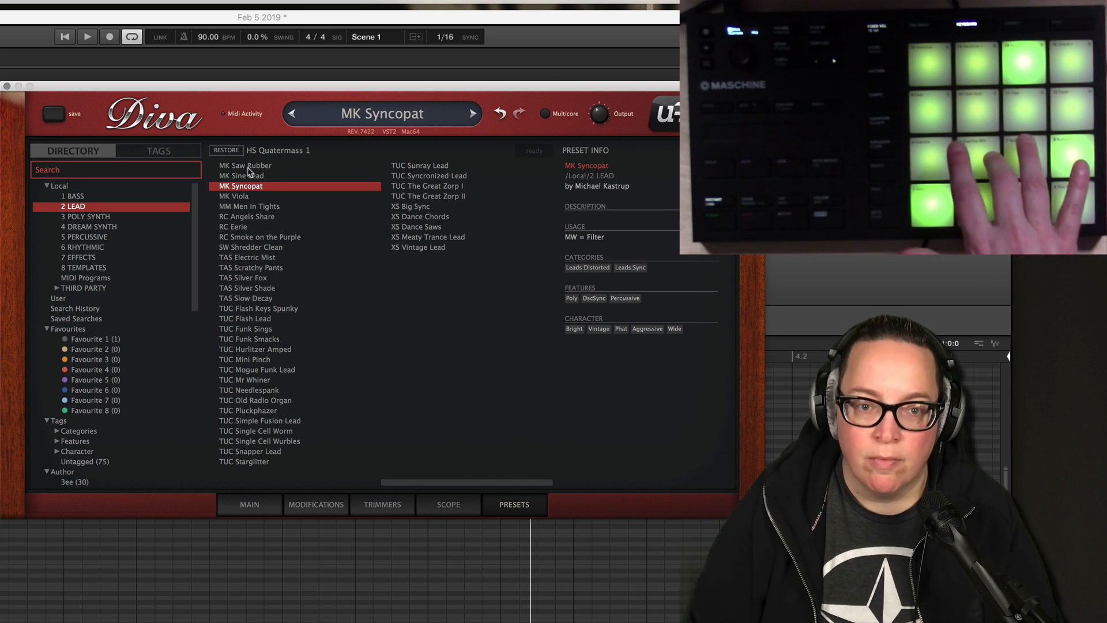
key("Down")
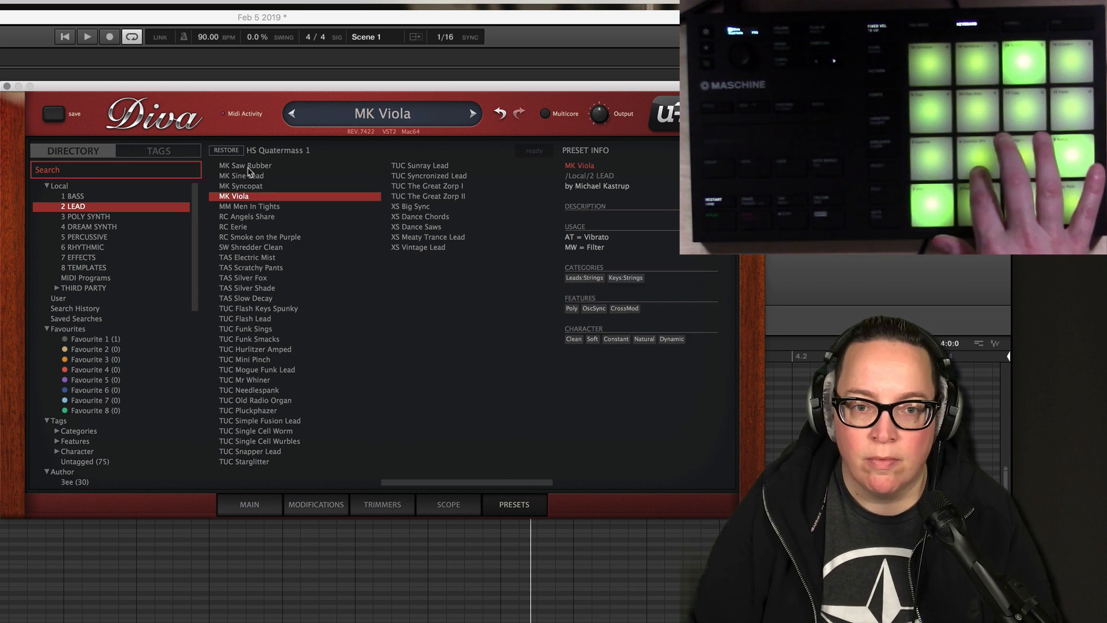
key("Down")
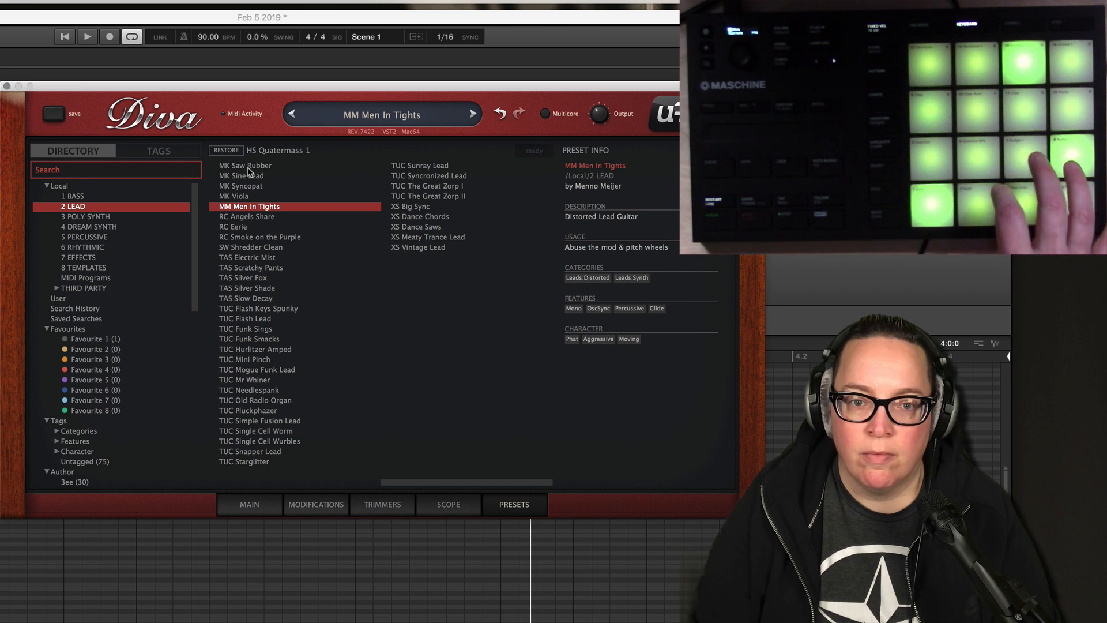
Audition the 2 LEAD presets from RC Angels Share through TAS Slow Decay.
key("Down")
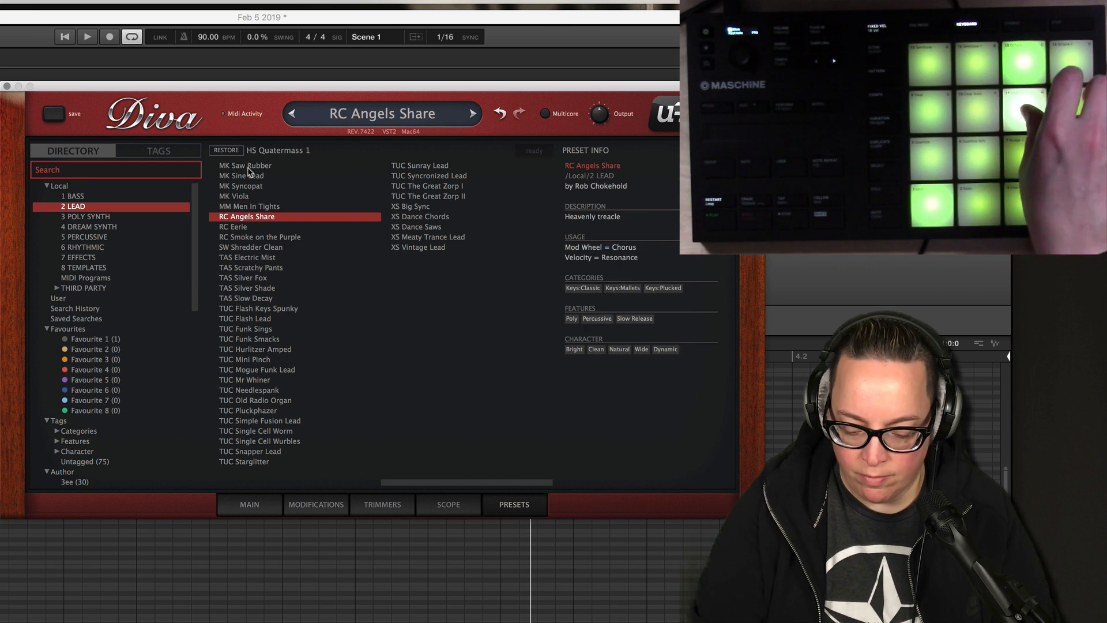
key("Down")
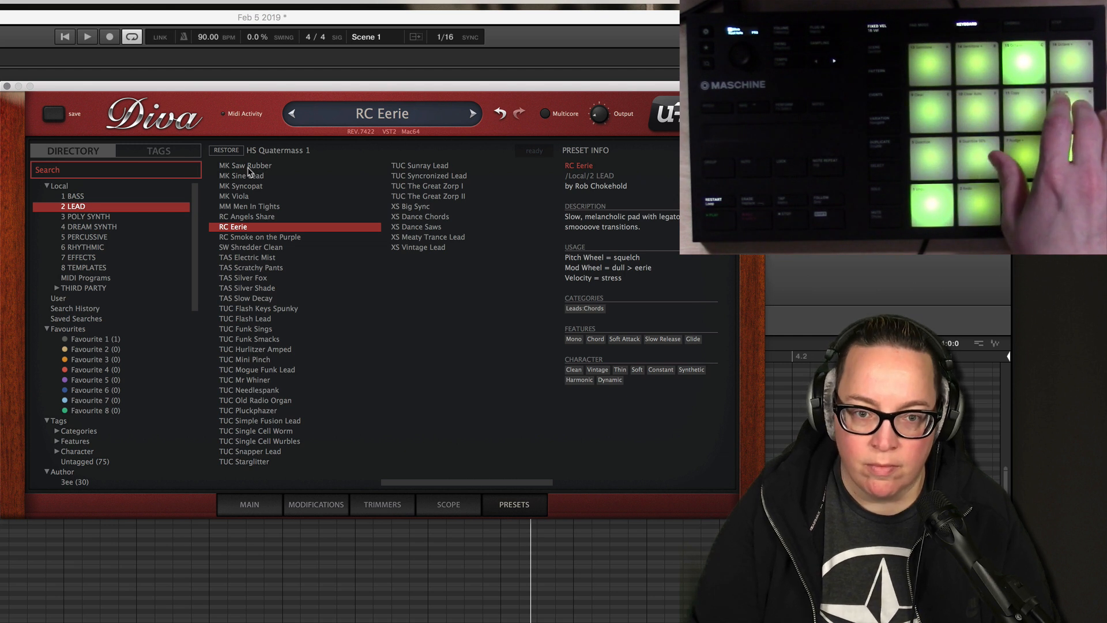
key("Down")
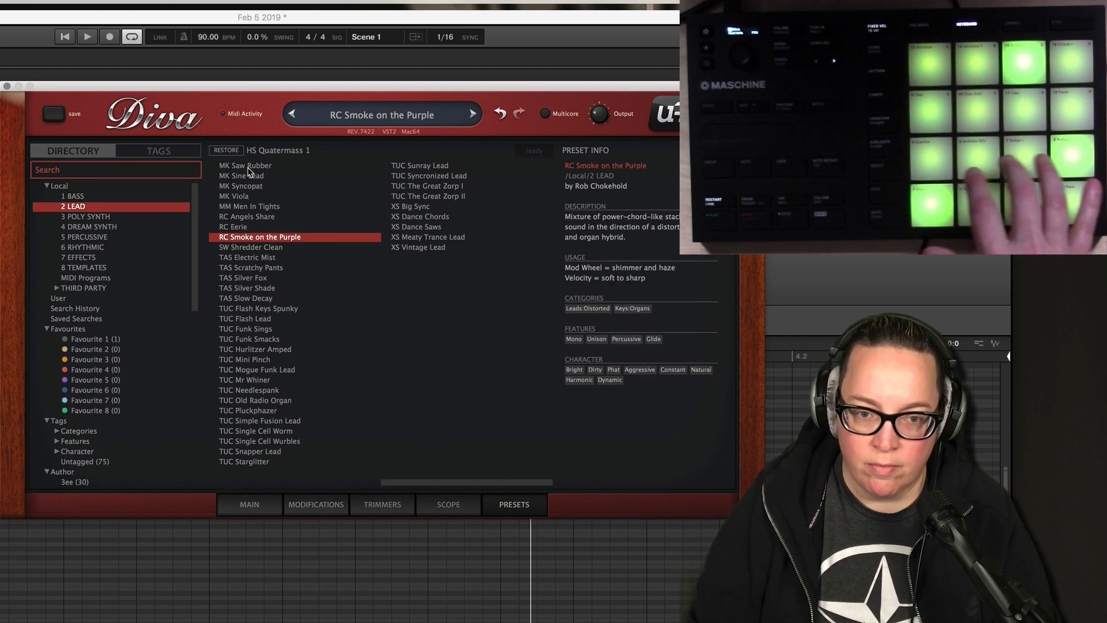
key("Down")
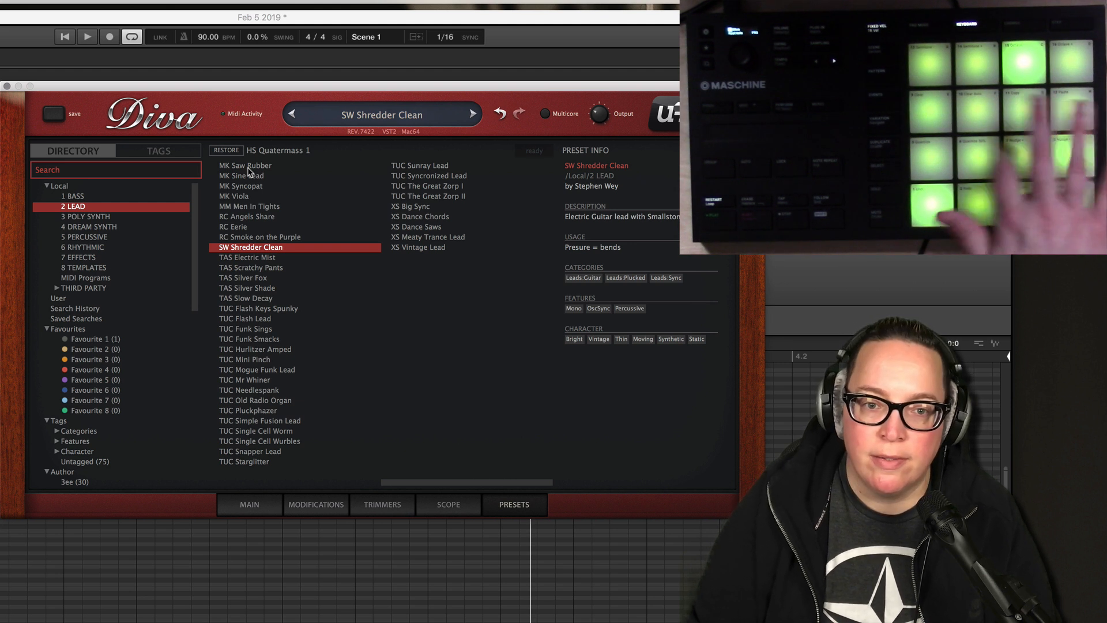
key("Down")
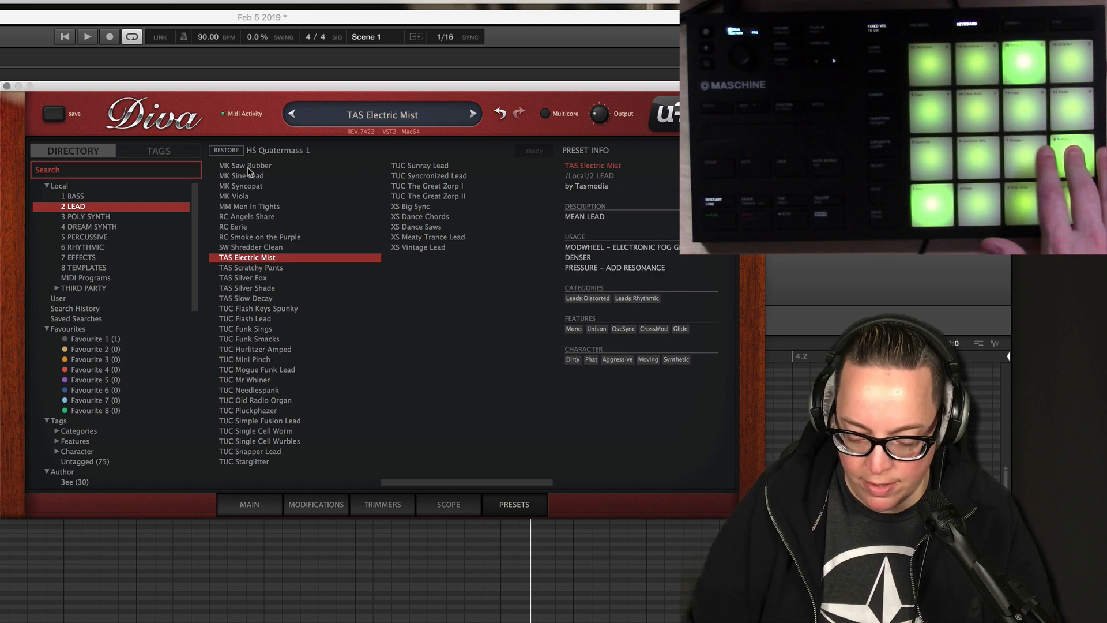
key("Down")
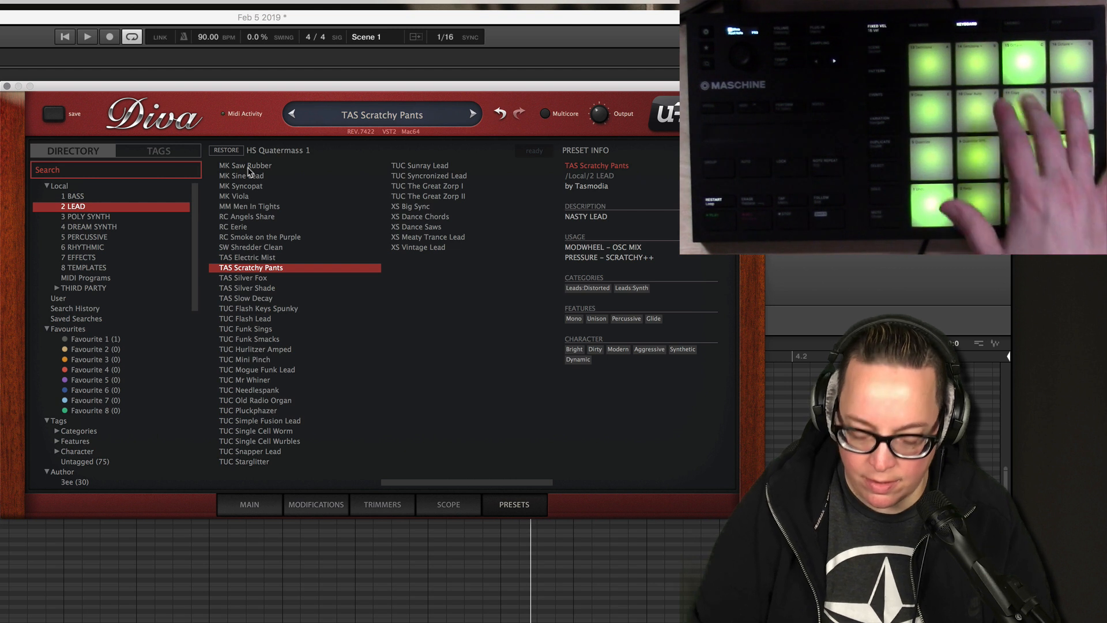
key("Down")
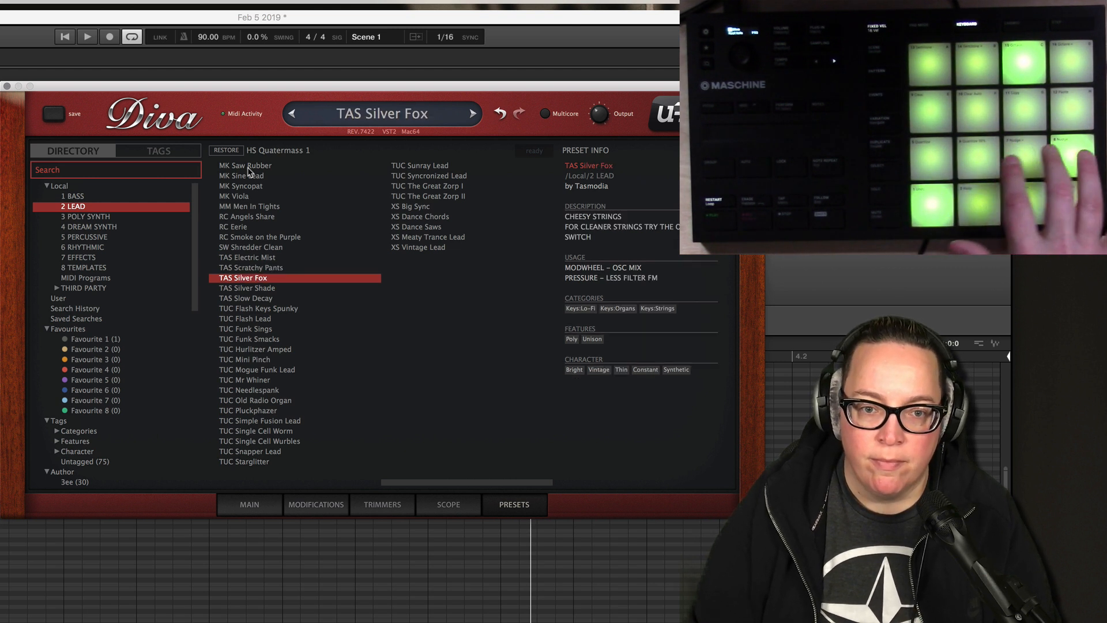
key("Down")
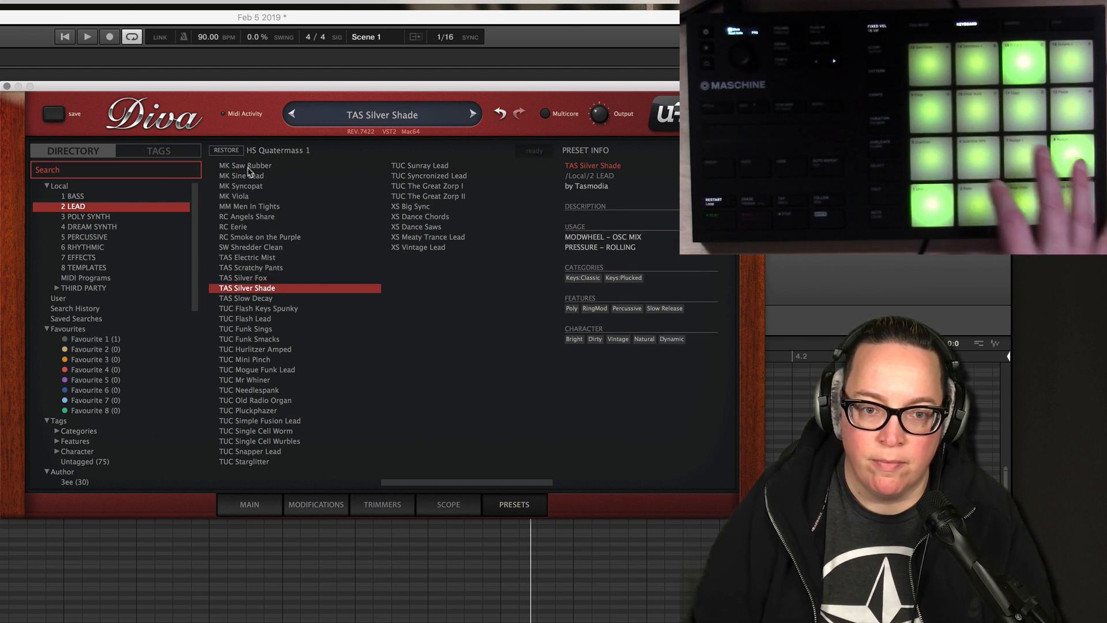
key("Down")
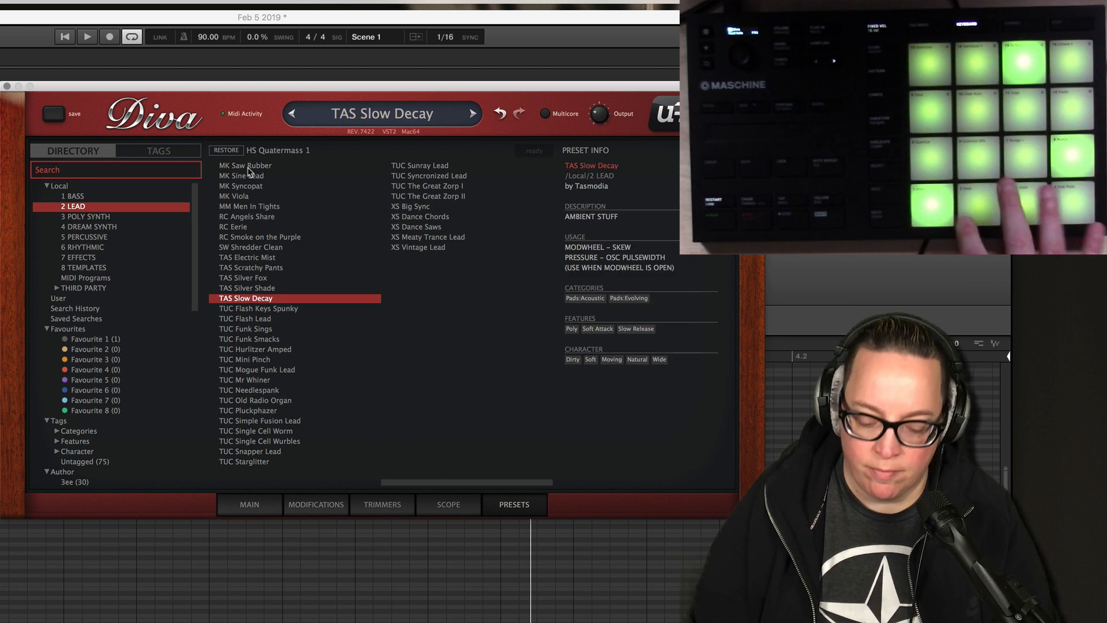
Audition the 2 LEAD presets from TUC Flash Keys Spunky through TUC Mr Whiner.
key("Down")
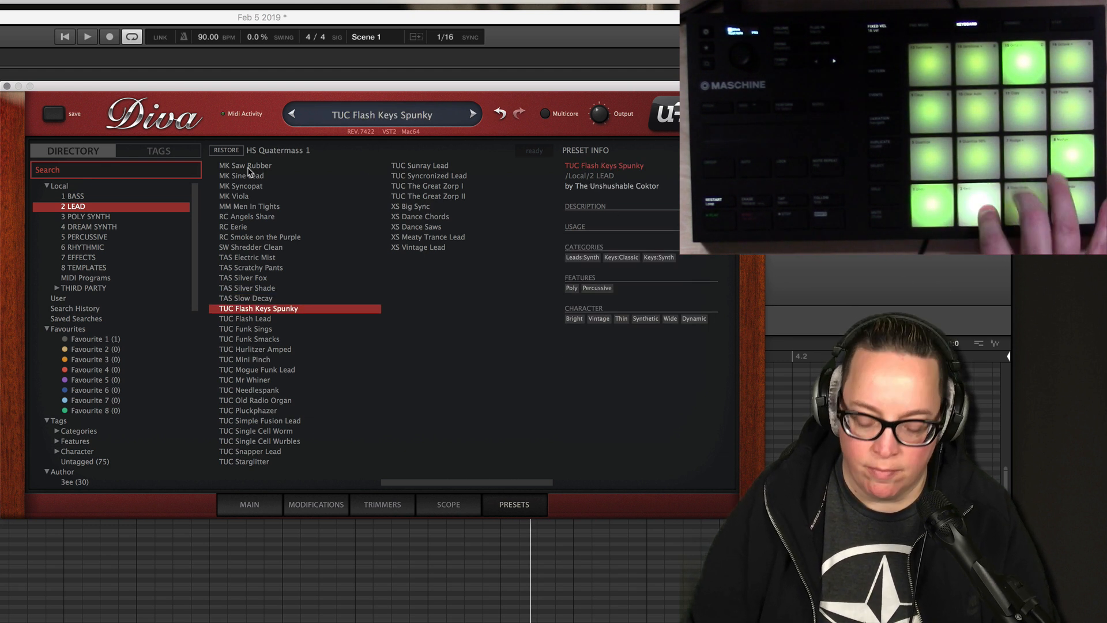
key("Down")
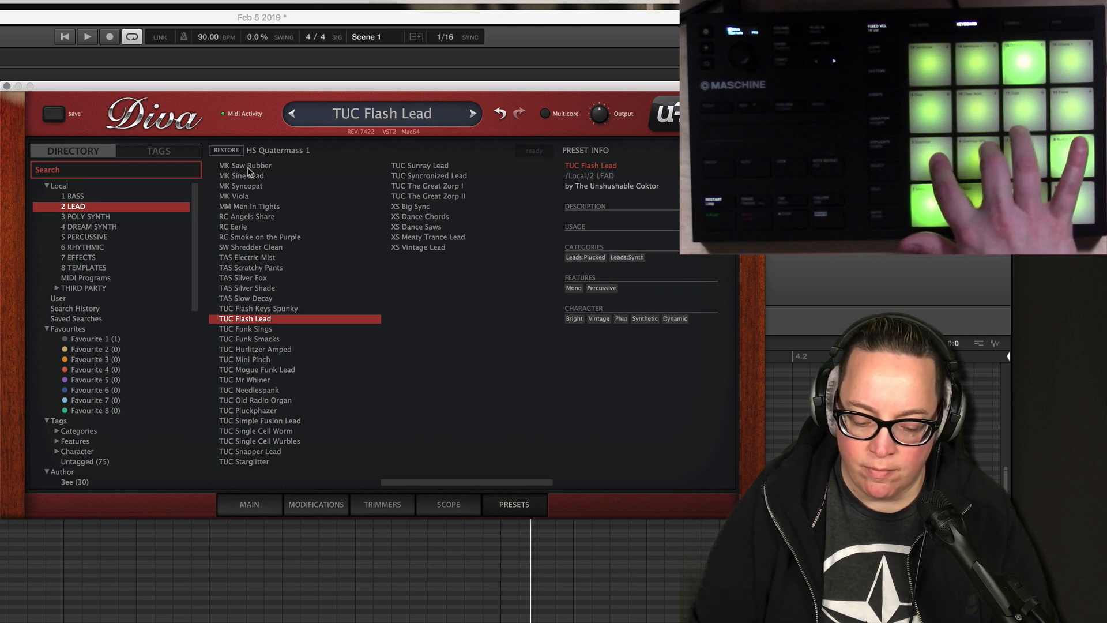
key("Down")
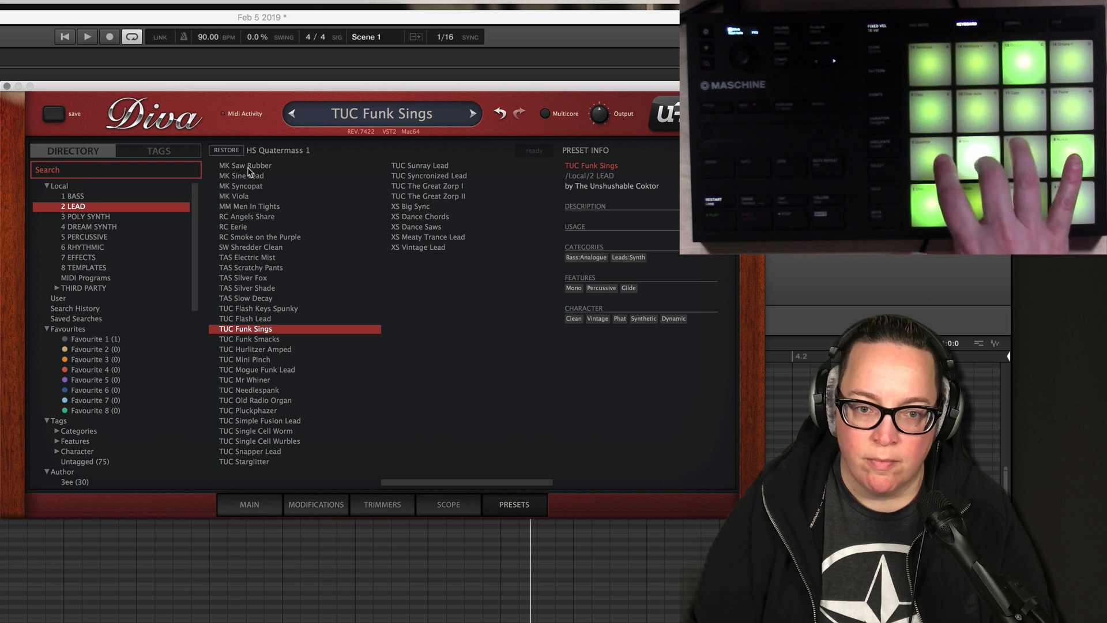
key("Down")
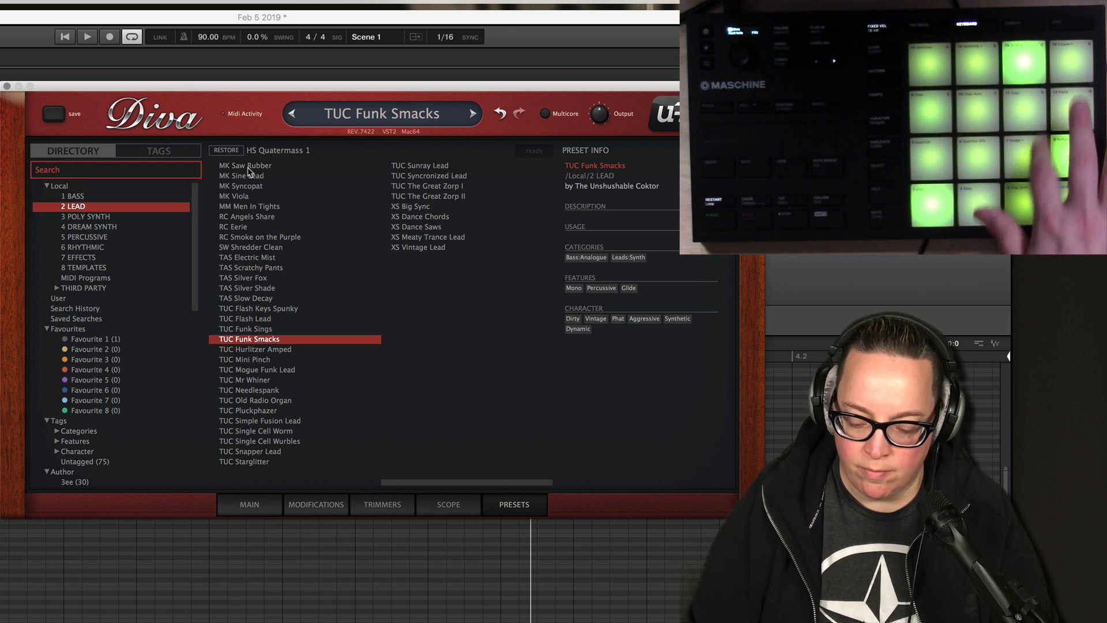
key("Down")
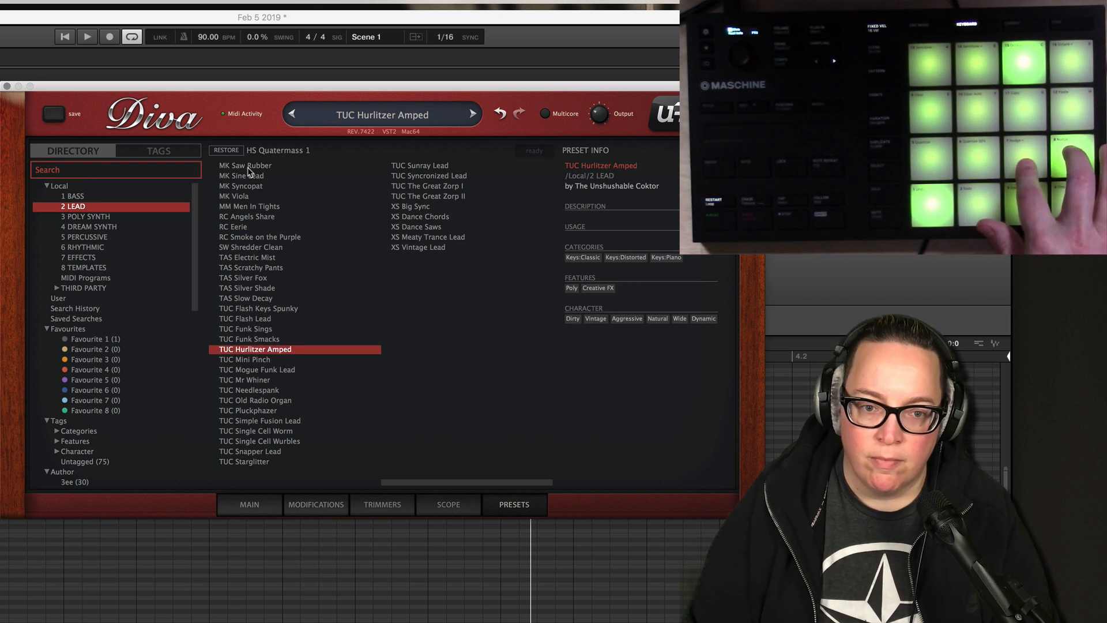
key("Down")
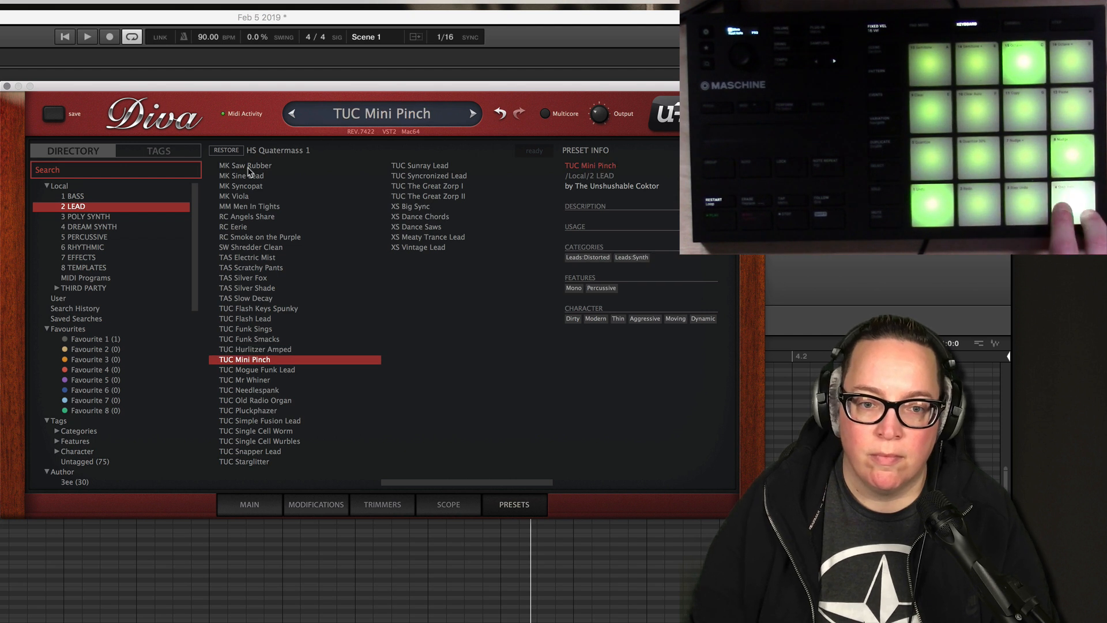
key("Down")
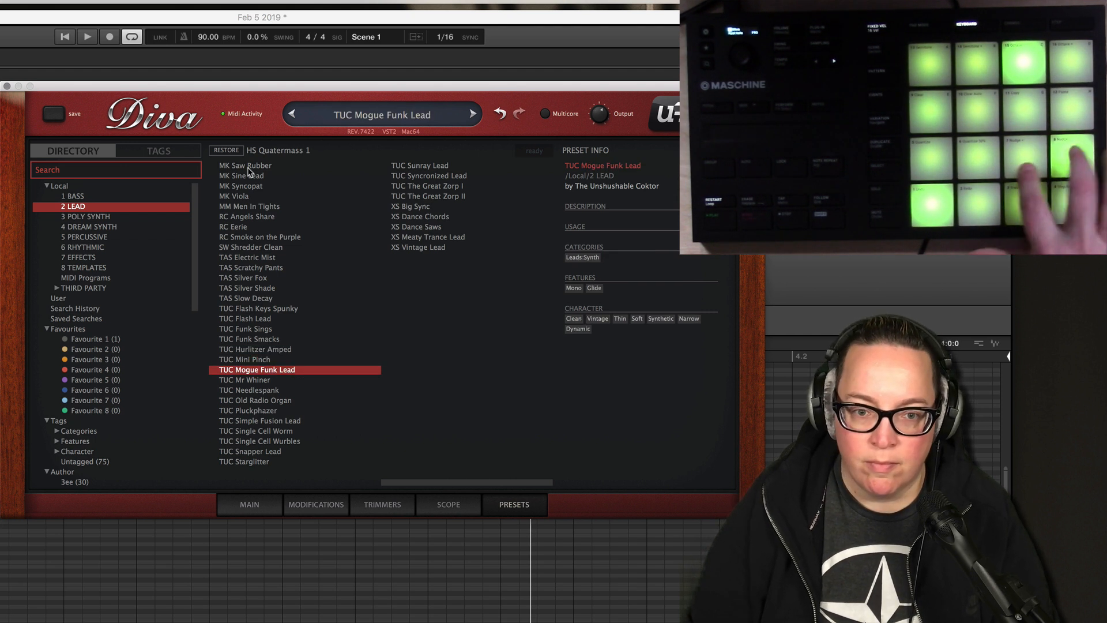
key("Down")
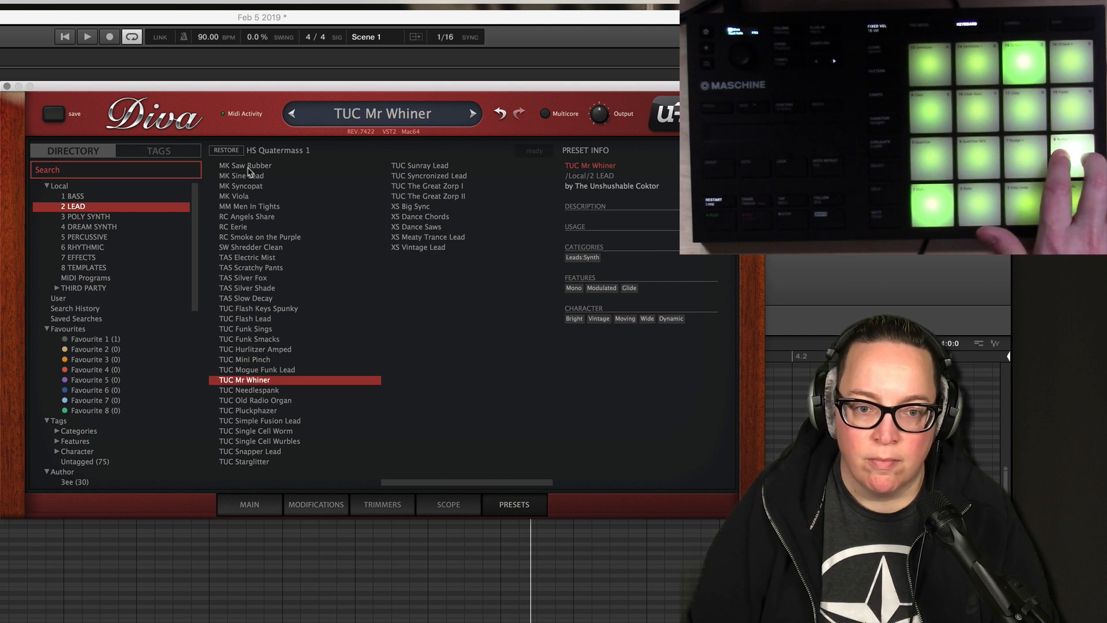
Audition the 2 LEAD presets from TUC Needlespank through TUC Starglitter.
key("Down")
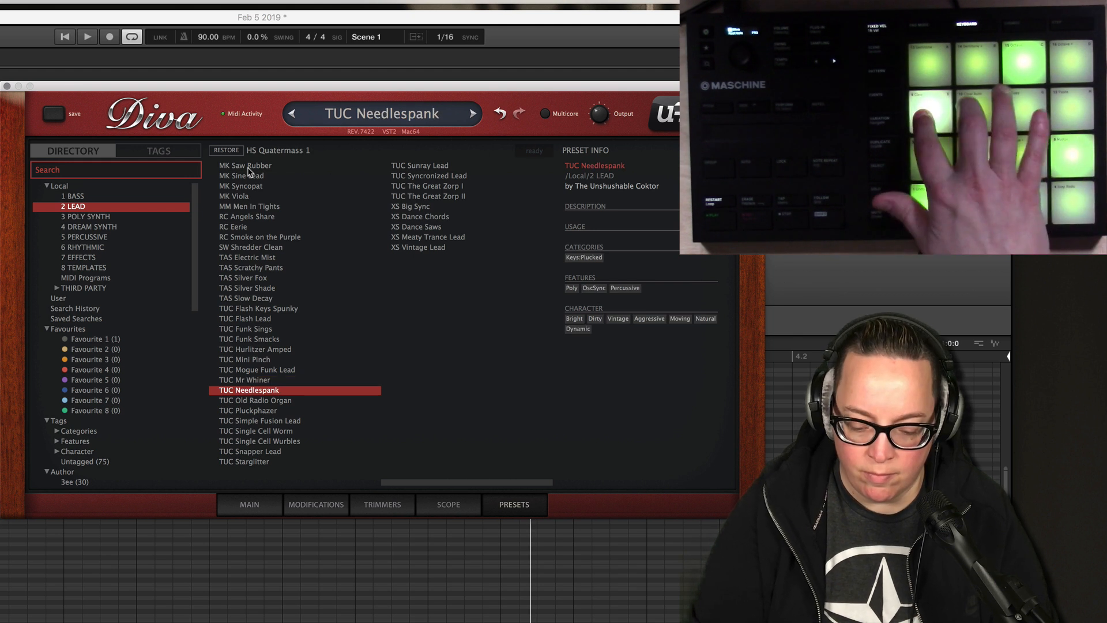
key("Down")
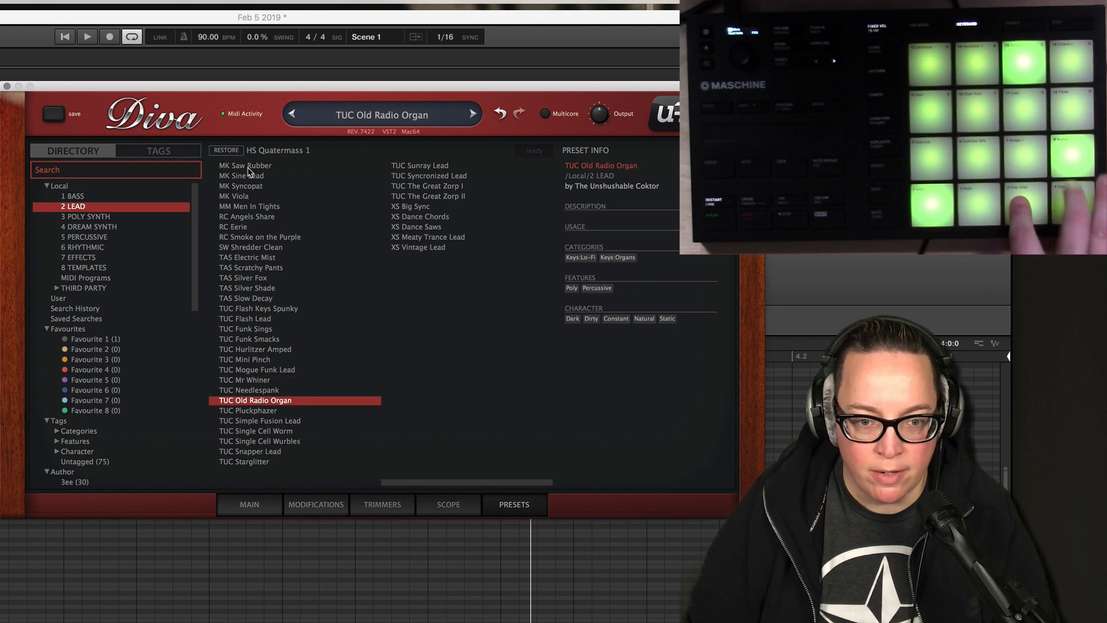
key("Down")
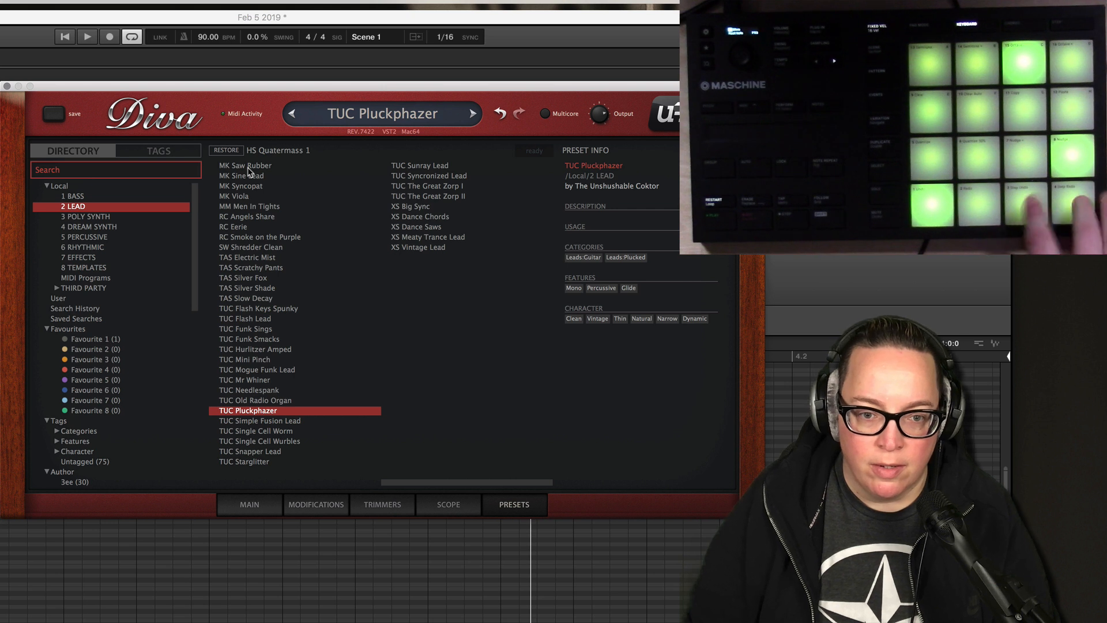
key("Down")
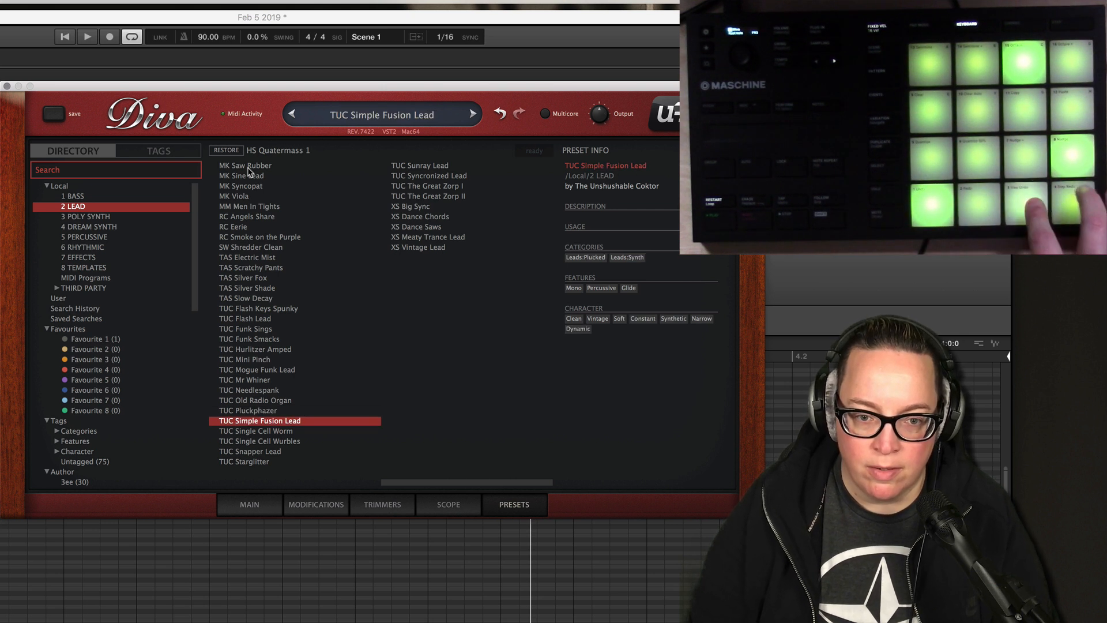
key("Down")
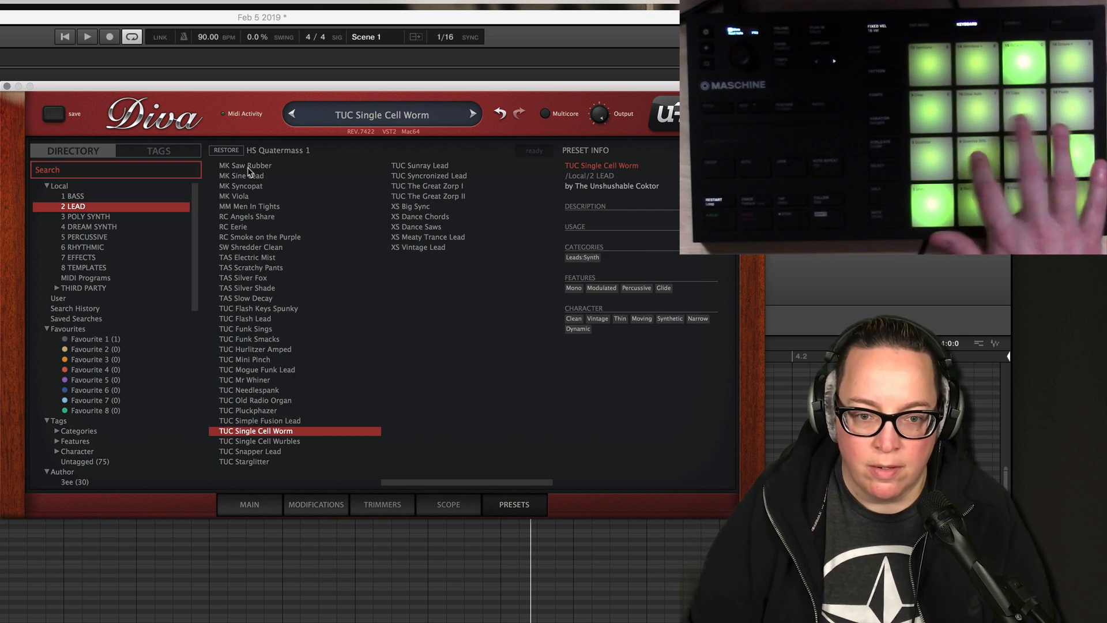
key("Down")
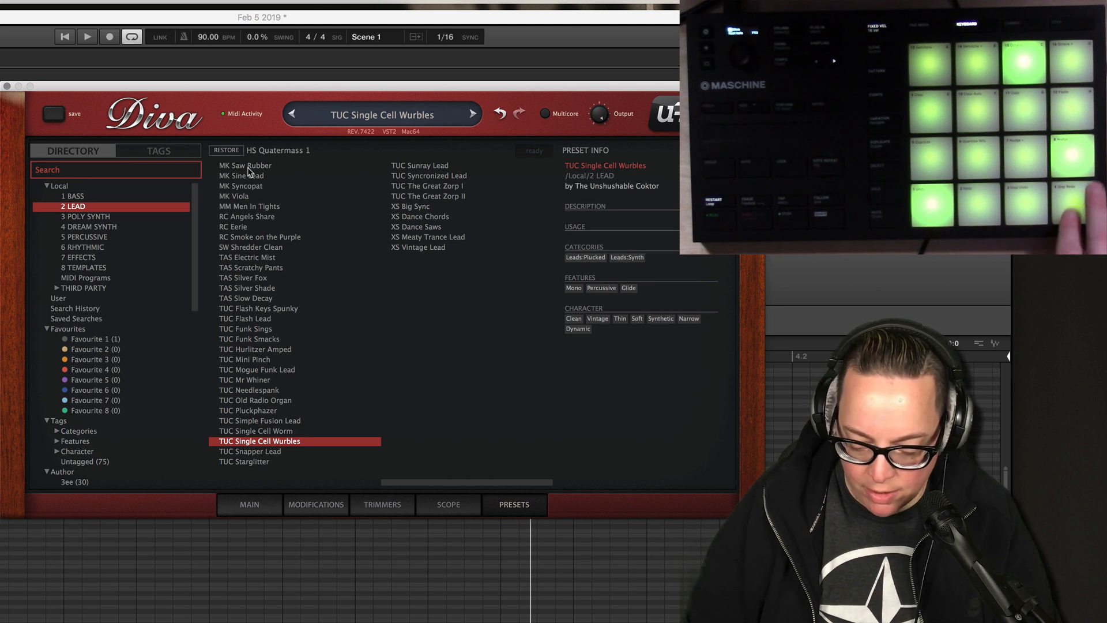
key("Down")
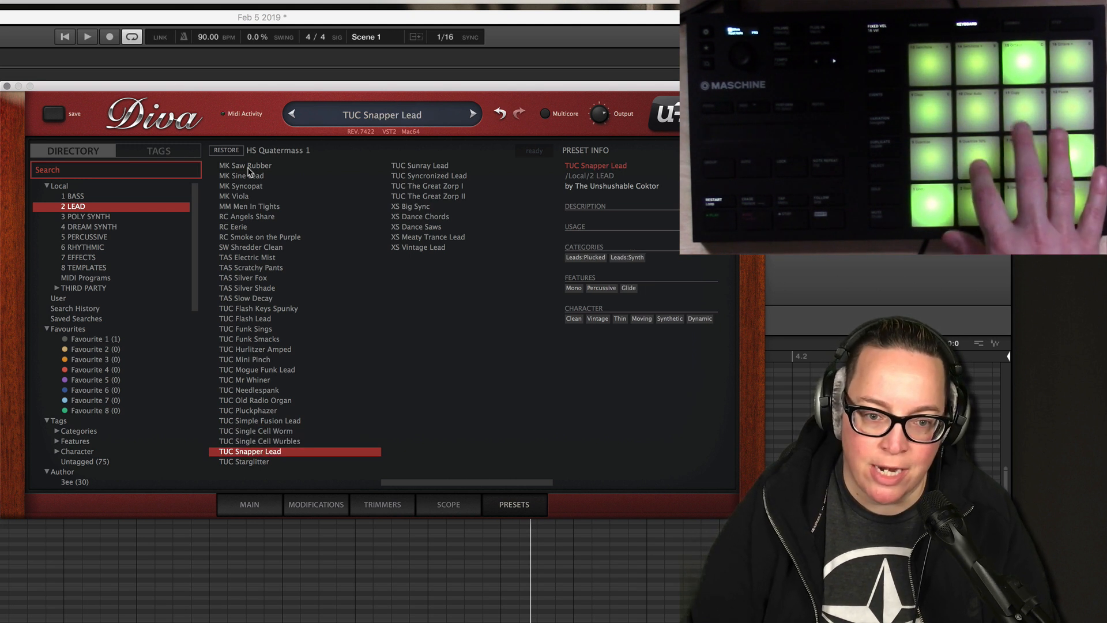
key("Down")
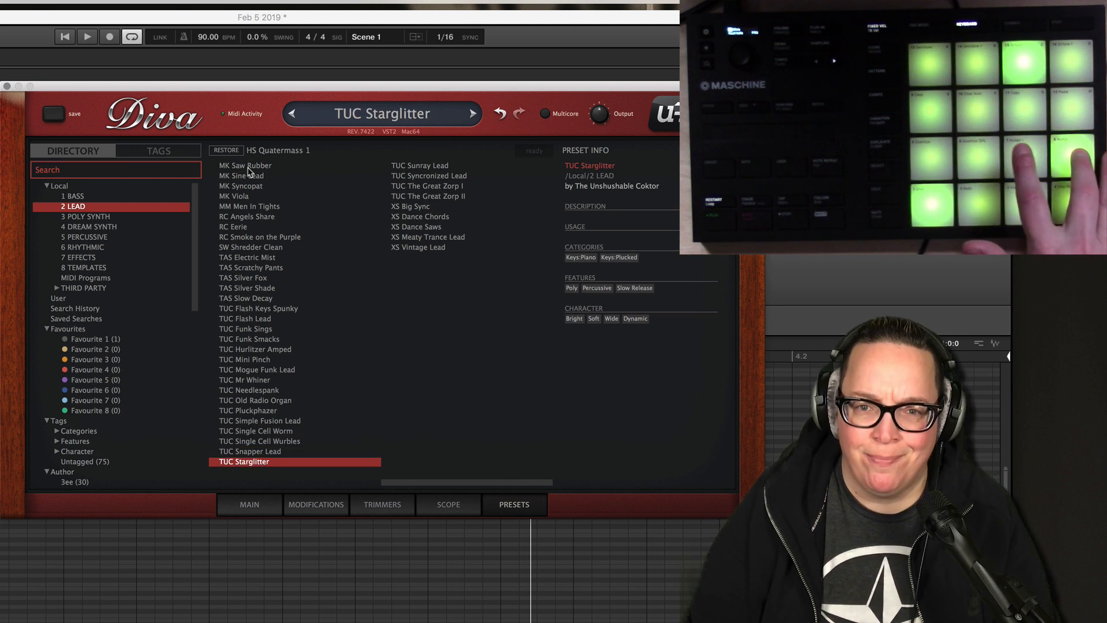
Audition the 2 LEAD presets from TUC Sunray Lead through XS Dance Chords.
key("Down")
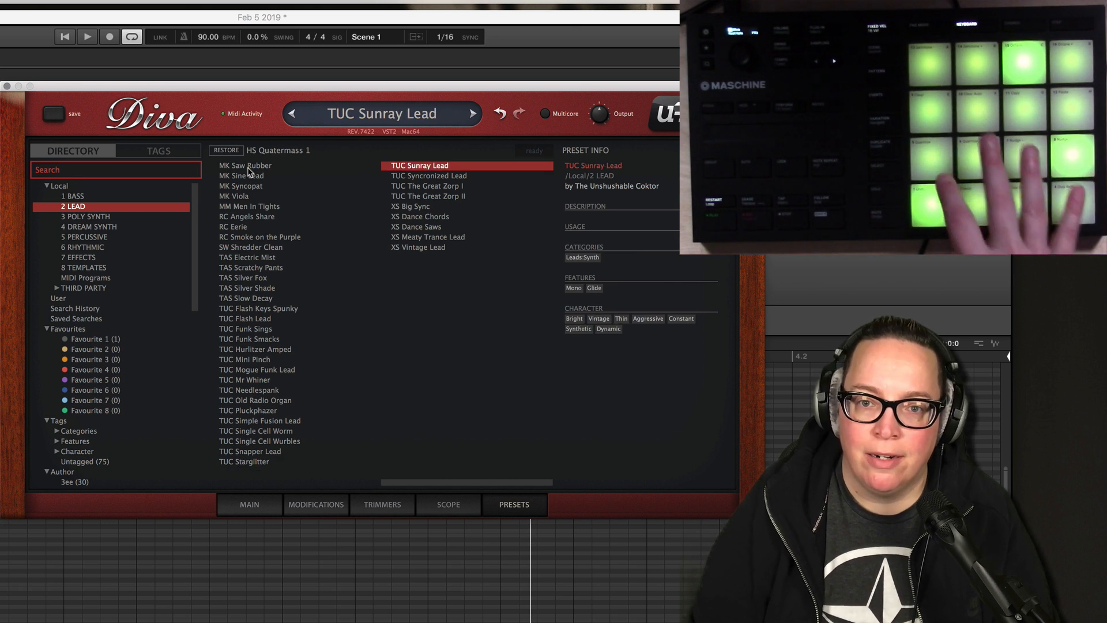
key("Down")
key("Down")
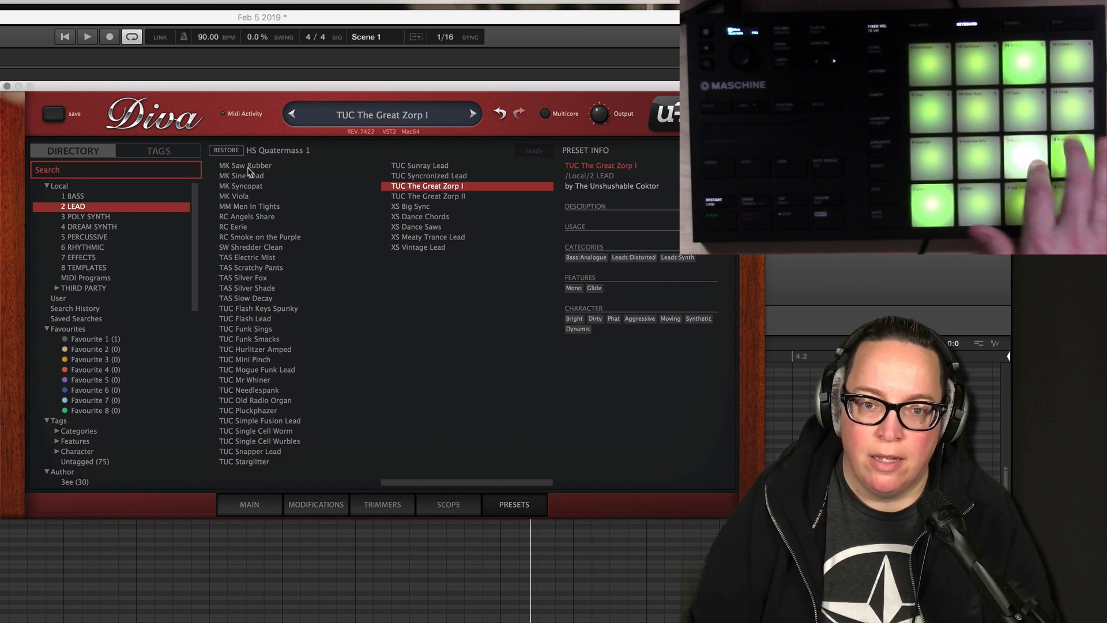
key("Down")
key("Down")
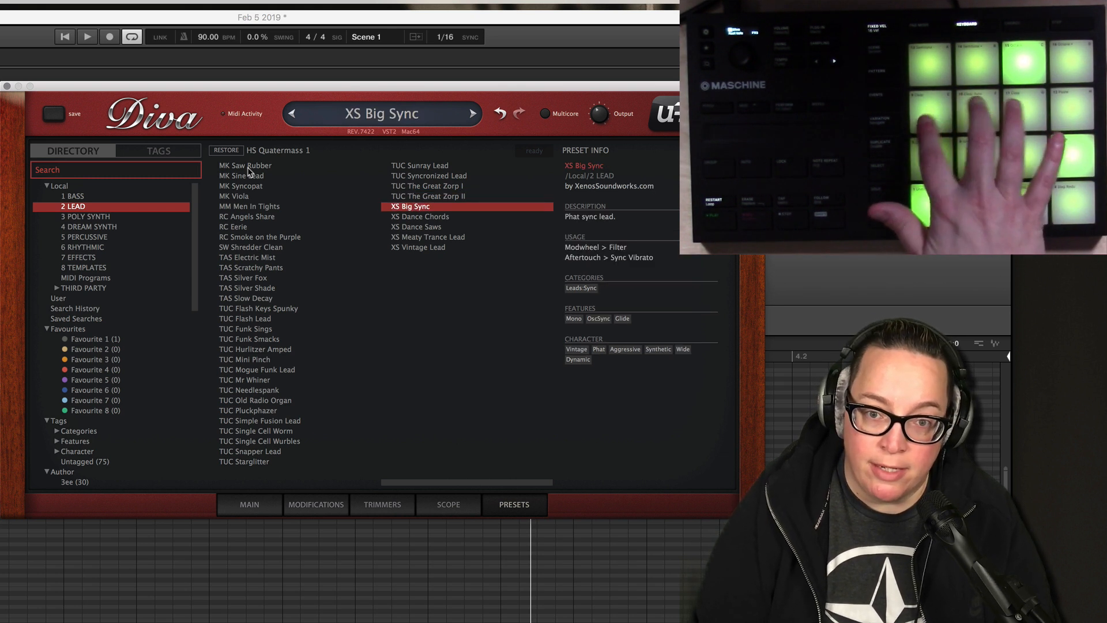
key("Down")
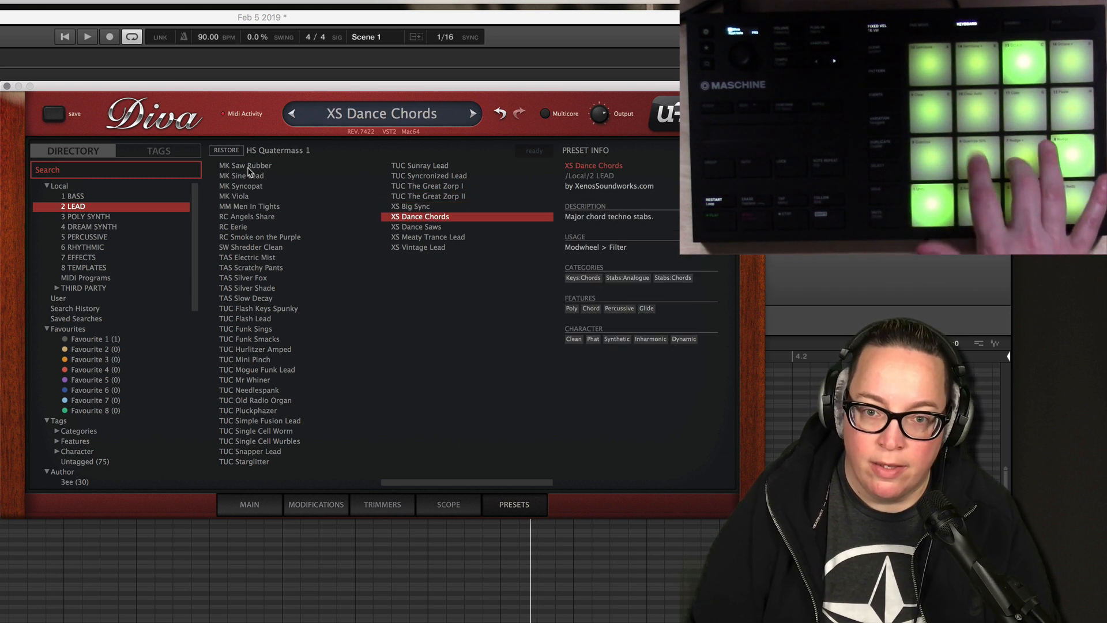
Audition the 2 LEAD presets from XS Dance Saws through XS Vintage Lead.
key("Down")
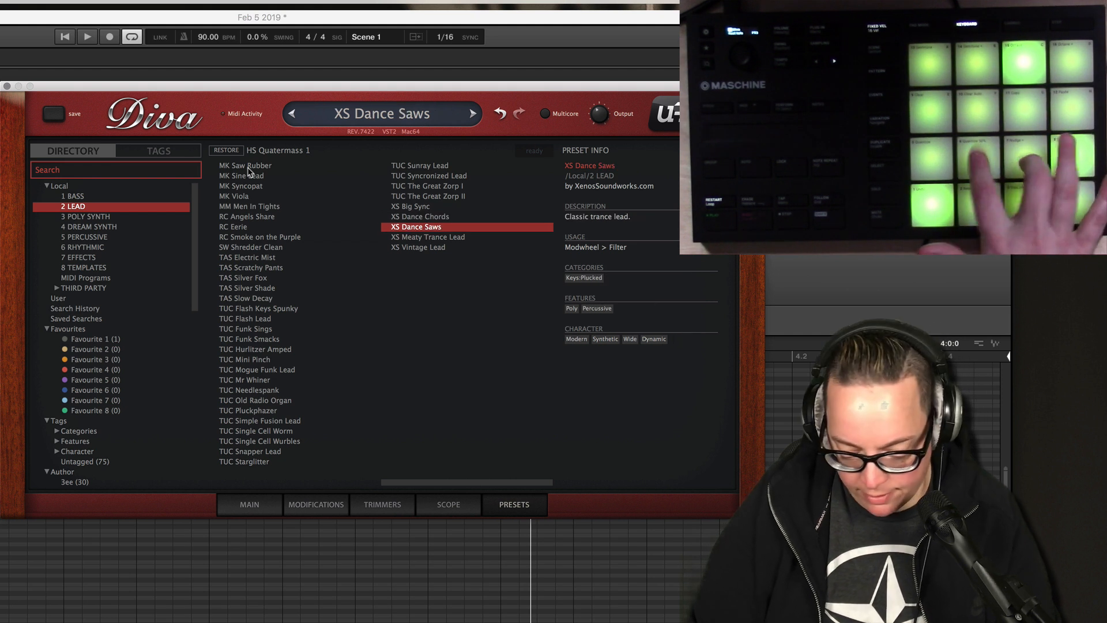
key("Down")
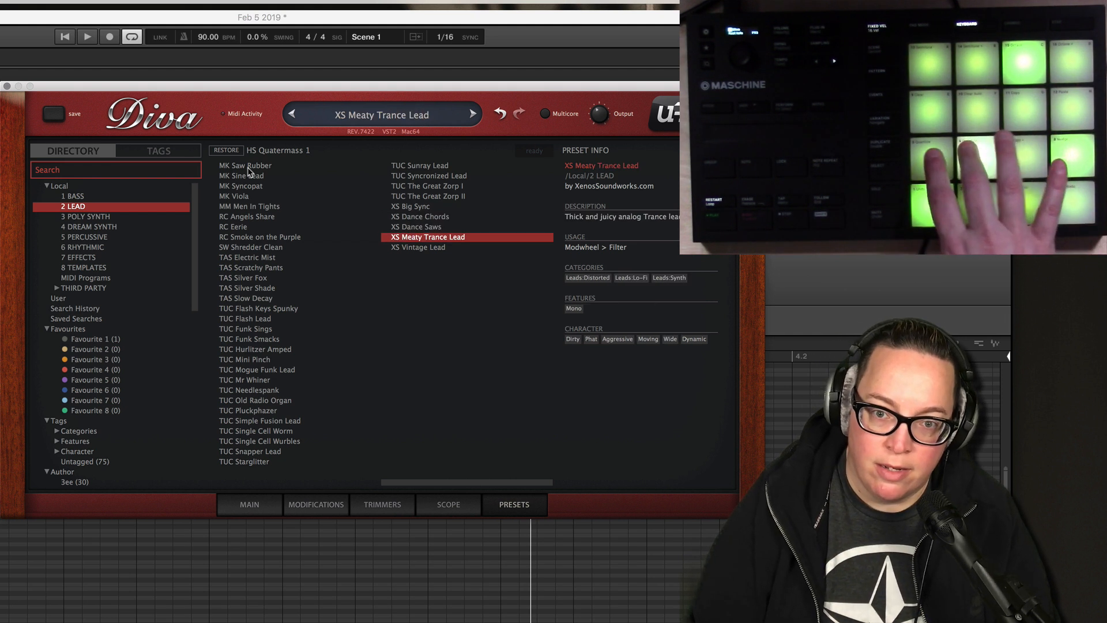
key("Down")
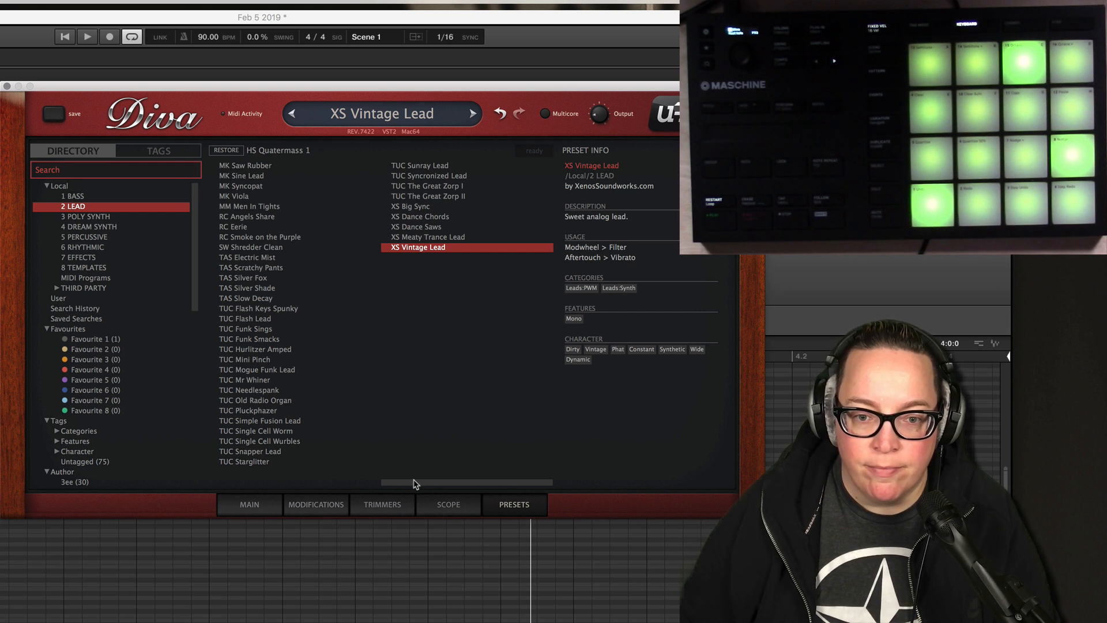
Return to the start of the 2 LEAD bank and audition the presets from HS Albert Hall Mini through HS Chili Paste duo.
left_click_drag(376, 484, 238, 484)
left_click(246, 176)
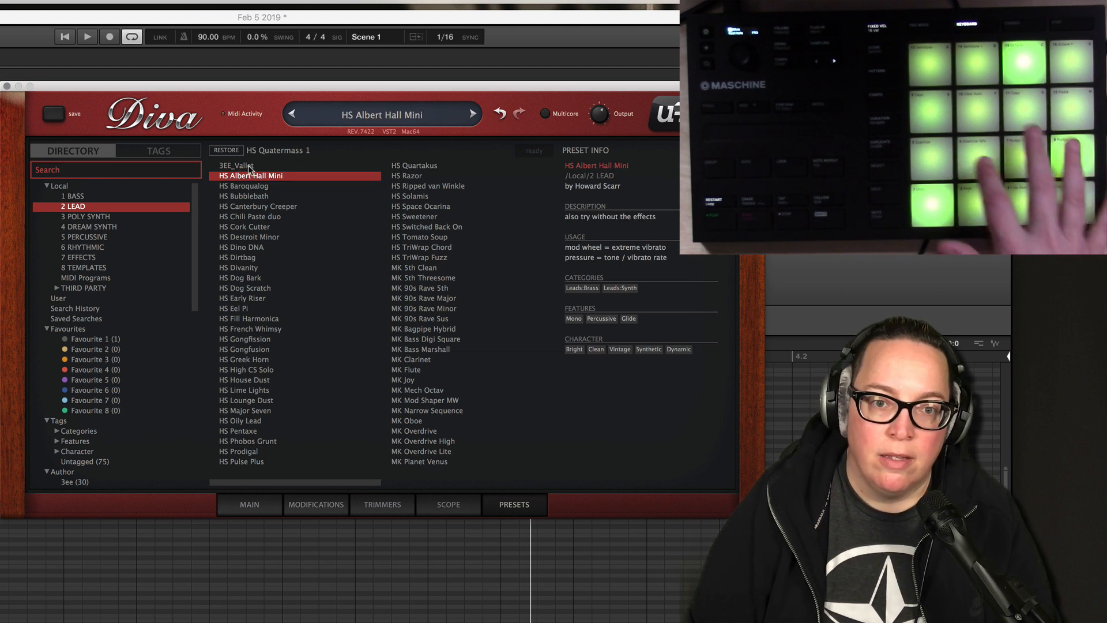
key("Down")
key("Down")
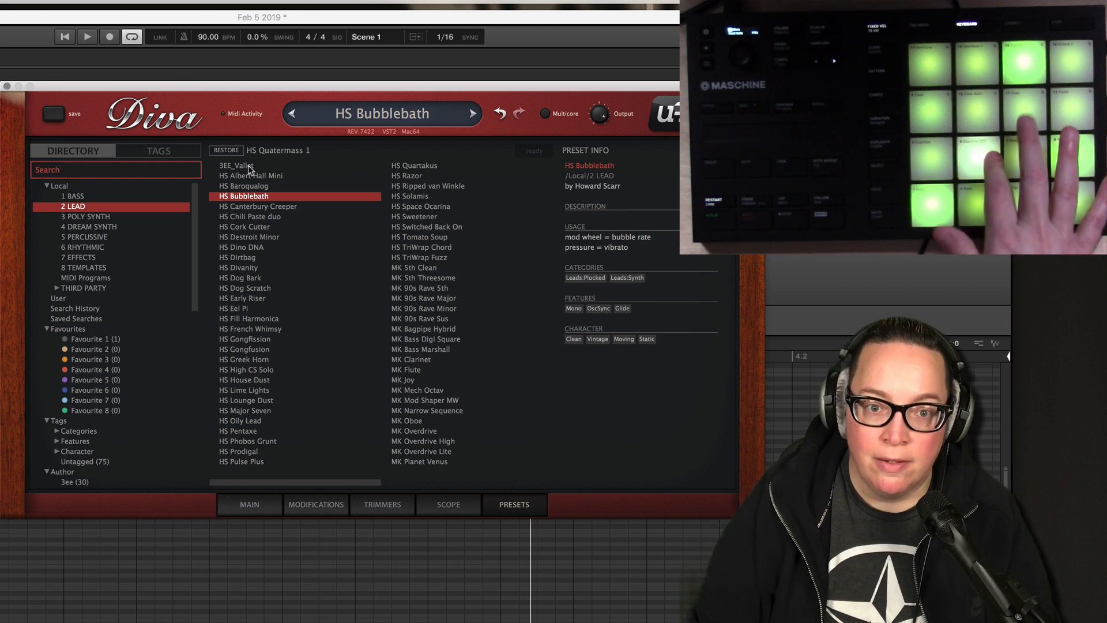
key("Down")
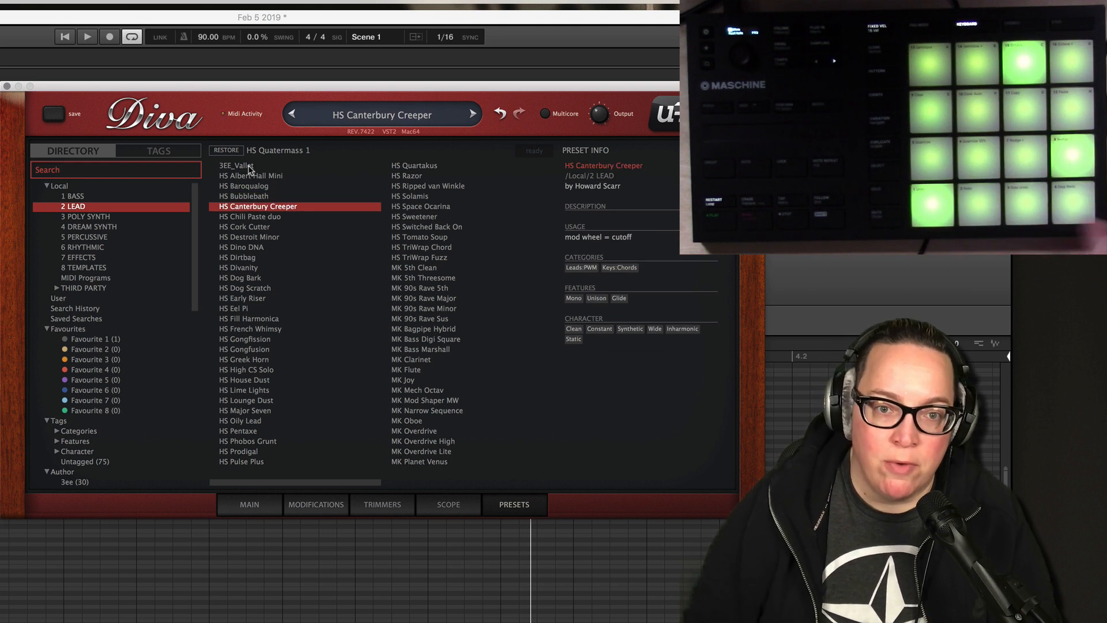
key("Down")
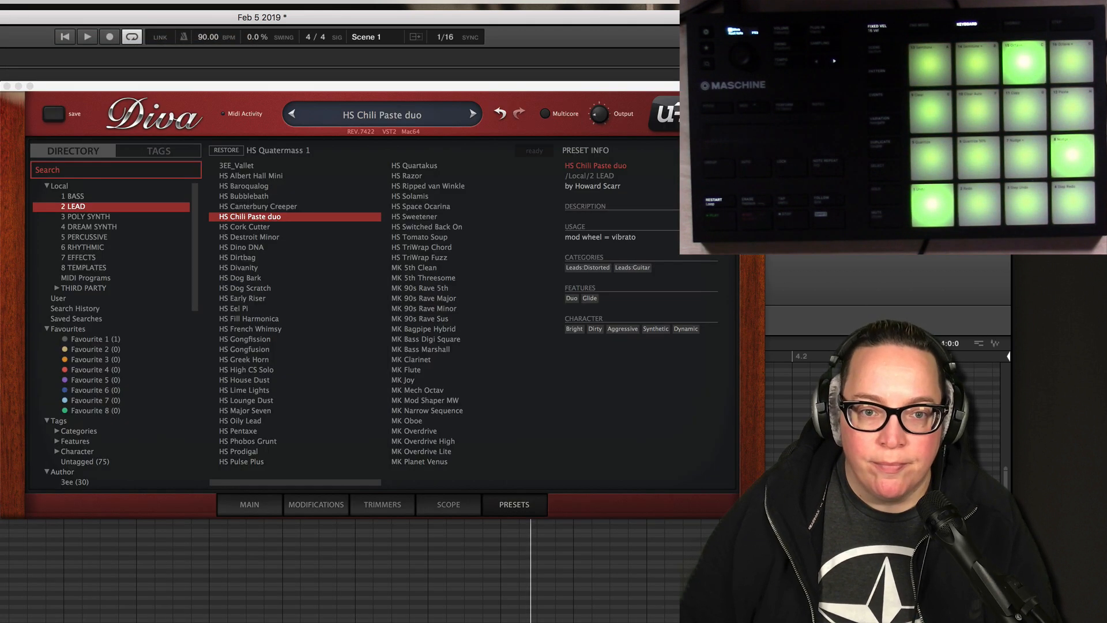
Audition the 2 LEAD presets from HS Destroit Minor through HS Divanity.
left_click(276, 237)
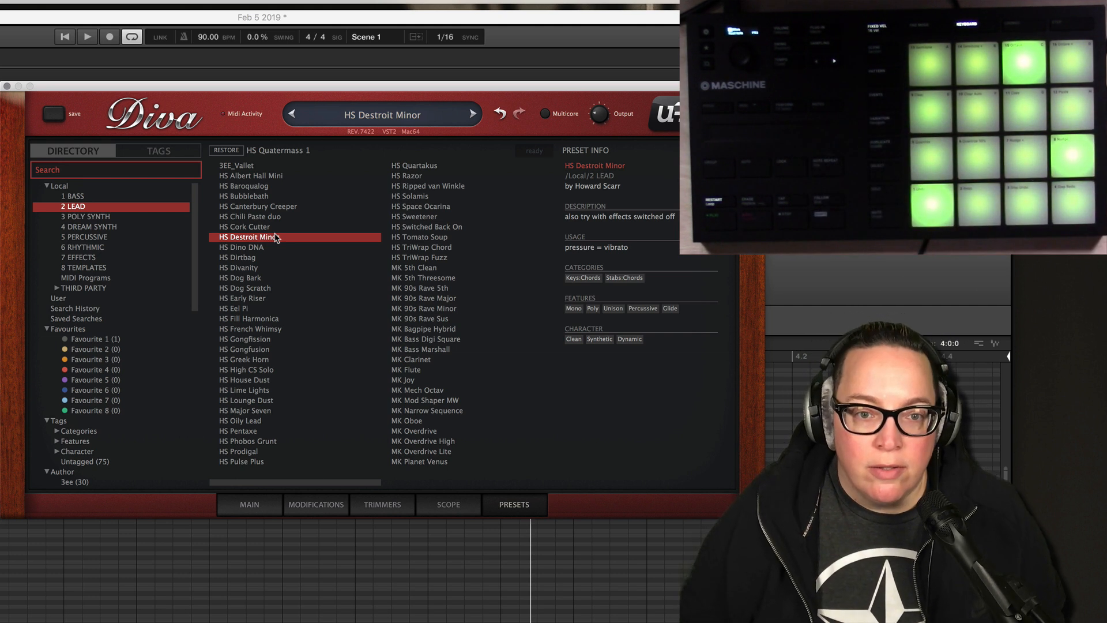
left_click(262, 249)
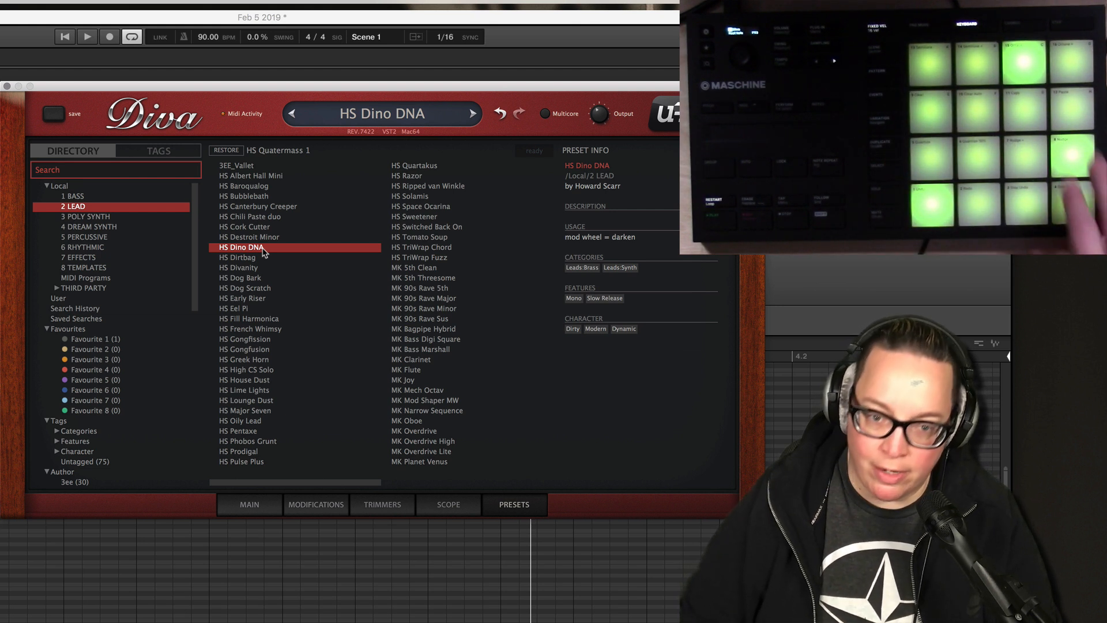
key("Down")
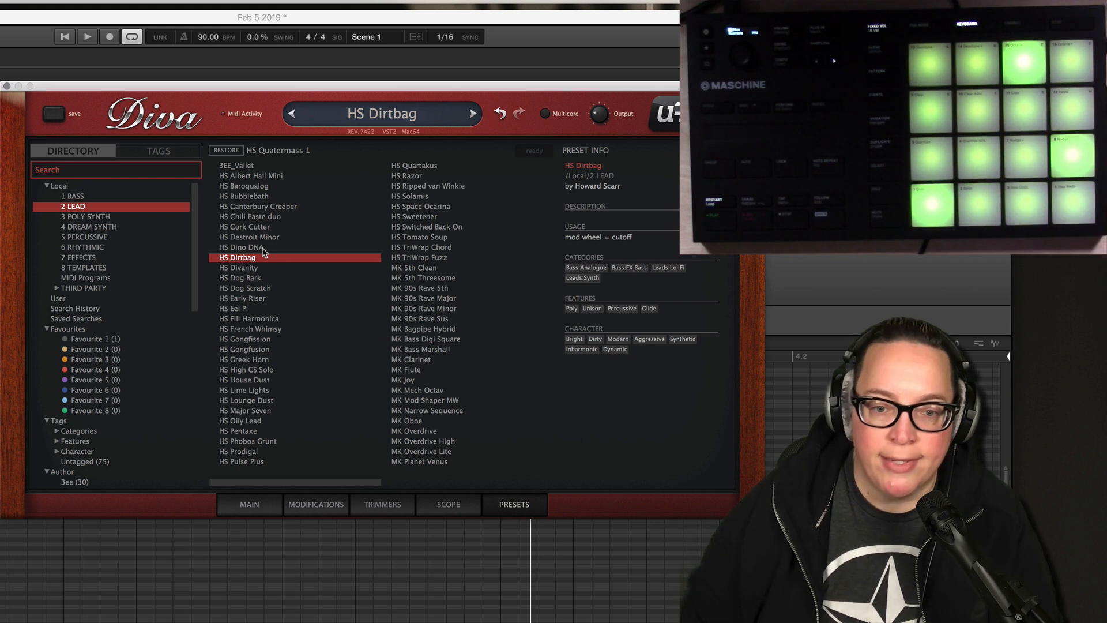
key("Down")
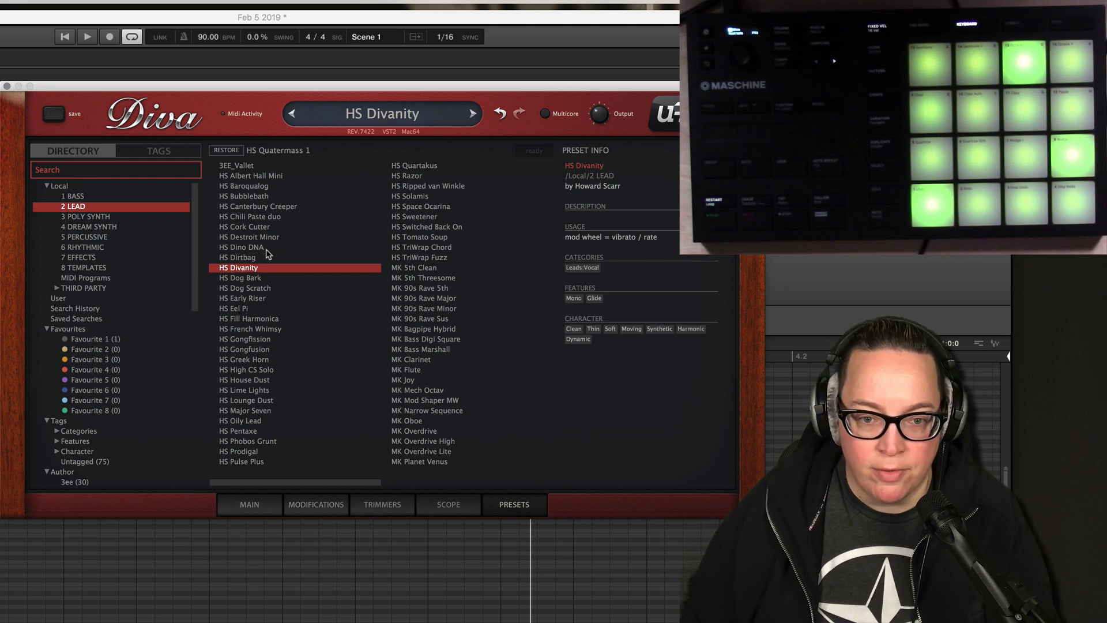
Review the main, modifications, trimmers and scope pages for HS Divanity, ending back at the preset browser.
left_click(256, 513)
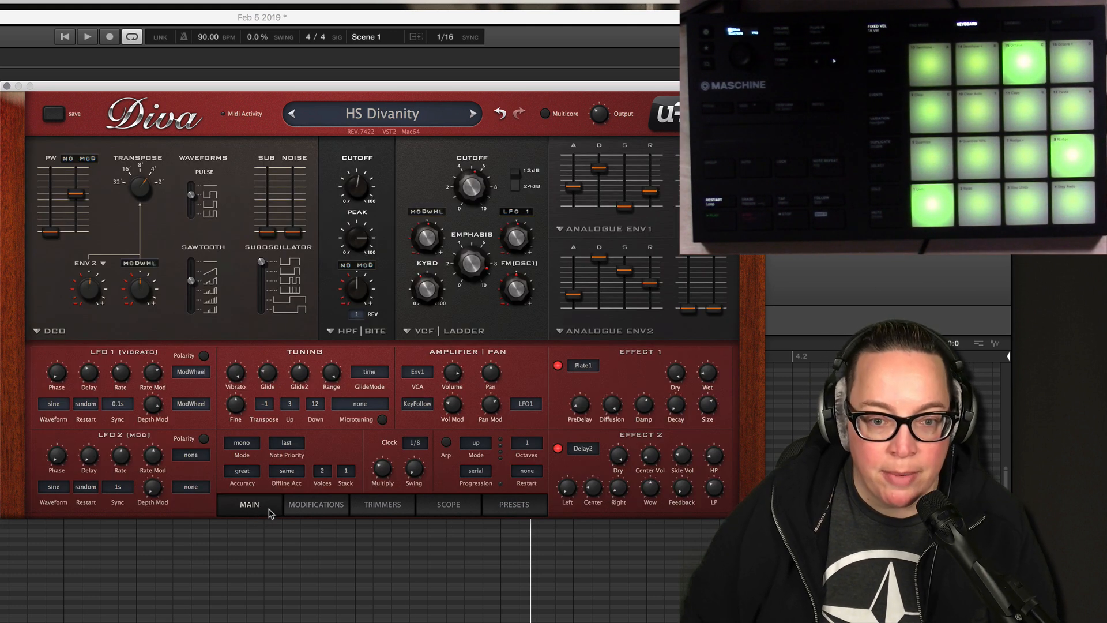
left_click(317, 506)
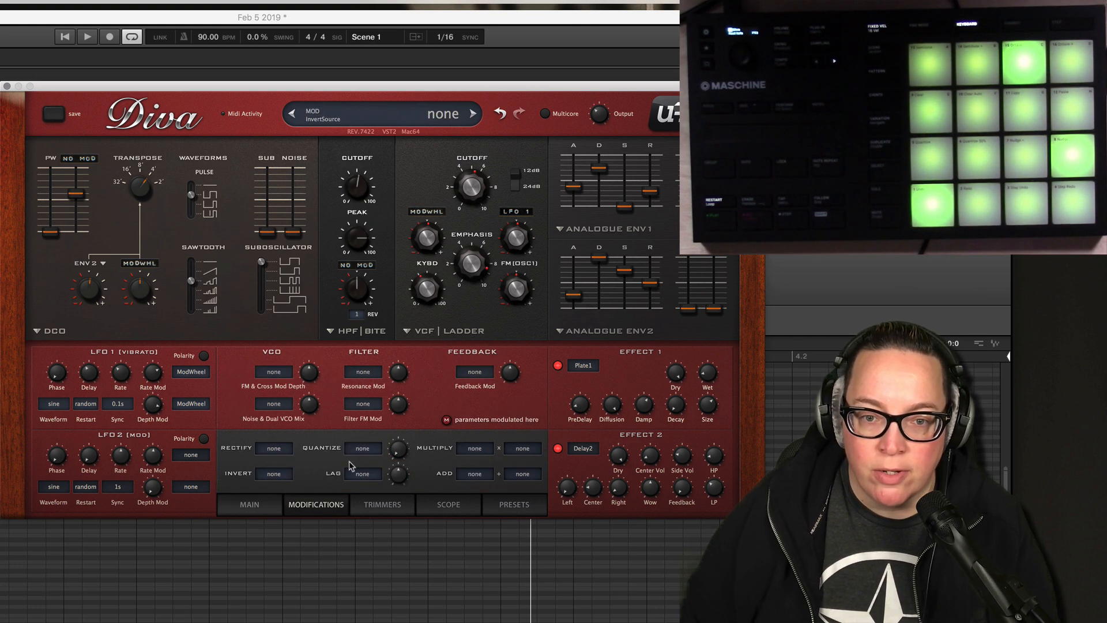
left_click(385, 512)
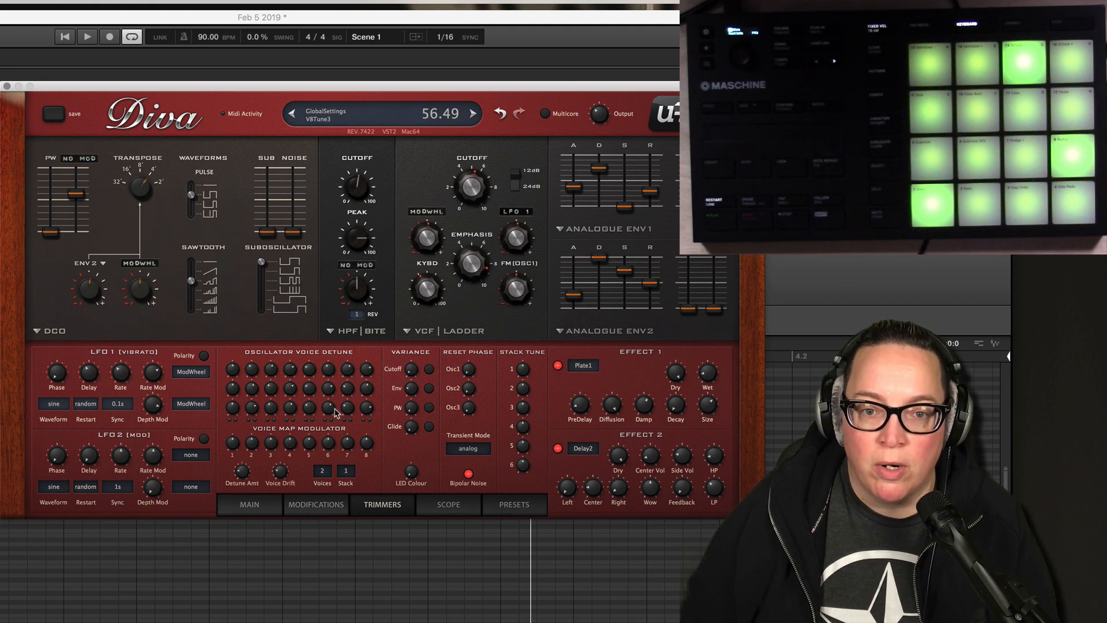
left_click(449, 506)
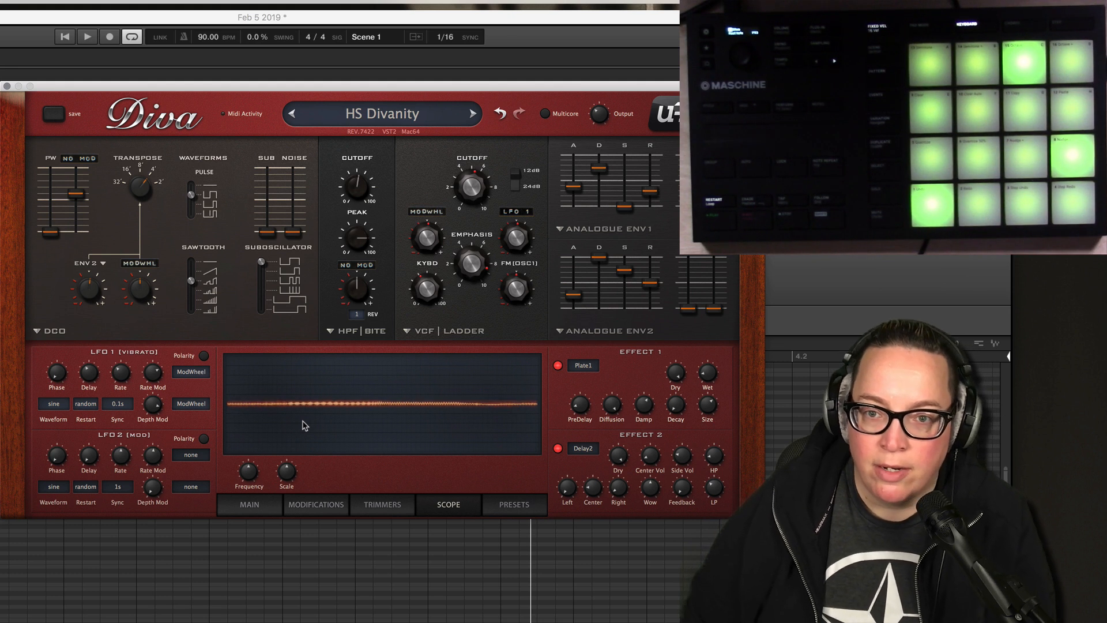
left_click(495, 505)
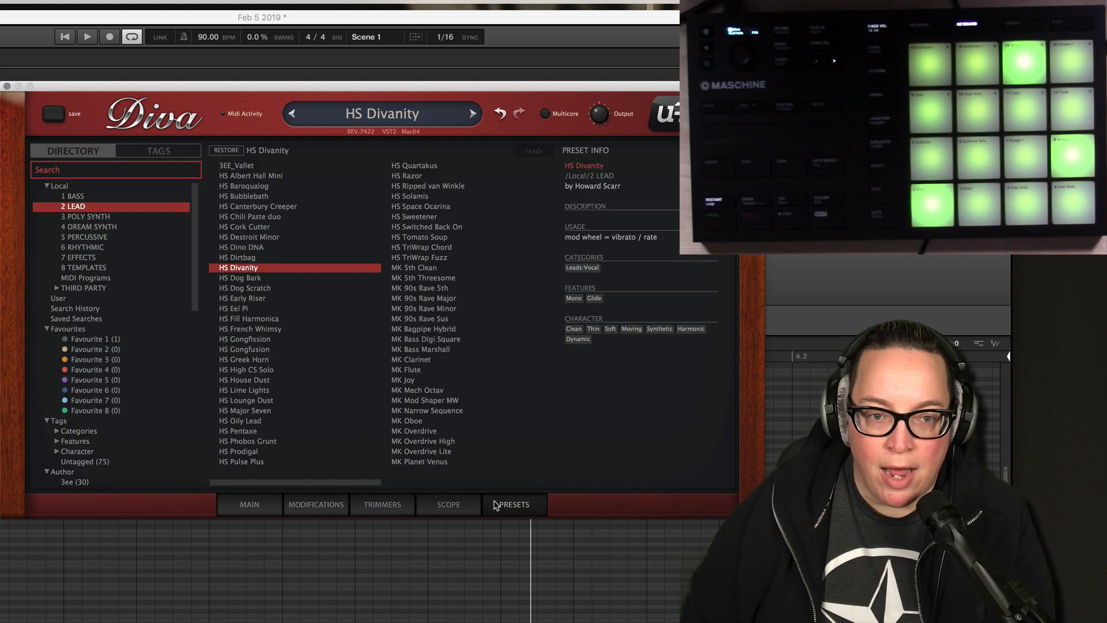
Step through the presets from HS Dog Bark to HS Eel Pi with the main synth controls displayed.
left_click(247, 509)
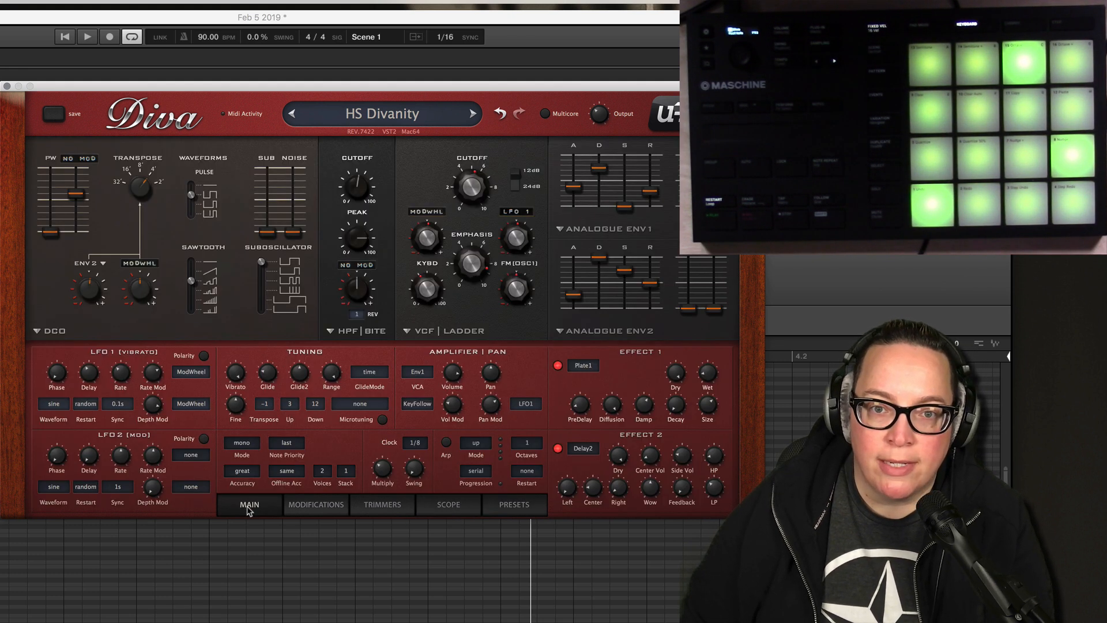
left_click(473, 115)
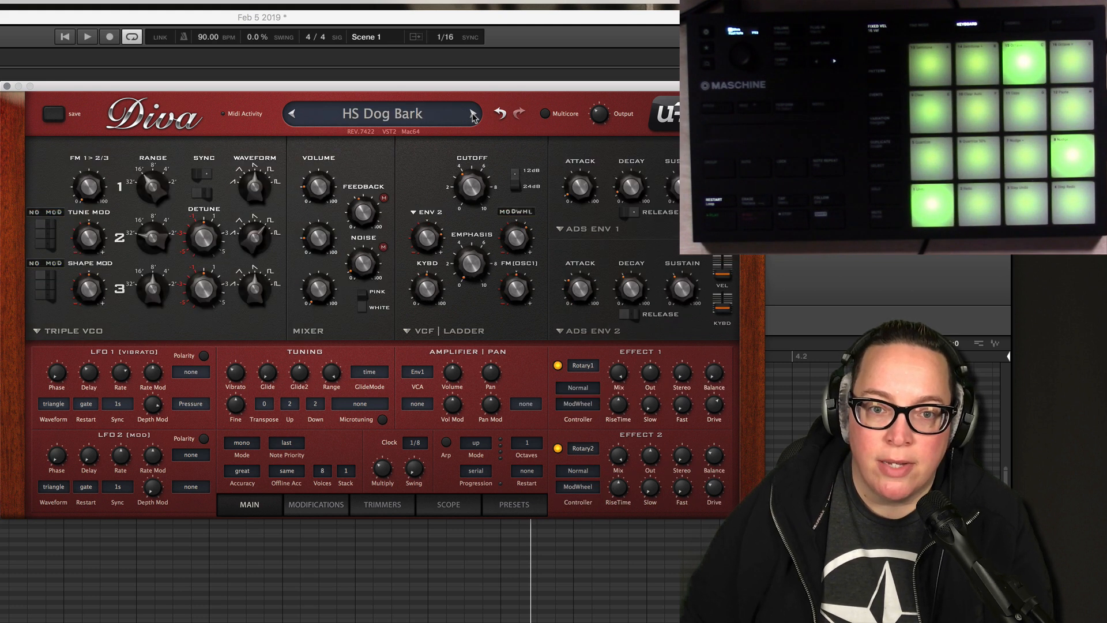
left_click(473, 115)
left_click(475, 115)
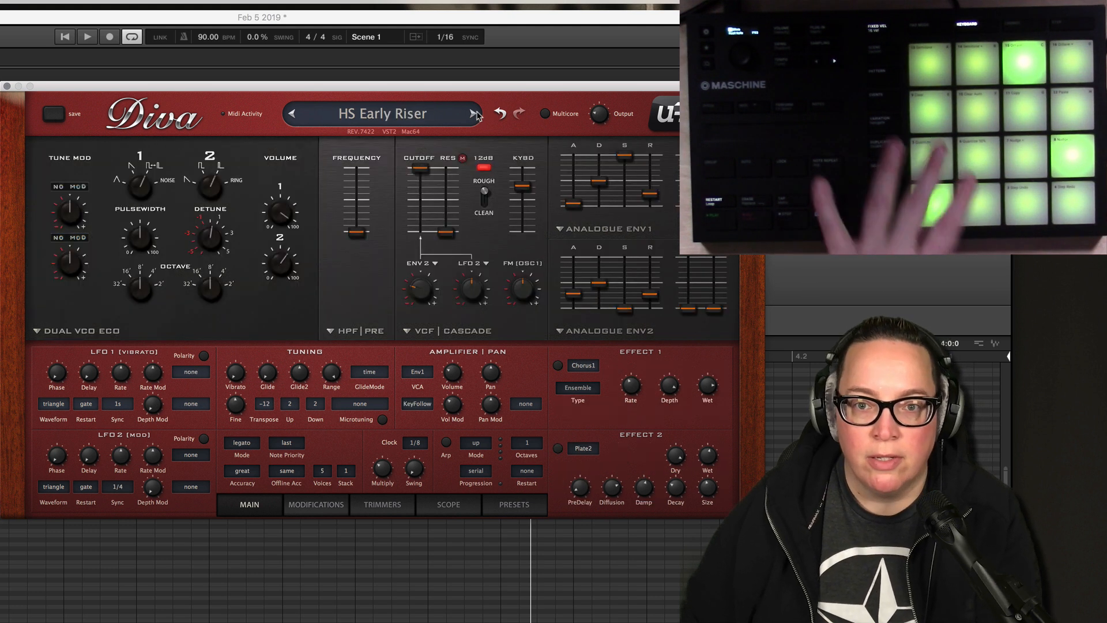
left_click(474, 115)
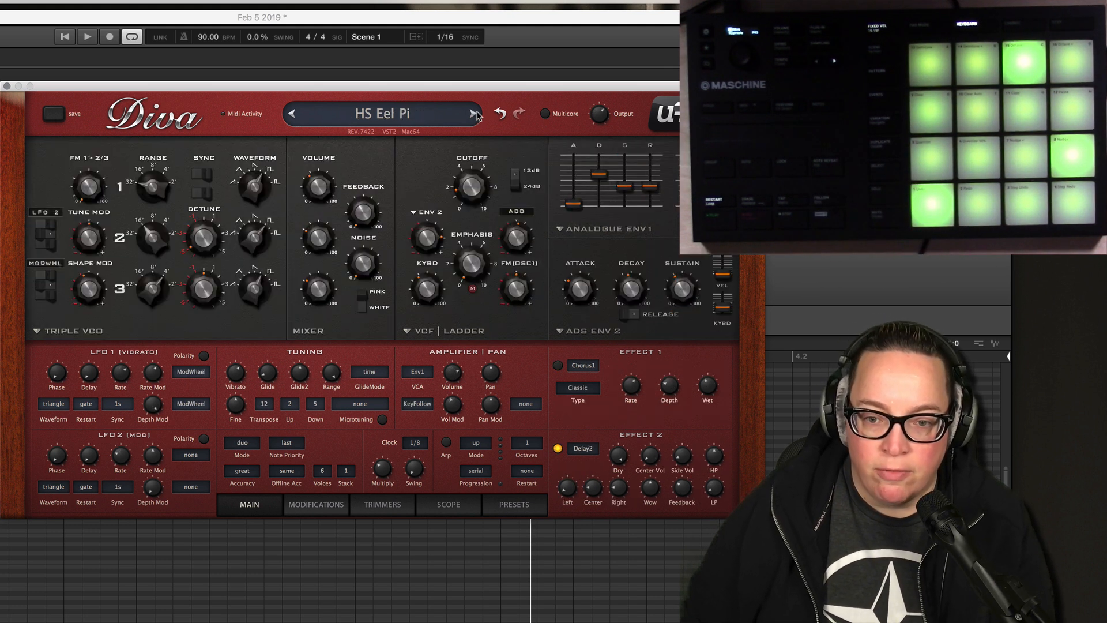
Audition the HS Butterscotch preset from the 3 POLY SYNTH bank.
left_click(515, 509)
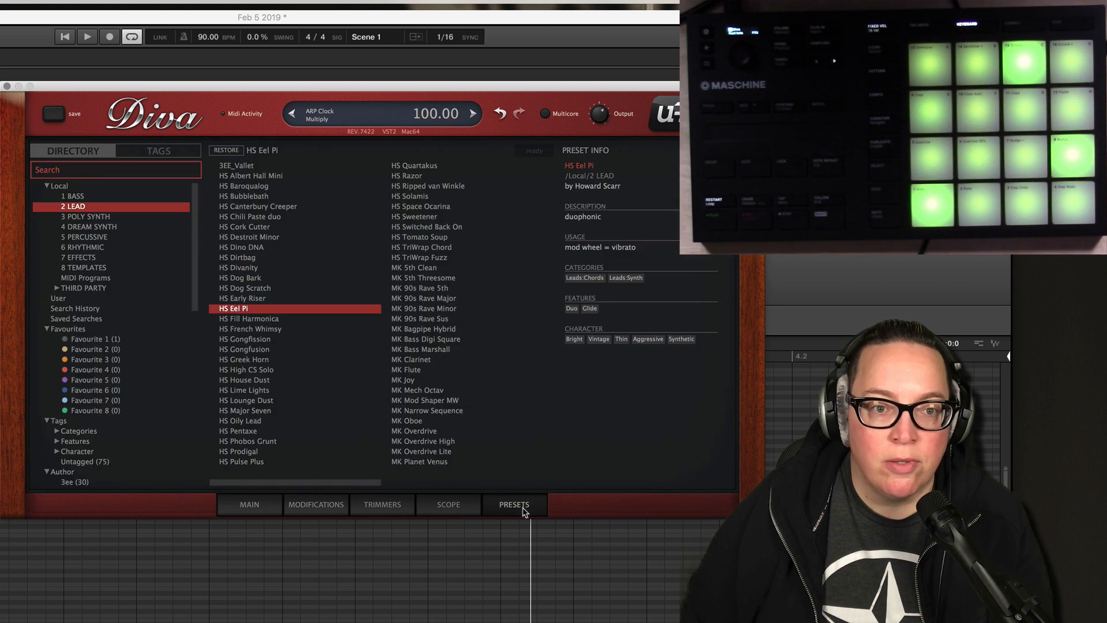
left_click(101, 218)
left_click(237, 236)
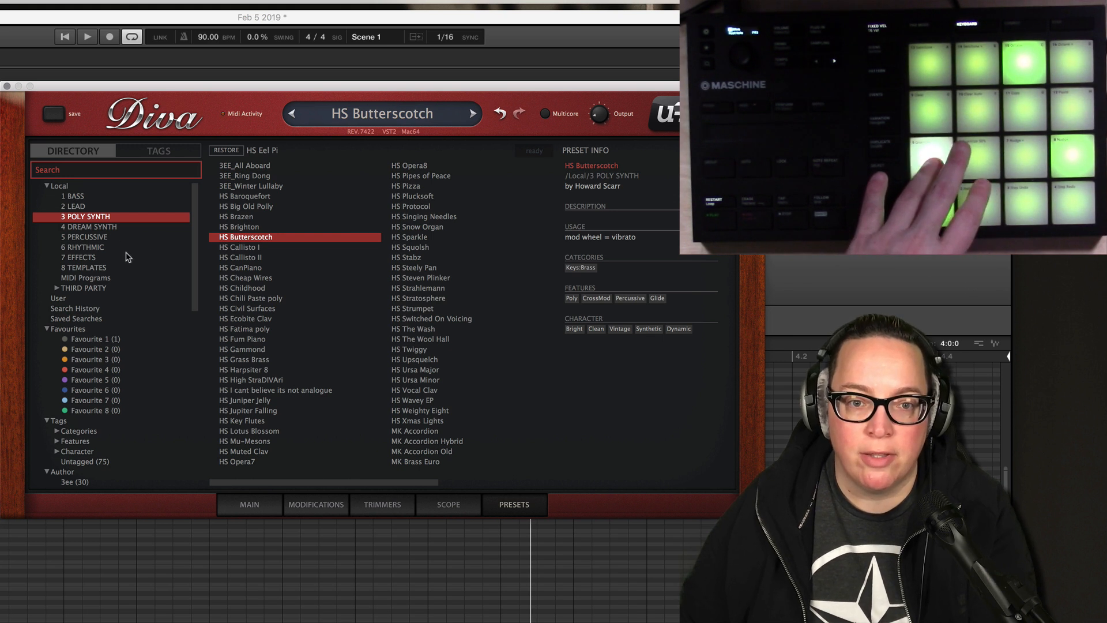
Audition HS Digi-Bell, HS Plinkaphone and MK FX Native Skin MW from the 5 PERCUSSIVE bank.
left_click(82, 238)
left_click(229, 278)
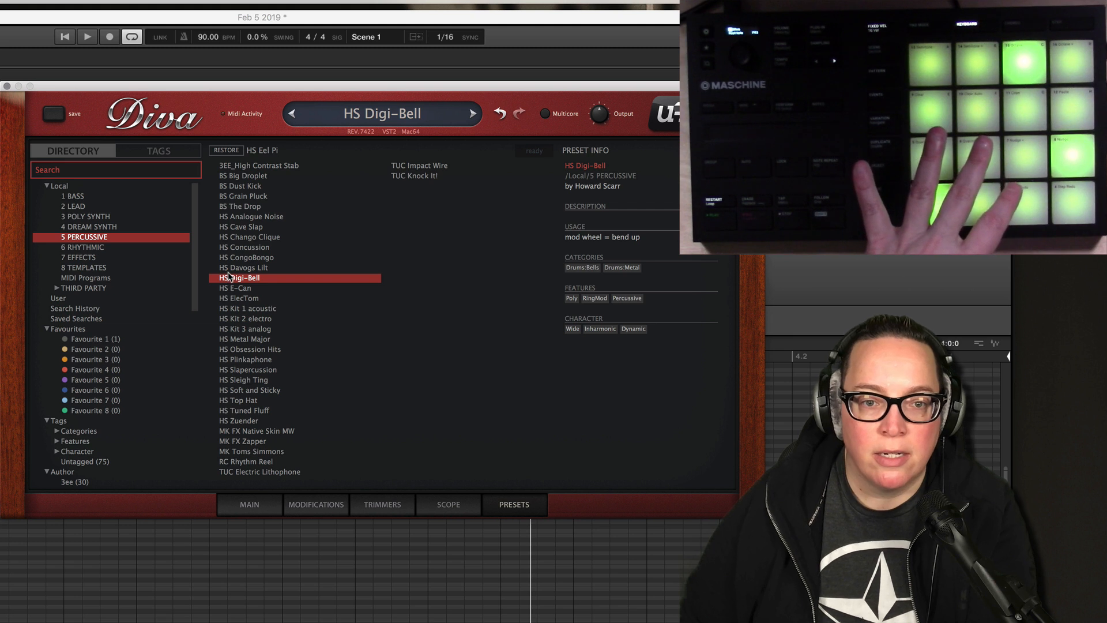
left_click(268, 360)
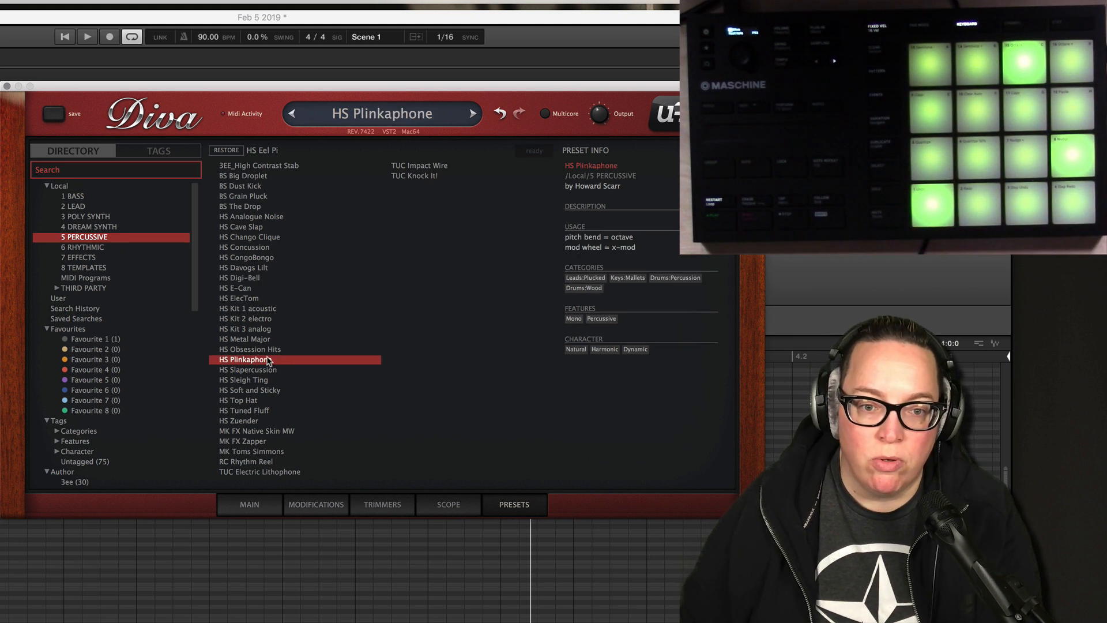
left_click(257, 434)
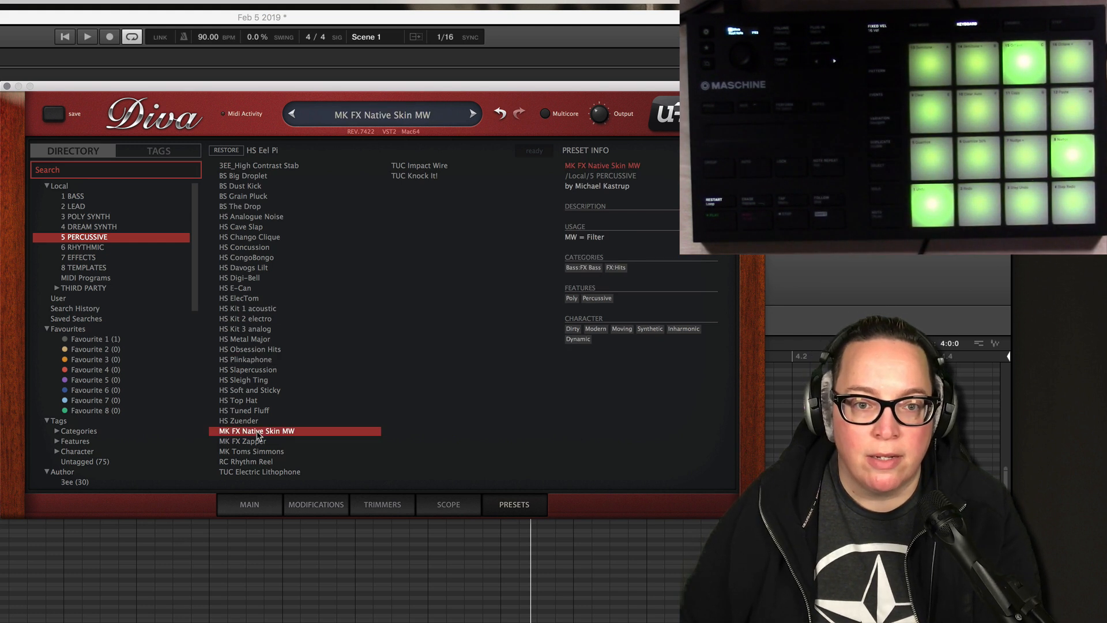
Audition HS Duduwap 2, HS Hail Bob 1, TAS Pancake, TUC Whole-note Riser and HS Strummer from the 6 RHYTHMIC bank.
left_click(86, 247)
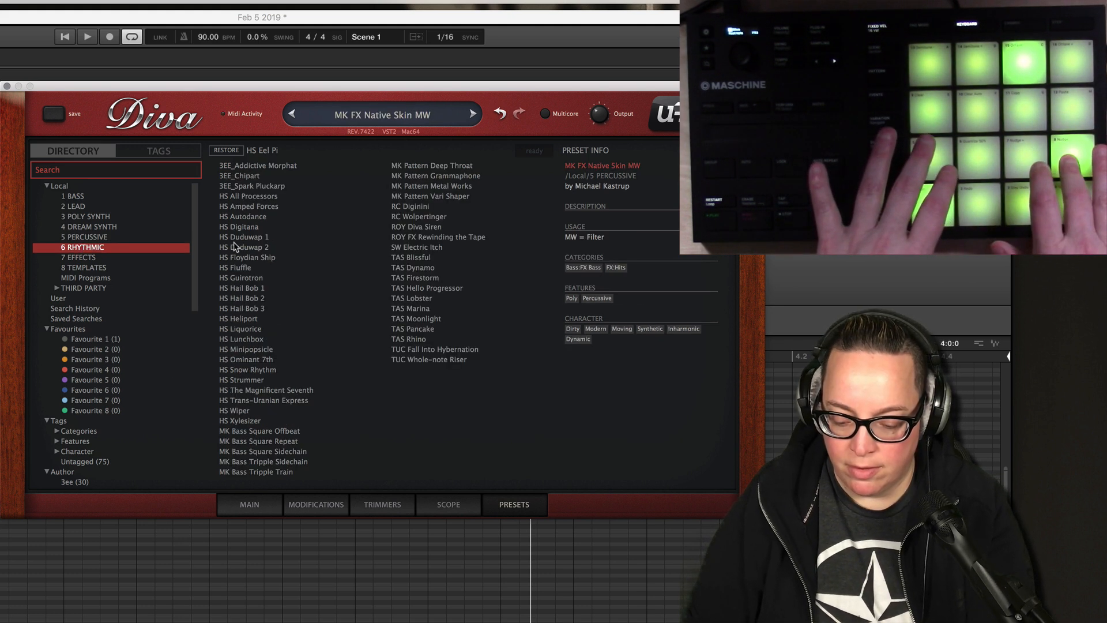
left_click(235, 246)
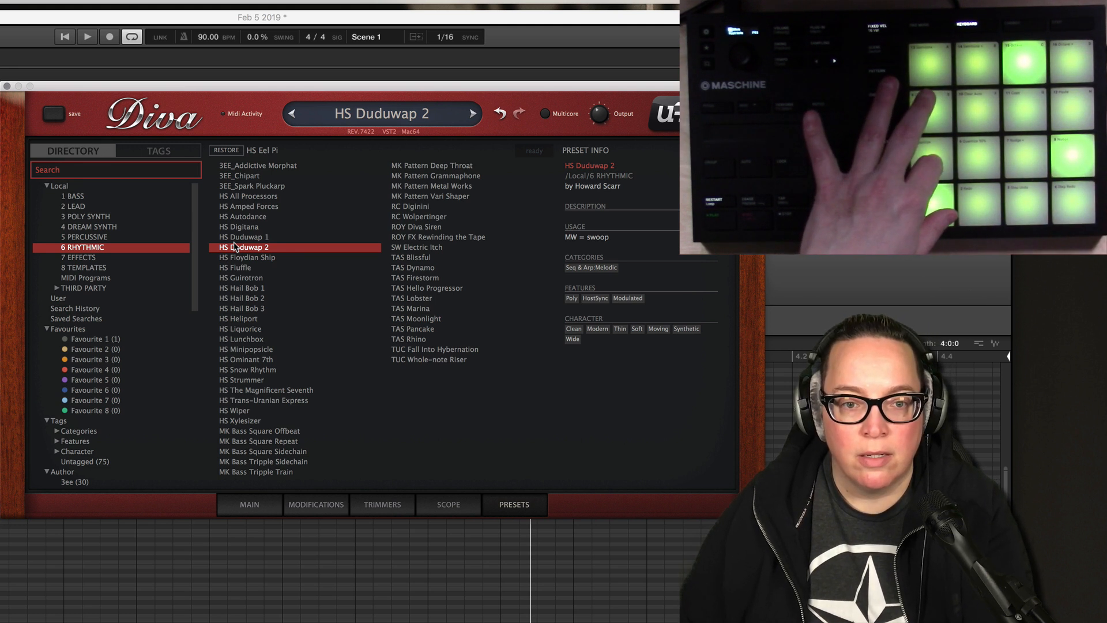
left_click(254, 290)
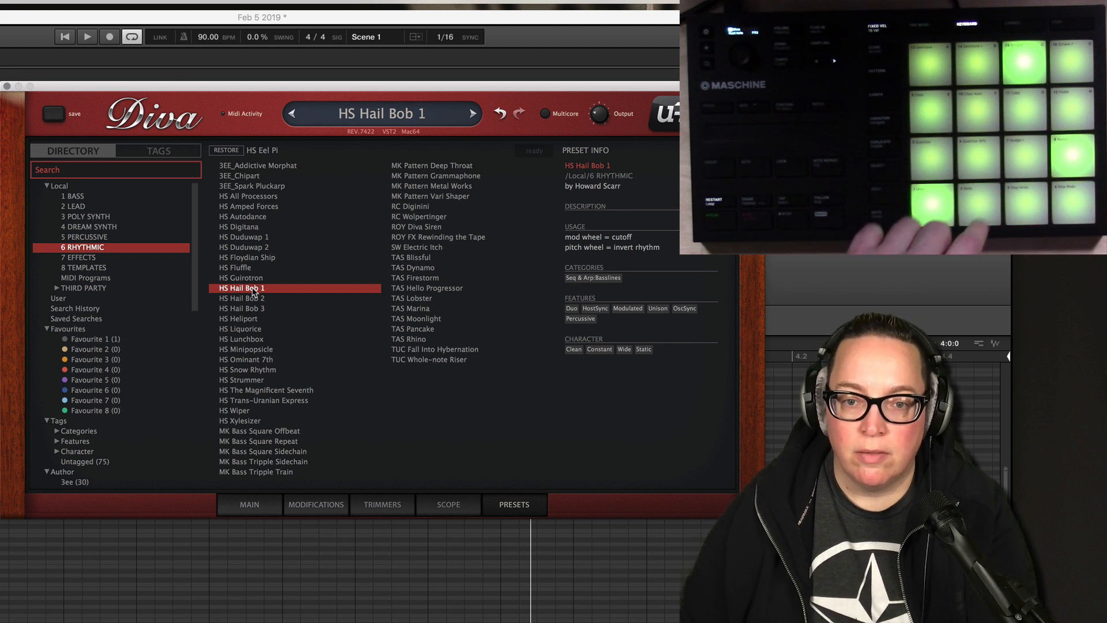
left_click(419, 332)
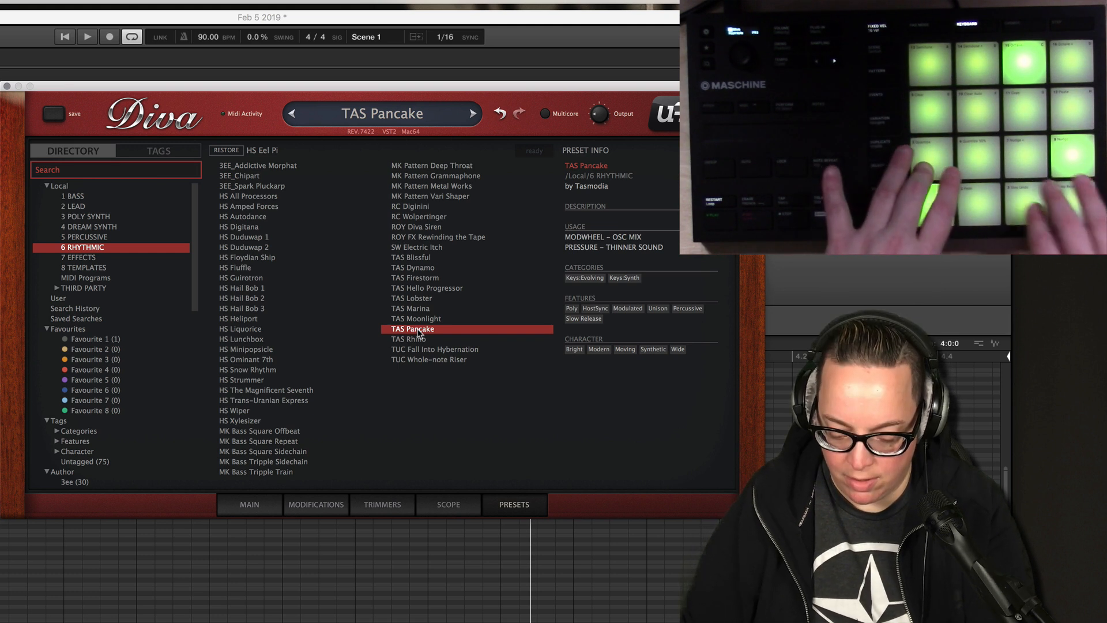
left_click(421, 360)
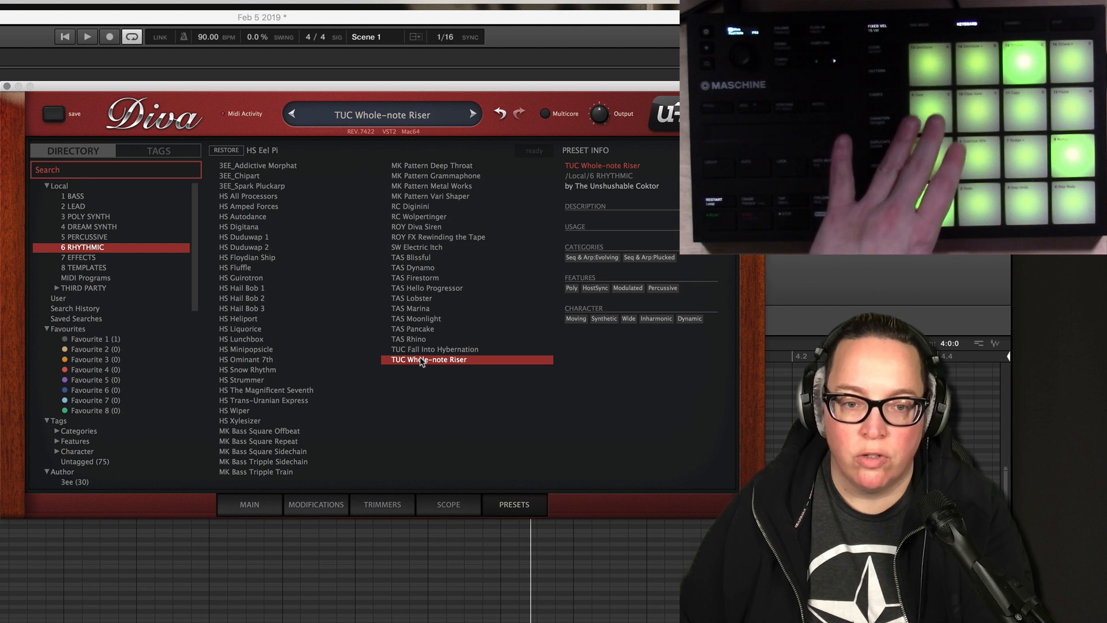
left_click(255, 382)
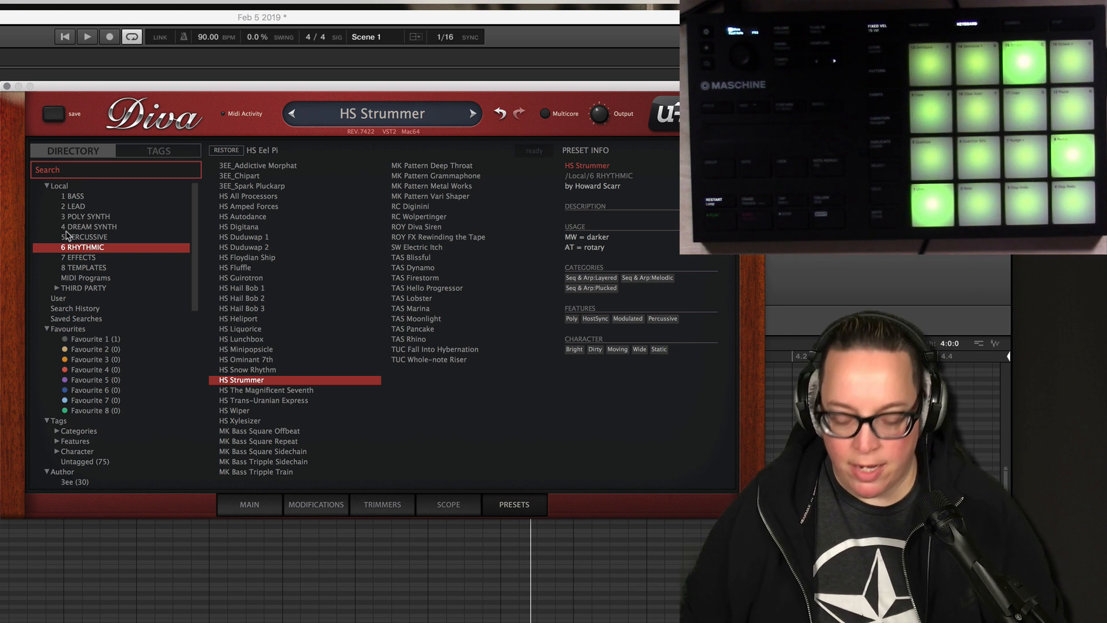
Audition HS Fingals Cave, HS Seven Steps To Heaven, HS Zorch Whistles and TUC Bubble Mystery from the 7 EFFECTS bank.
left_click(85, 258)
left_click(239, 247)
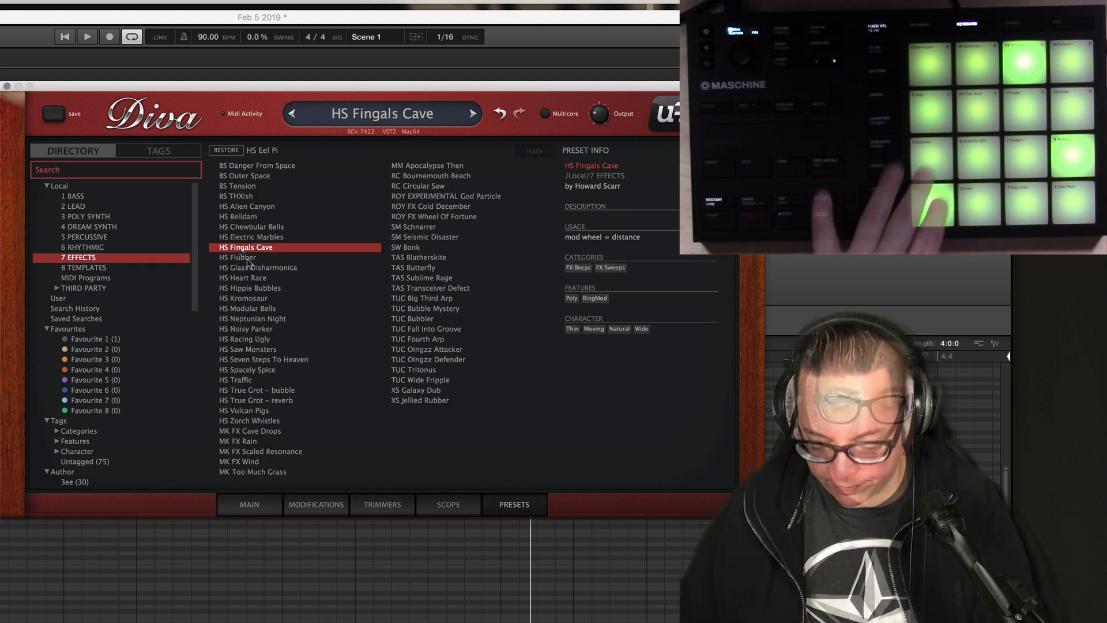
left_click(252, 360)
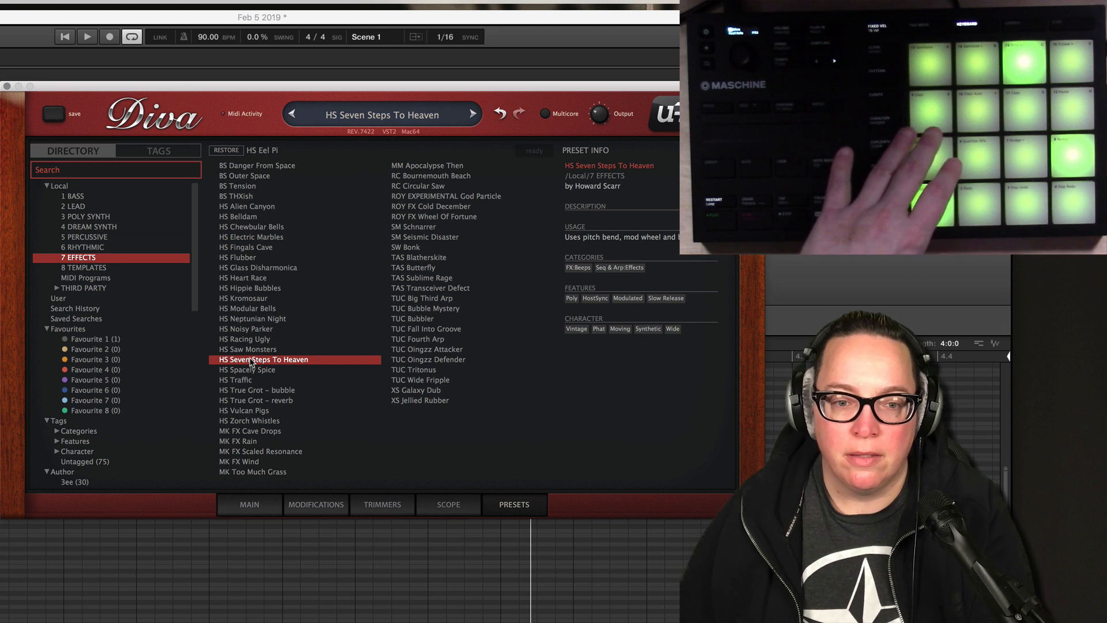
left_click(259, 422)
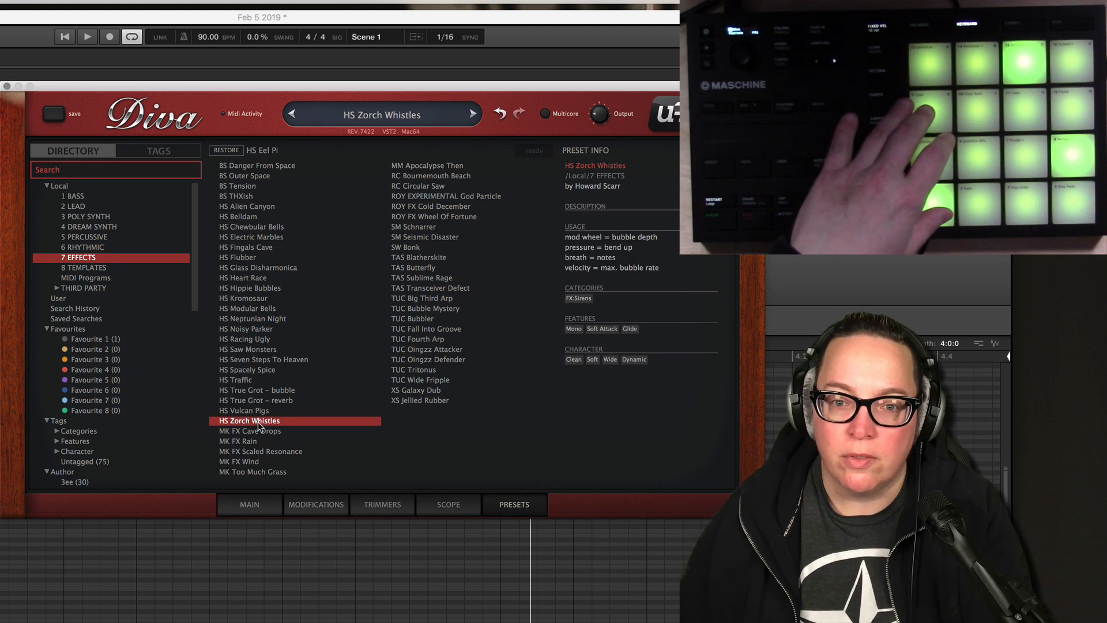
left_click(435, 310)
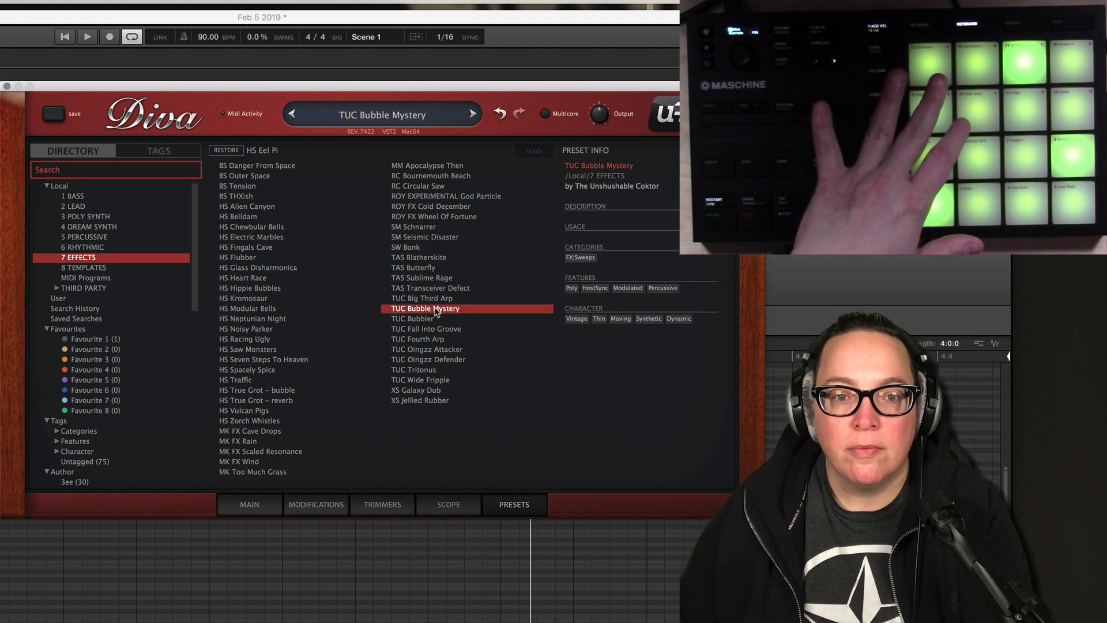
Audition BS Outer Space, ROY EXPERIMENTAL God Particle, ROY FX Cold December, HS Traffic and HS Noisy Parker from the 7 EFFECTS bank.
left_click(247, 177)
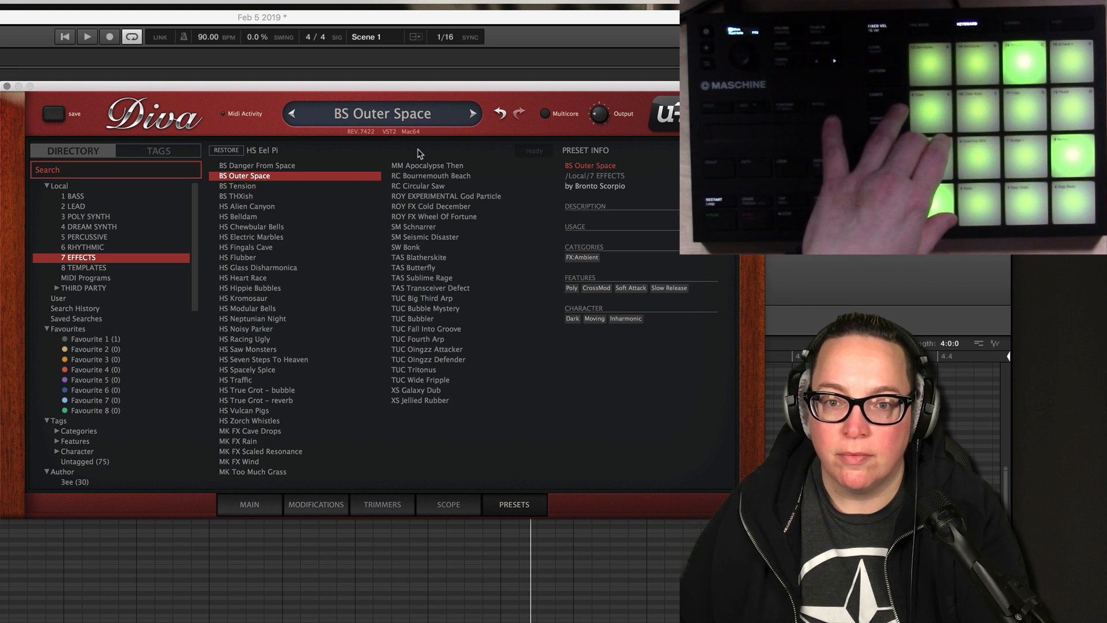
left_click(426, 197)
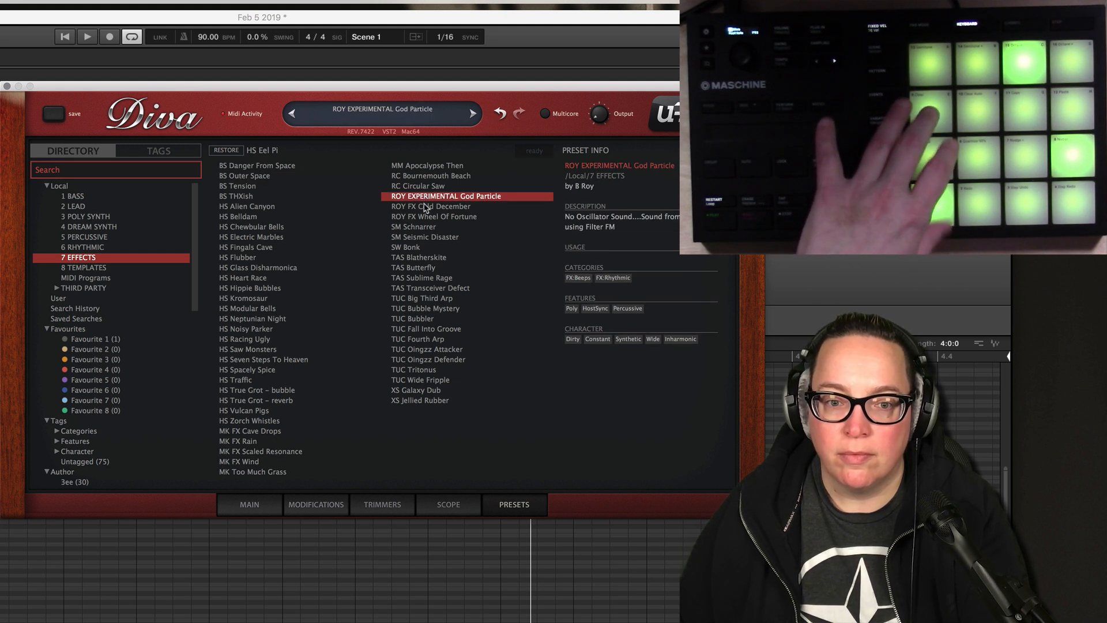
left_click(427, 207)
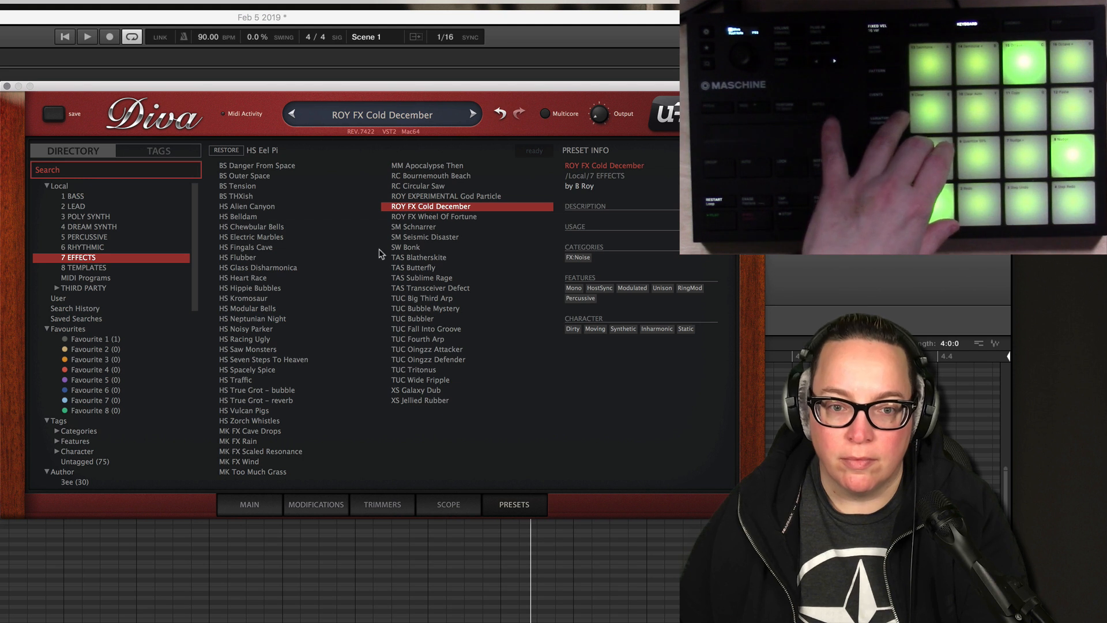
left_click(243, 381)
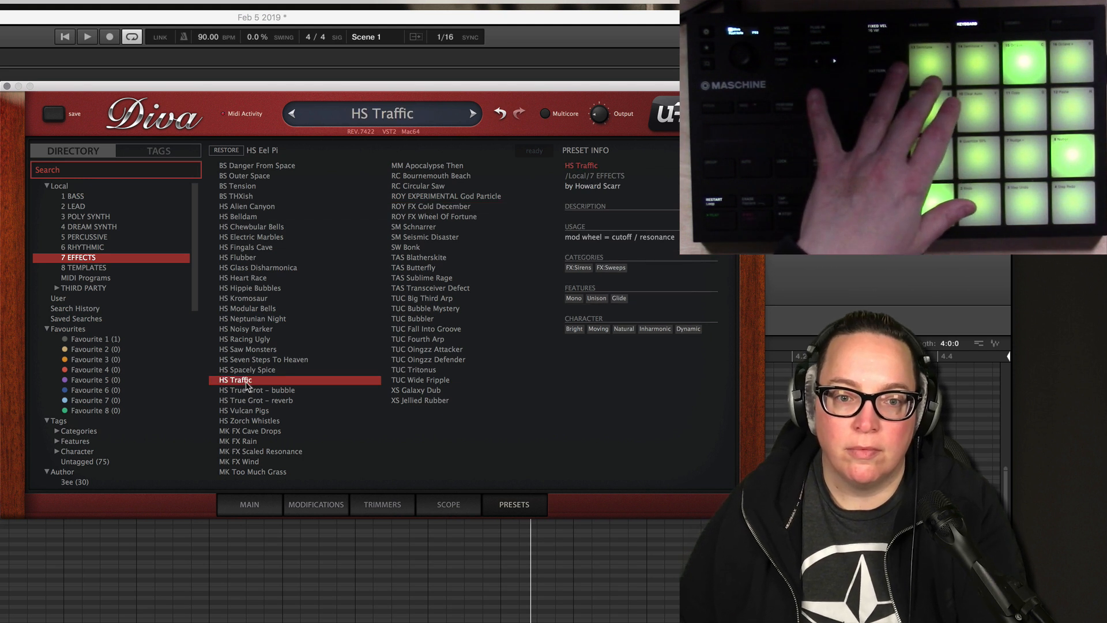
left_click(261, 330)
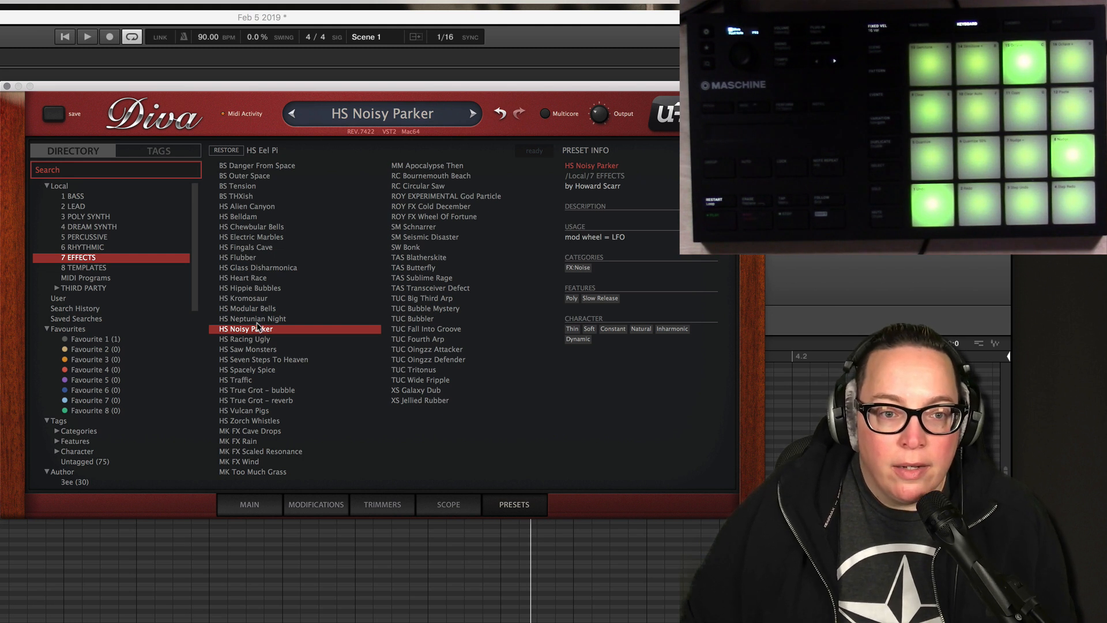
Audition the 8 TEMPLATES presets INIT Jupe-6, Jupe-8, Mongrel-1, MS-Rev2, Alpha, Digi-Uhbie and June-60.
left_click(84, 268)
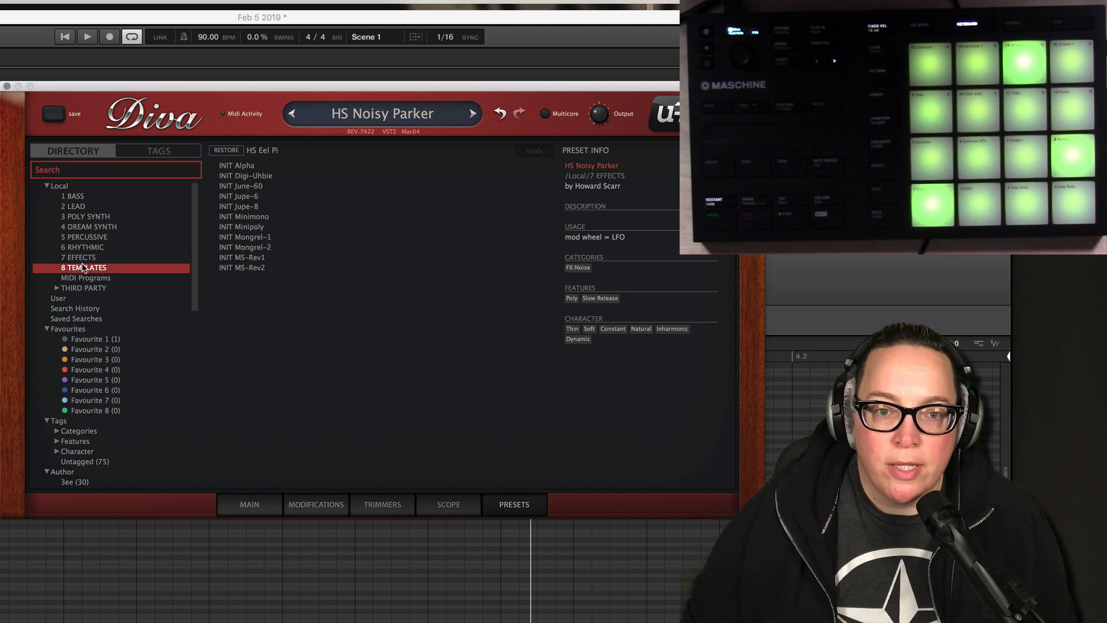
left_click(255, 198)
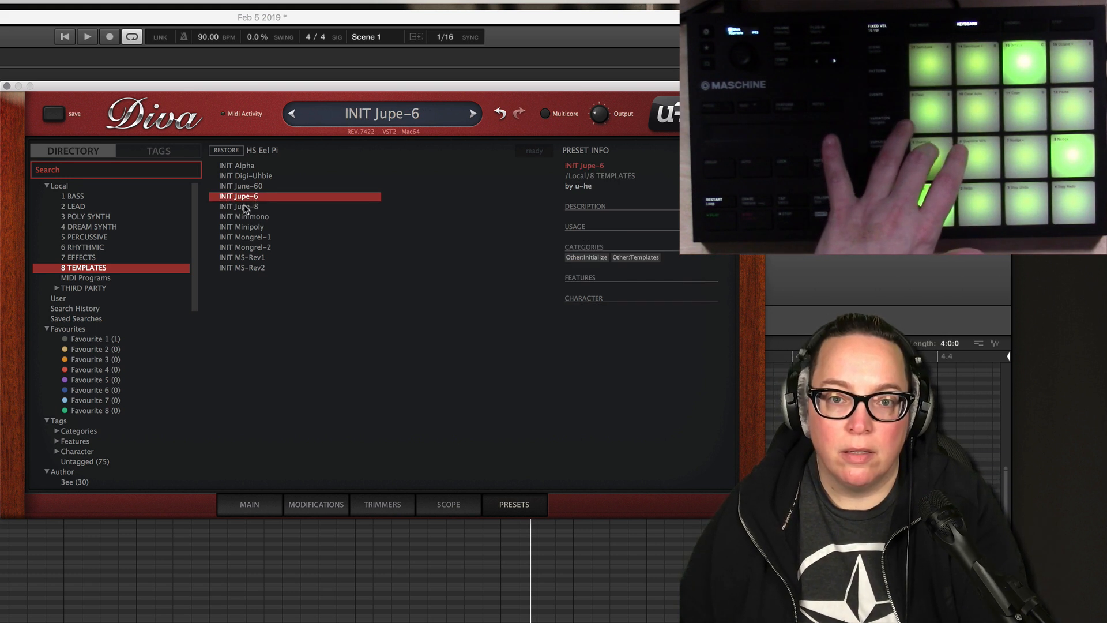
left_click(245, 208)
left_click(252, 238)
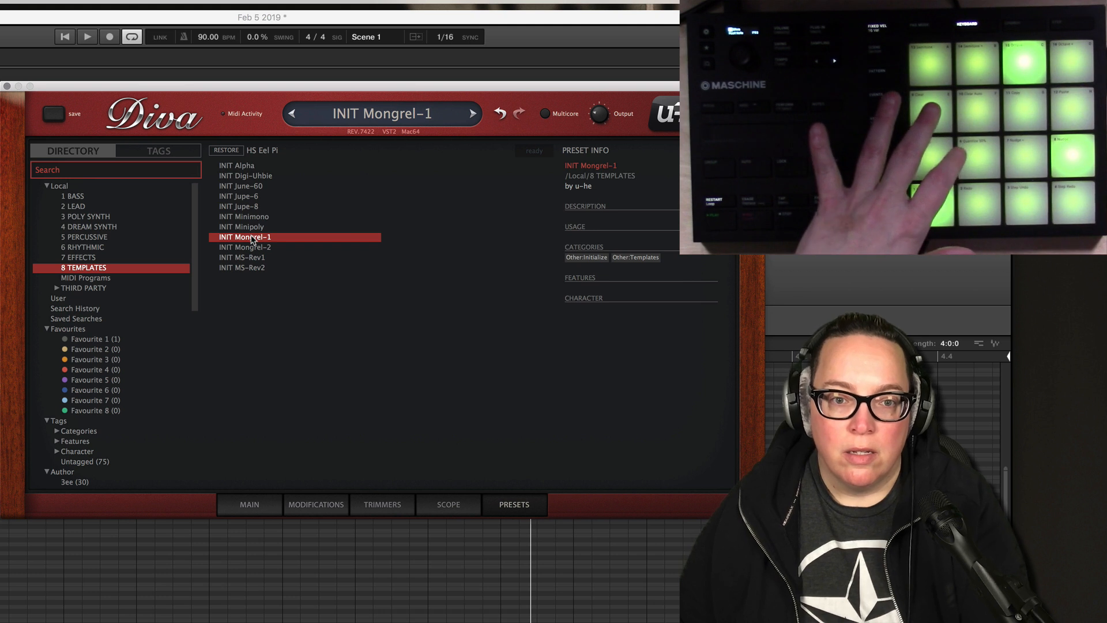
left_click(254, 268)
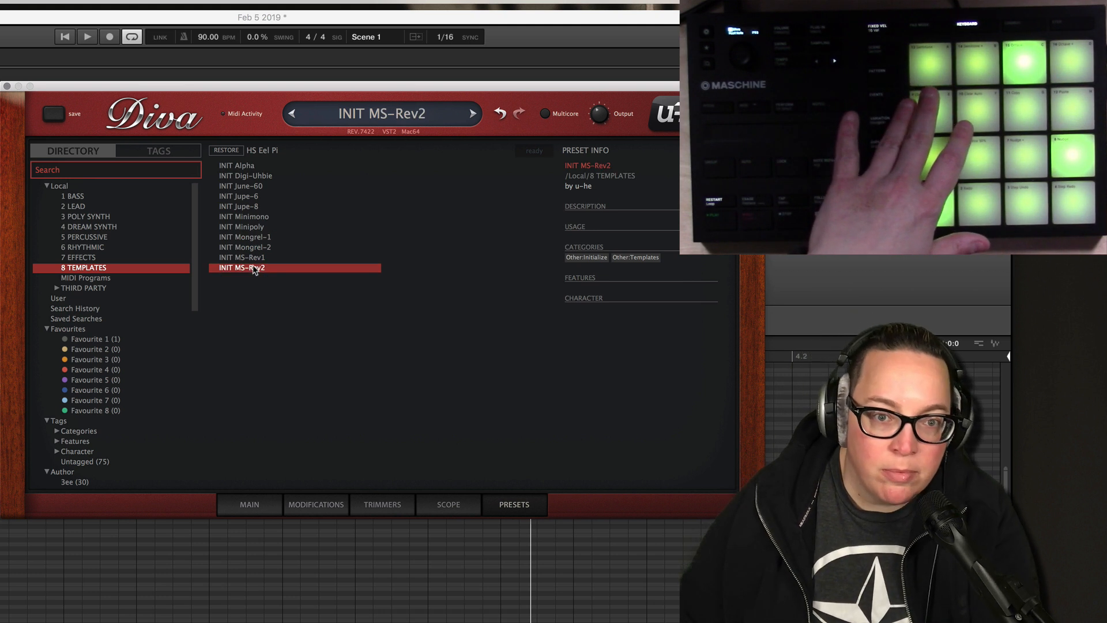
left_click(245, 167)
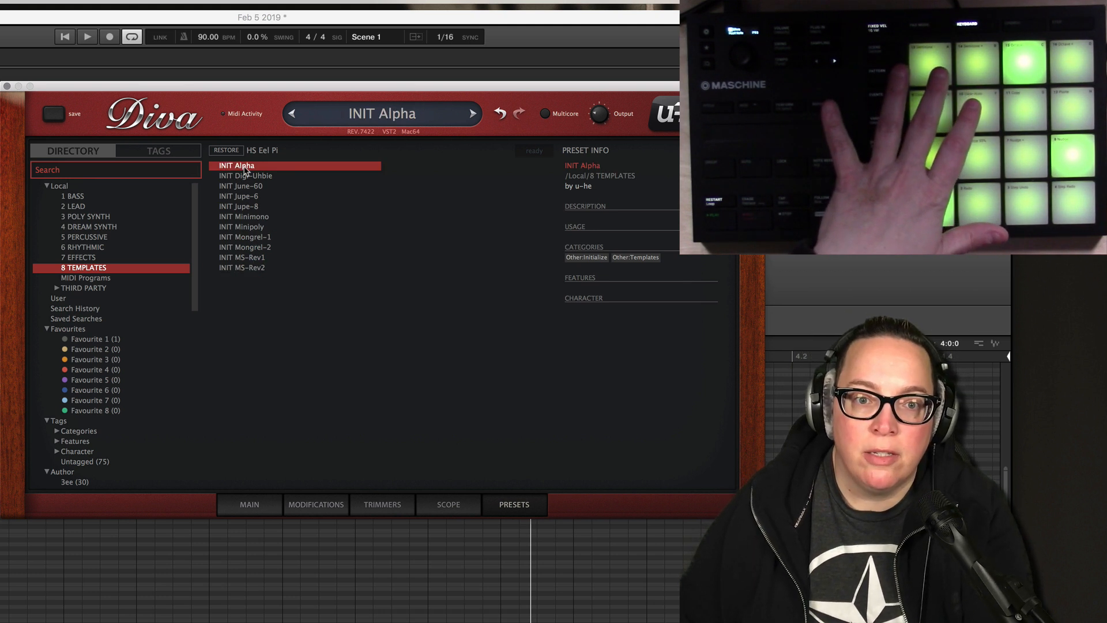
left_click(247, 178)
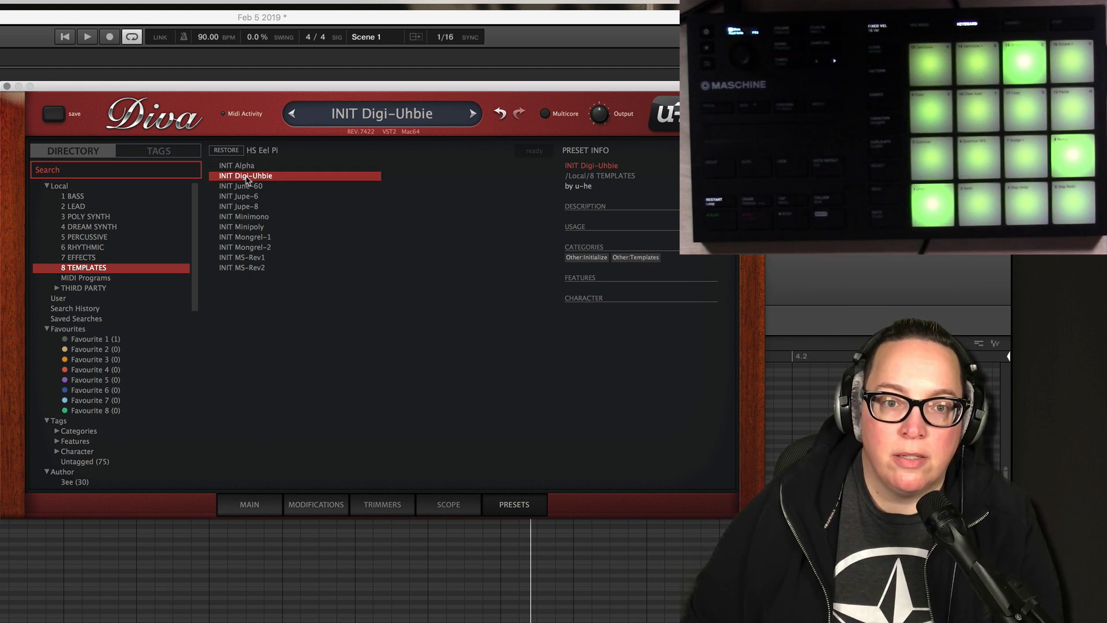
left_click(254, 187)
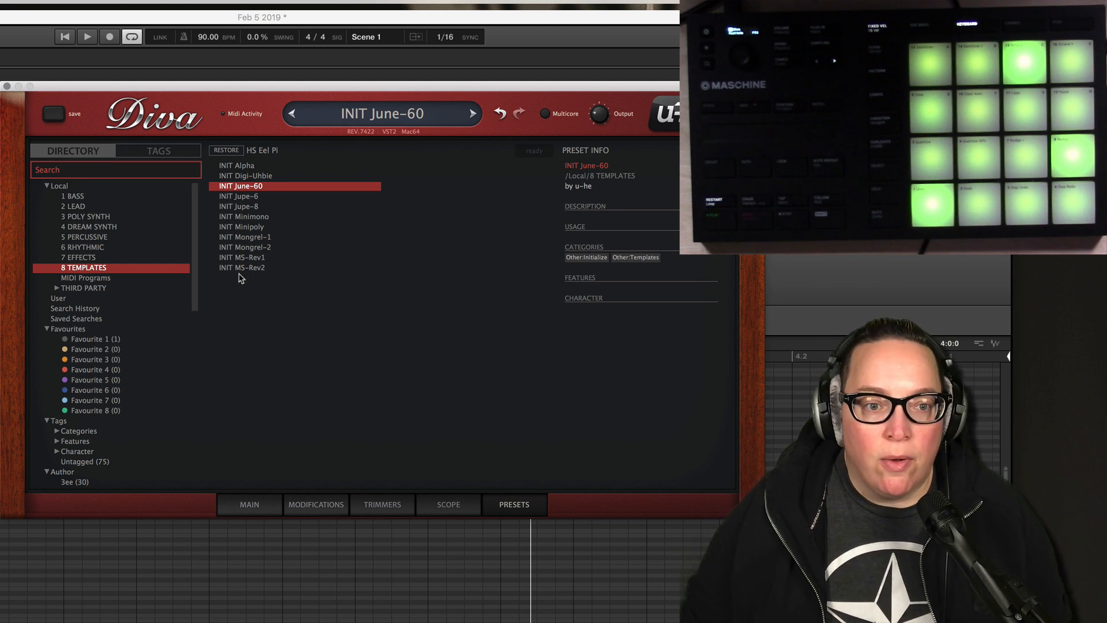
Browse the THIRD PARTY banks and audition SG Alpha Rave Unltd., SG Anruf Herr Bauer, SG Back From Jupiter and SG Back To Jupiter.
left_click(77, 290)
left_click(57, 288)
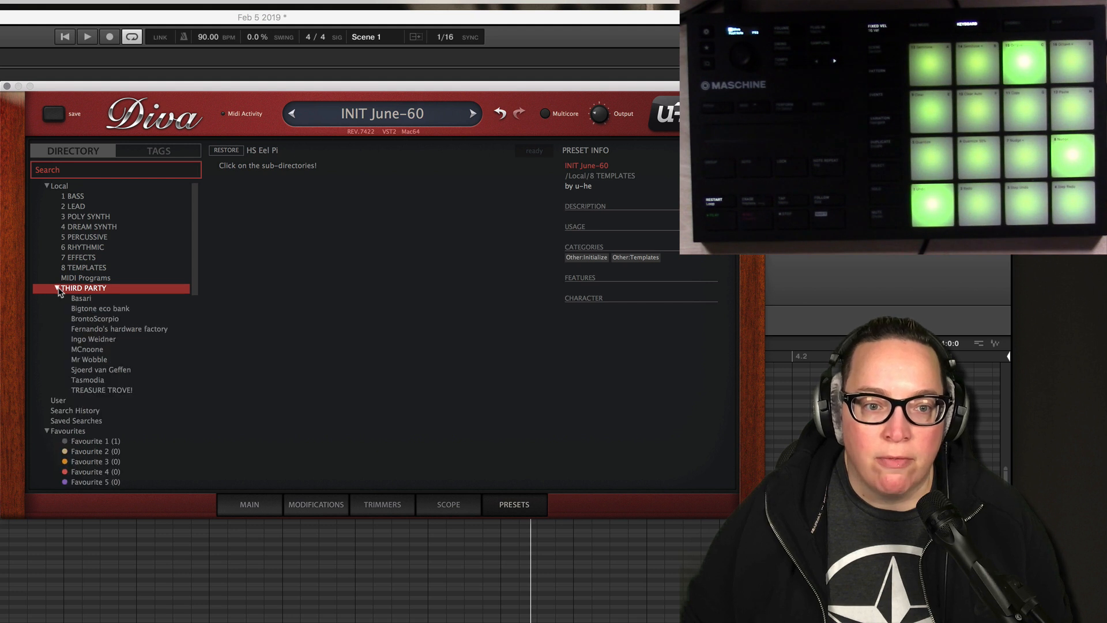
left_click(79, 299)
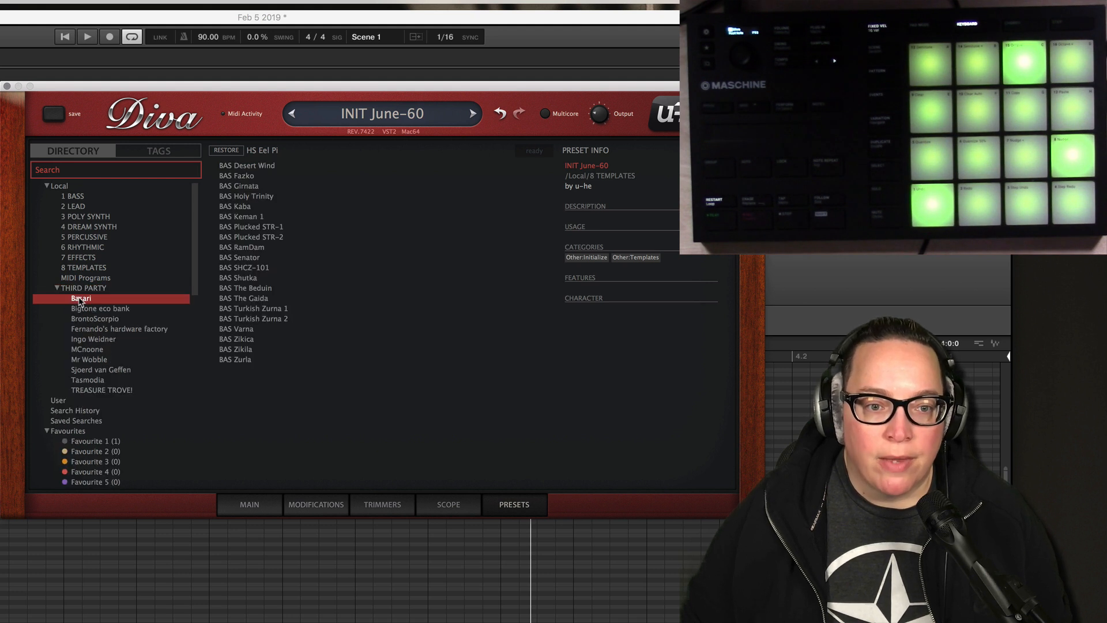
left_click(96, 370)
left_click(260, 167)
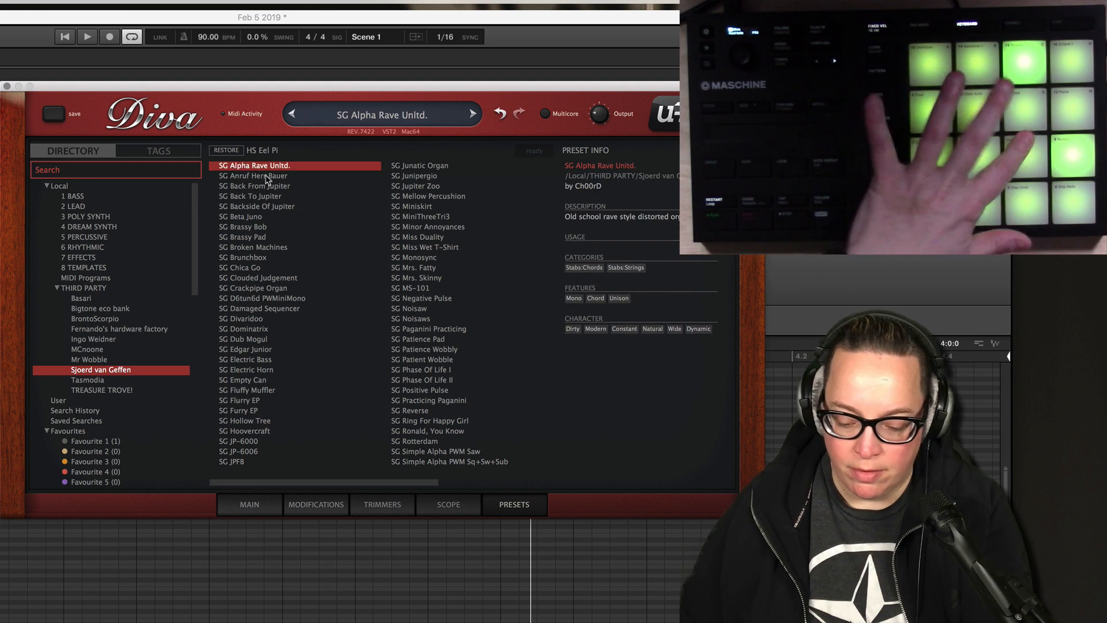
left_click(266, 176)
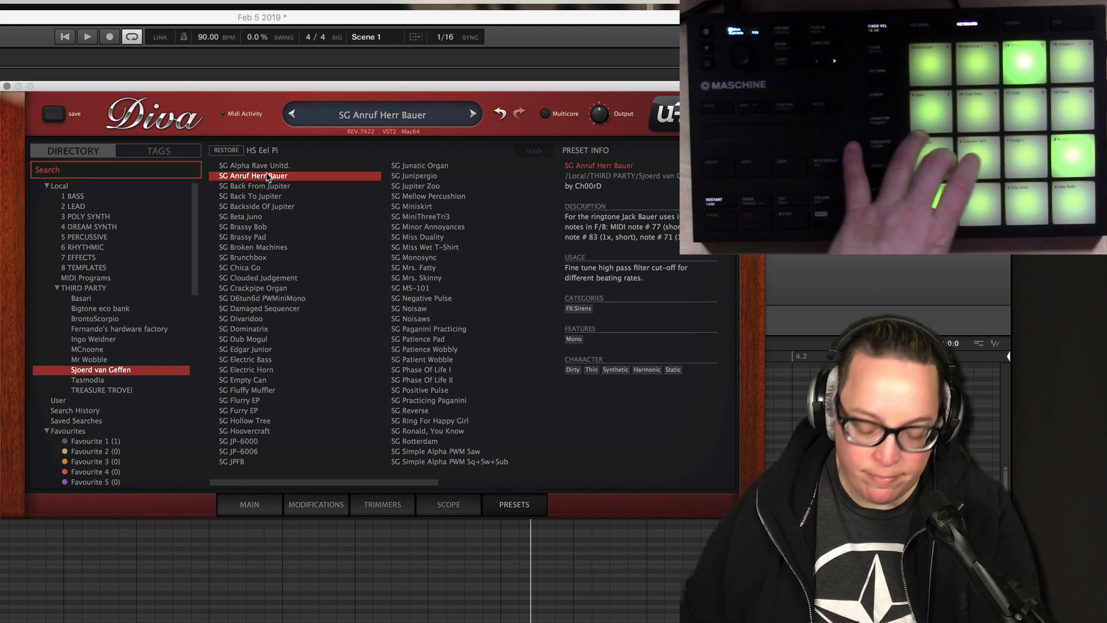
left_click(269, 188)
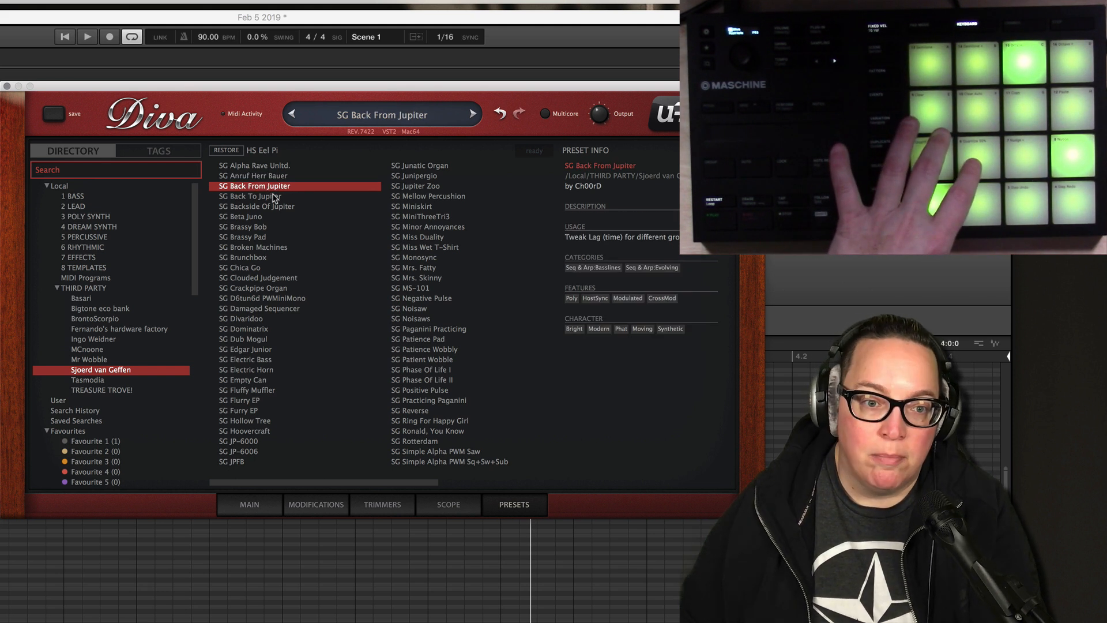
left_click(275, 198)
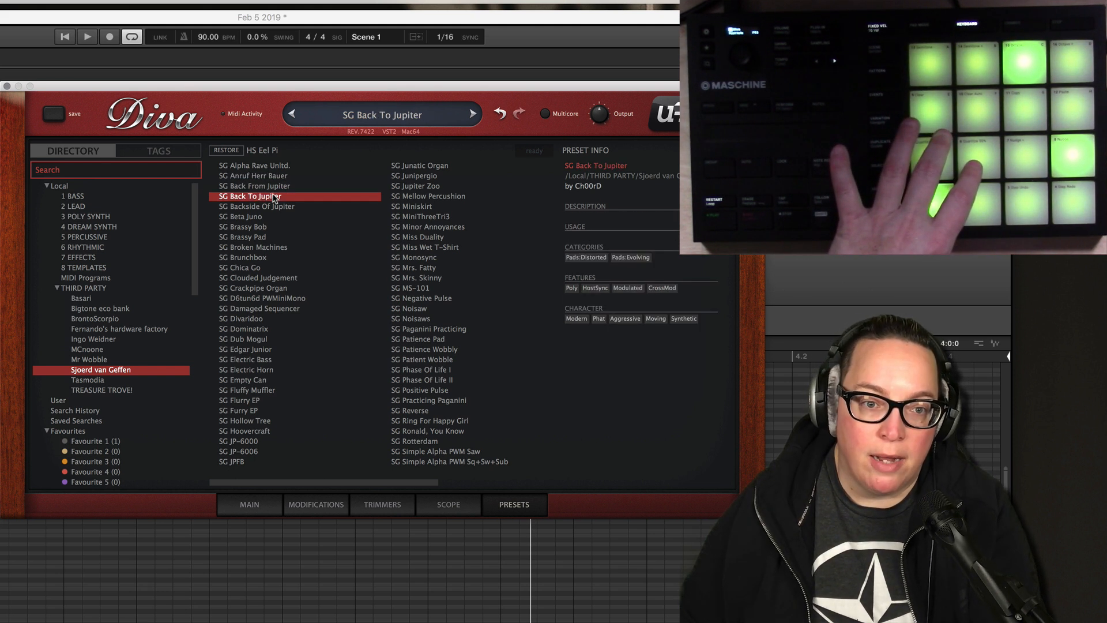
Audition MC Noodle Nubbies and MC Ski Pad from the third-party MCnoone bank.
left_click(101, 350)
left_click(242, 291)
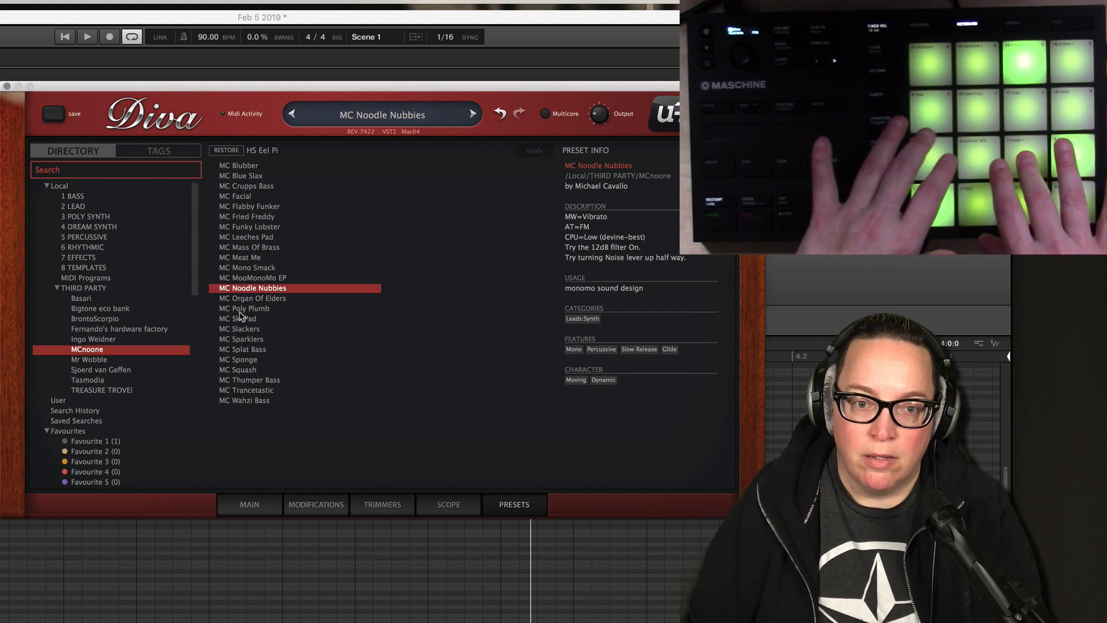
left_click(241, 320)
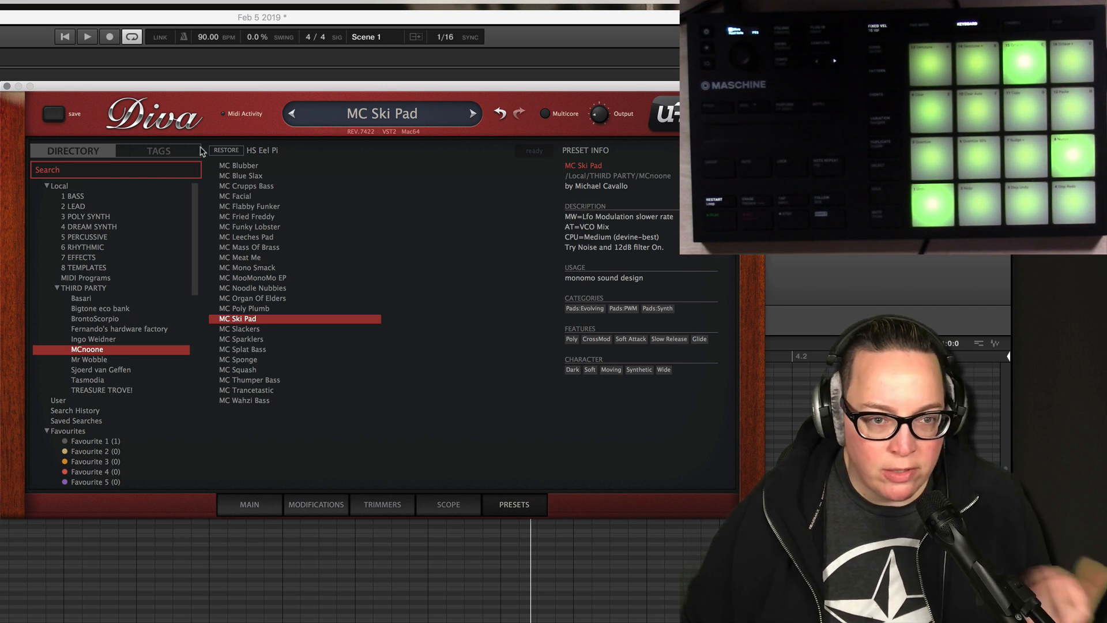
Close the Diva window and open the Repro-5 plug-in window from group B1, placing it over the pattern area.
left_click_drag(196, 87, 247, 236)
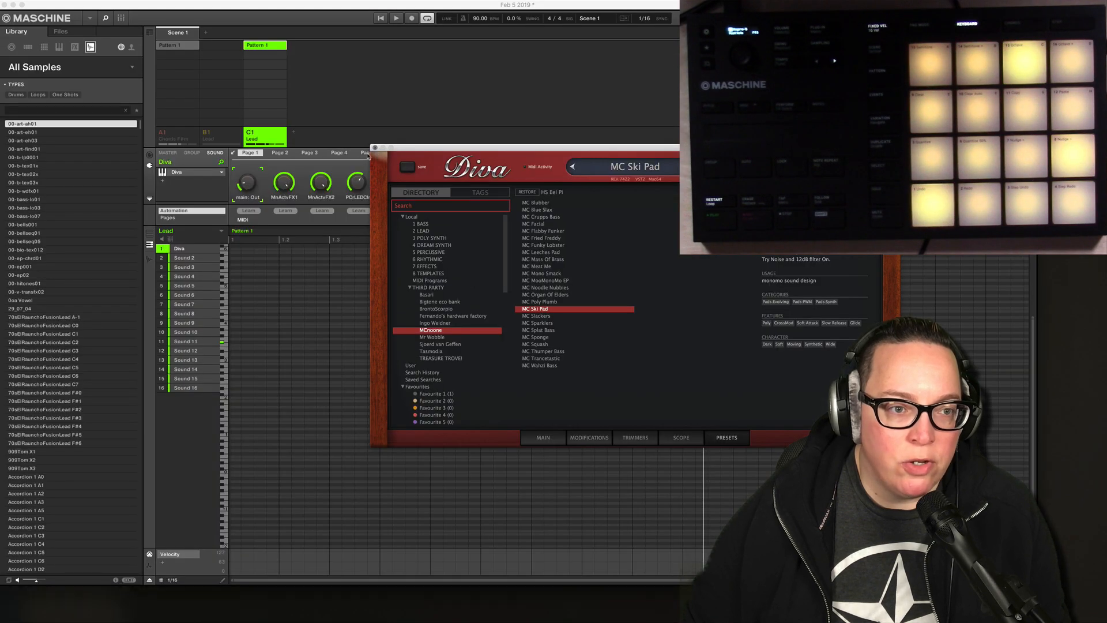
left_click(374, 149)
left_click(228, 142)
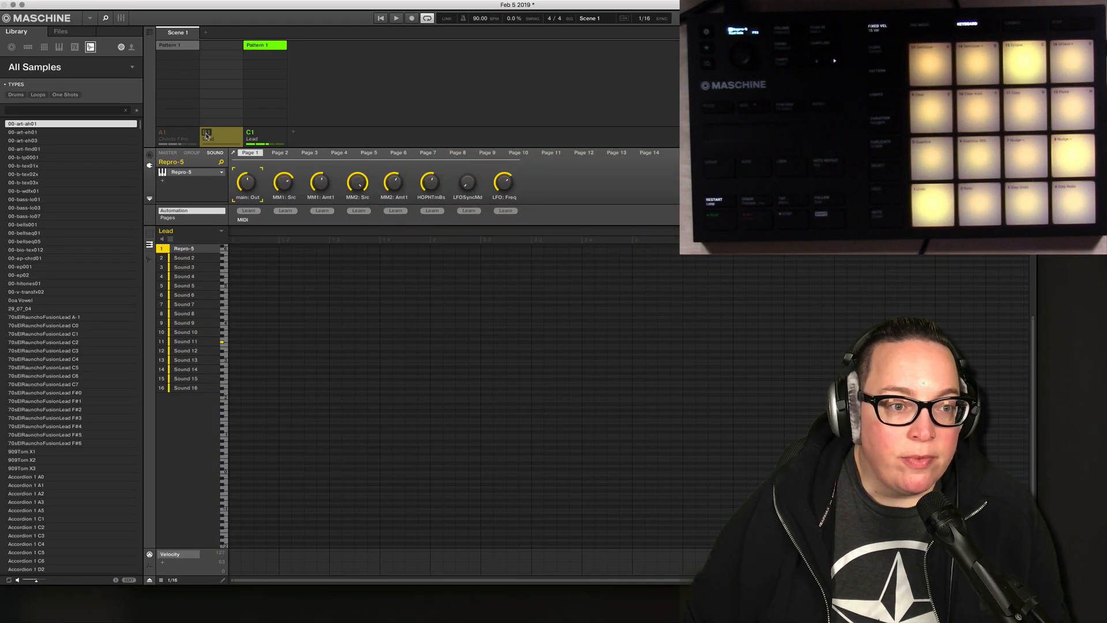
left_click(207, 136)
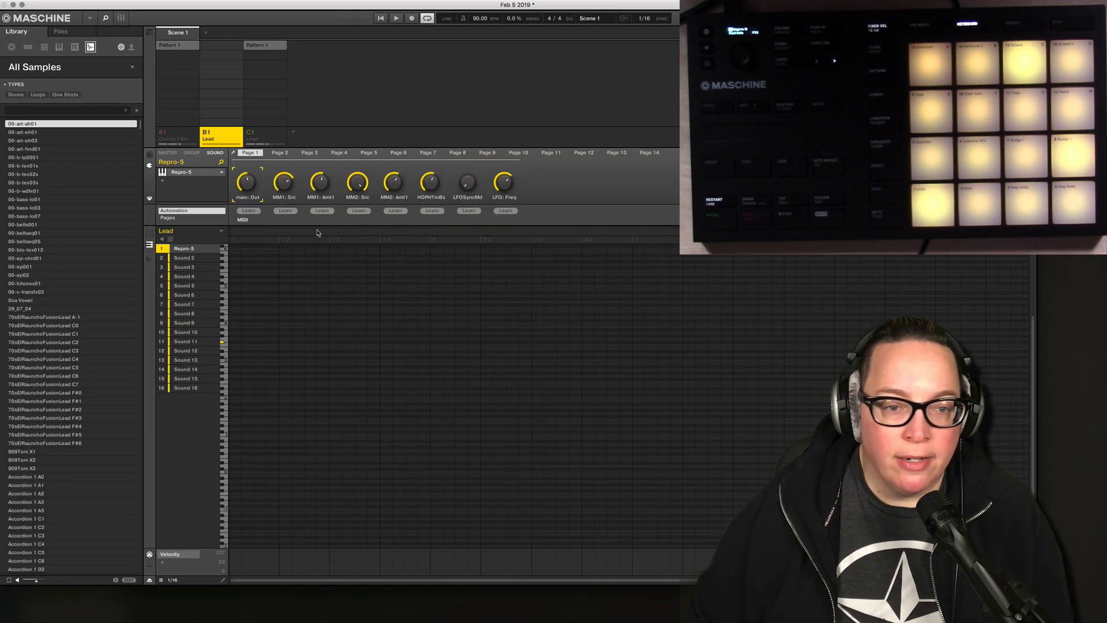
left_click(233, 153)
left_click_drag(263, 13, 540, 105)
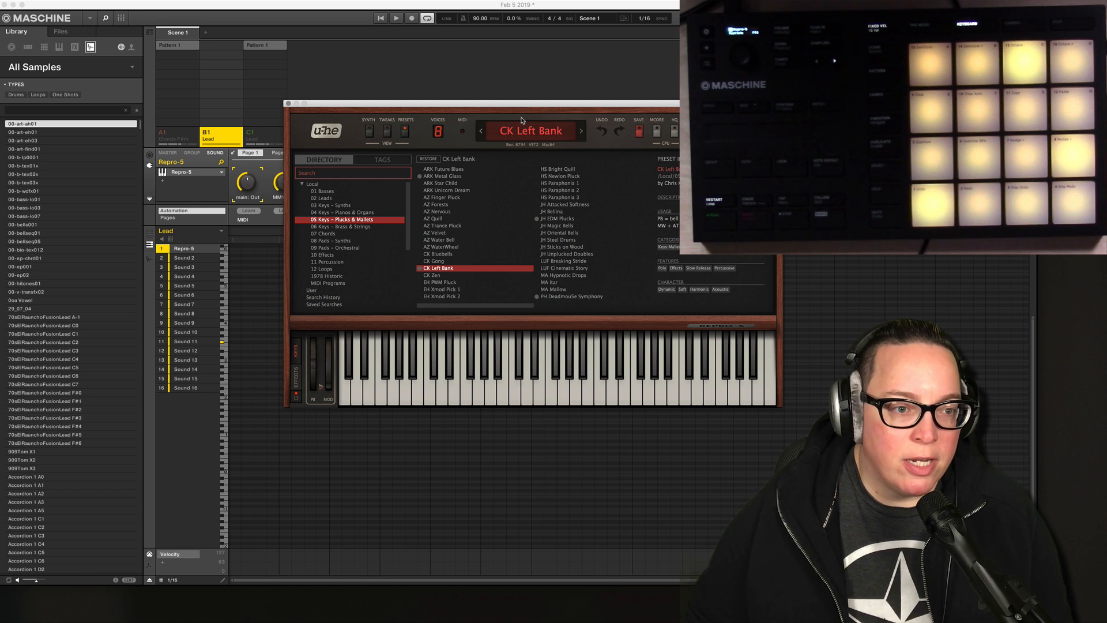
left_click(163, 184)
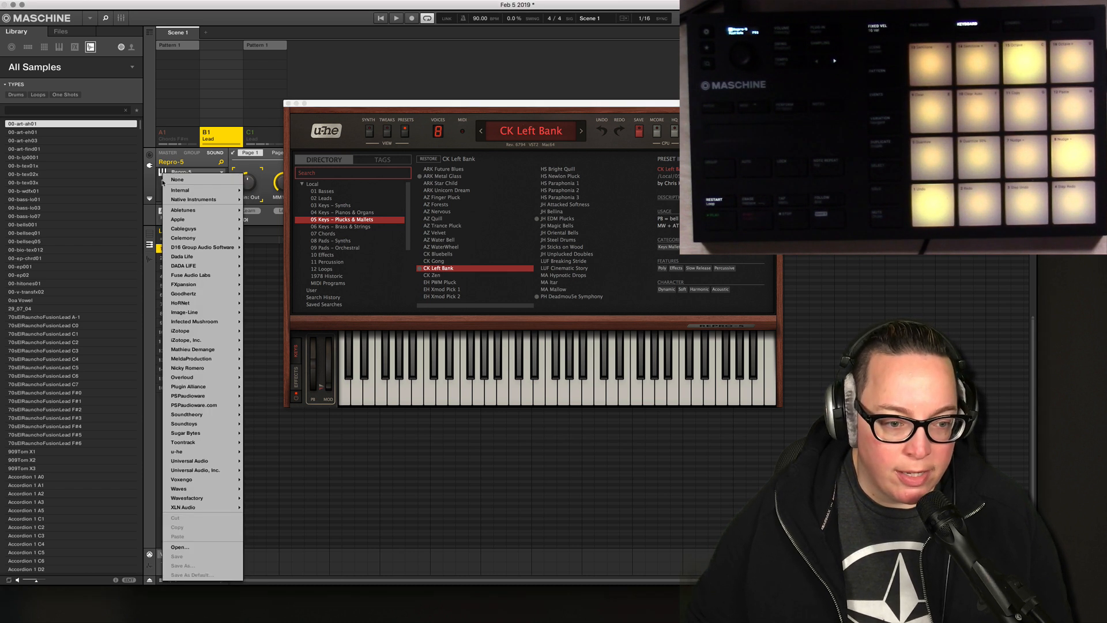
mouse_move(189, 455)
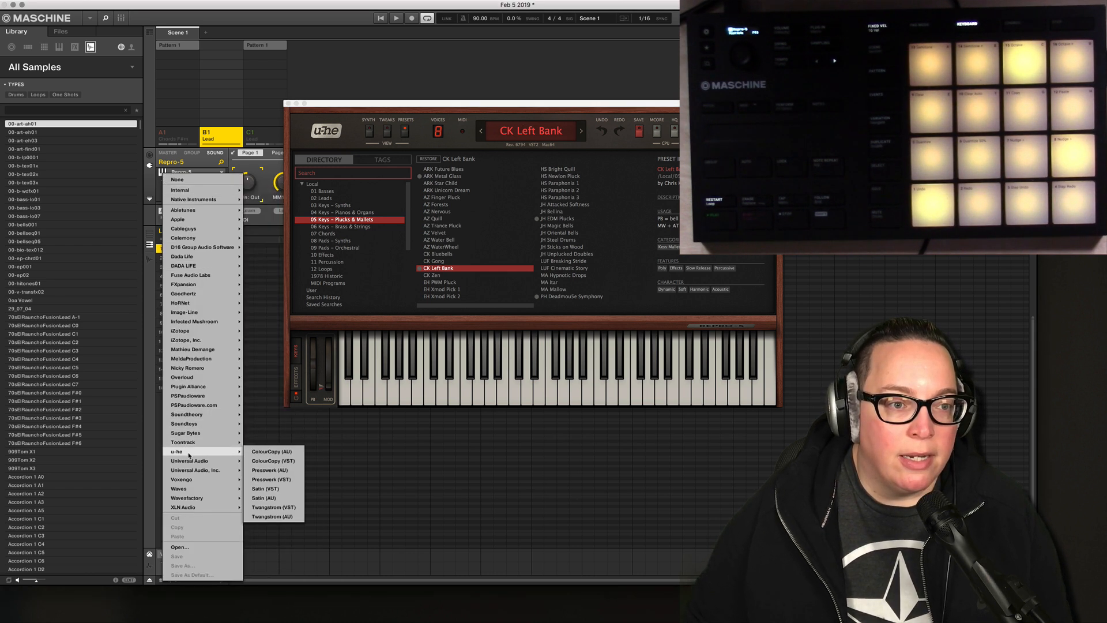
left_click(150, 189)
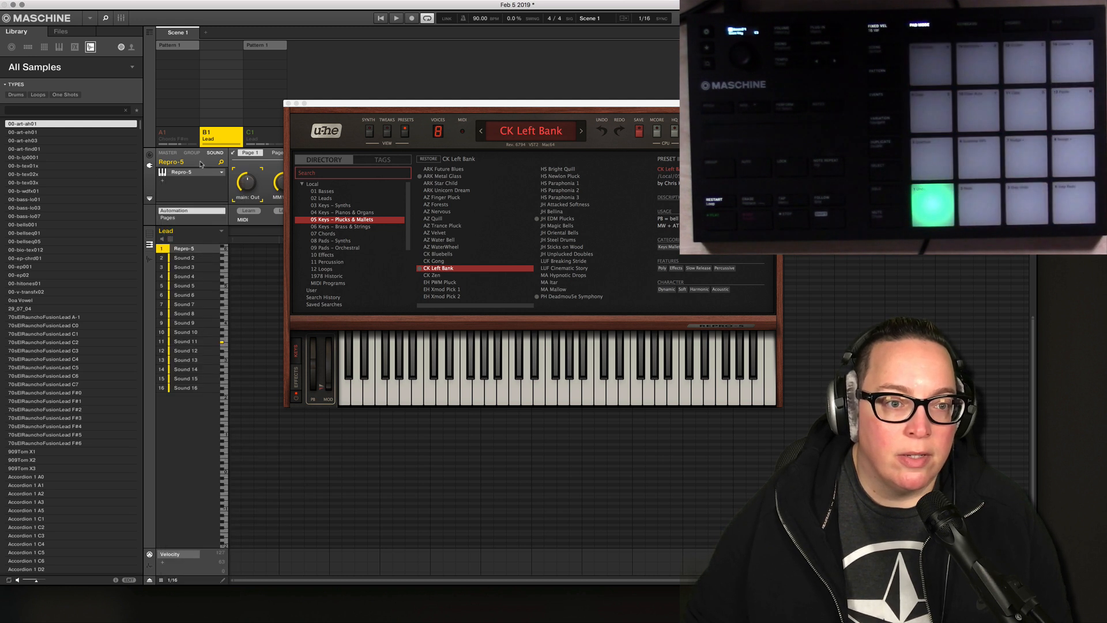
Add group D1, load the u-he Repro-1 (VST) instrument on its first sound and move the plug-in window clear of the group list.
left_click(257, 137)
left_click(293, 135)
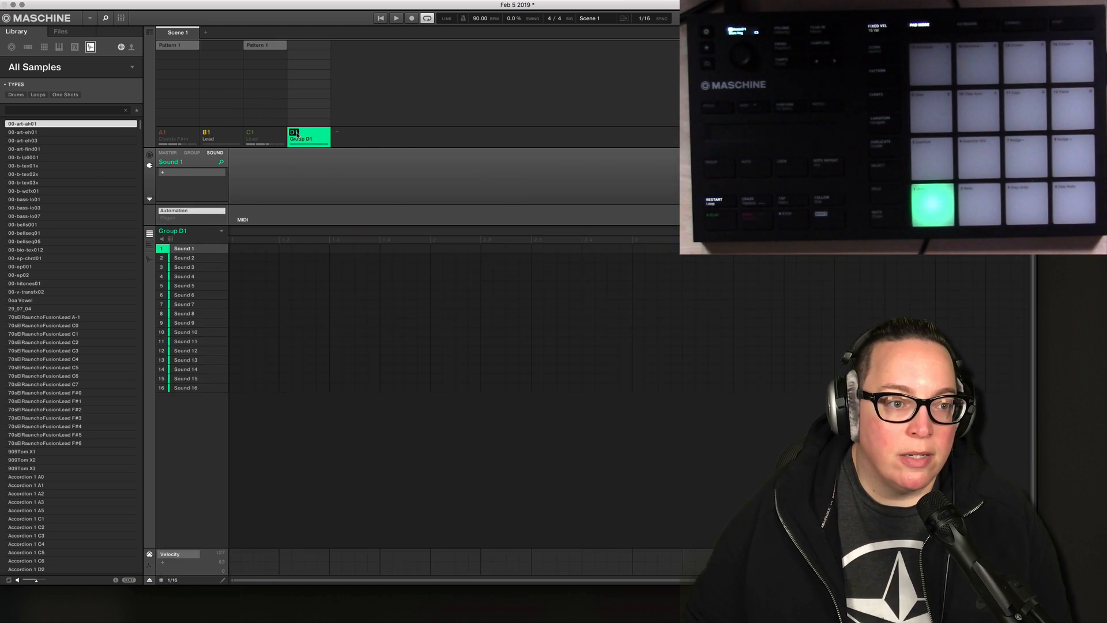
left_click(173, 174)
mouse_move(218, 442)
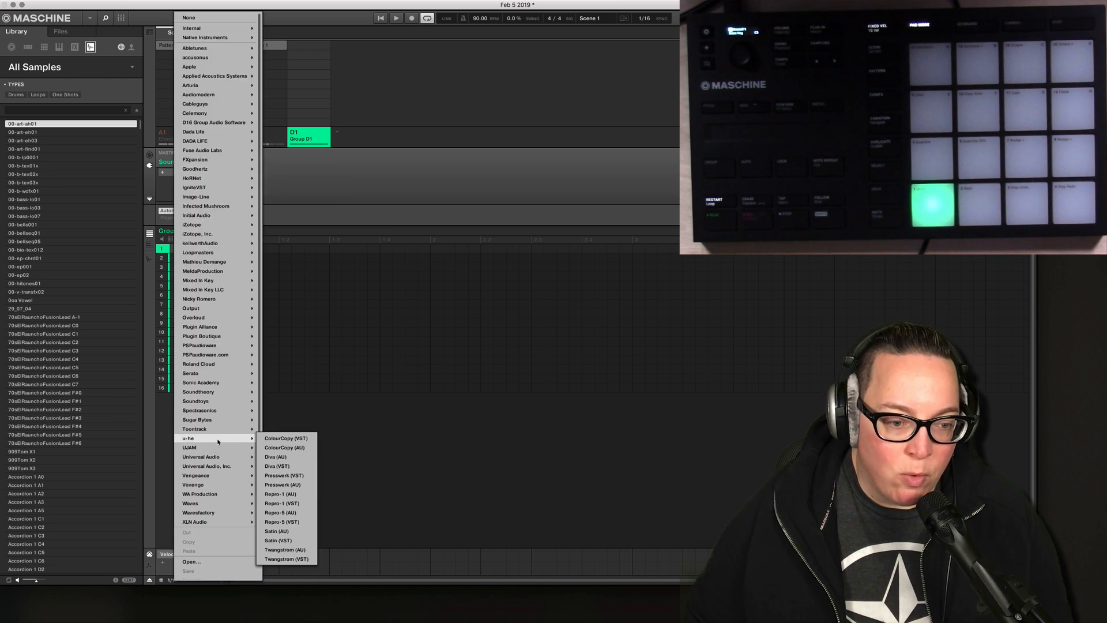
left_click(288, 505)
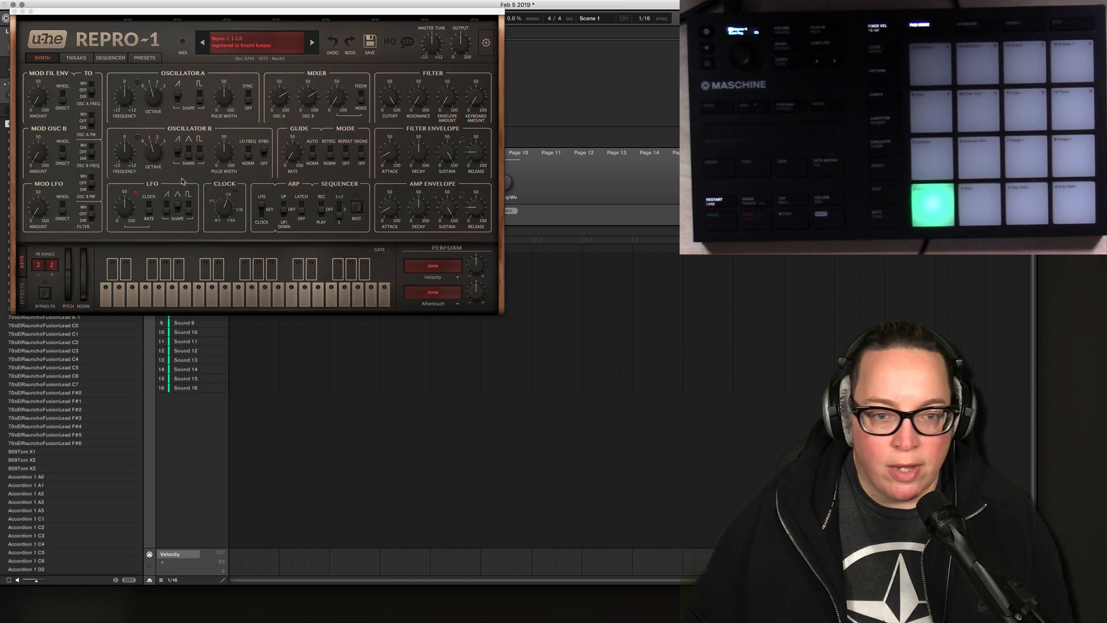
left_click_drag(225, 22, 463, 174)
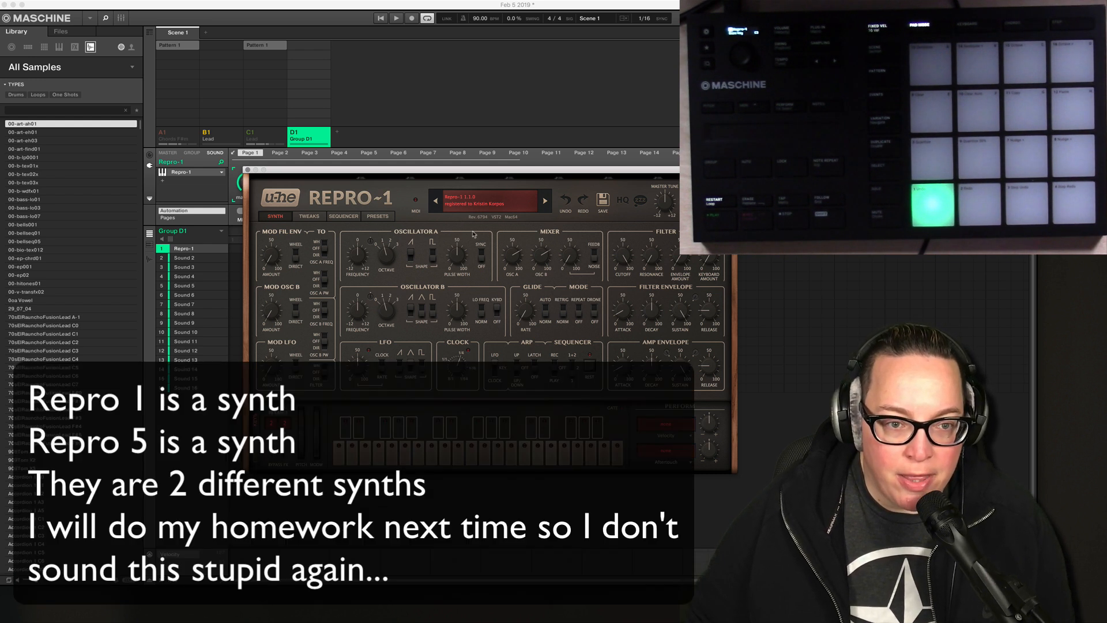
left_click_drag(460, 171, 453, 170)
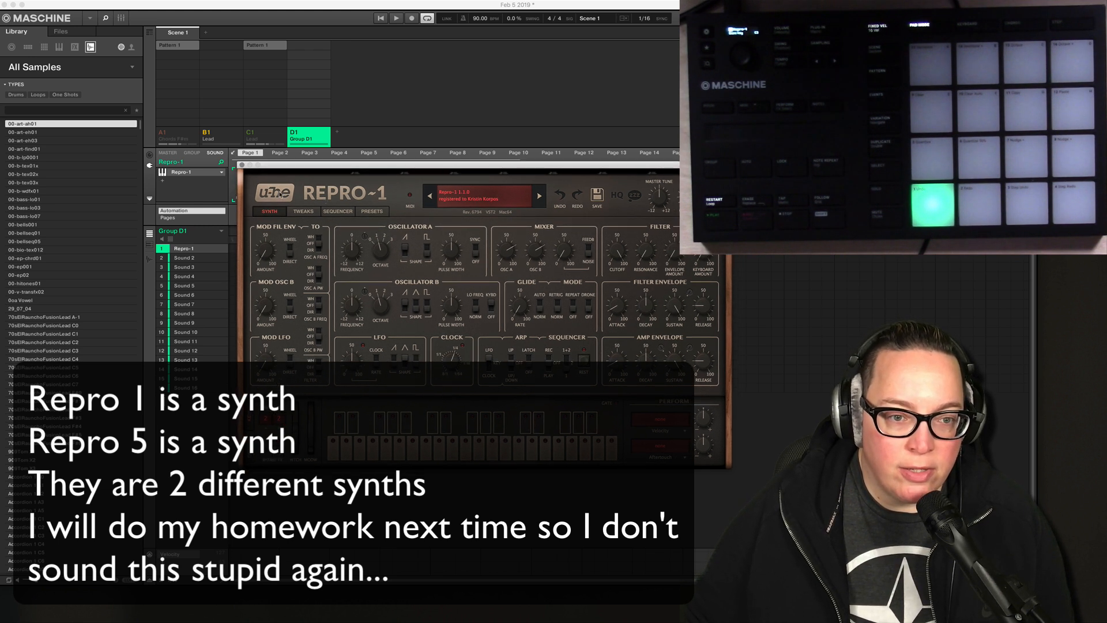
Look through Repro-1's tweaks, sequencer and presets pages.
left_click(306, 213)
left_click(338, 213)
left_click(374, 215)
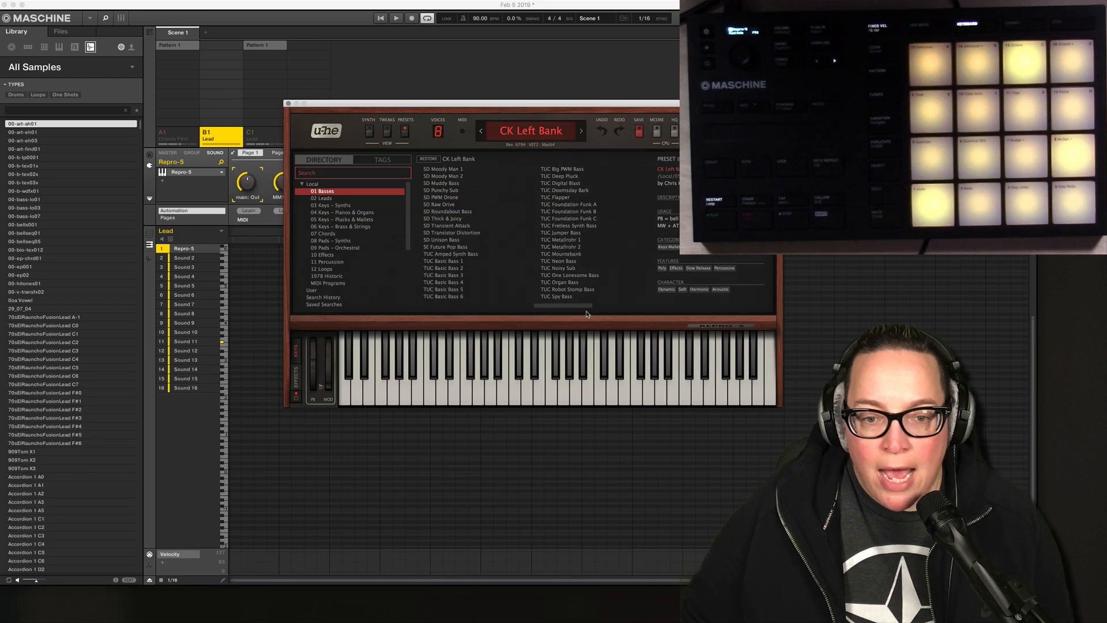
Return to the start of Repro-5's 01 Basses preset list and show its synth controls.
left_click_drag(569, 307, 444, 311)
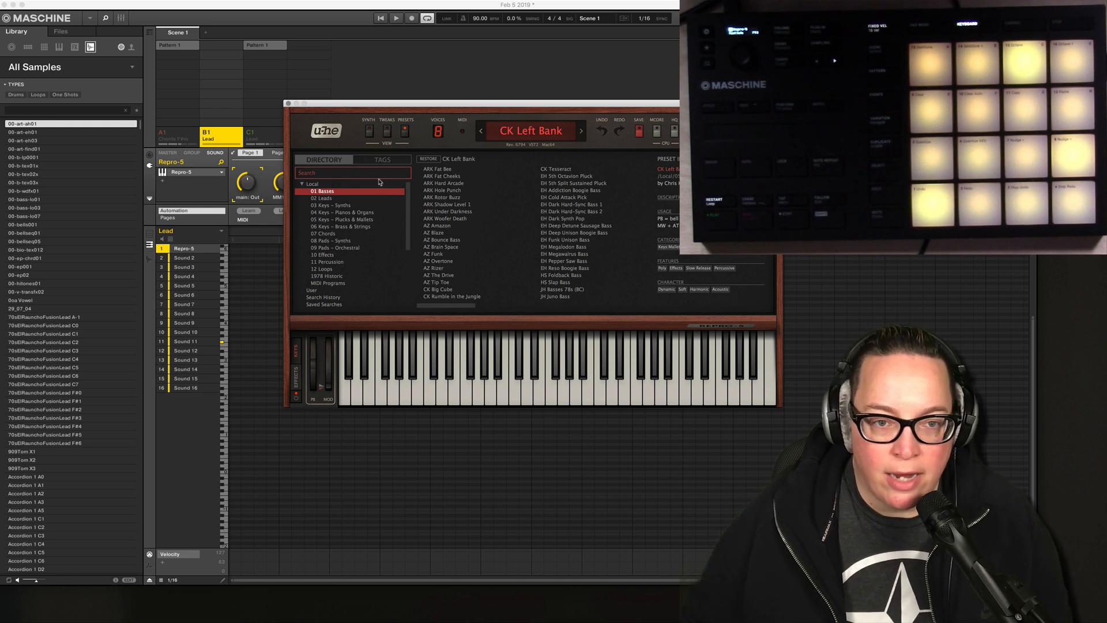
left_click(371, 132)
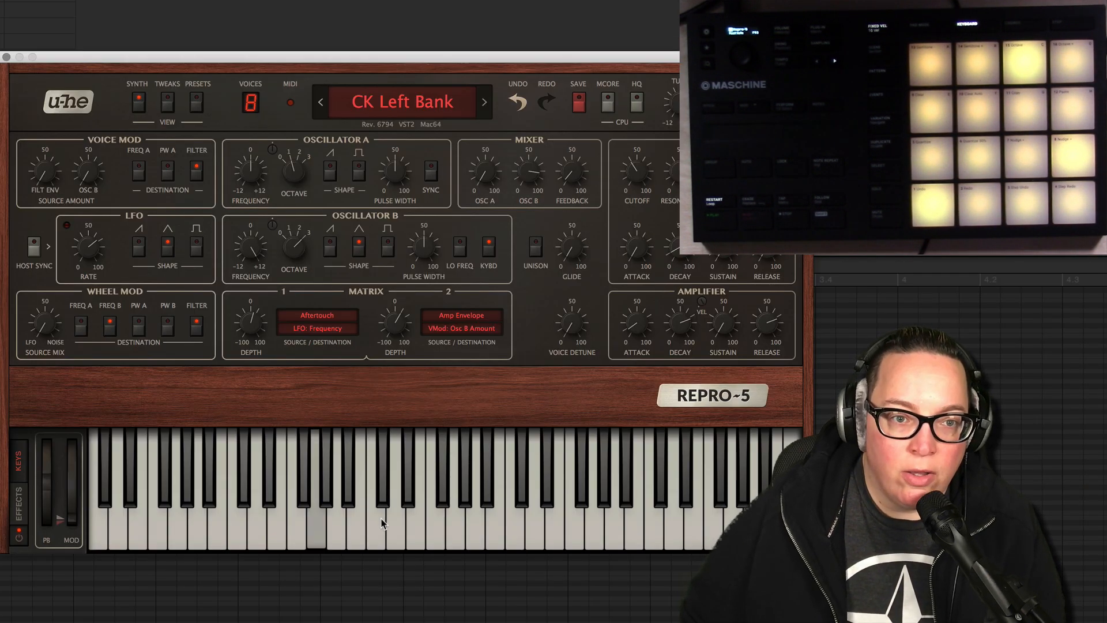
Look through Repro-5's tweaks page, then bring up its preset browser.
left_click(168, 102)
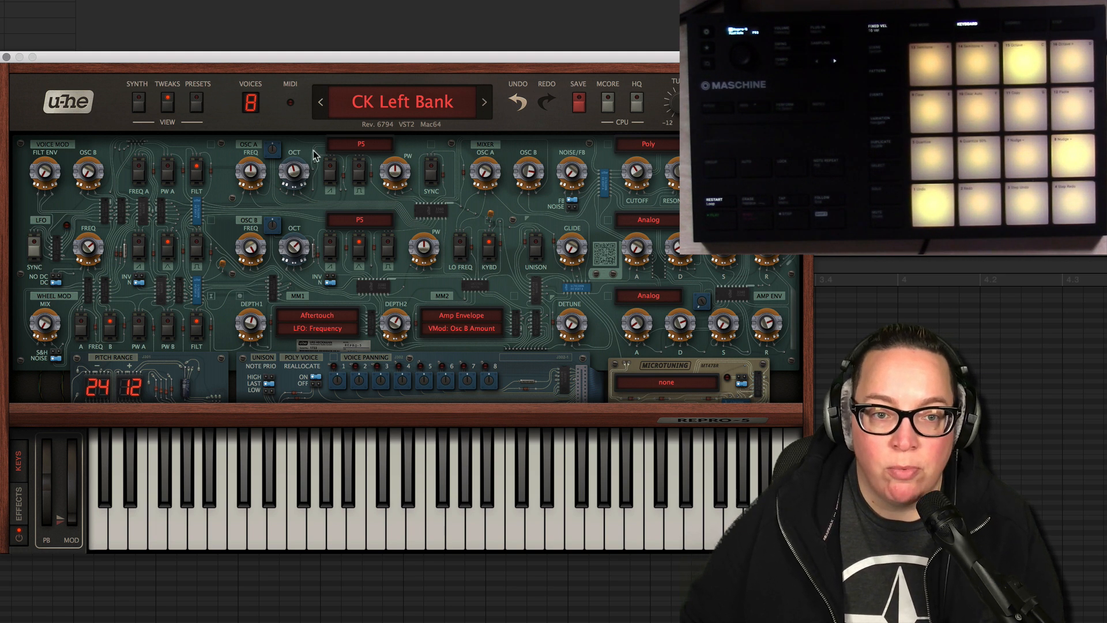
left_click(196, 103)
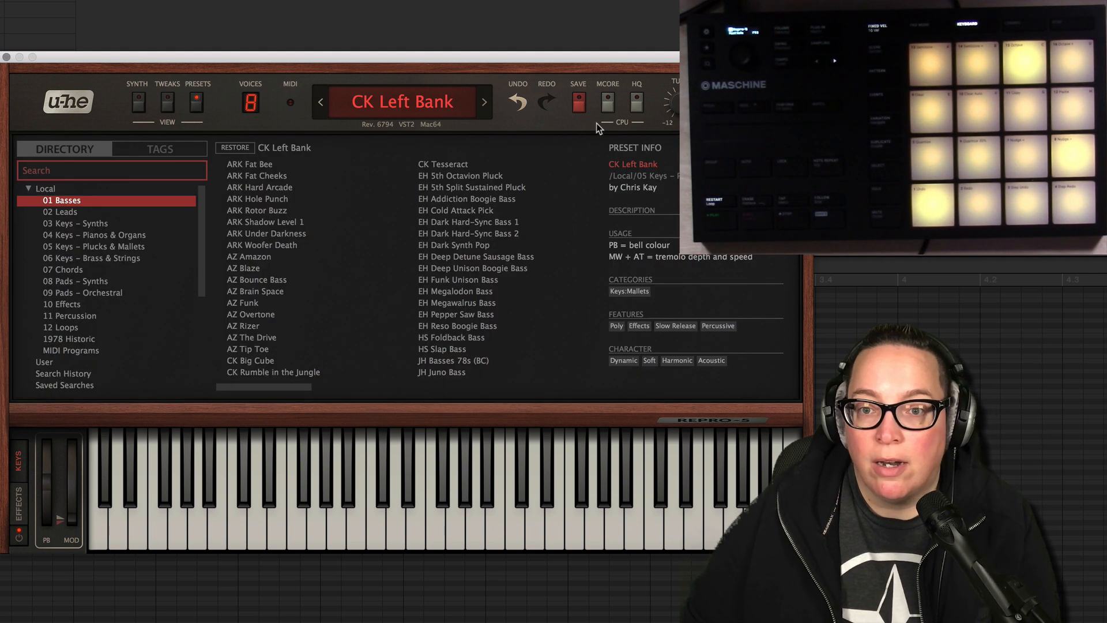
Demonstrate Repro-5's multi-core and high-quality options by switching each one on and back off.
left_click(608, 102)
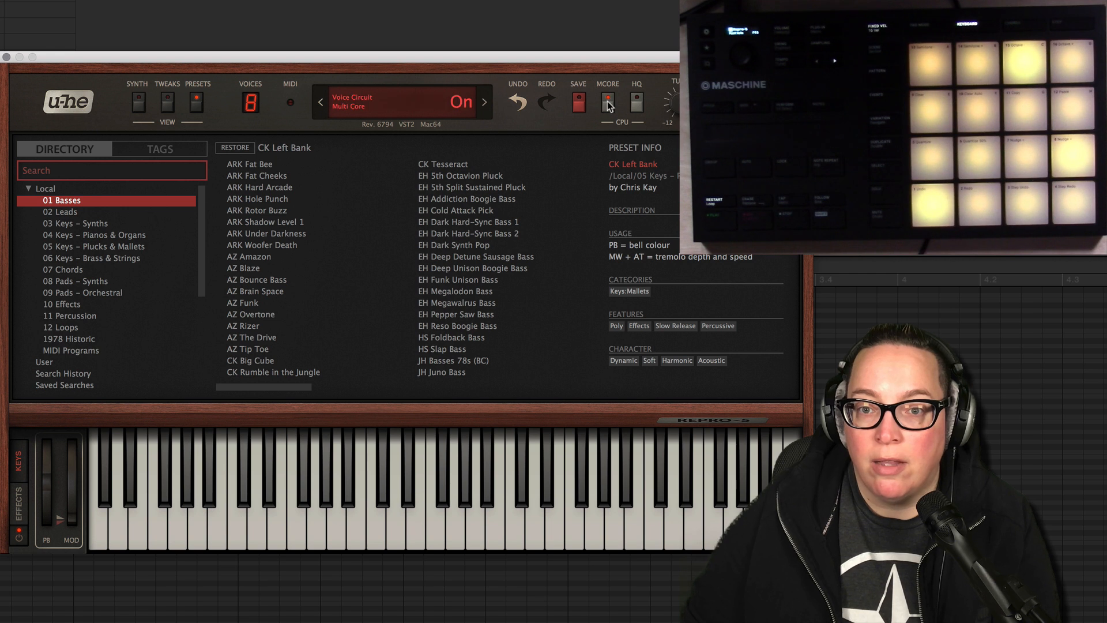
left_click(638, 104)
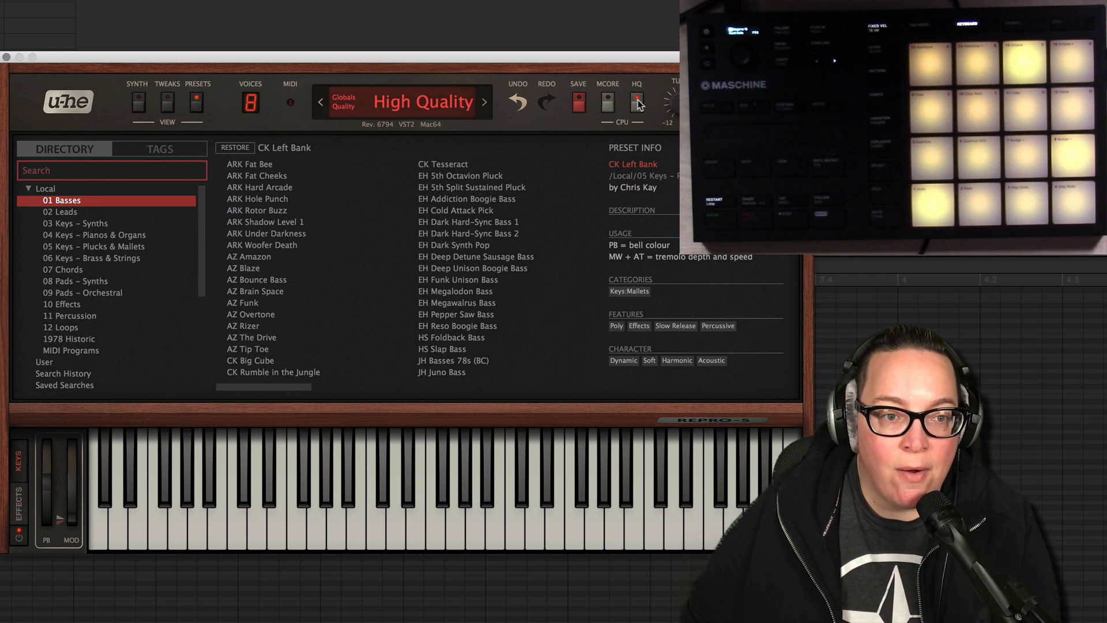
left_click(638, 104)
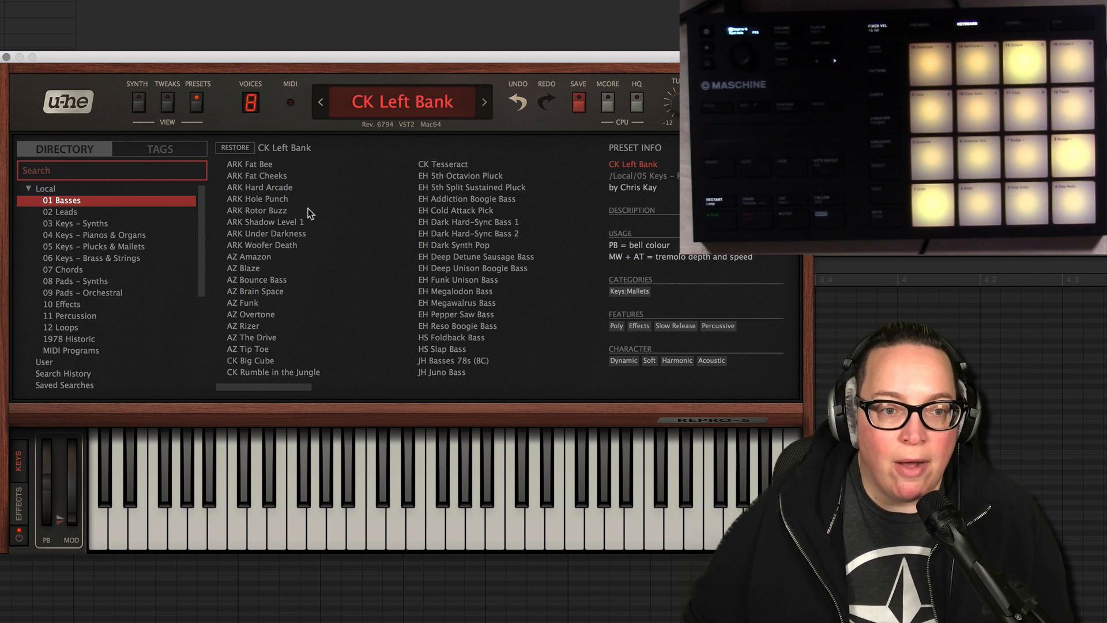
Look over the full 01 Basses preset list and audition ARK Fat Cheeks, ARK Hard Arcade and AZ Blaze.
scroll(275, 353, "right", 10)
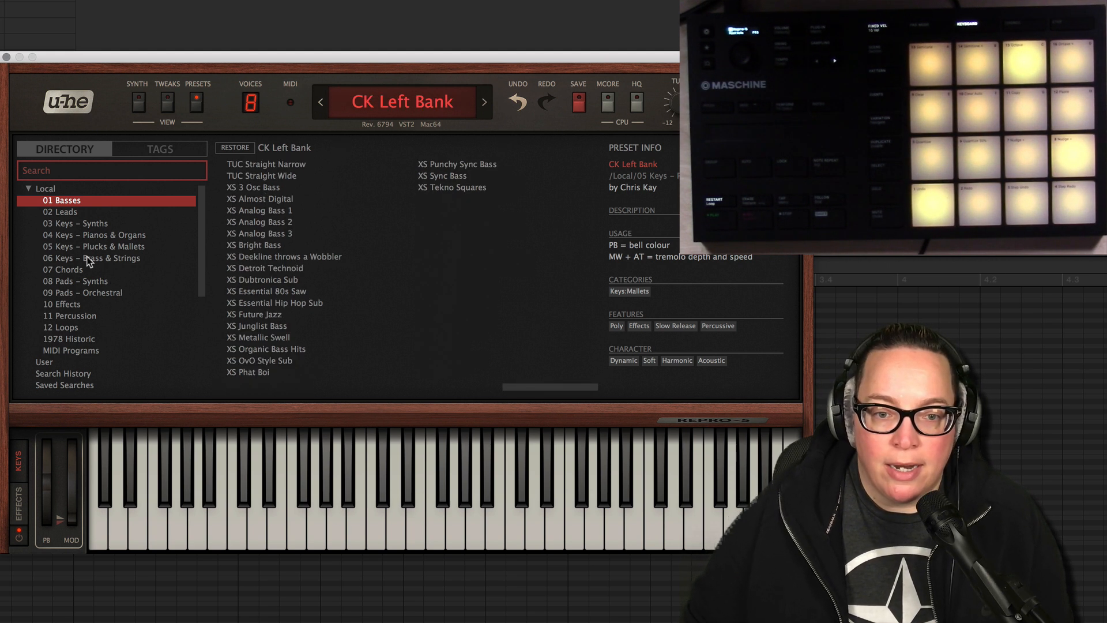
left_click_drag(512, 382, 109, 420)
left_click(248, 175)
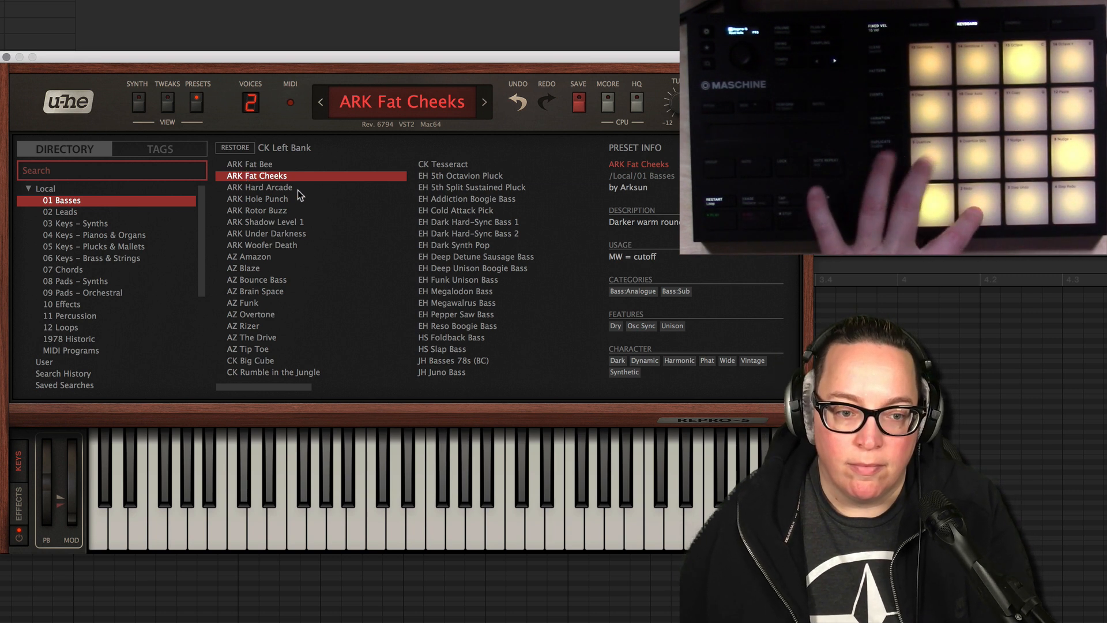
left_click(271, 188)
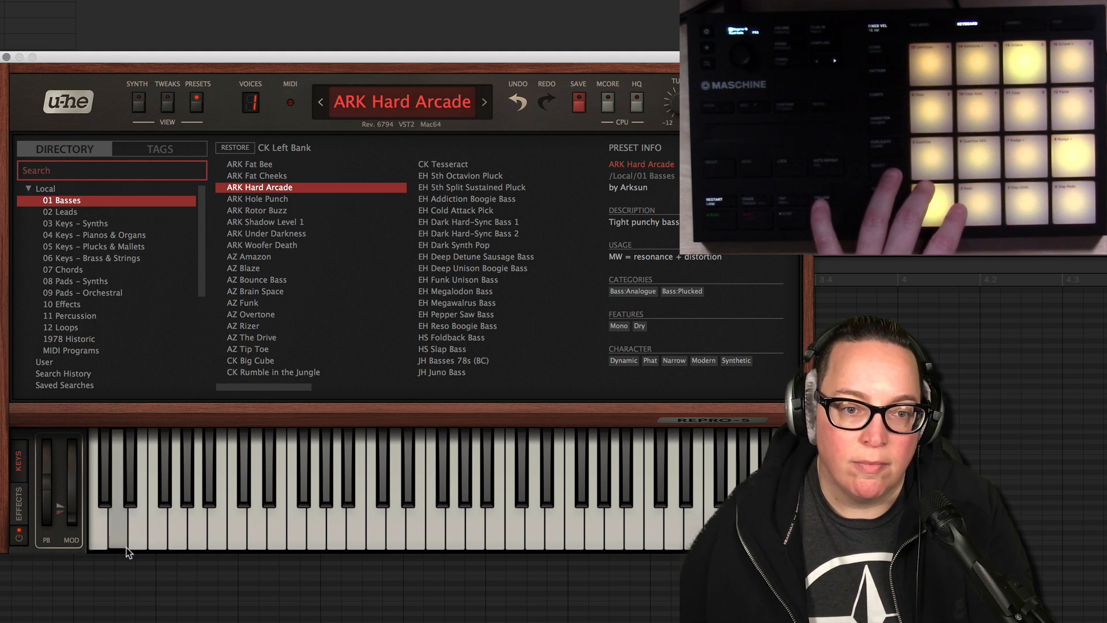
left_click(251, 268)
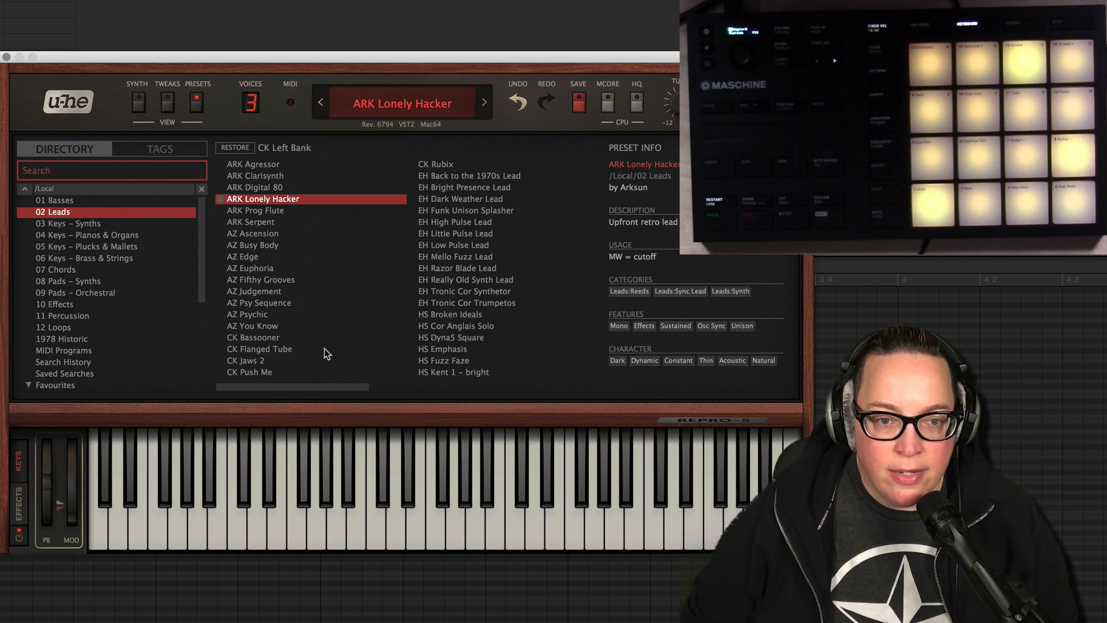
Audition the 02 Leads presets ARK Lonely Hacker, ARK Prog Flute, ARK Serpent and AZ Ascension.
left_click(265, 210)
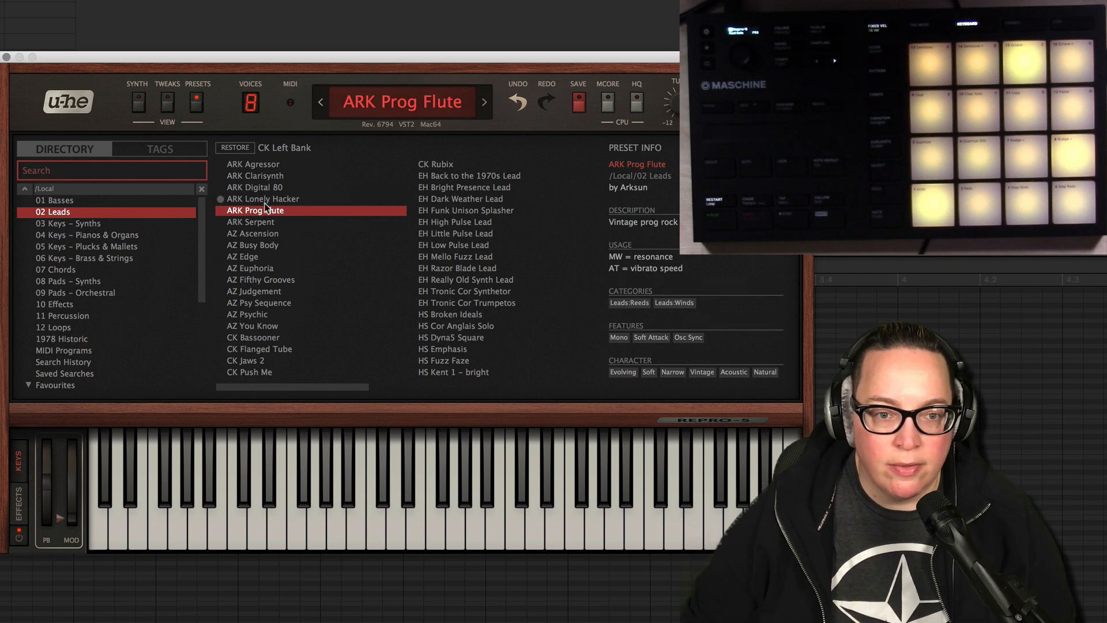
left_click(268, 199)
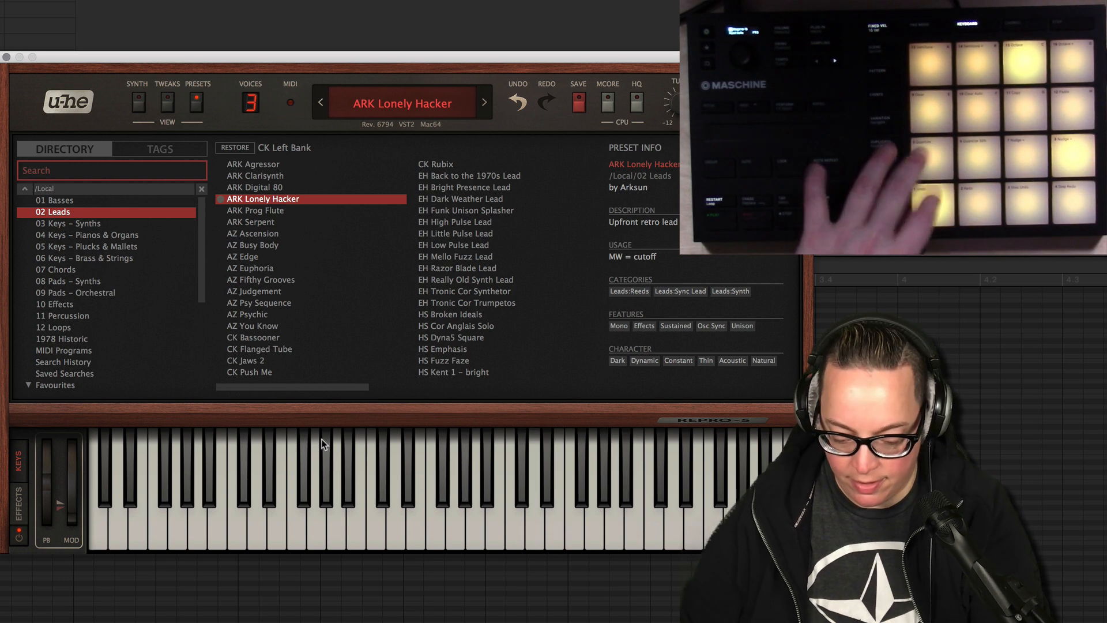
left_click(263, 211)
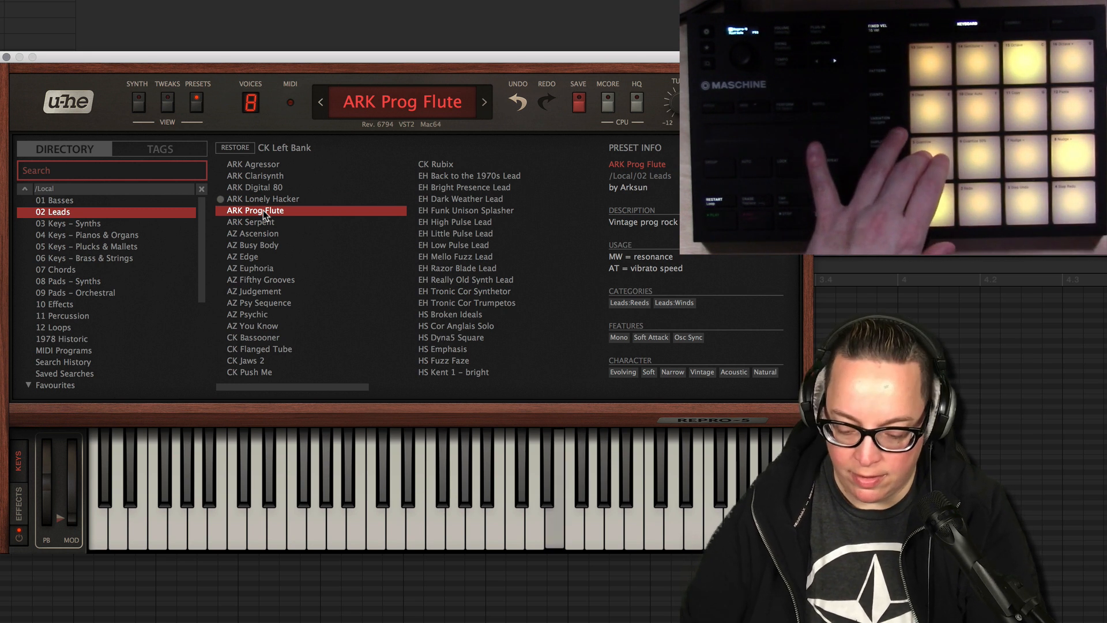
left_click(261, 223)
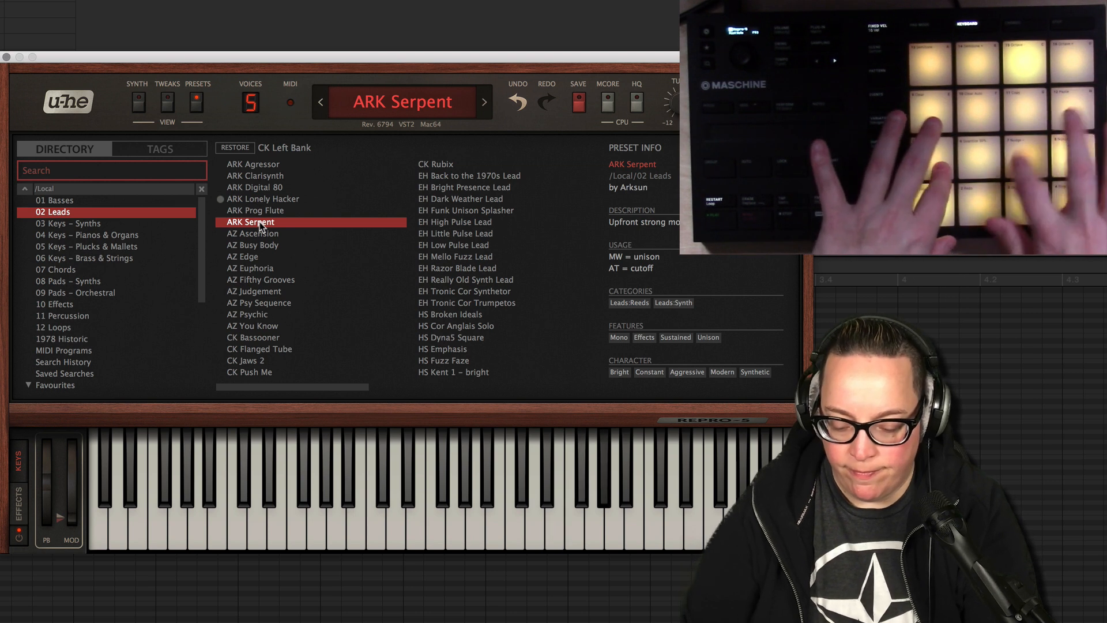
left_click(260, 232)
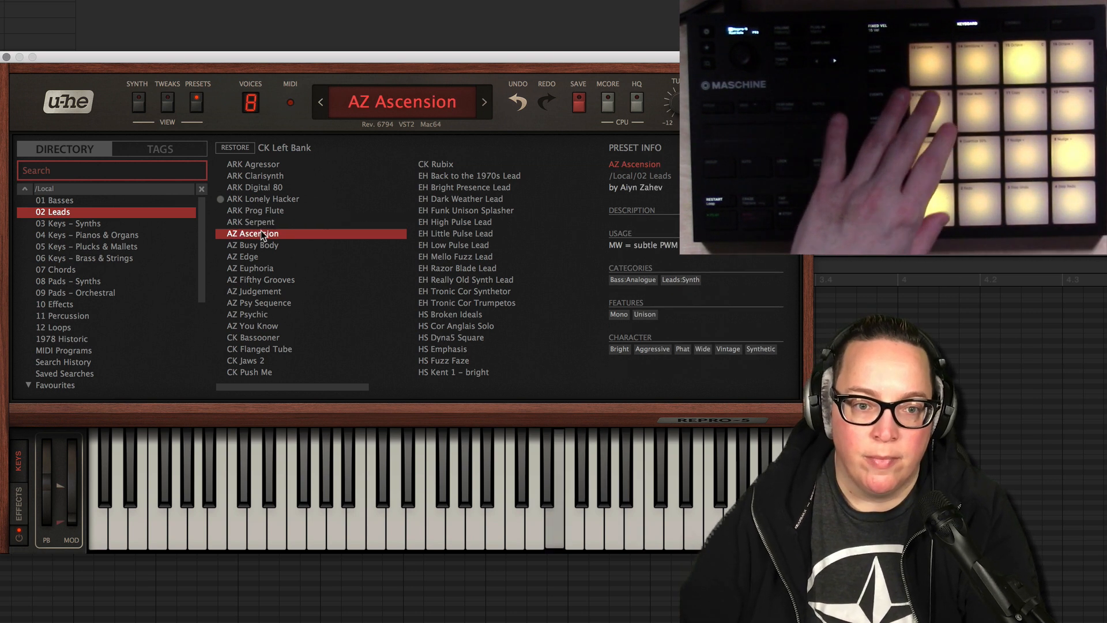
Audition the lead presets AZ Busy Body, AZ Euphoria, AZ Filthy Grooves, AZ Judgement, AZ Psy Sequence, AZ Psychic and AZ You Know.
left_click(255, 246)
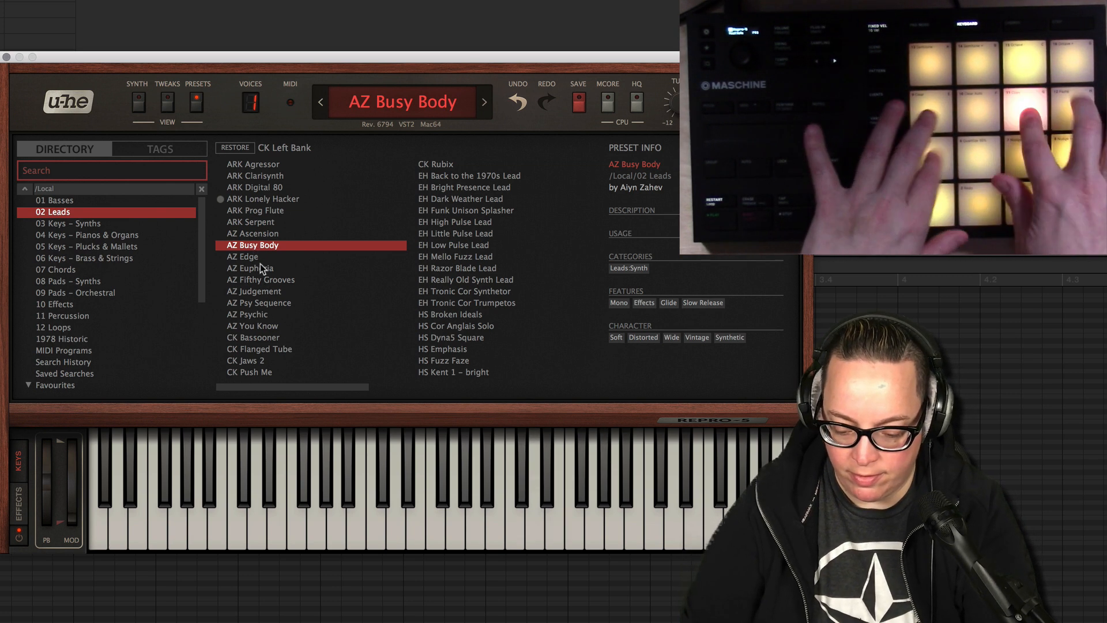
left_click(261, 265)
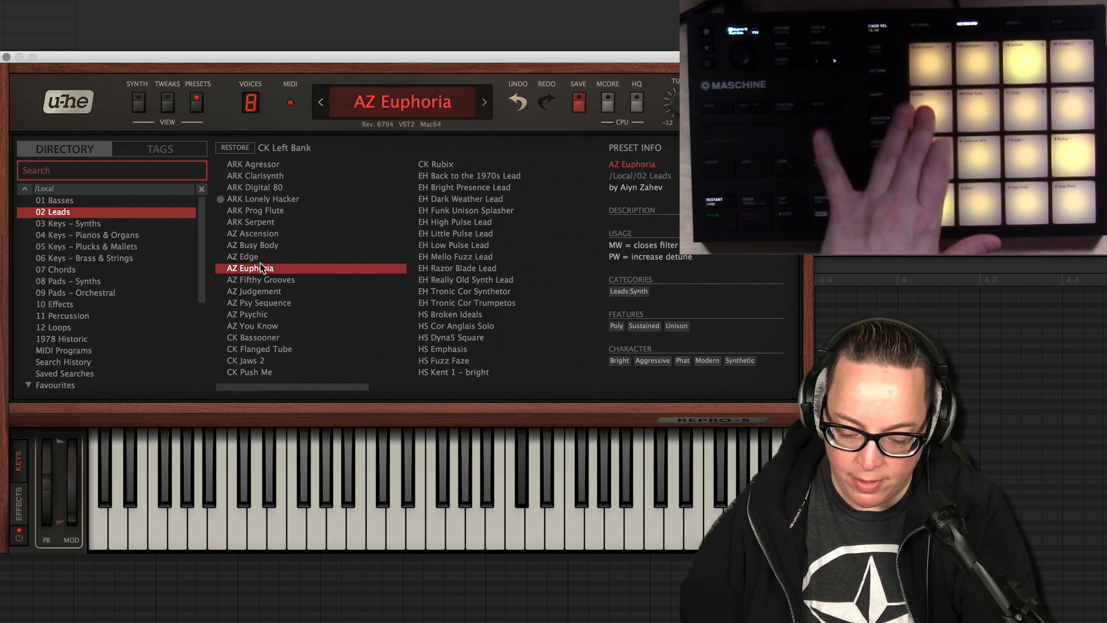
left_click(267, 280)
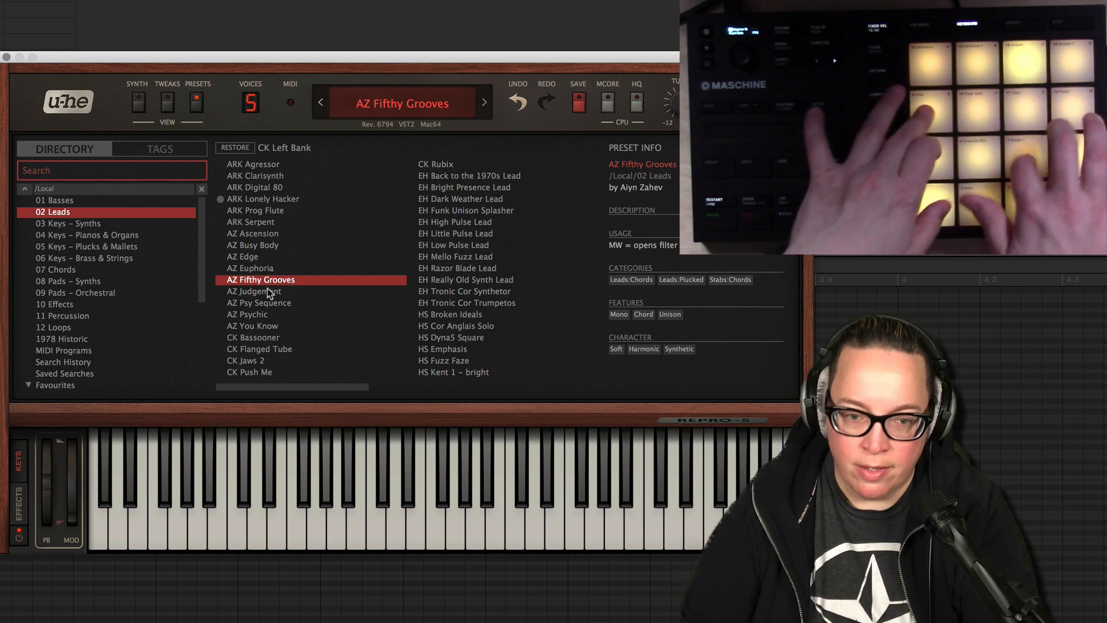
left_click(269, 292)
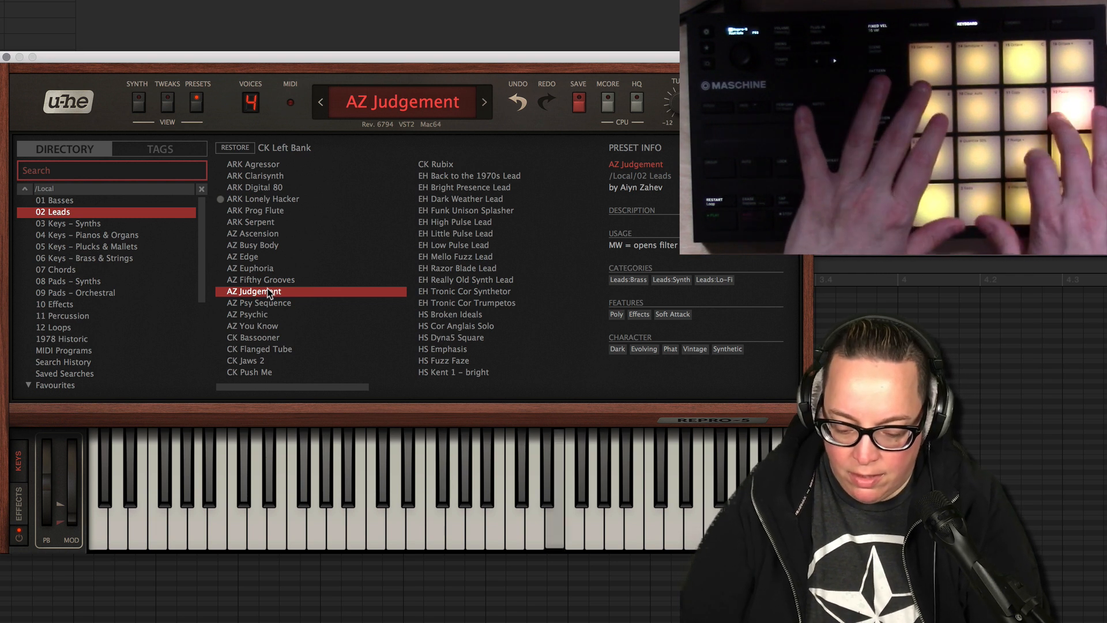
left_click(267, 301)
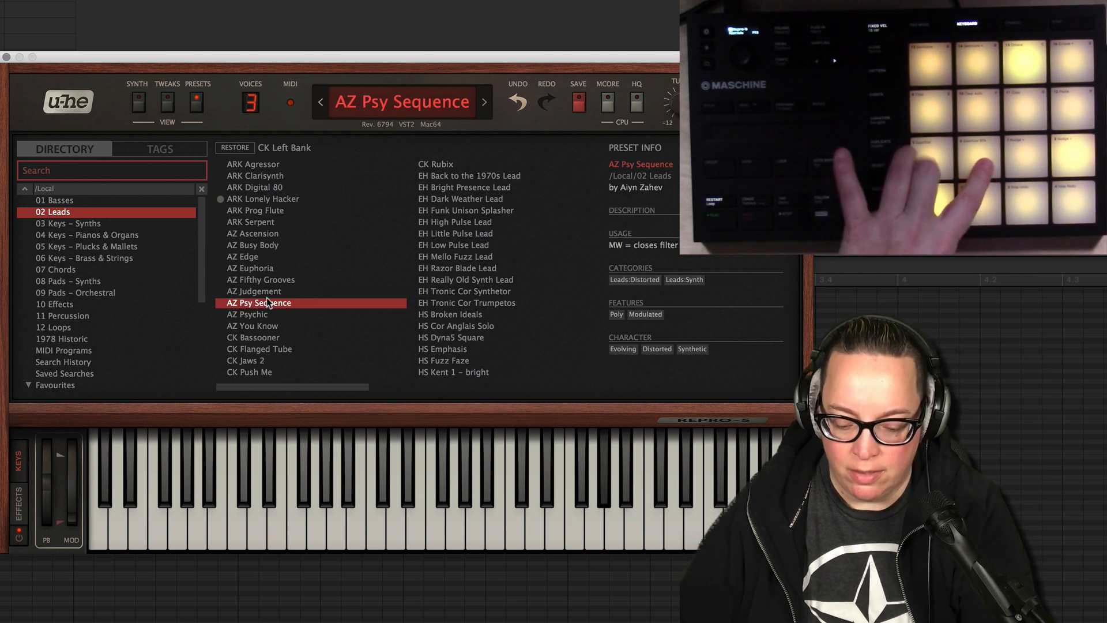
left_click(269, 315)
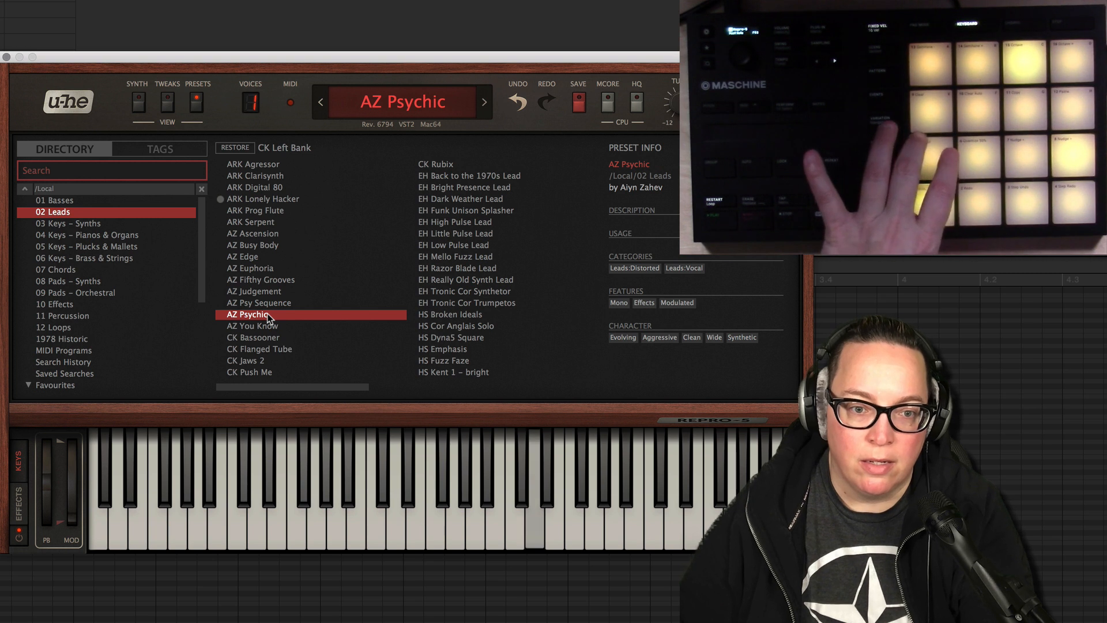
left_click(267, 326)
Audition the leads CK Bassooner, CK Jaws 2, EH Razor Blade Lead, EH Dark Weather Lead and EH Back to the 1970s Lead.
left_click(270, 337)
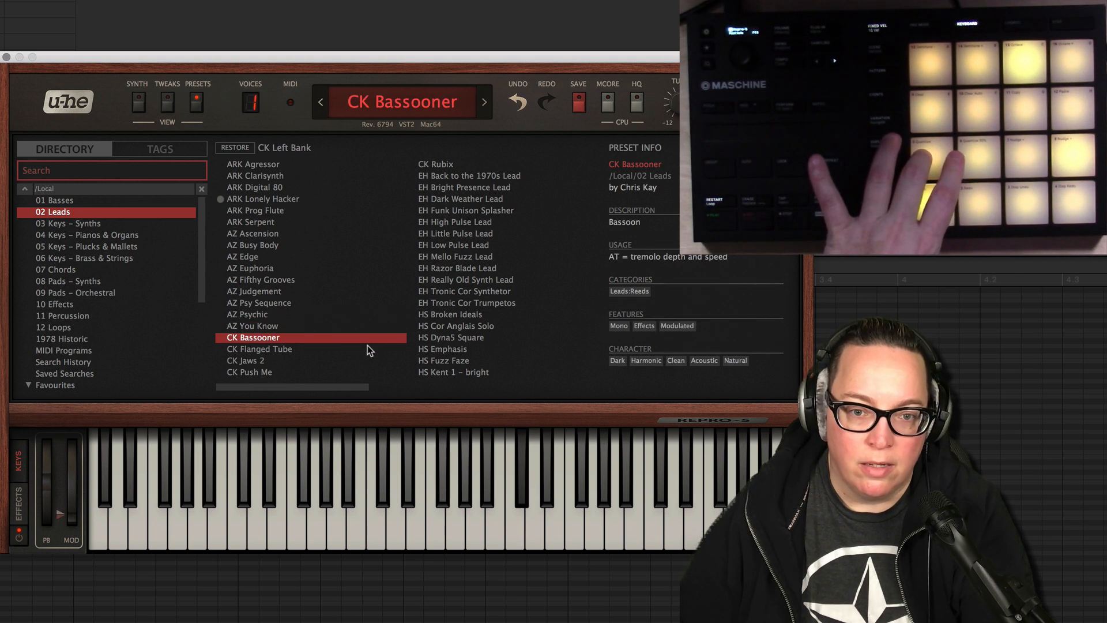
left_click(302, 362)
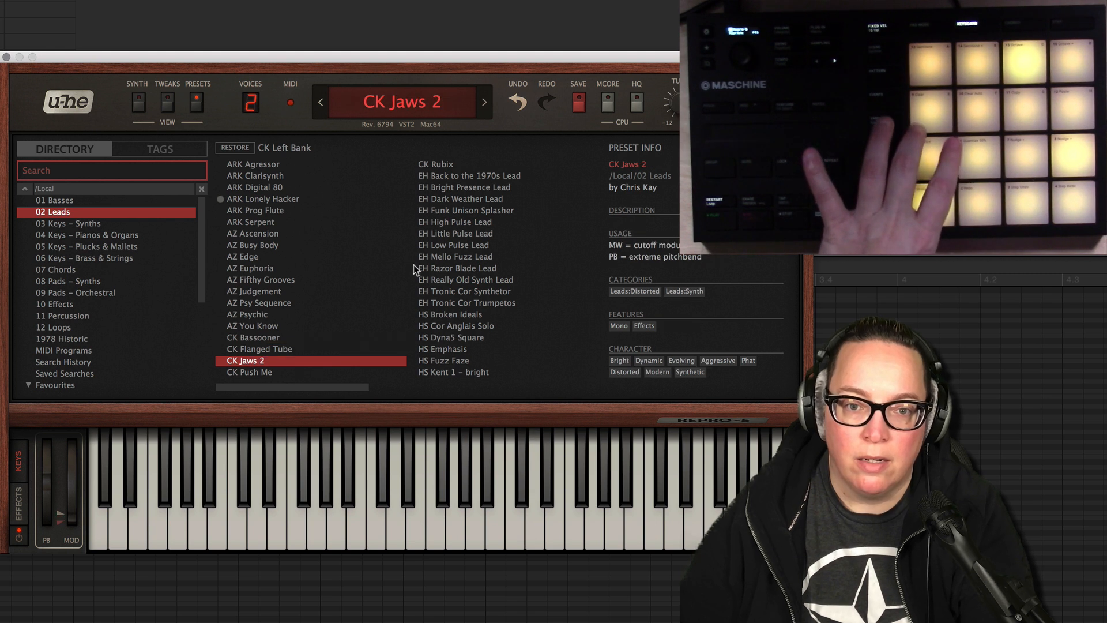
left_click(441, 269)
left_click(467, 199)
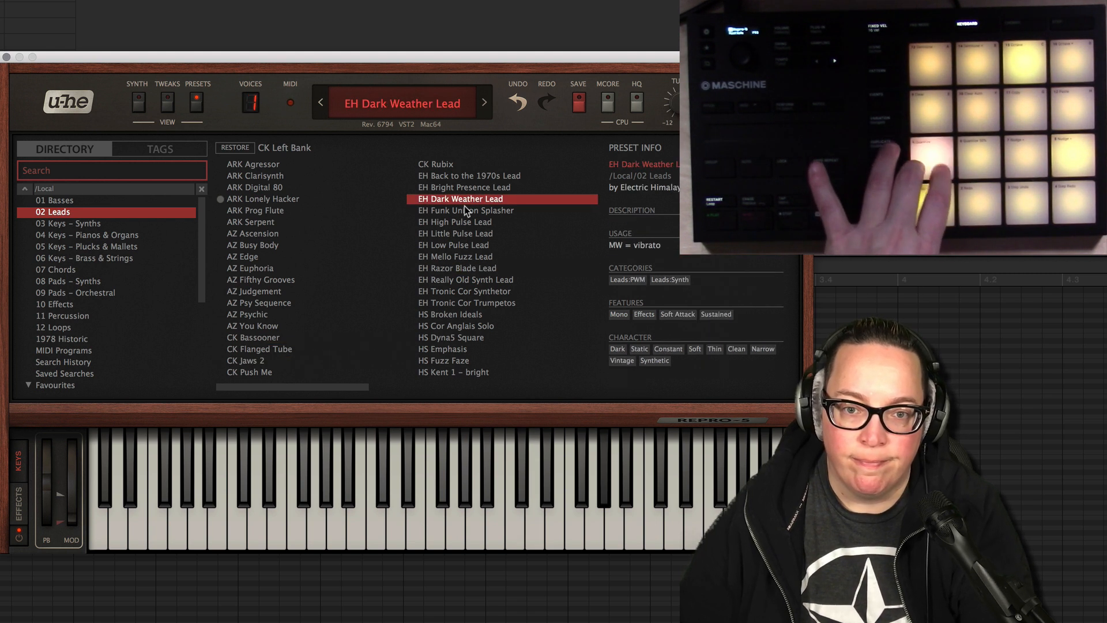
left_click(462, 178)
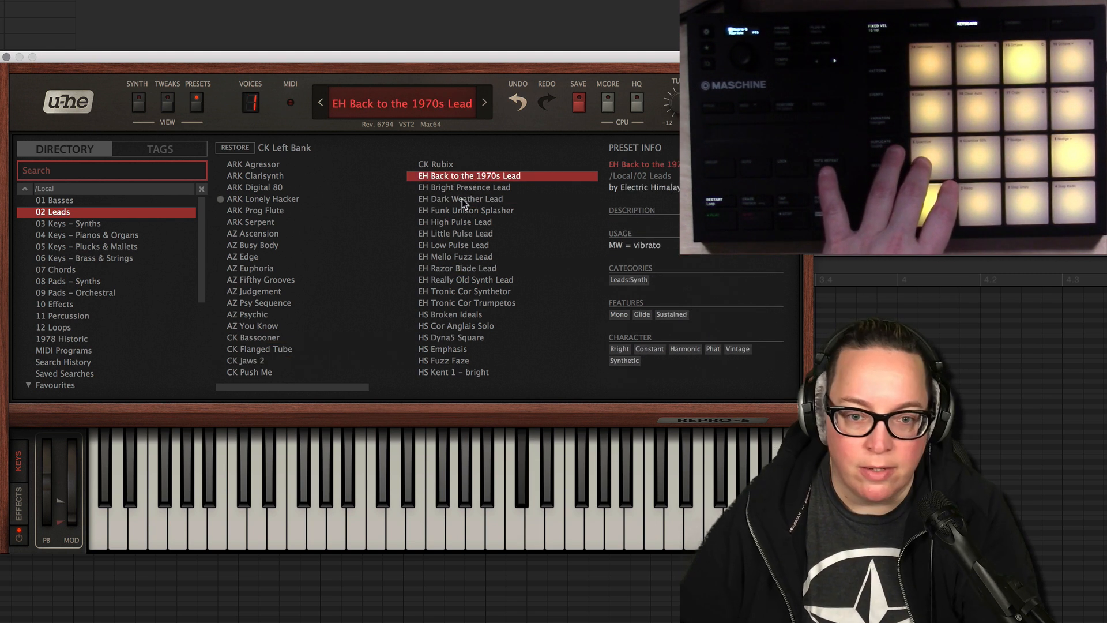
Audition the leads MA Seducerer, EH Tronic Cor Trumpetos, HS Broken Ideals, HS Cor Anglais Solo and HS Dyna5 Square.
left_click_drag(326, 388, 434, 388)
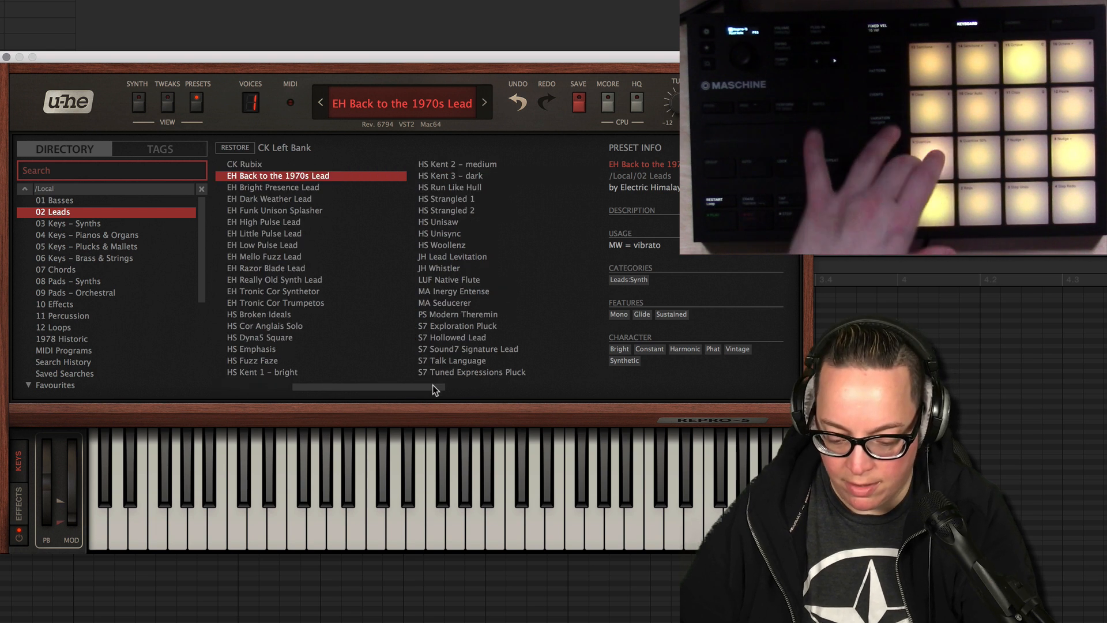
left_click(449, 303)
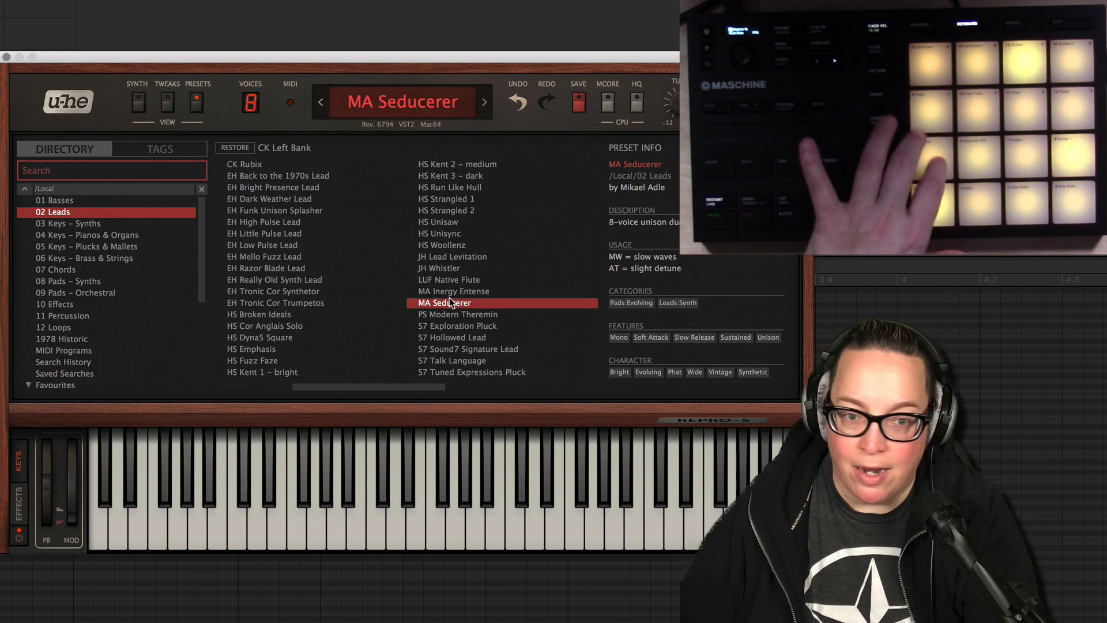
left_click(286, 303)
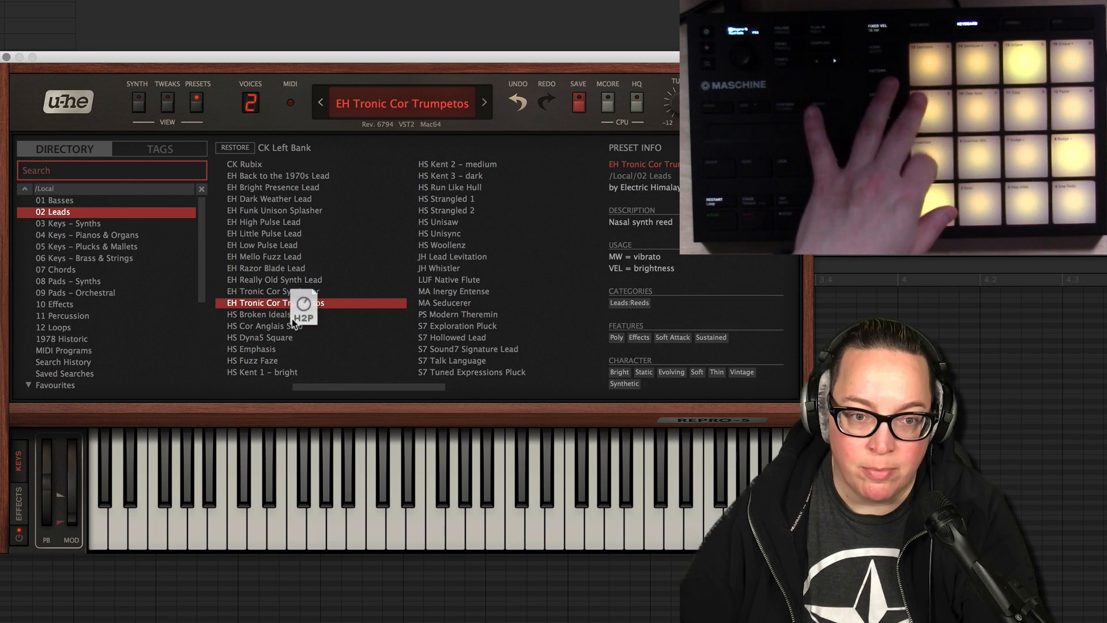
left_click(291, 316)
left_click(289, 328)
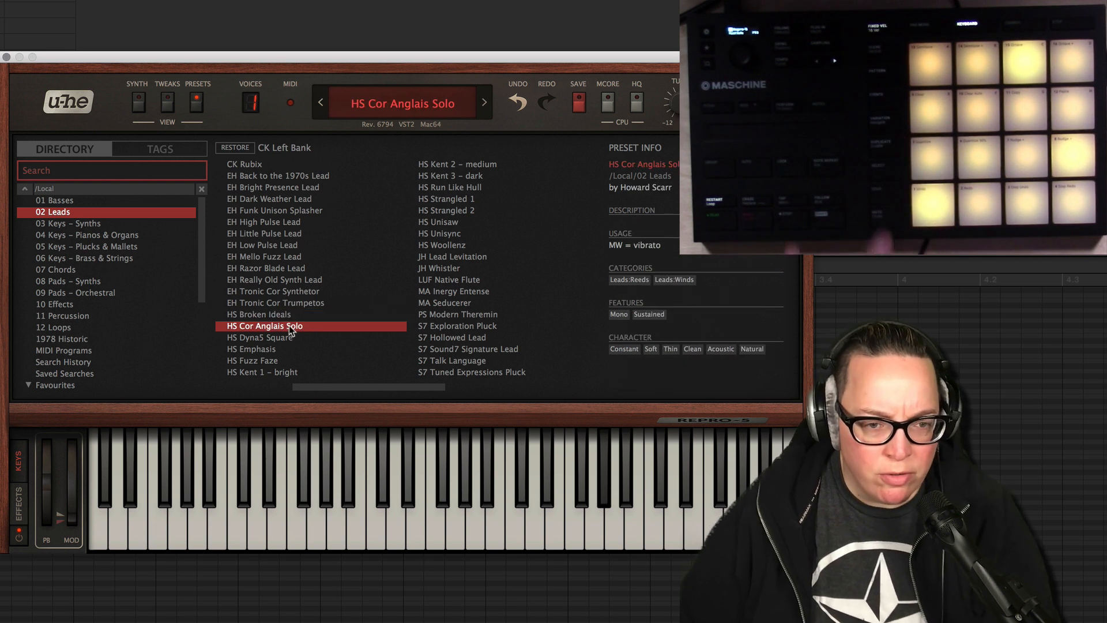
left_click(288, 337)
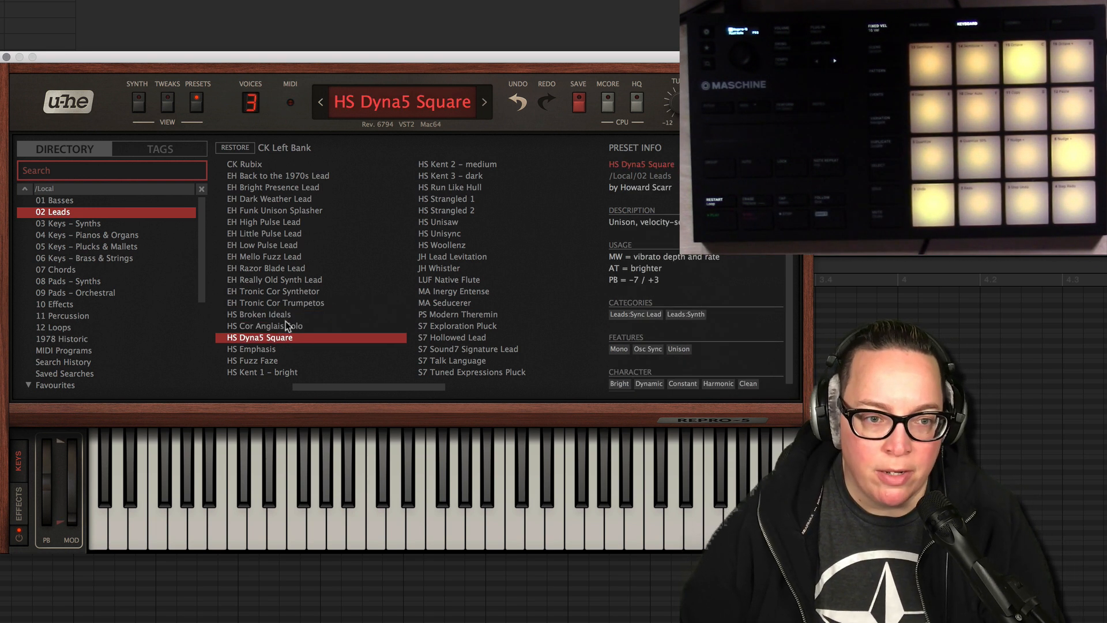
Audition the 03 Keys – Synths presets CK Collywobbles, CK A Bigger Splash, CK Linear B, CK Upended and EH Analog Polysynth Cotton.
left_click(94, 226)
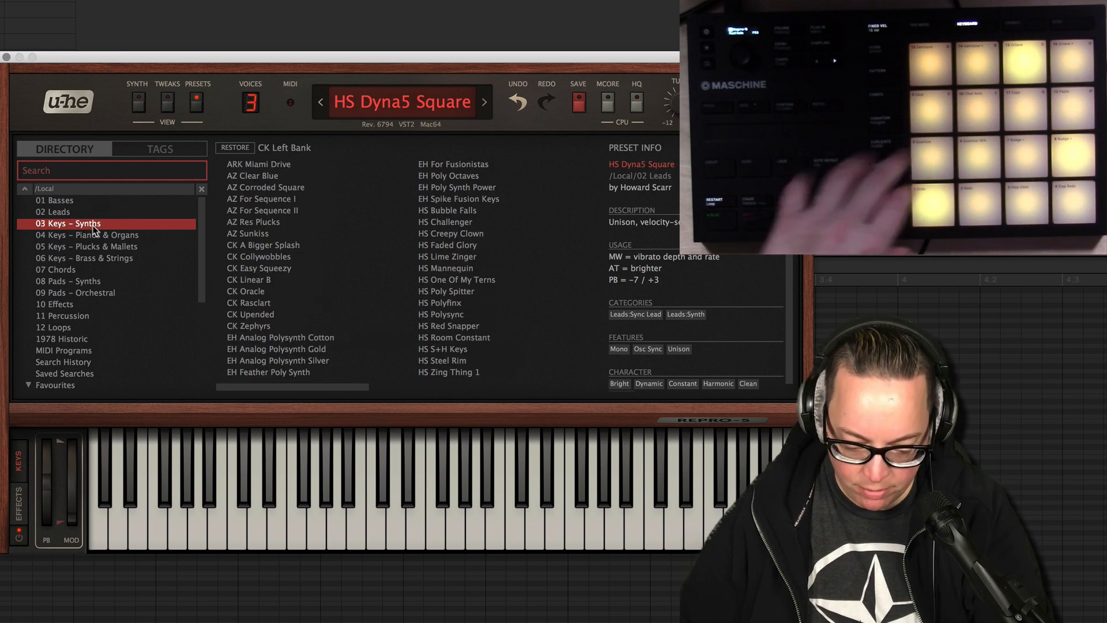
left_click(278, 256)
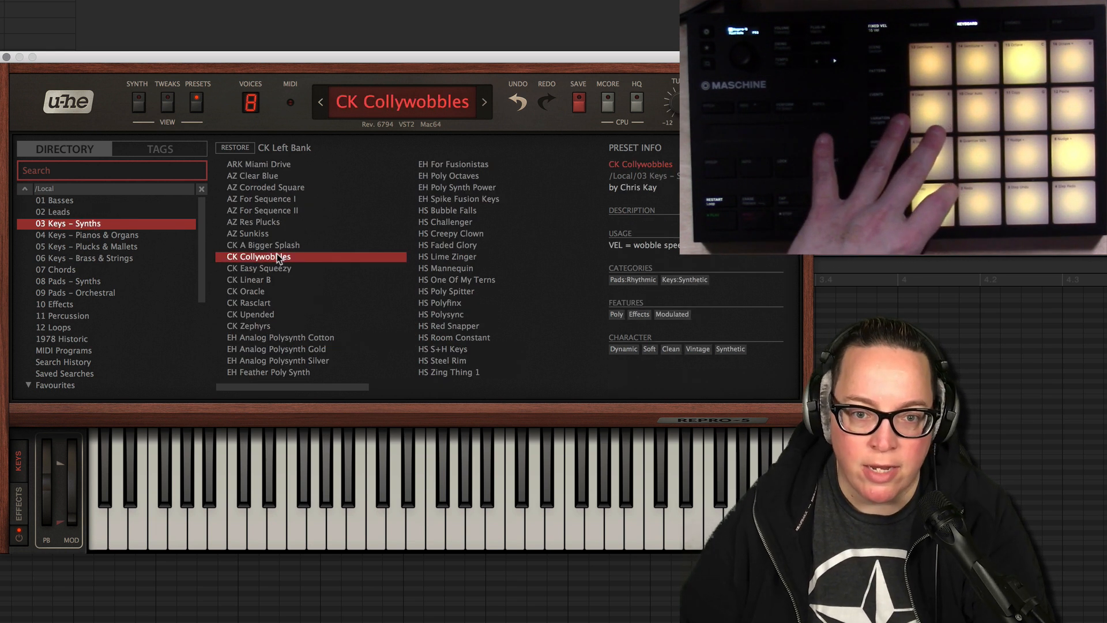
left_click(285, 246)
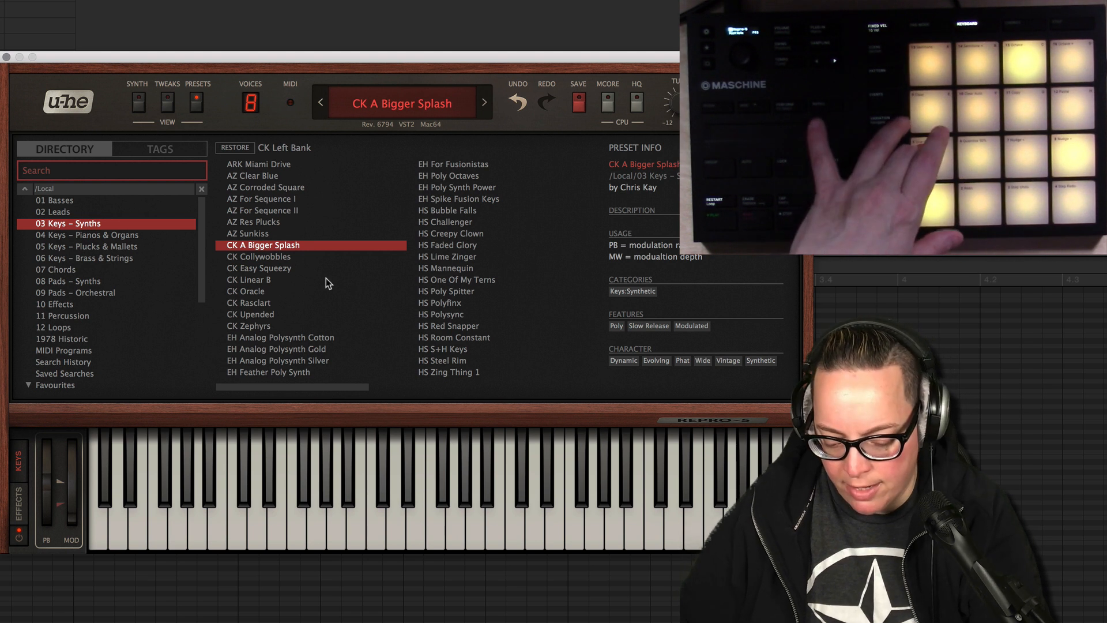
left_click(294, 280)
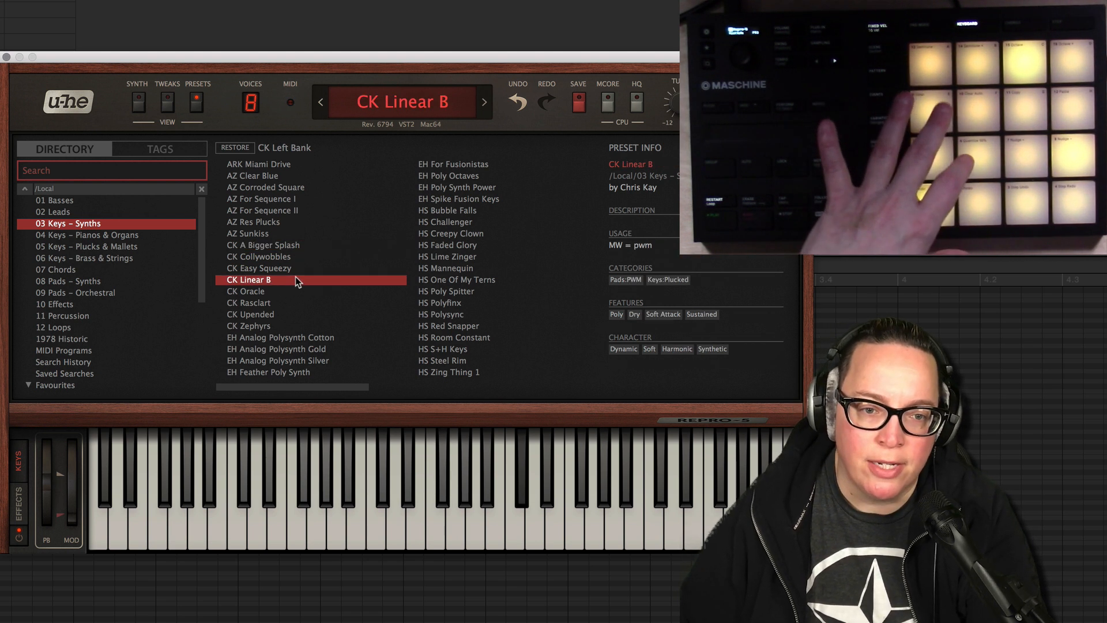
left_click(275, 316)
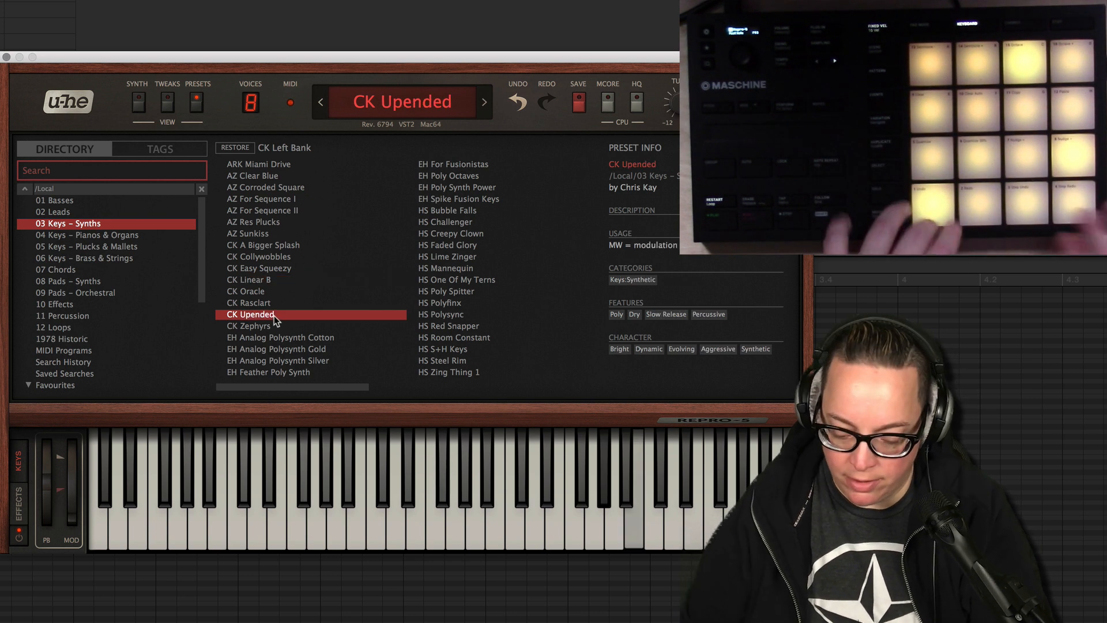
left_click(274, 340)
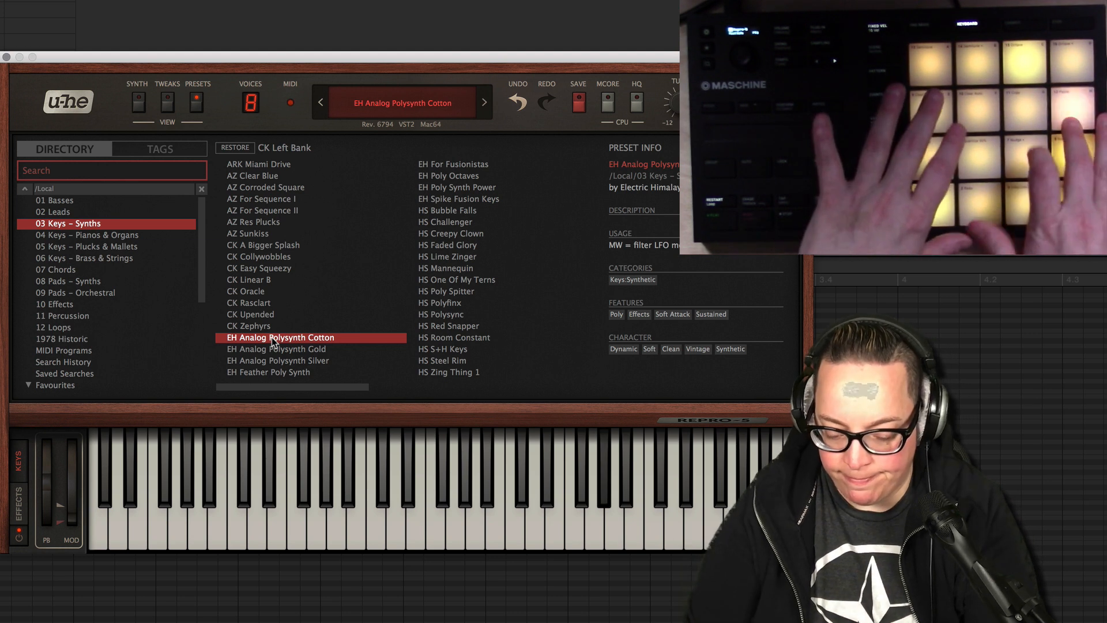
Audition the synth keys presets EH Analog Polysynth Silver and HS Room Constant.
left_click(282, 361)
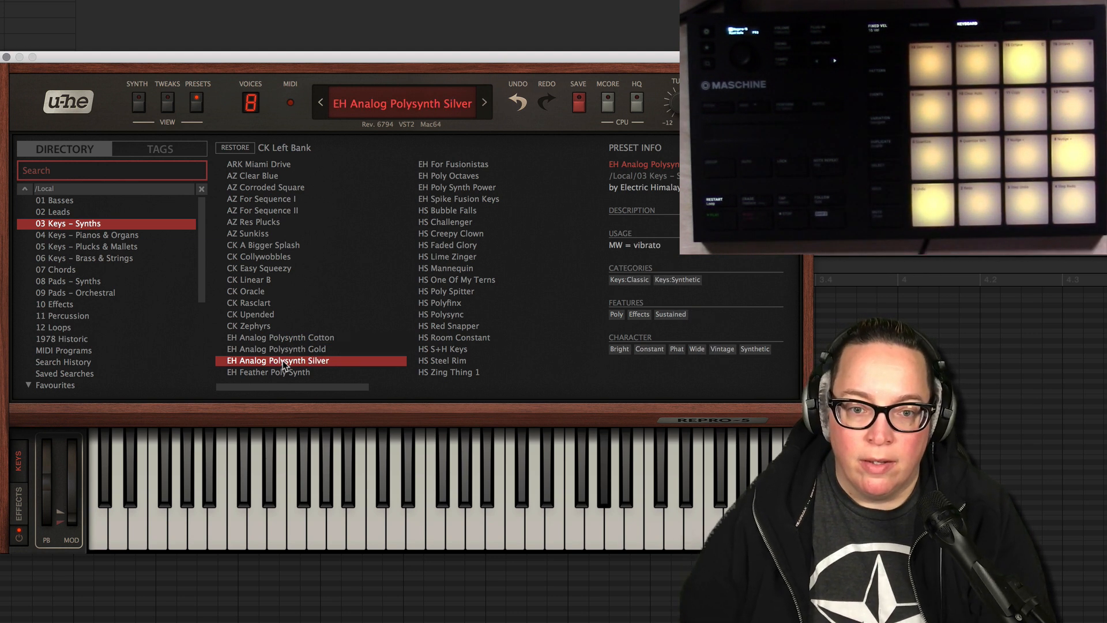
left_click(436, 338)
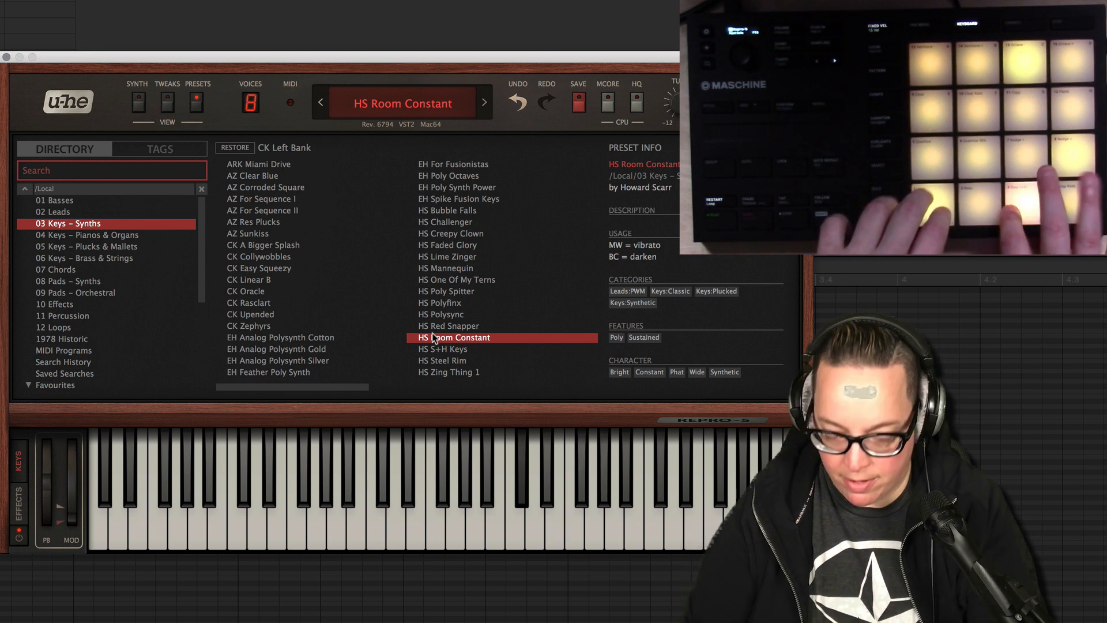
Audition the 04 Keys – Pianos & Organs presets ARK Goodbye Rita, ARK Hazy Memory, ARK Royal Invite and AZ Deep Blue.
left_click(102, 236)
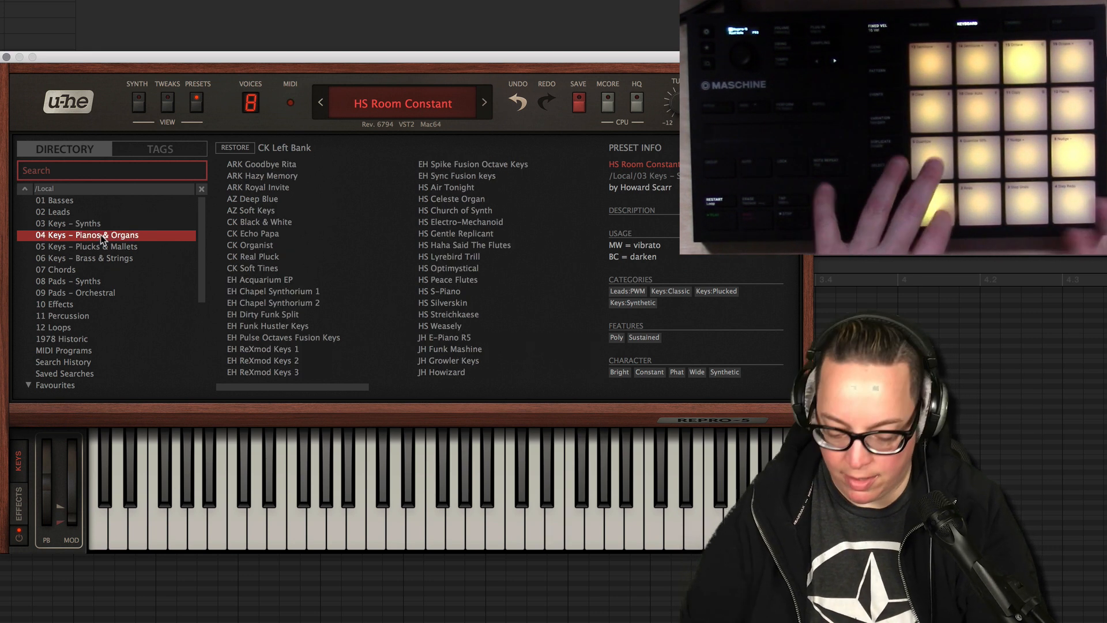
left_click(260, 165)
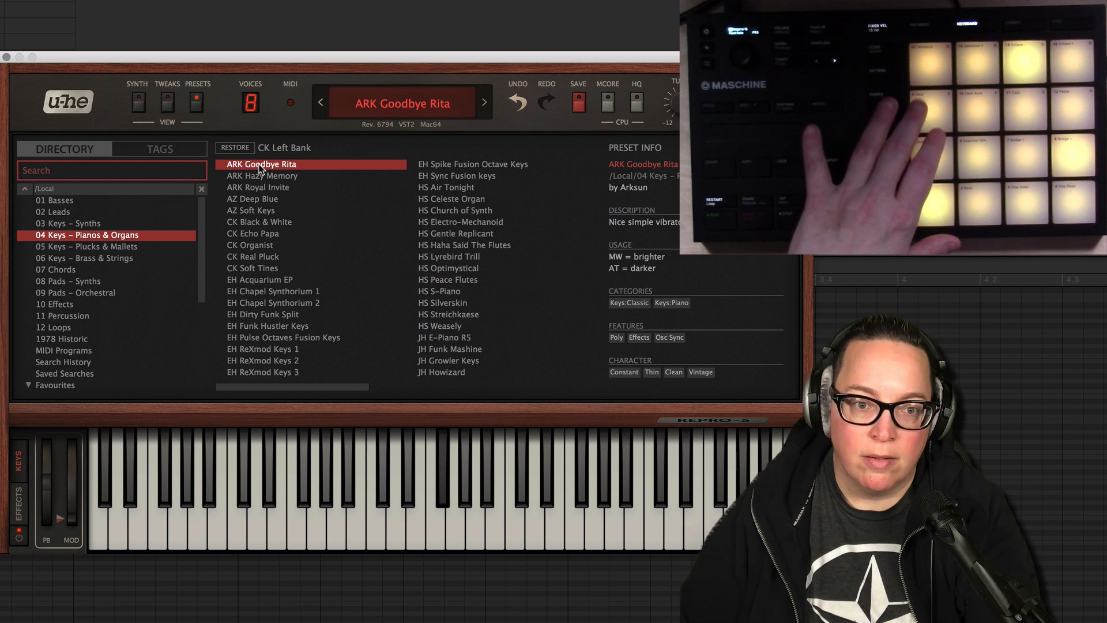
key("Down")
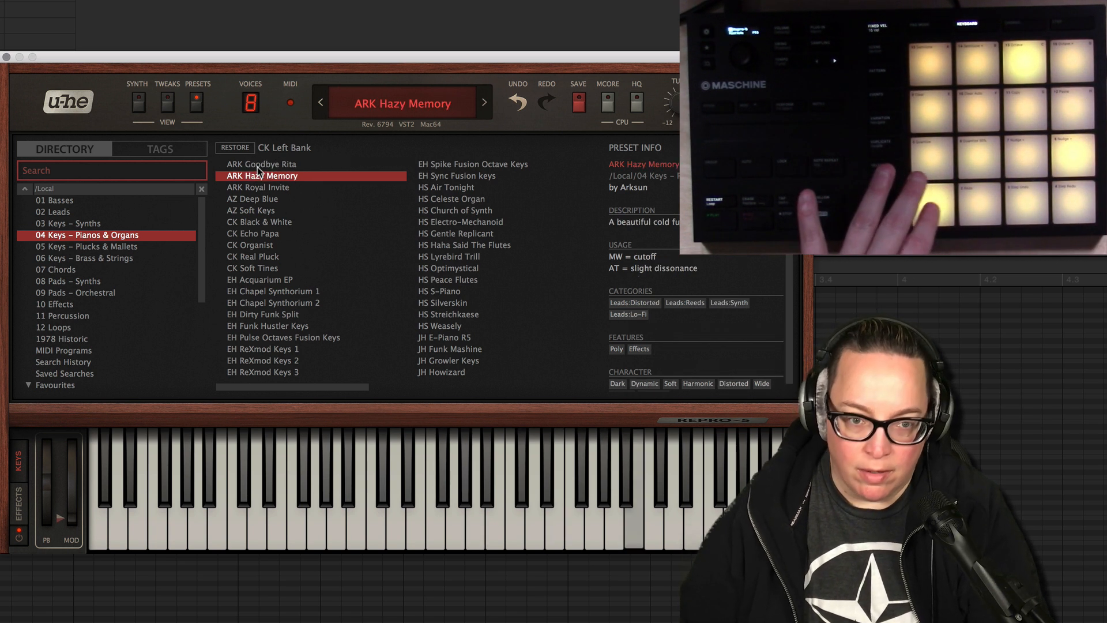
left_click(253, 188)
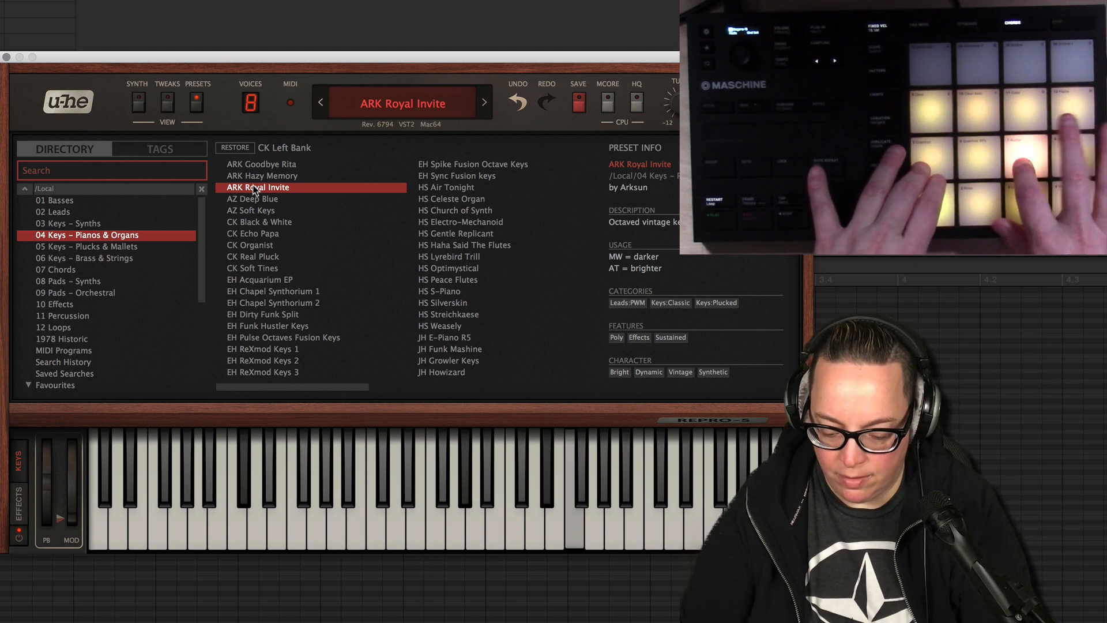
left_click(256, 200)
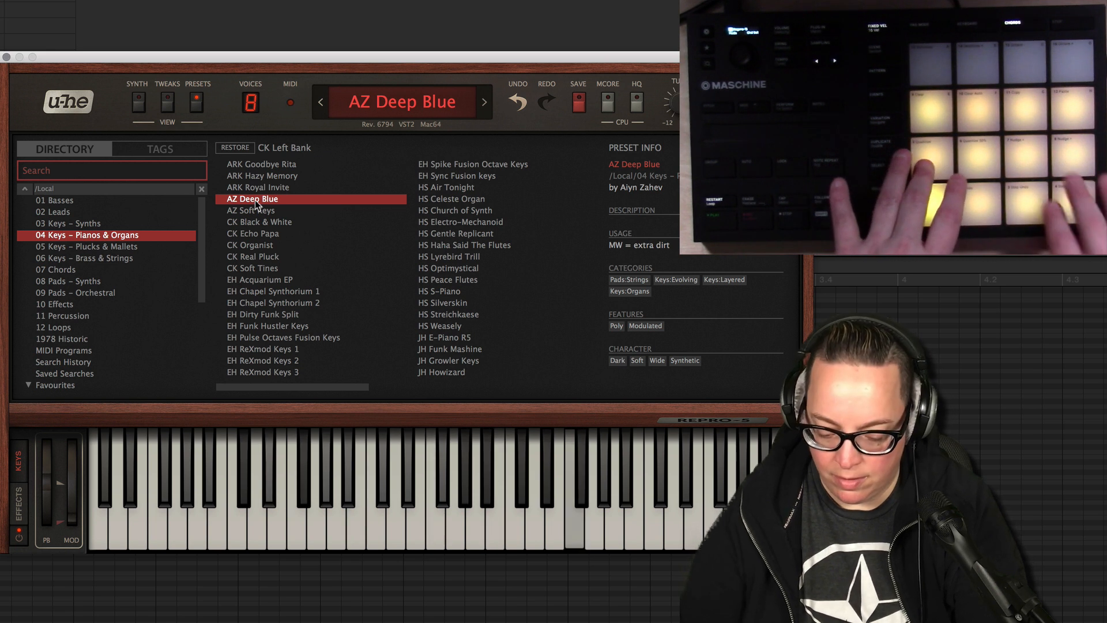
Audition the piano and organ presets CK Echo Papa, CK Organist, CK Real Pluck, CK Soft Tines and EH Chapel Synthorium 1.
left_click(256, 233)
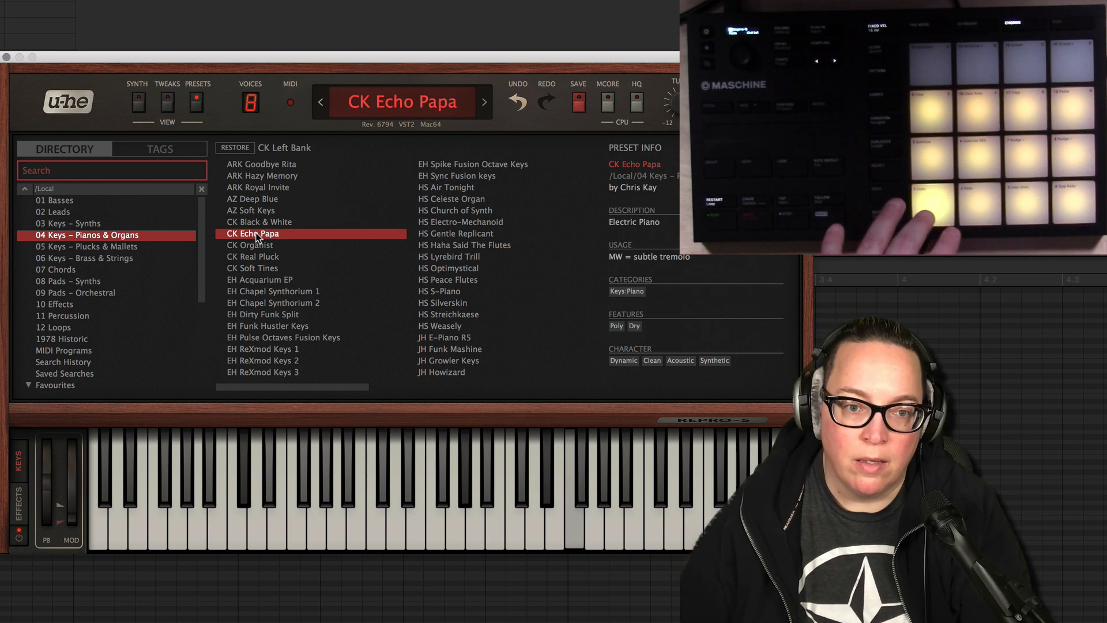
left_click(254, 244)
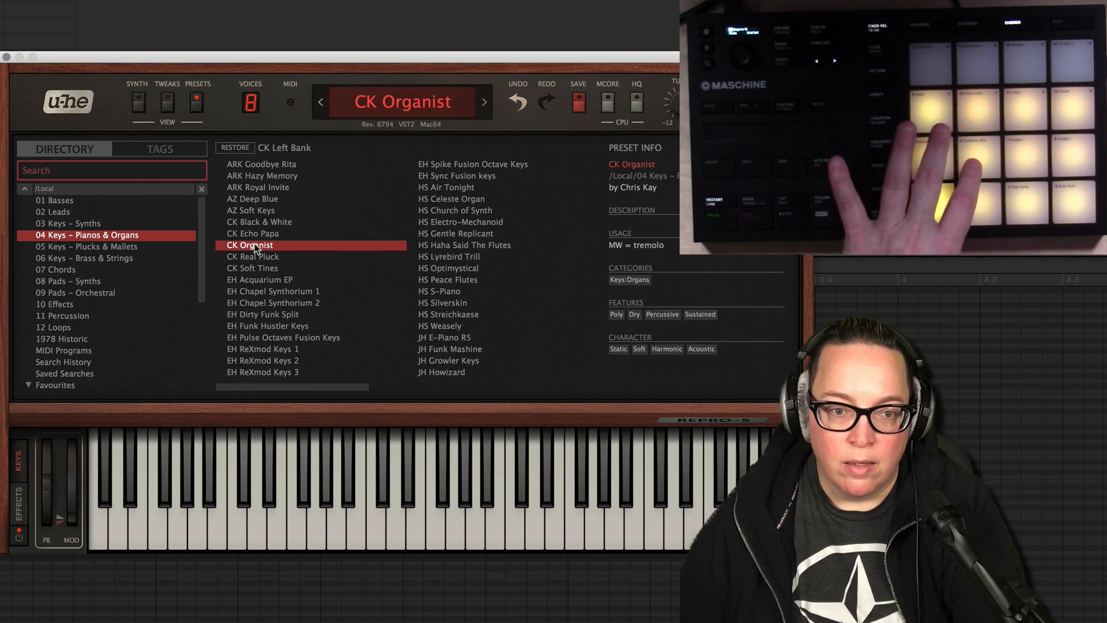
left_click(278, 259)
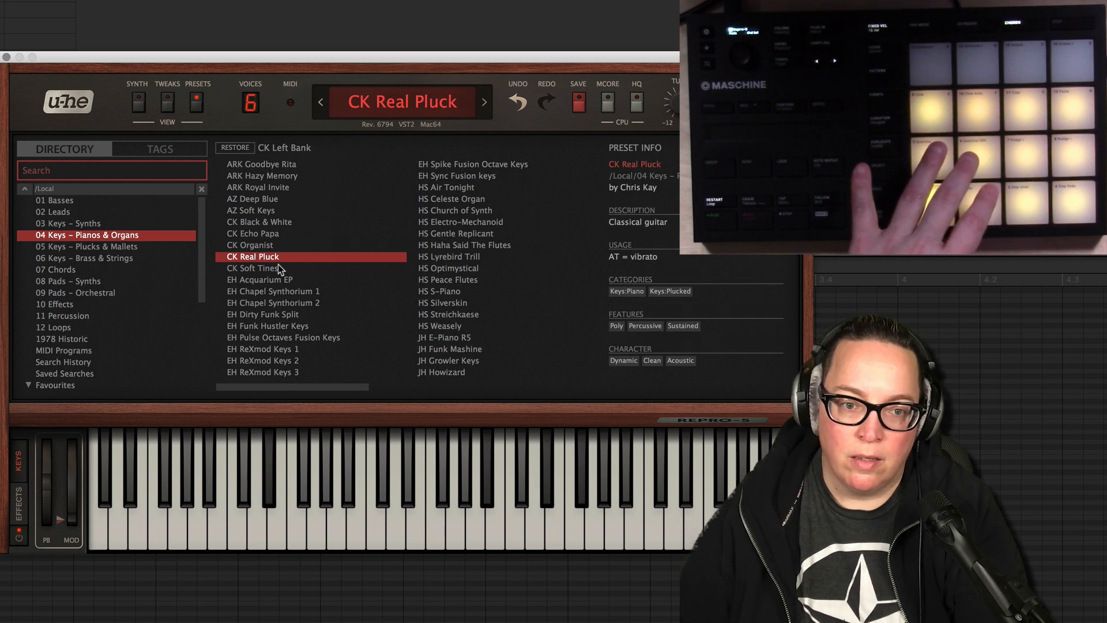
left_click(278, 267)
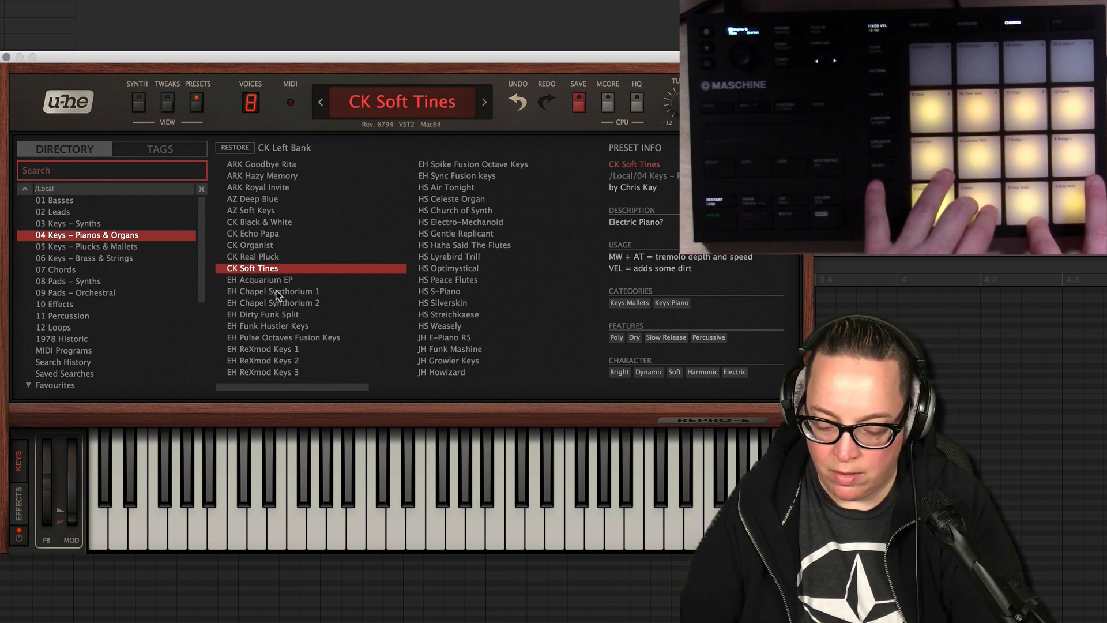
left_click(275, 291)
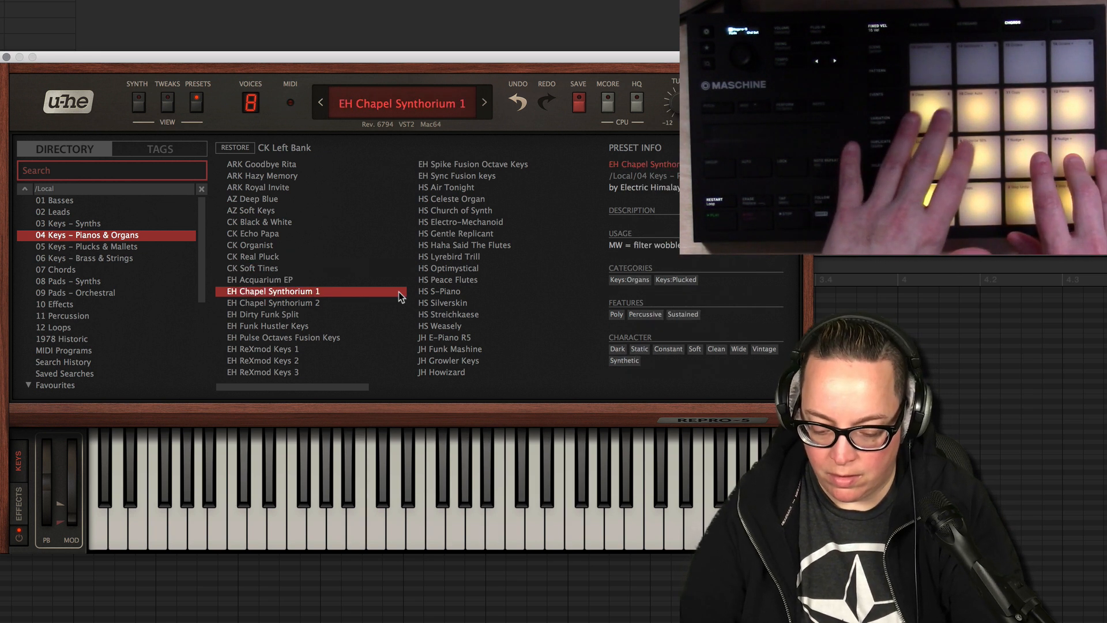
Audition the piano and organ presets HS S-Piano, HS Streichkaese, TUC Skylight Keys and TUC Soft Flute.
left_click(442, 287)
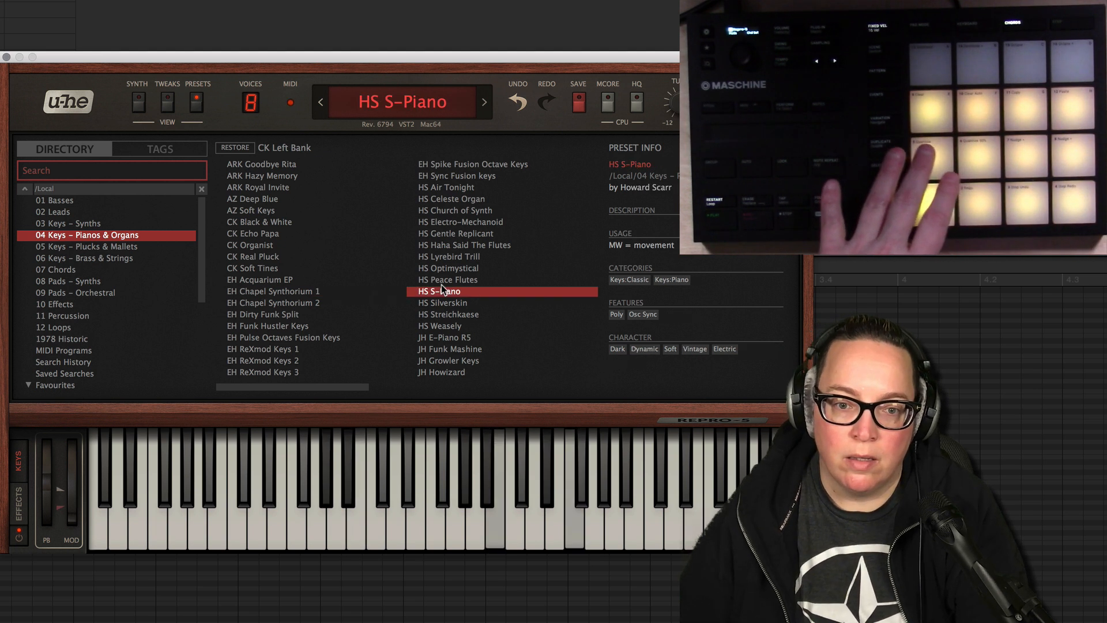
left_click(453, 314)
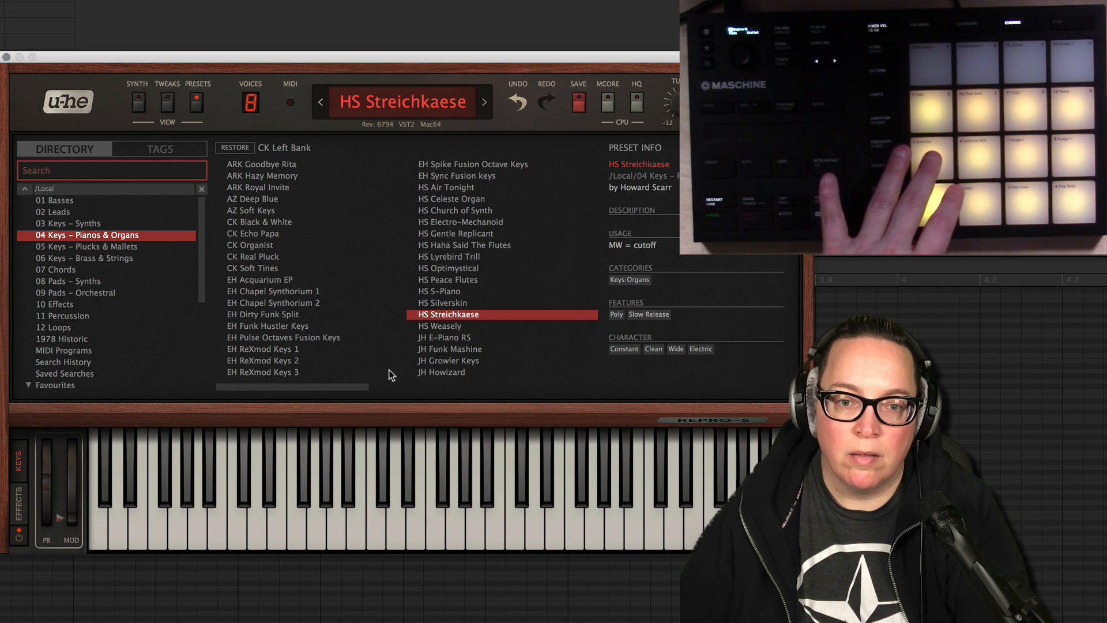
left_click(427, 386)
left_click(469, 257)
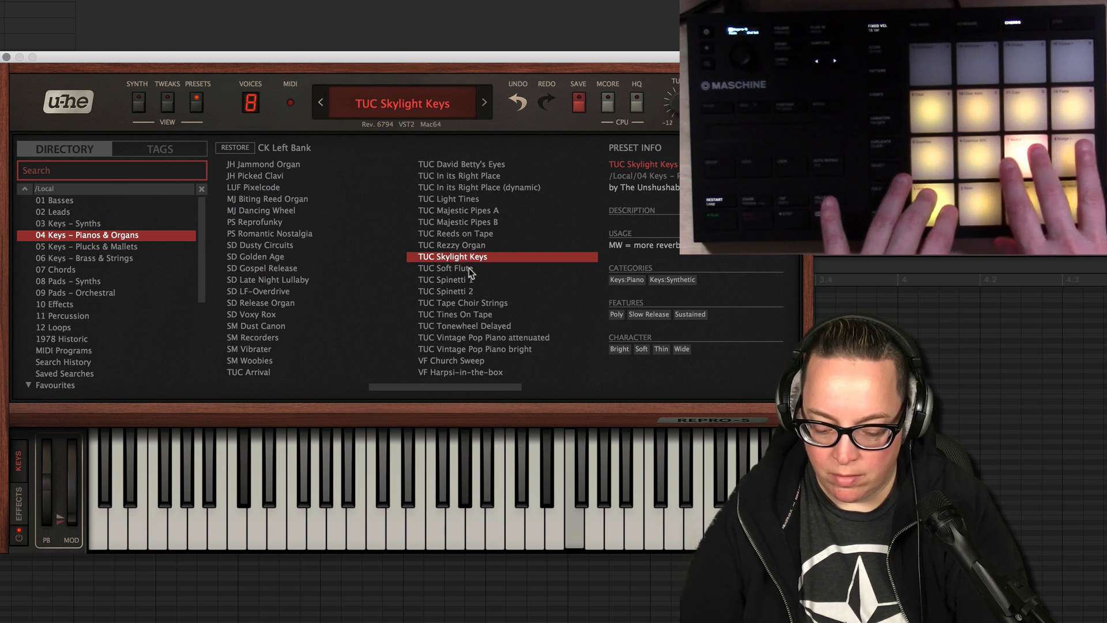
left_click(470, 269)
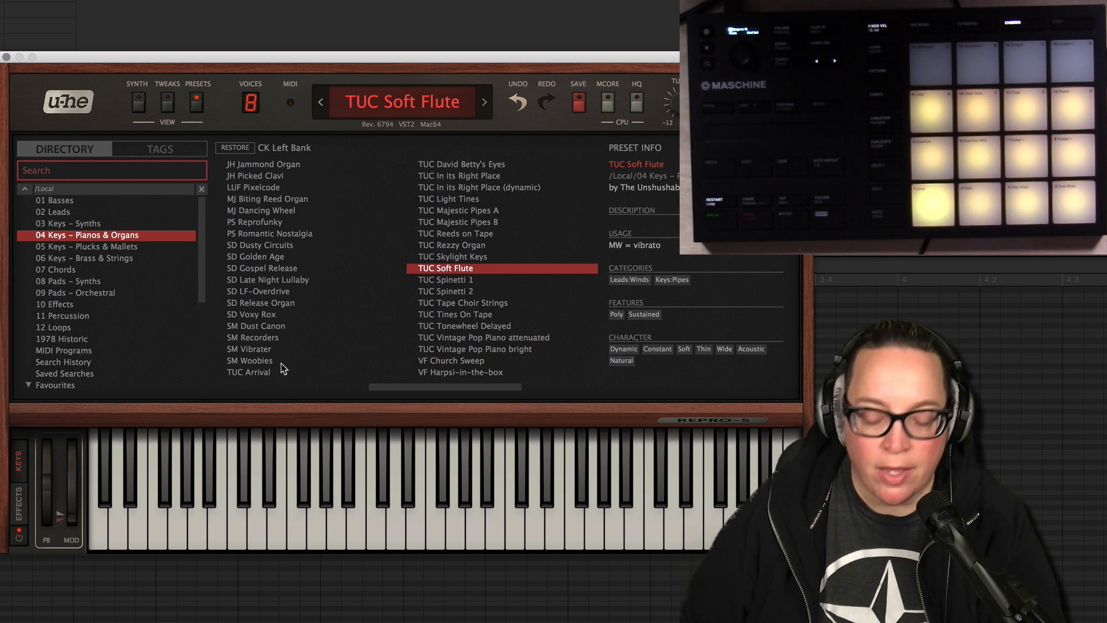
Audition the 05 Keys – Plucks & Mallets presets AZ Forests, AZ Trance Pluck, AZ Velvet, AZ Water Bell and AZ WaterWheel.
left_click(77, 247)
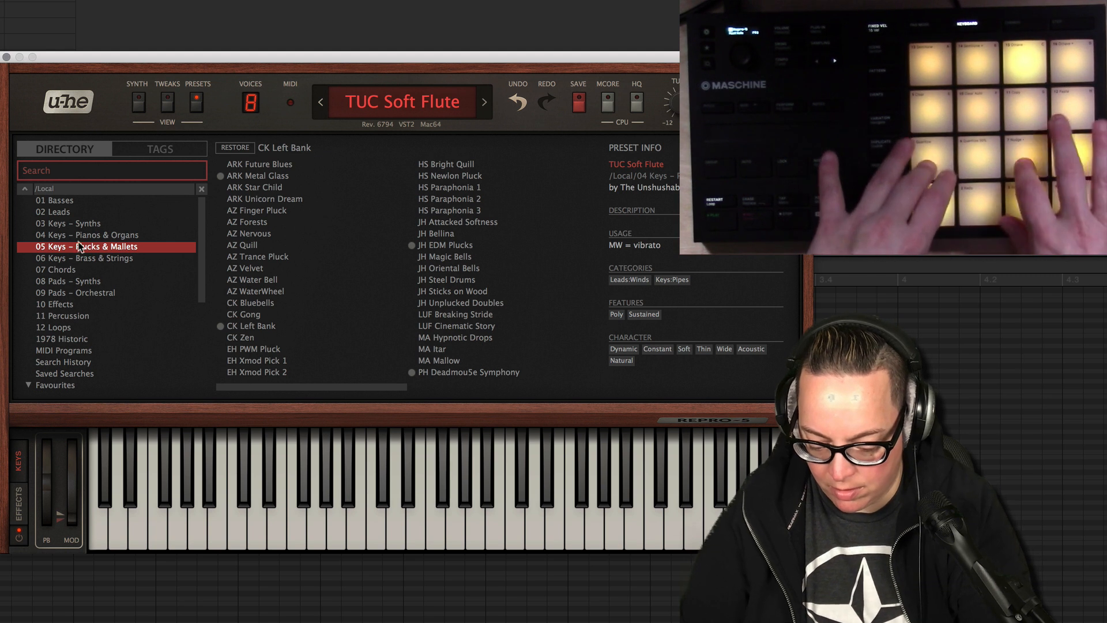
left_click(251, 223)
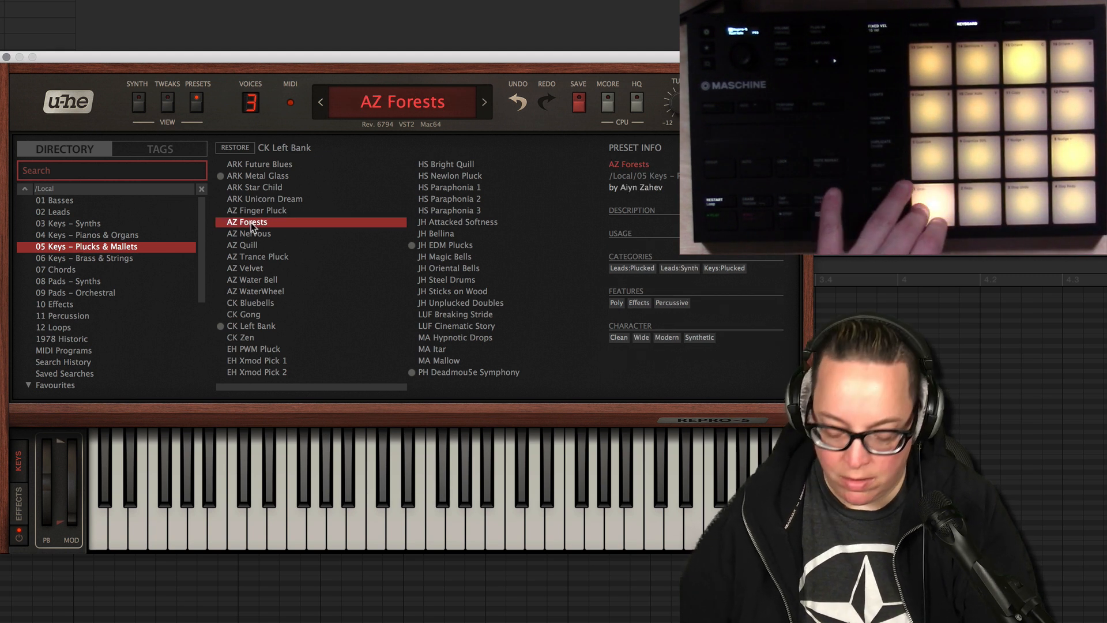
left_click(270, 256)
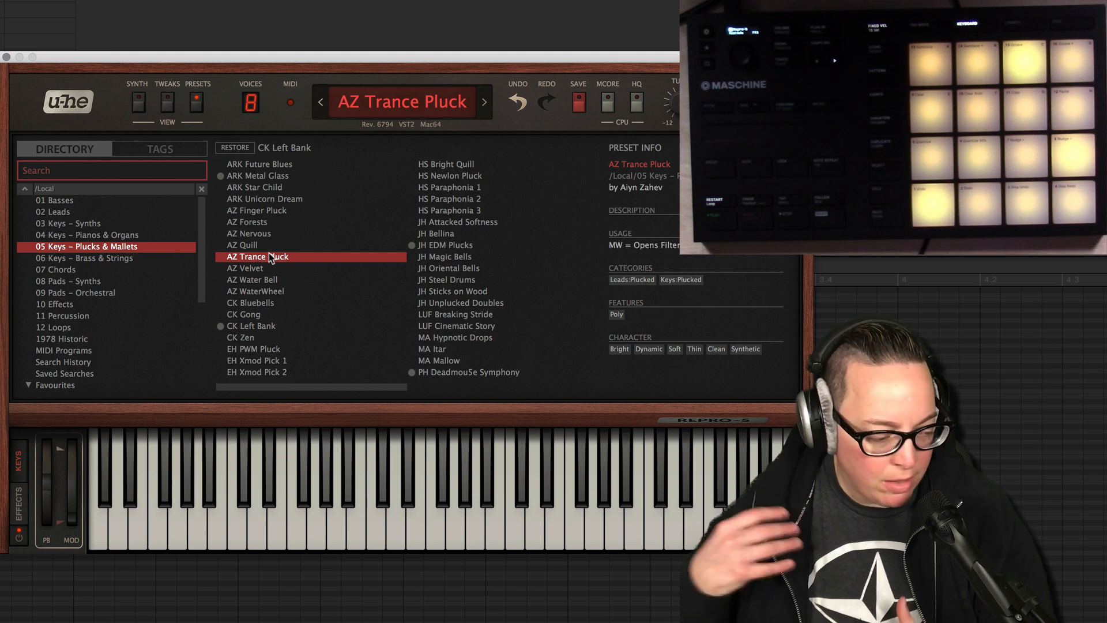
left_click(256, 270)
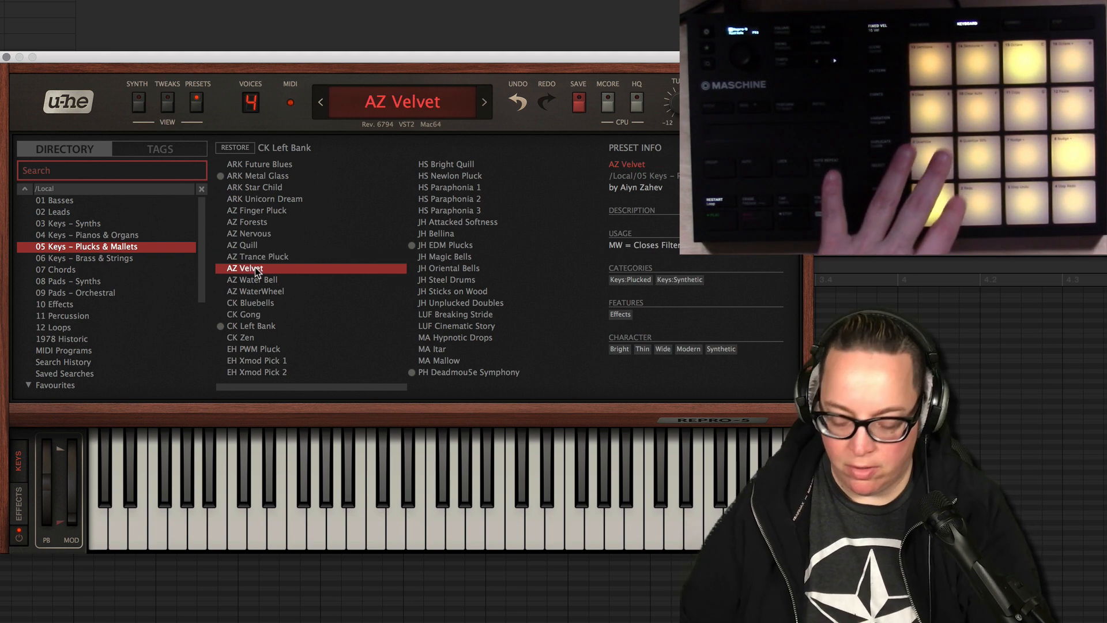
left_click(255, 281)
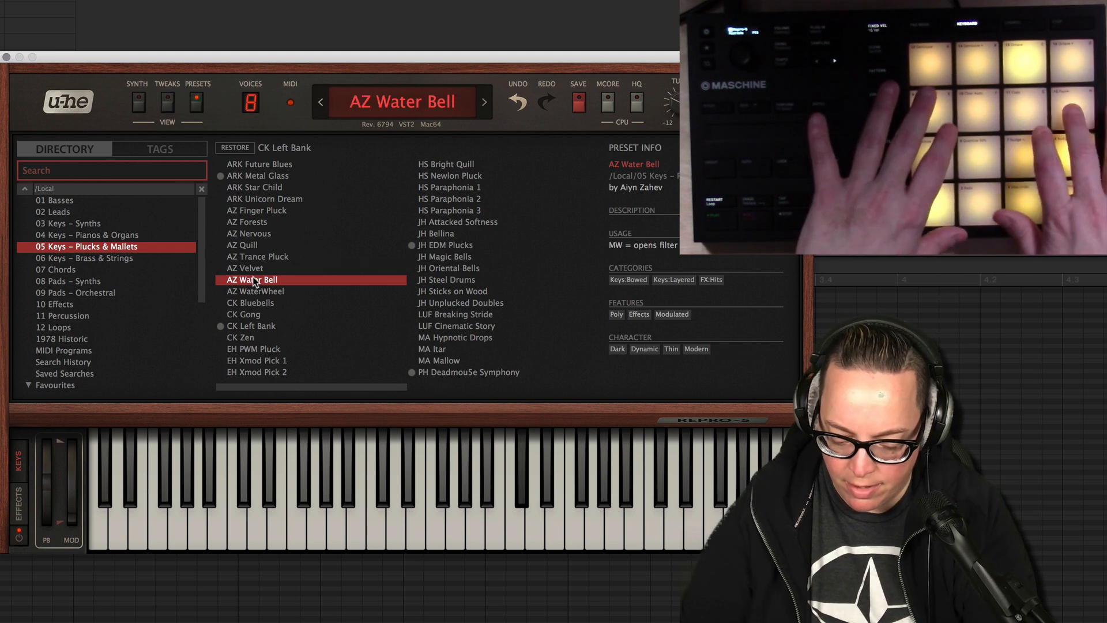
left_click(257, 292)
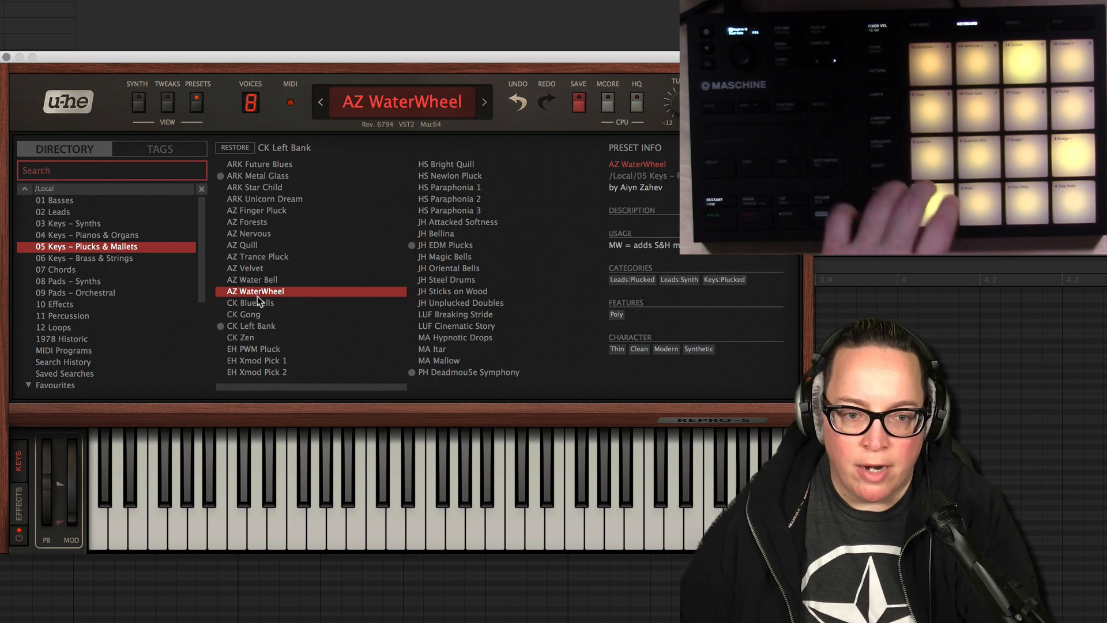
Audition the CK Gong, CK Left Bank, JH EDM Plucks and PH Deadmou5 Symphony presets from the Plucks & Mallets folder.
left_click(263, 314)
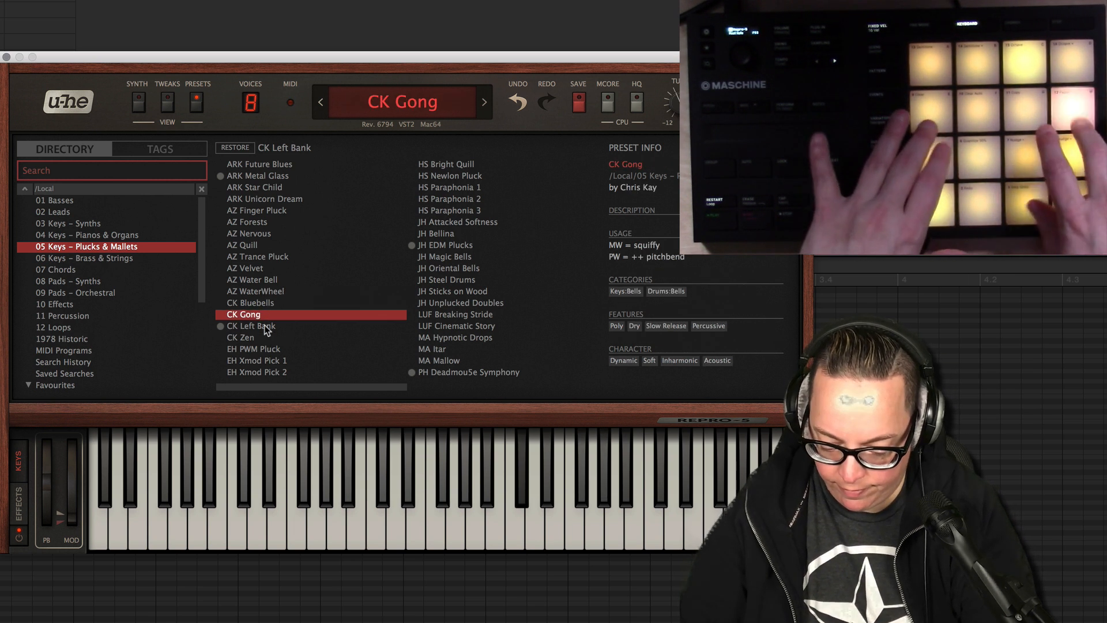
left_click(266, 326)
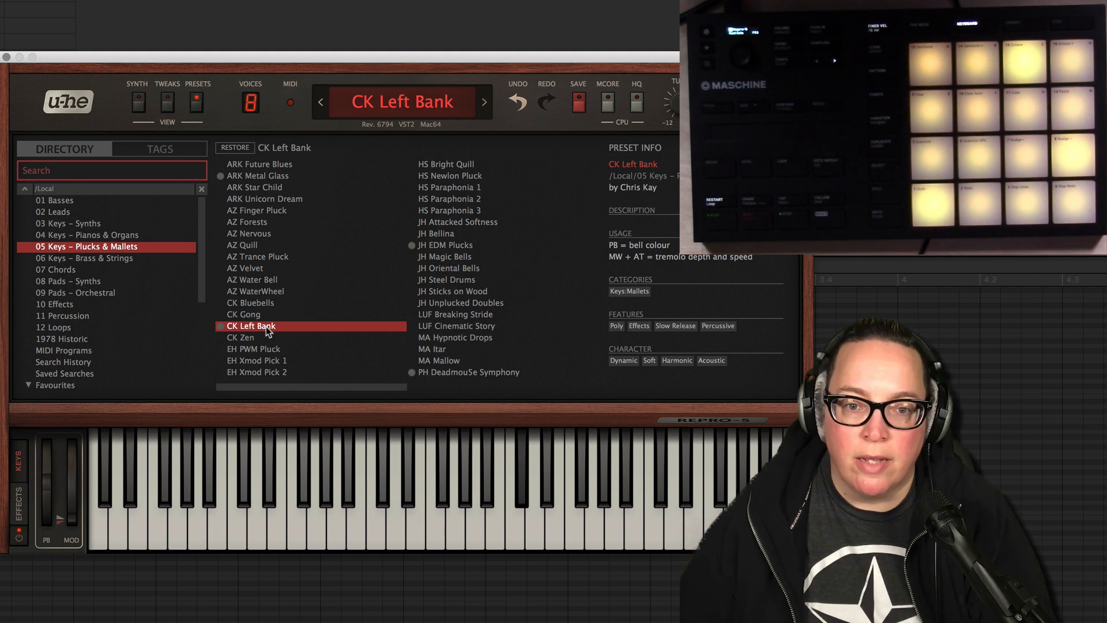
left_click(451, 259)
left_click(454, 247)
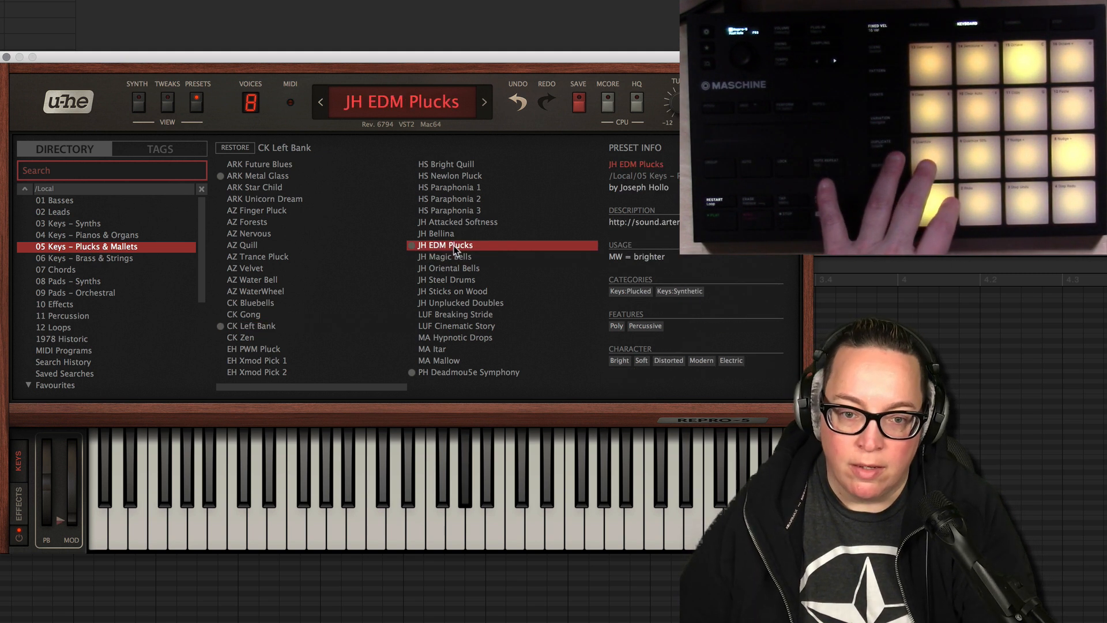
left_click(444, 372)
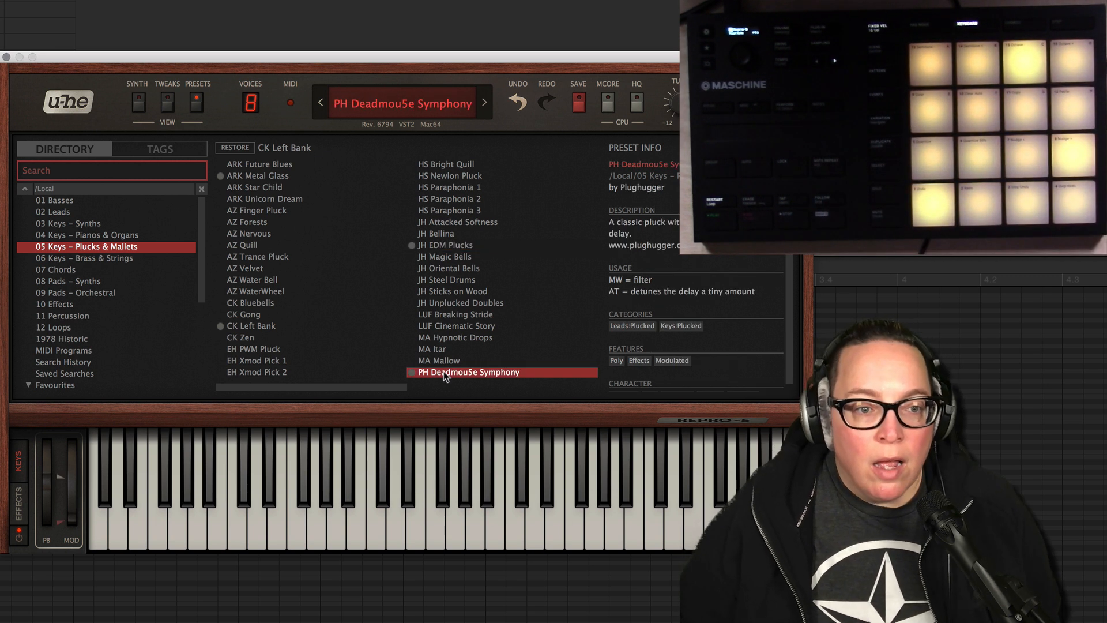
Audition CK Marcato, CK Pure Wool, HS Poly Banana and EH Tangerine Brass Solo from the 06 Keys - Brass & Strings folder.
left_click(112, 258)
left_click(251, 246)
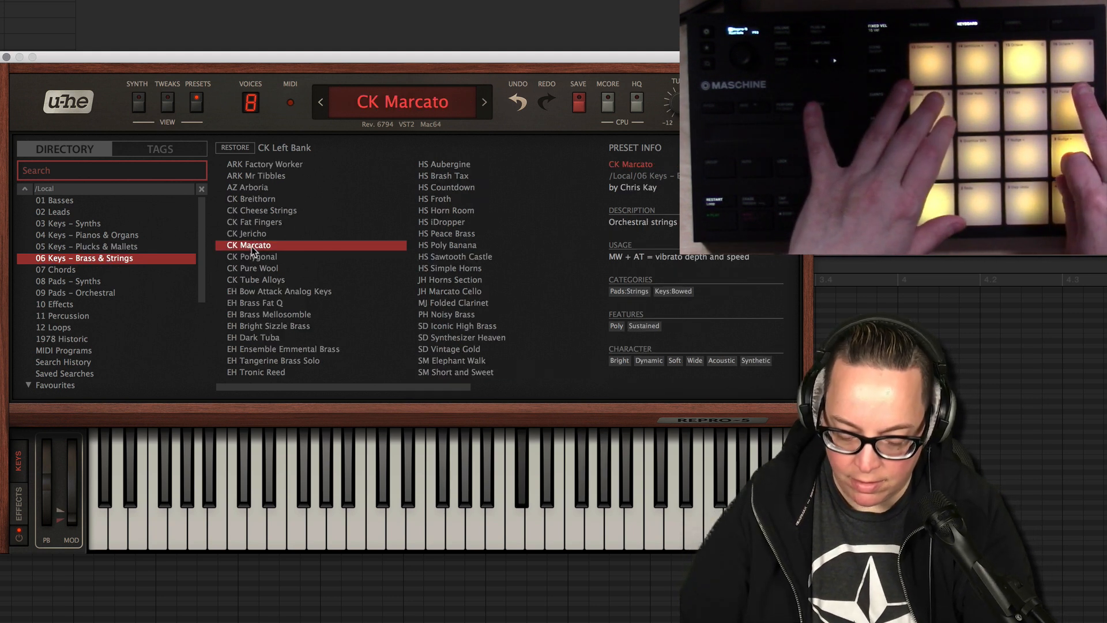
left_click(288, 269)
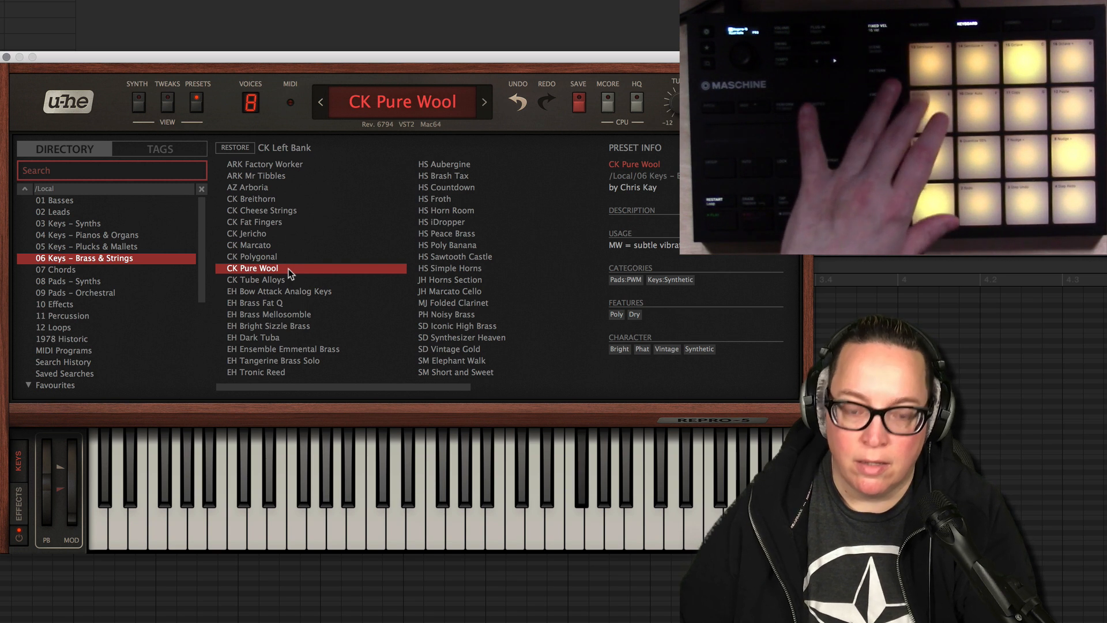
left_click(443, 248)
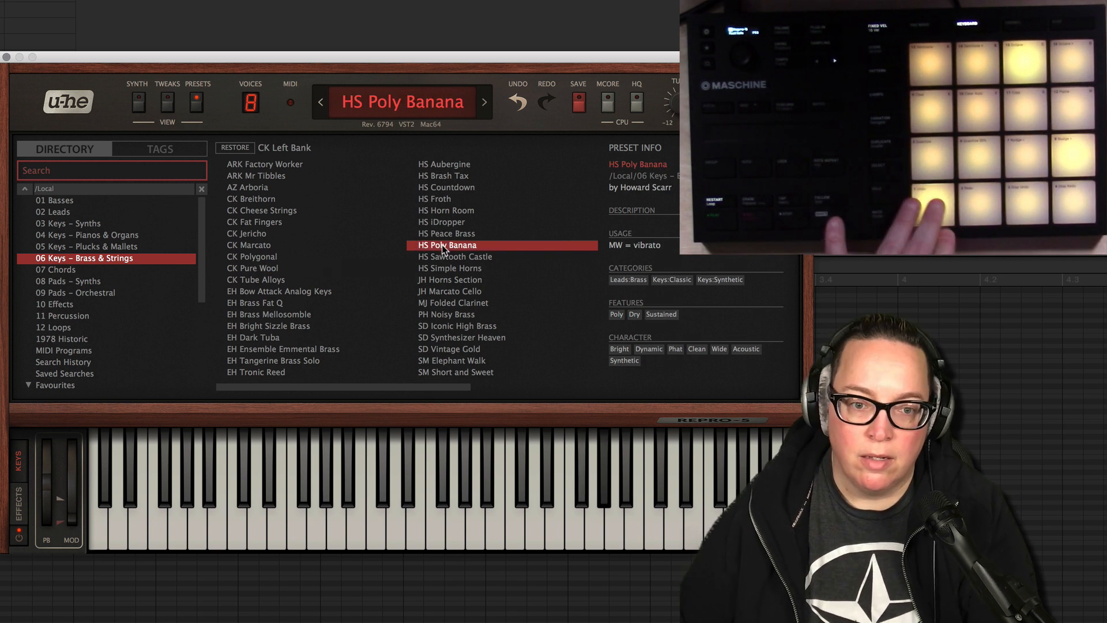
left_click(283, 359)
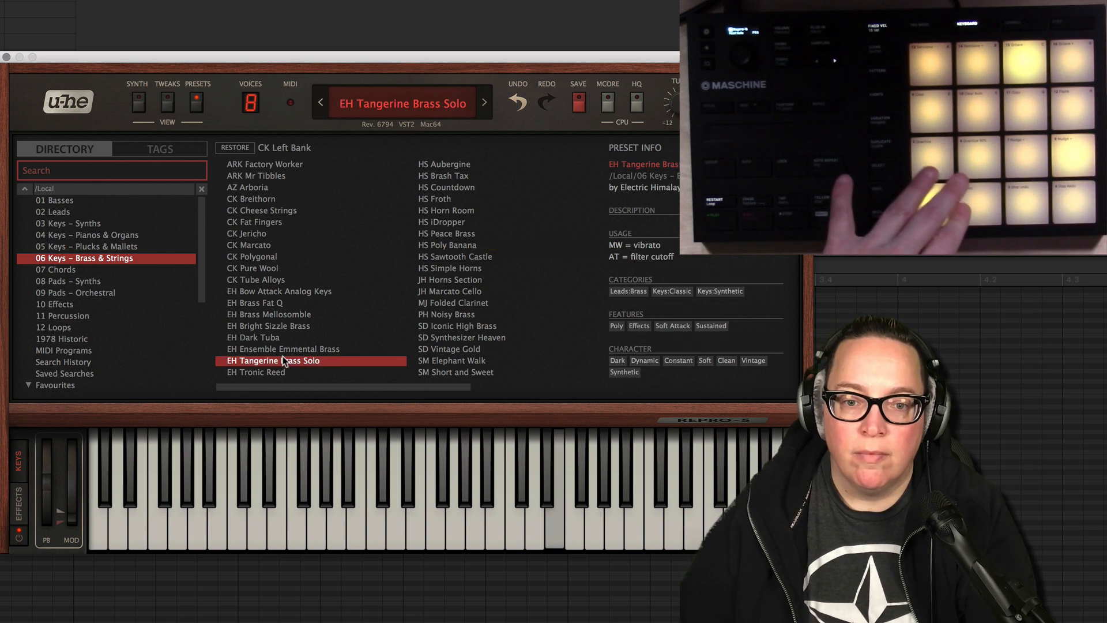
Audition the brass presets SM Short and Sweet, SM Elephant Walk, HS Brash Tax and SM Wheelbase, plus CK The Ninth from 07 Chords.
left_click(456, 372)
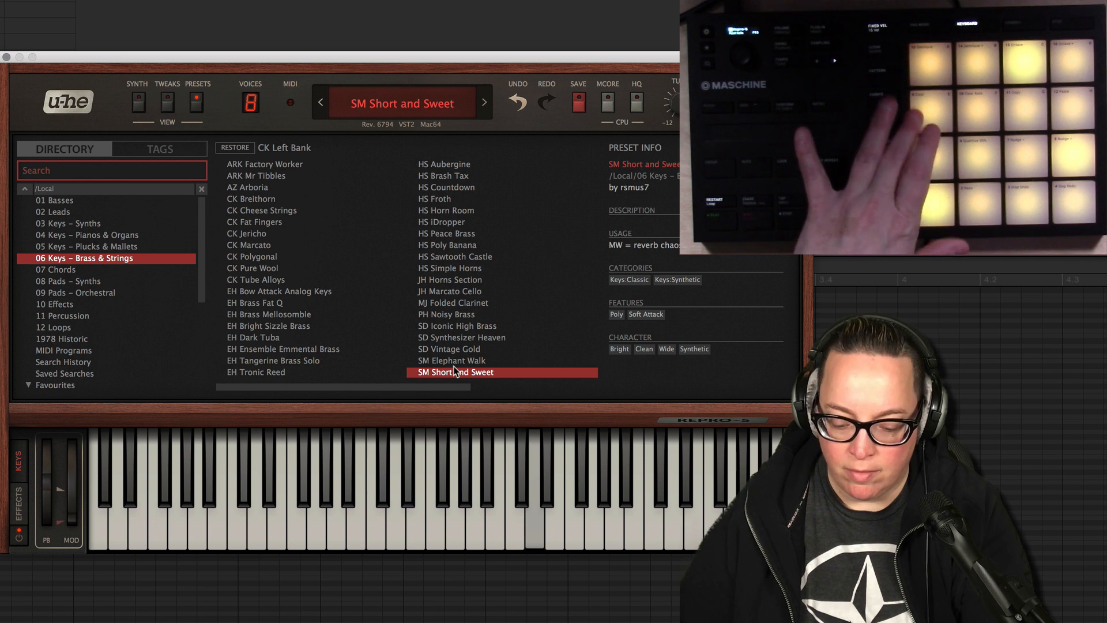
left_click(455, 362)
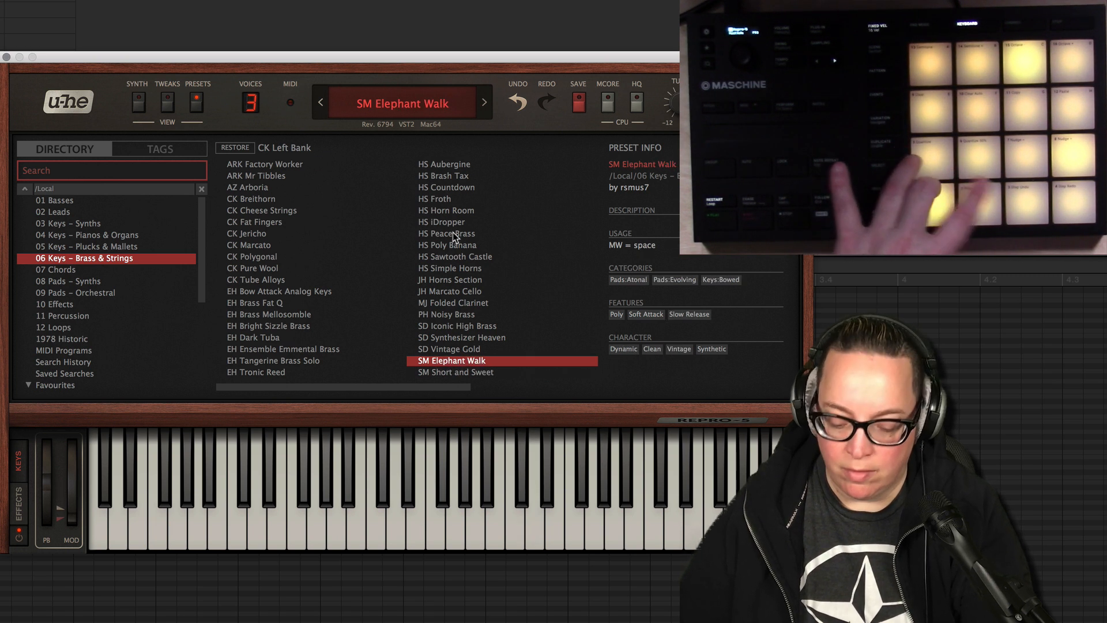
left_click(449, 176)
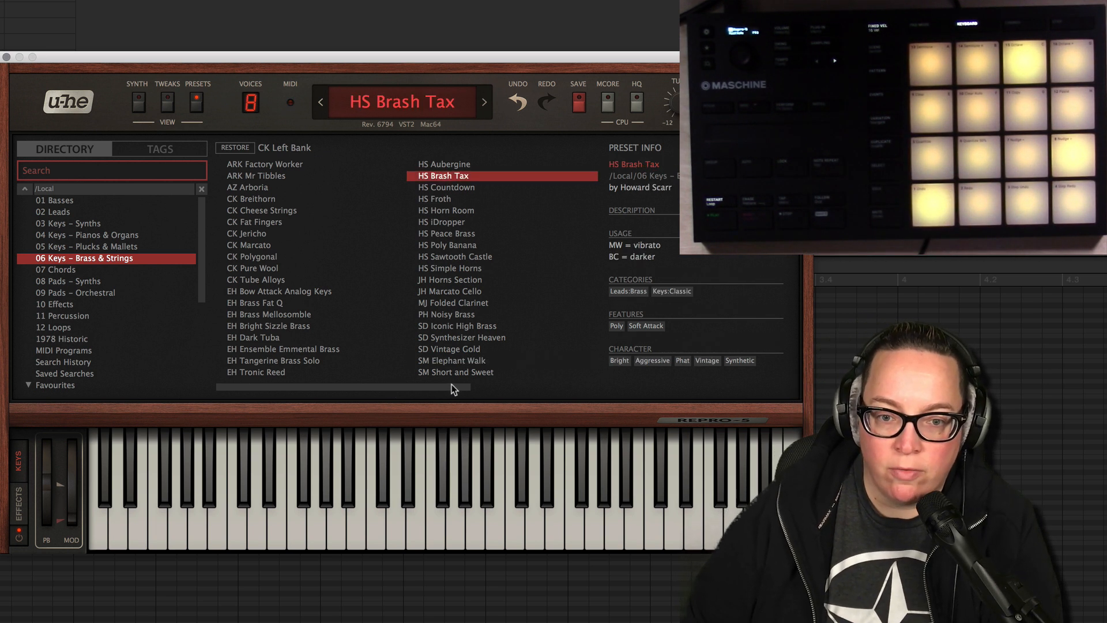
left_click(512, 386)
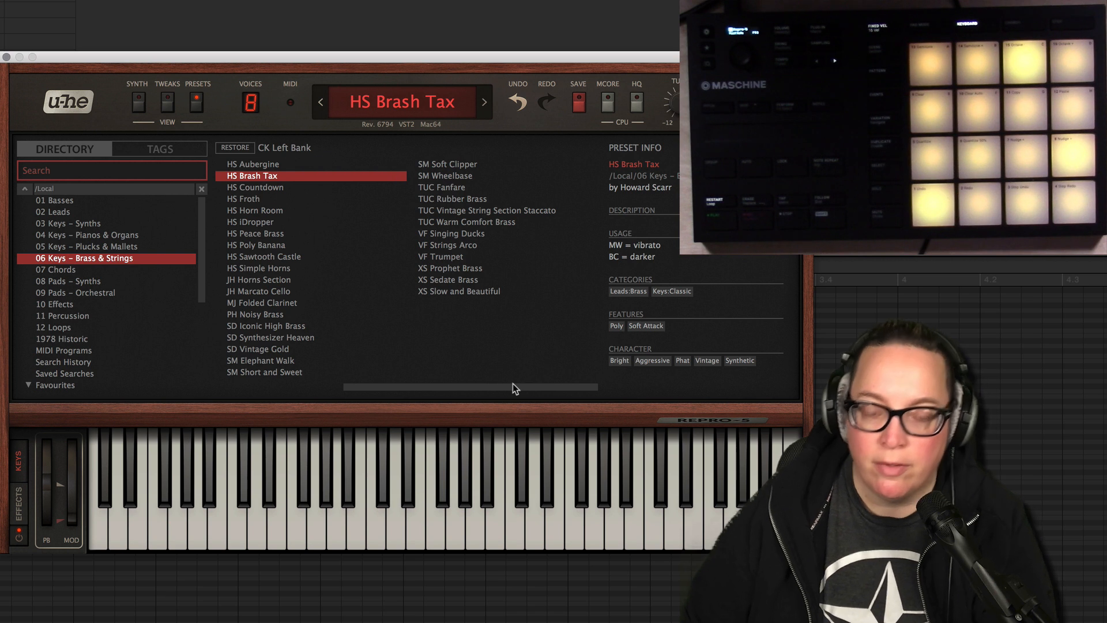
left_click(451, 177)
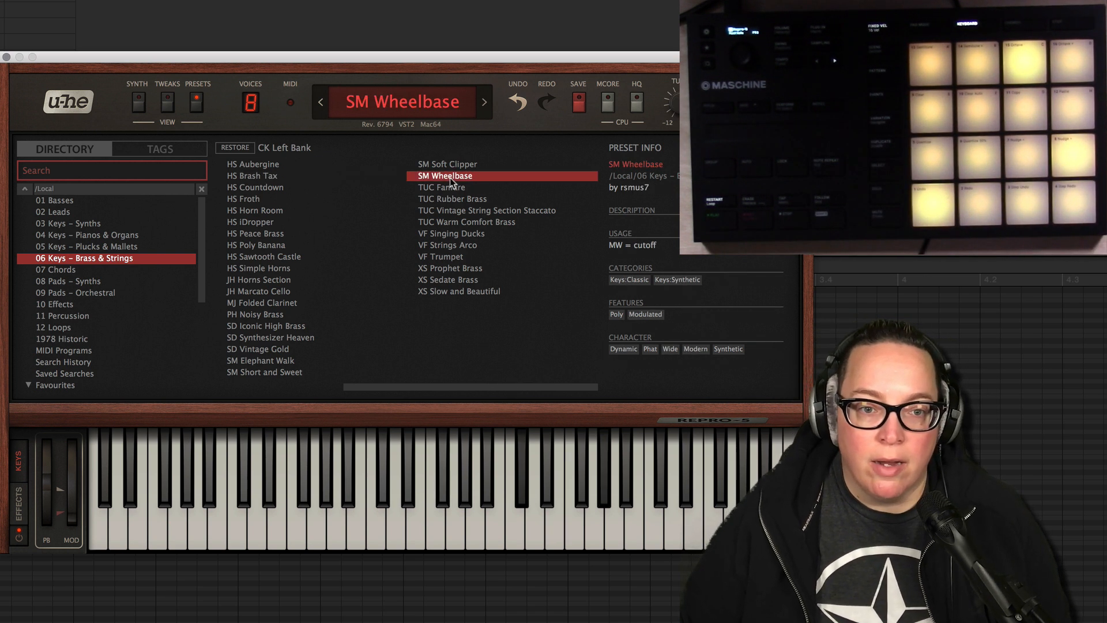
left_click(61, 269)
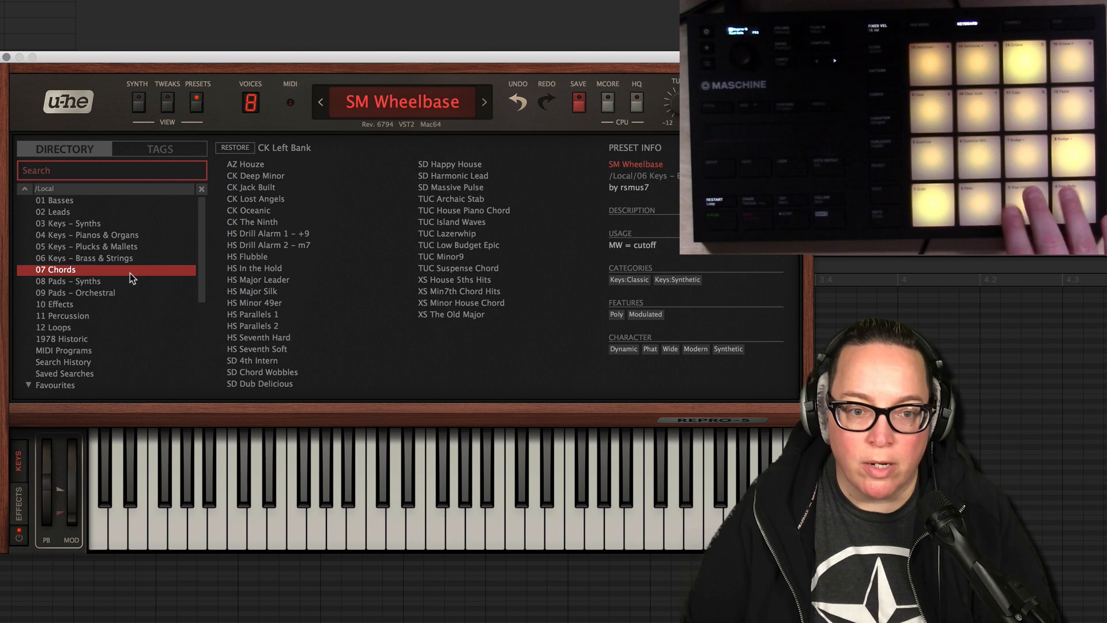
left_click(266, 222)
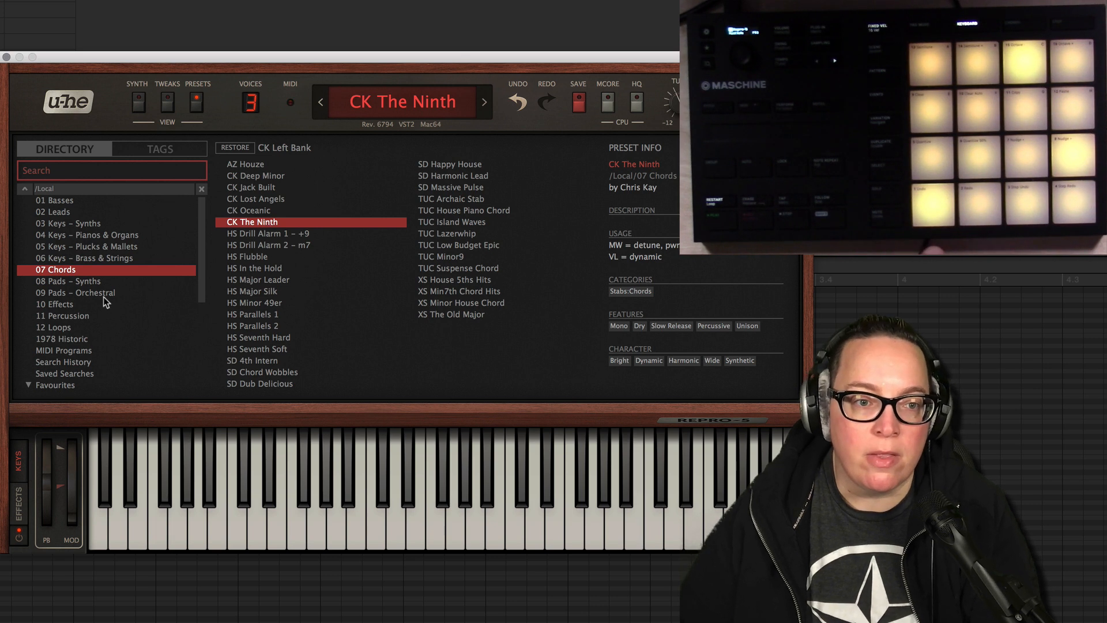
Audition AZ Holy Gates, AZ Omen, HS Glass Glider, CK Inside A Cloud and HS Personal Drone from the 08 Pads - Synths folder.
left_click(94, 282)
scroll(94, 282, "down", 5)
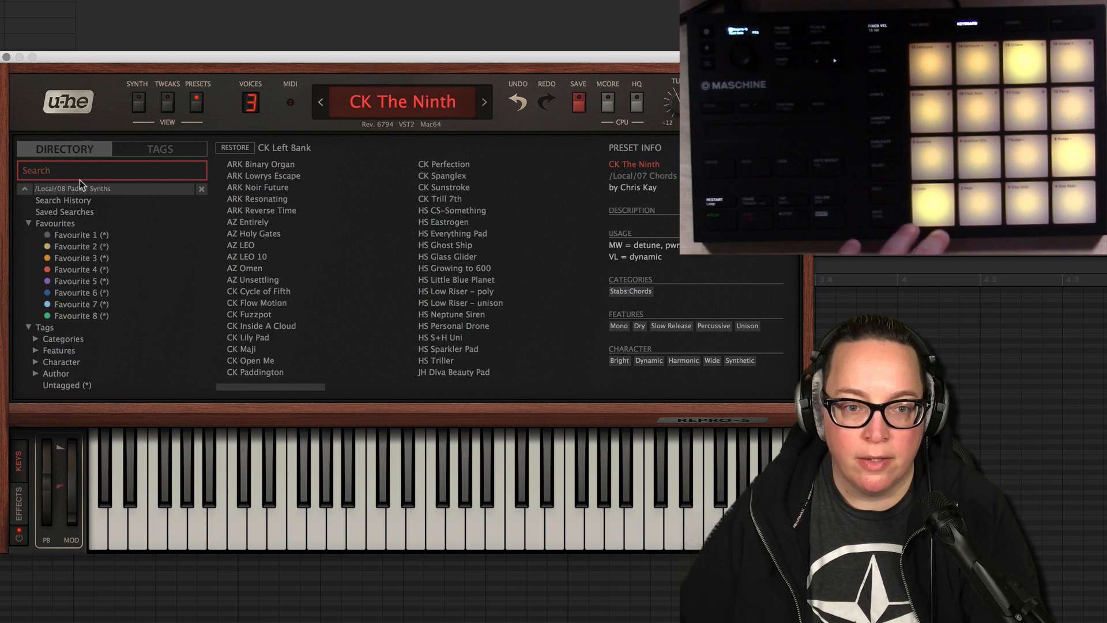
left_click(26, 189)
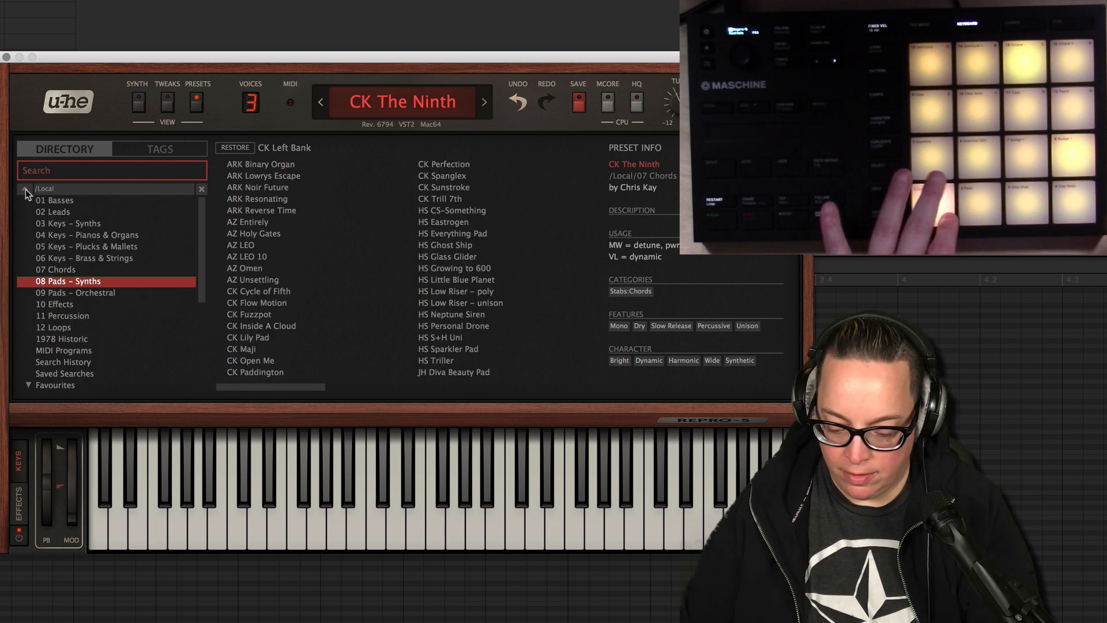
left_click(258, 230)
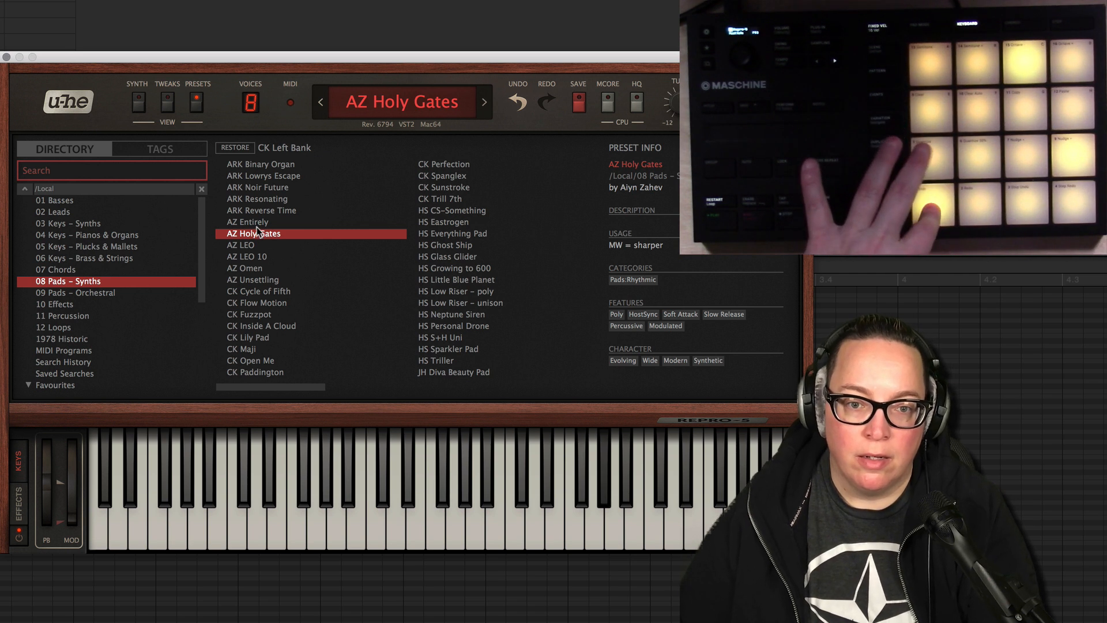
left_click(251, 267)
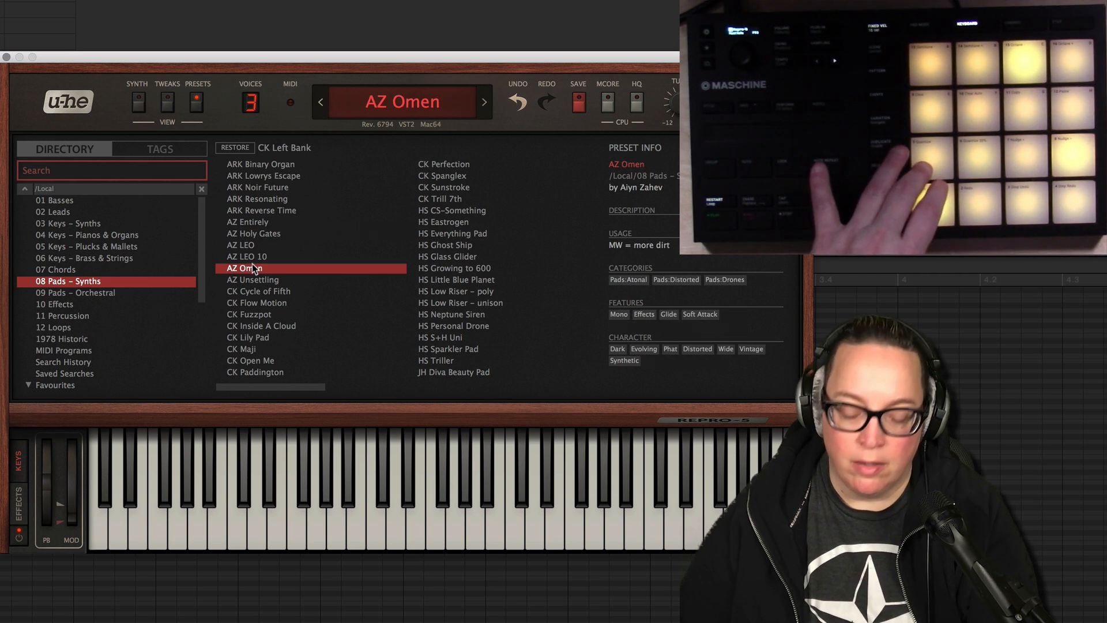
left_click(449, 257)
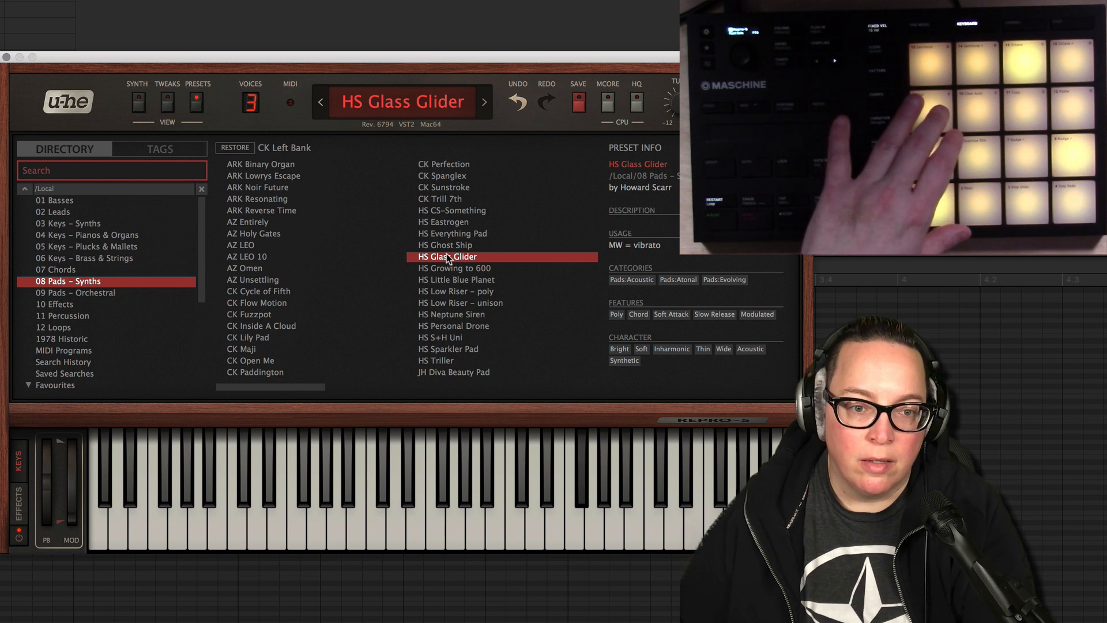
left_click(252, 326)
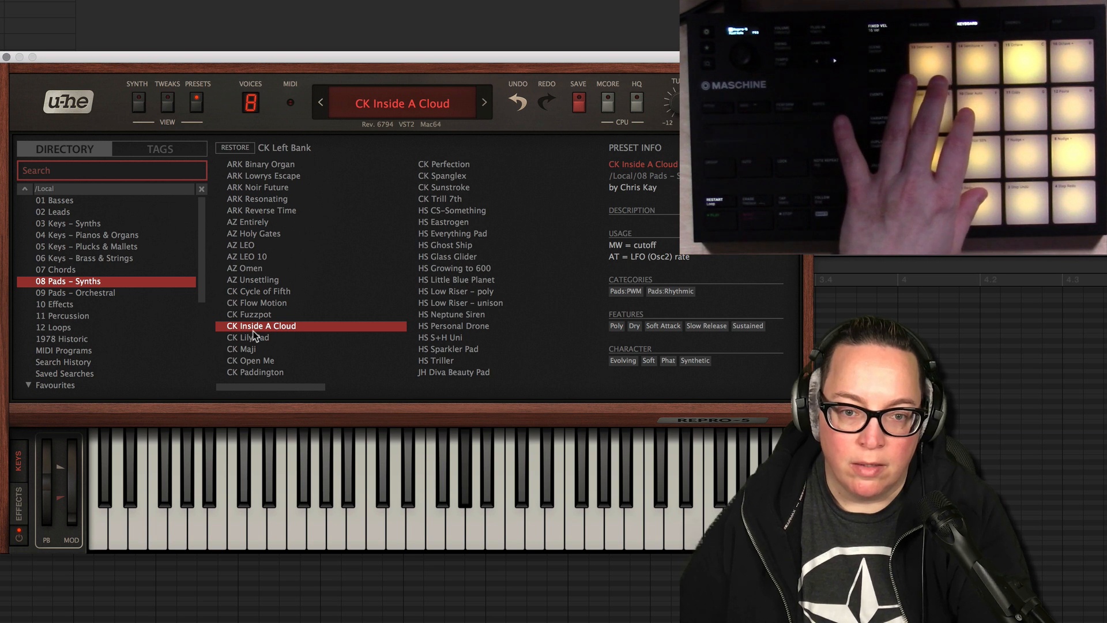
left_click(458, 325)
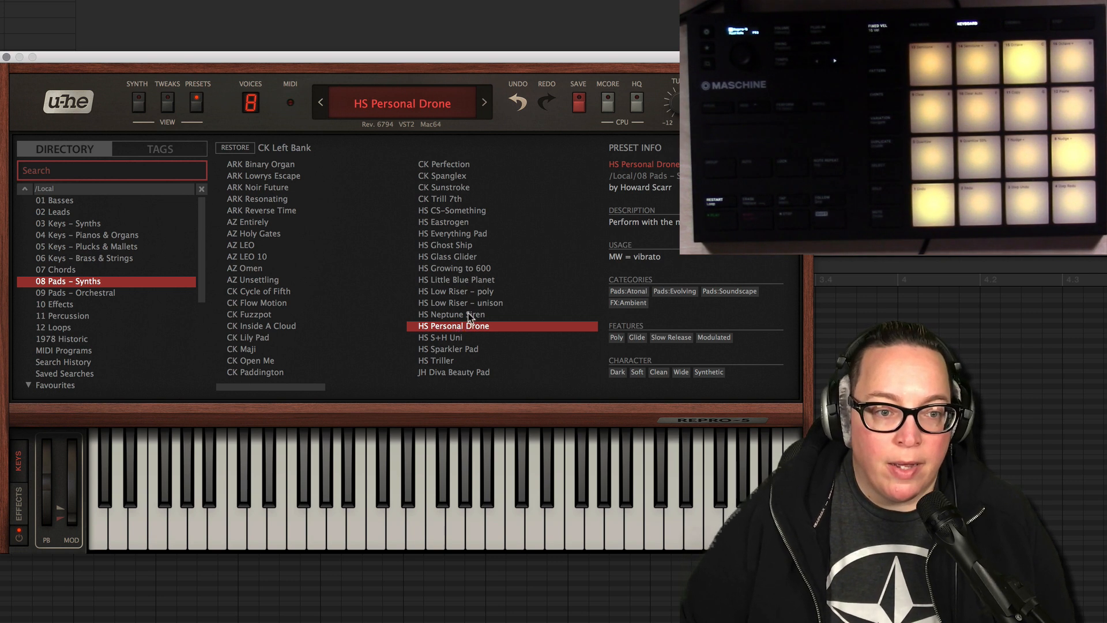
Audition the 22 HARMONIUM, 44 SWEEPING HARMONICS and 45 SLOW SYNC presets from the 1978 Historic folder.
left_click(60, 316)
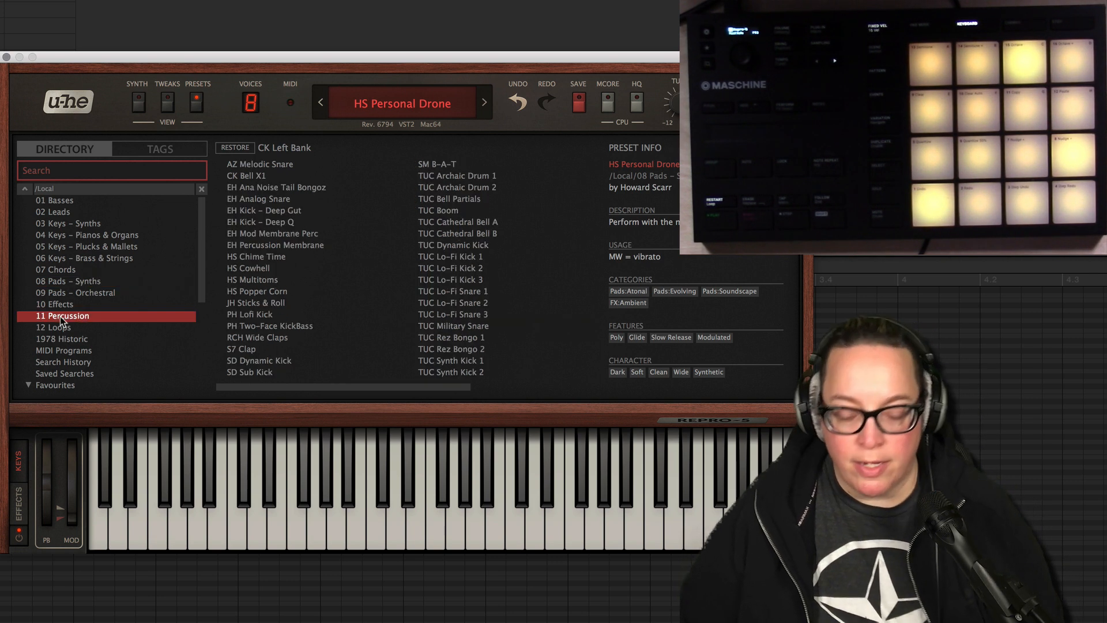
left_click(68, 339)
left_click(265, 268)
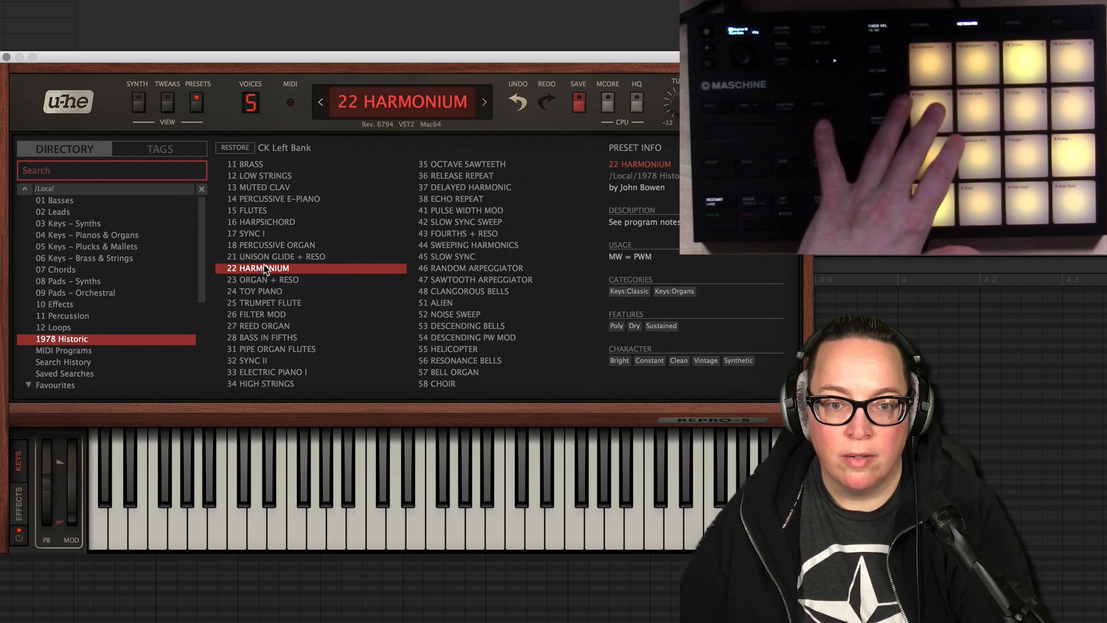
left_click(509, 244)
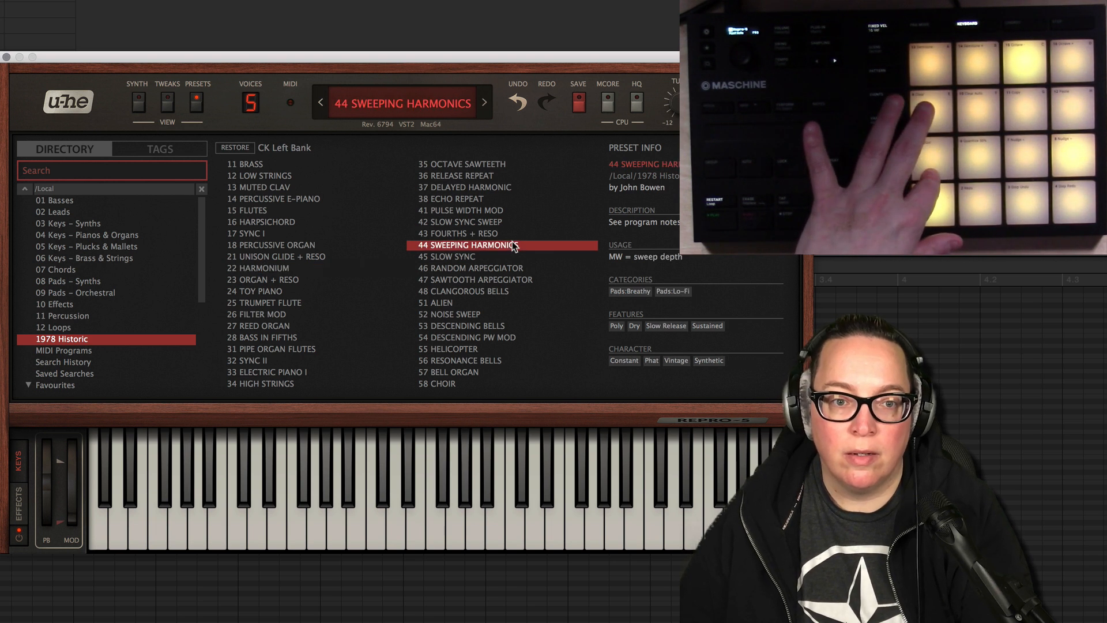
left_click(484, 260)
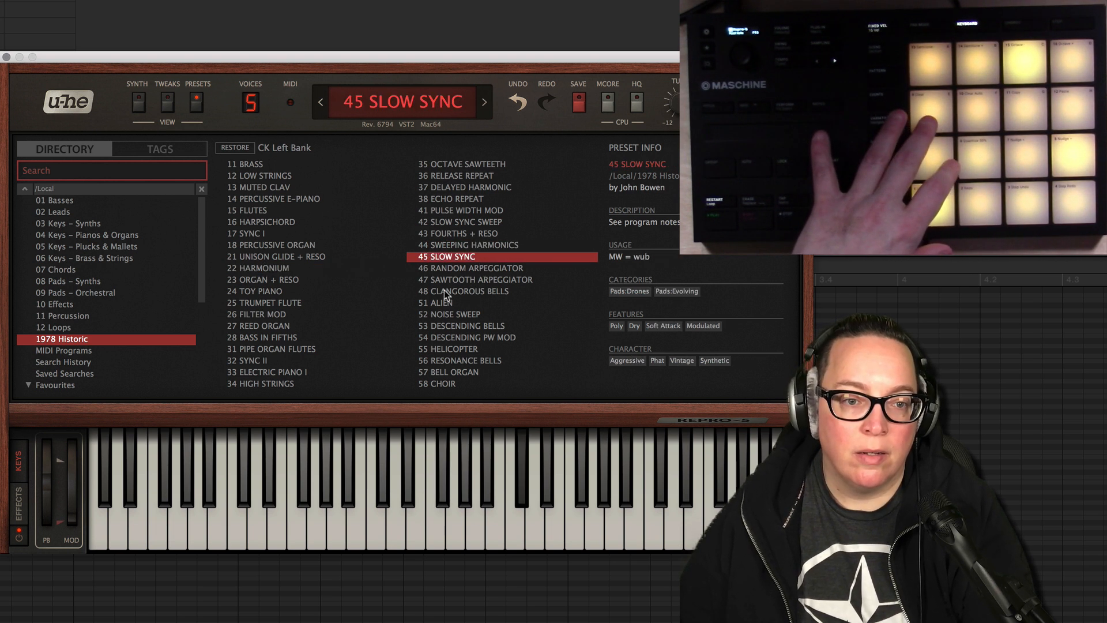
Audition the HS Motorbike Heidi and HS Station Action presets from the 12 Loops folder.
left_click(87, 327)
scroll(86, 323, "down", 5)
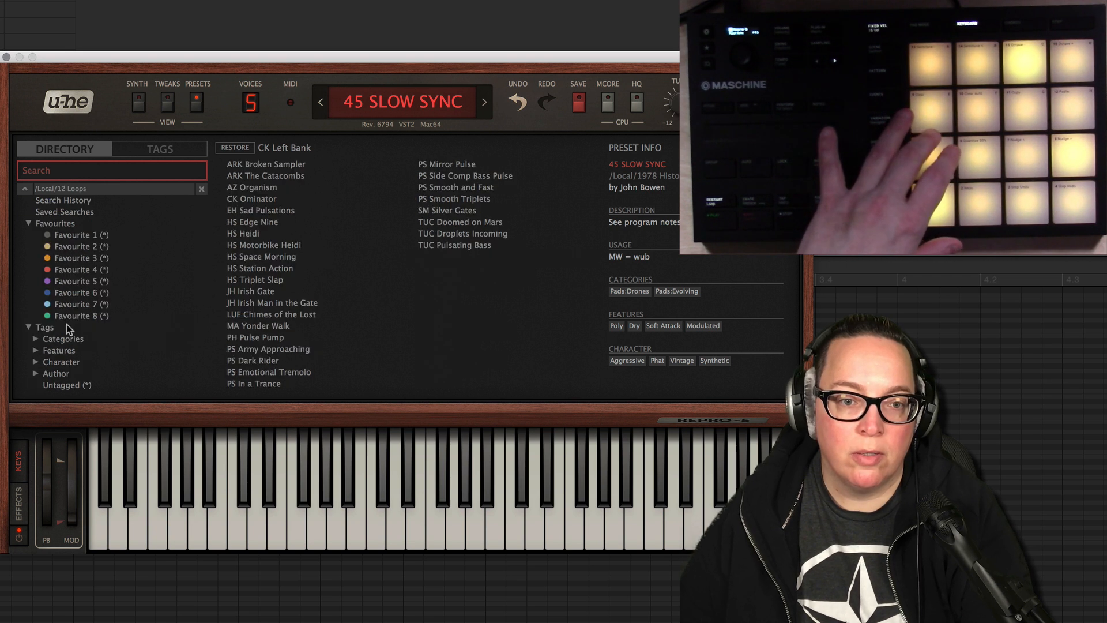
left_click(309, 244)
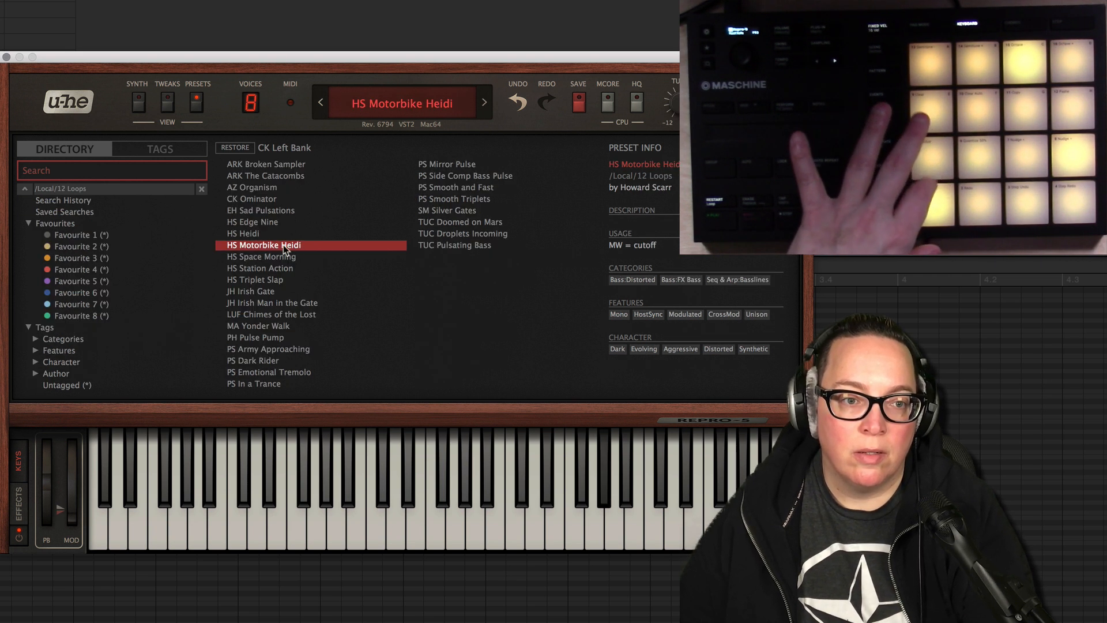
left_click(25, 190)
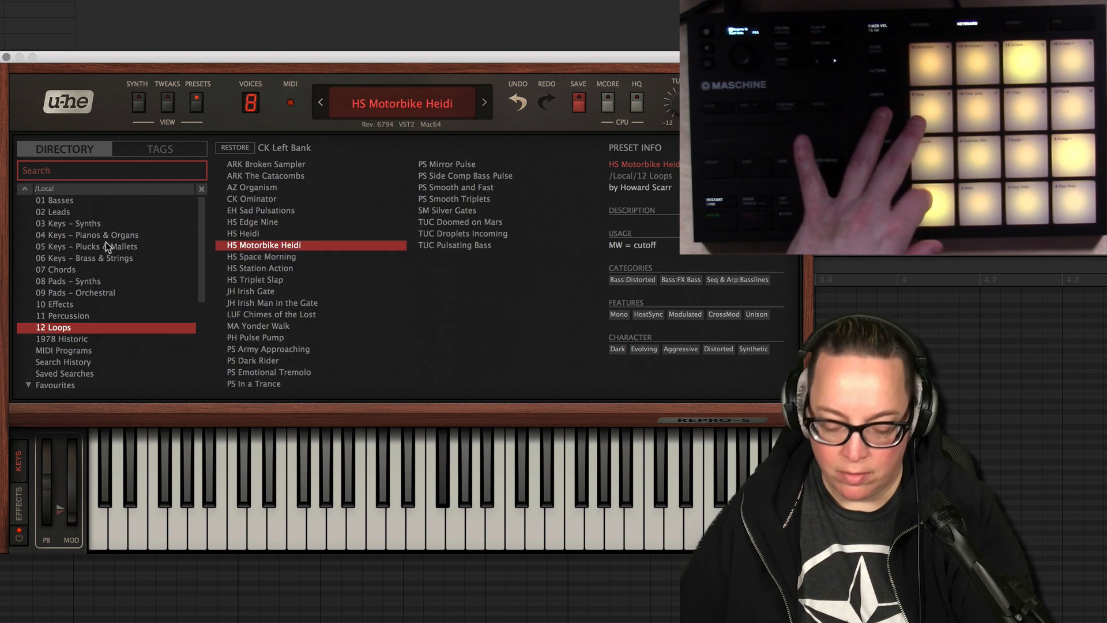
left_click(257, 270)
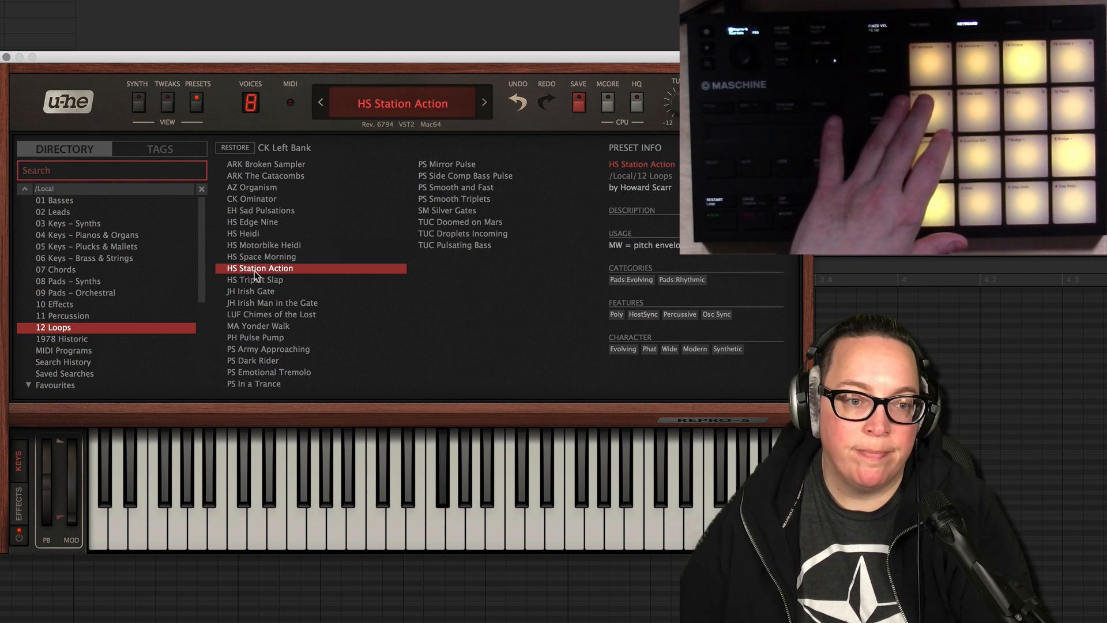
Audition JH Sticks & Roll and load TUC Boom from the 11 Percussion folder, and close the plug-in window.
left_click(74, 315)
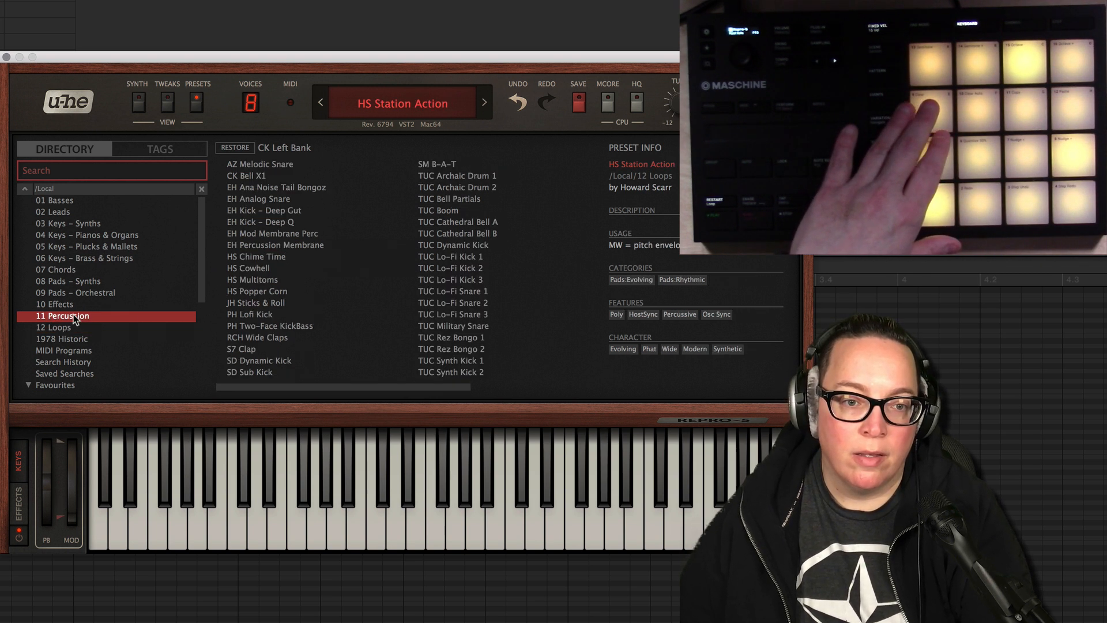
left_click(257, 303)
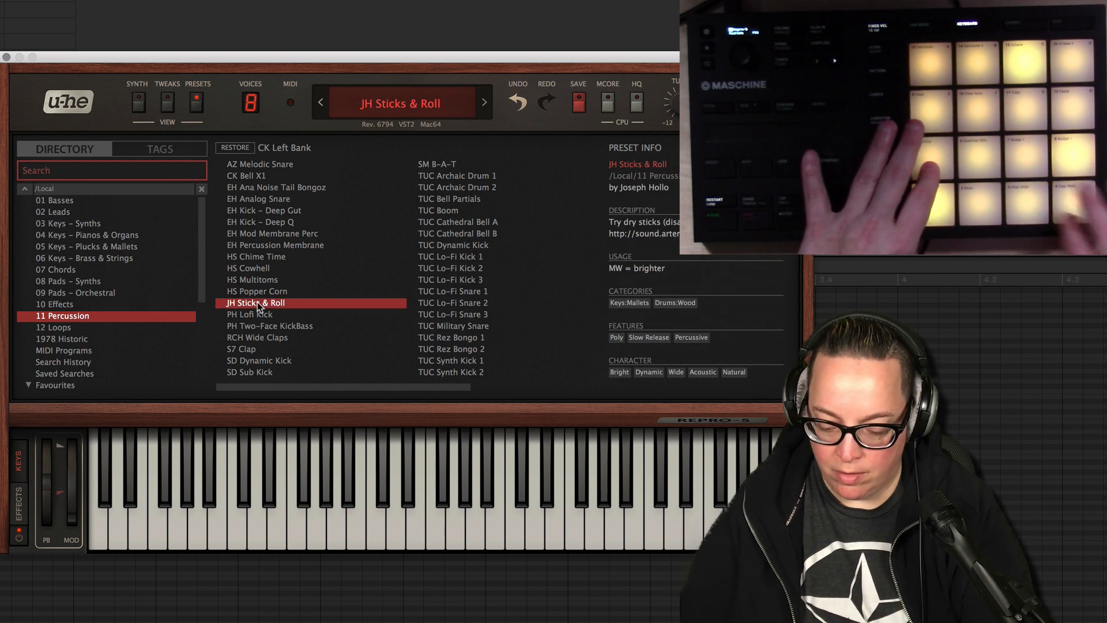
left_click(446, 212)
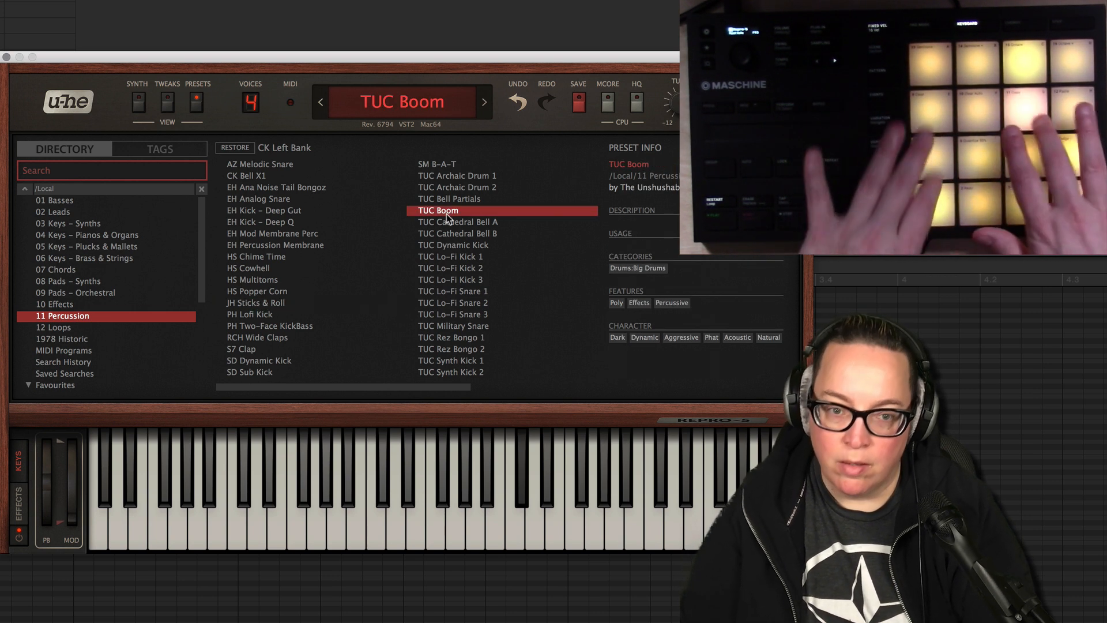
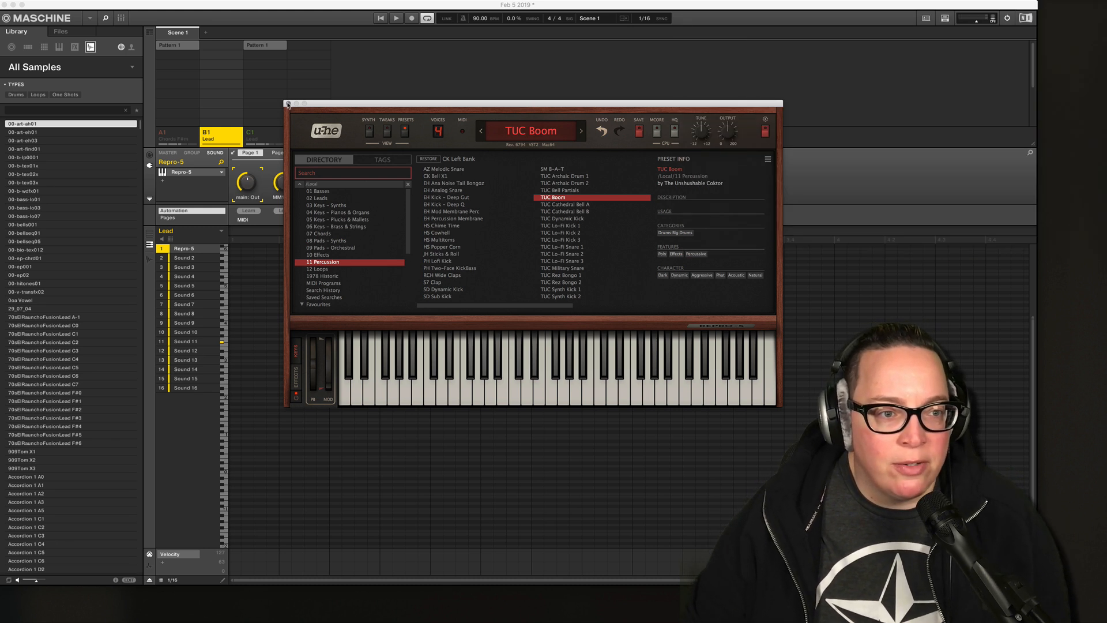
left_click(288, 104)
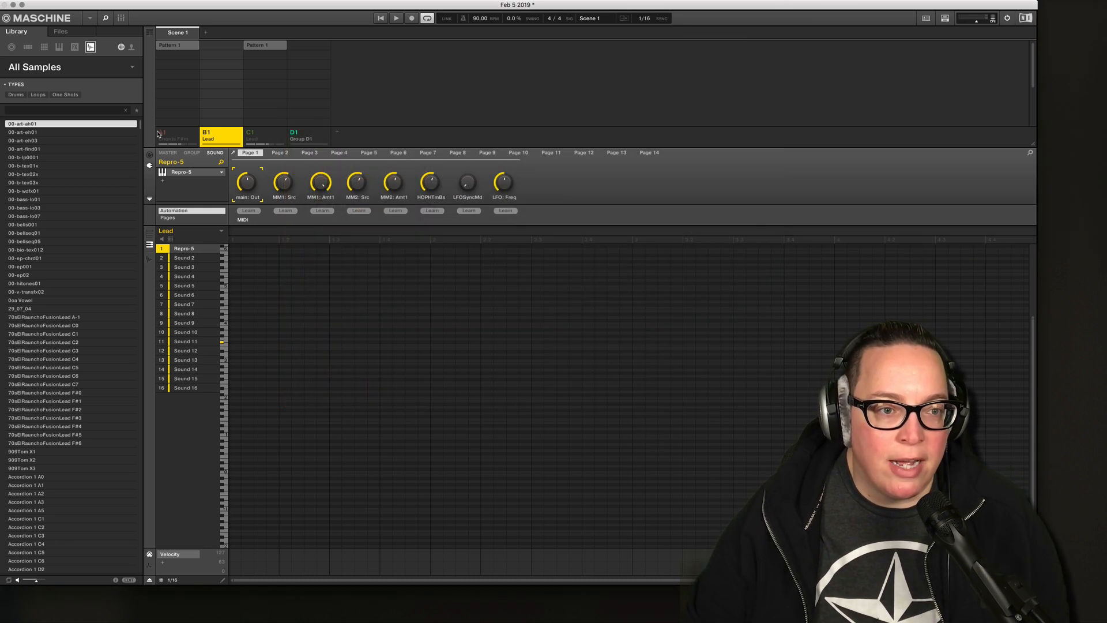
Load the u-he Satin (VST) effect at group level on the Chords F#m group.
left_click(158, 134)
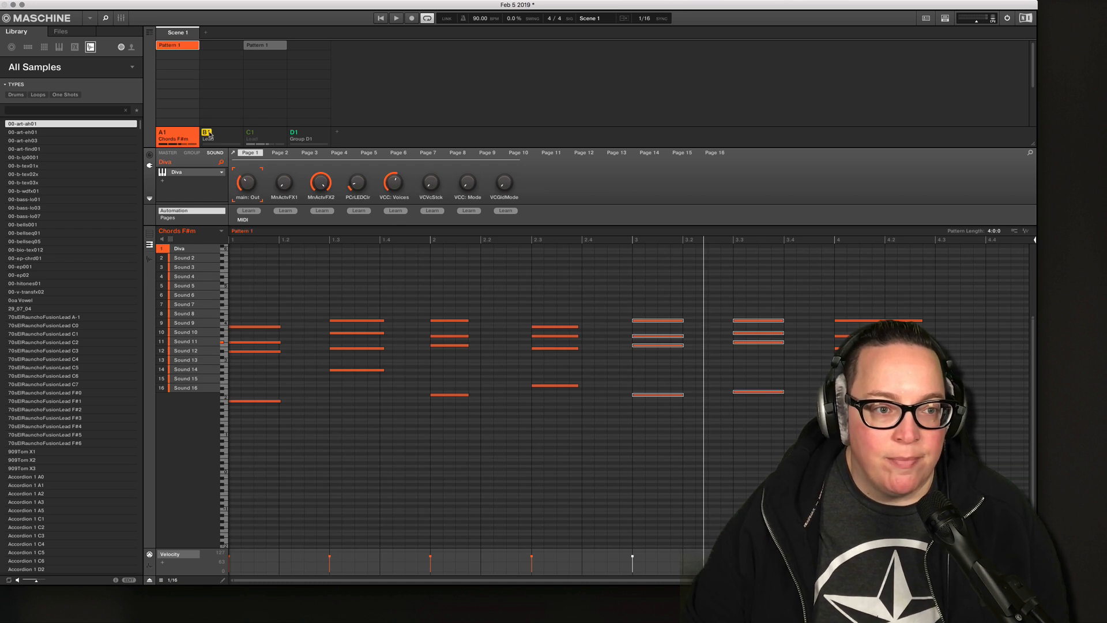
left_click(308, 141)
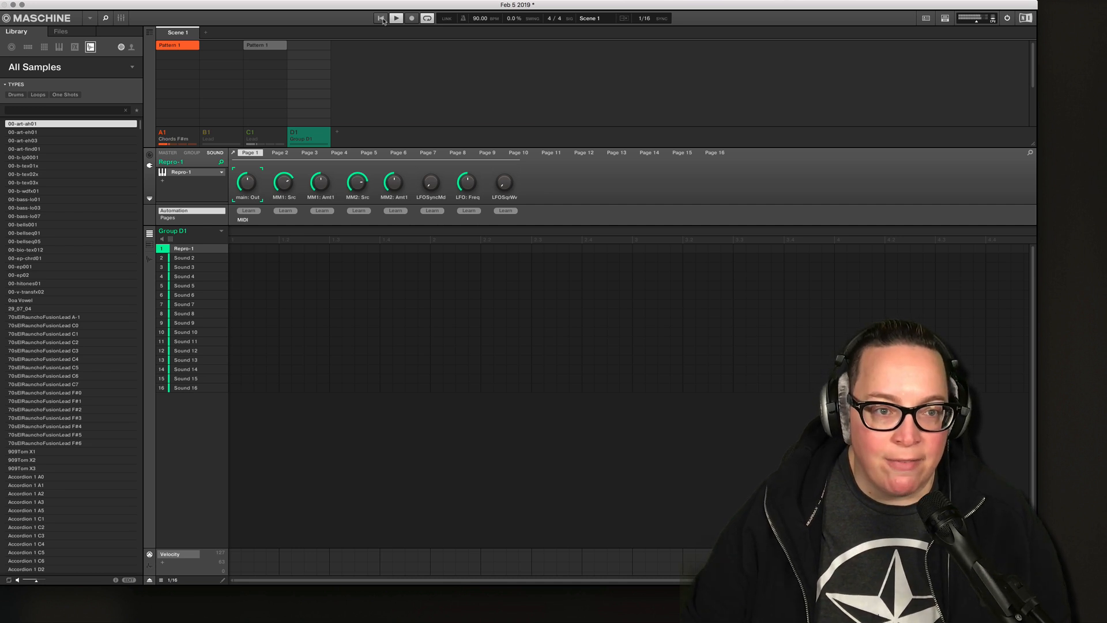
left_click(193, 137)
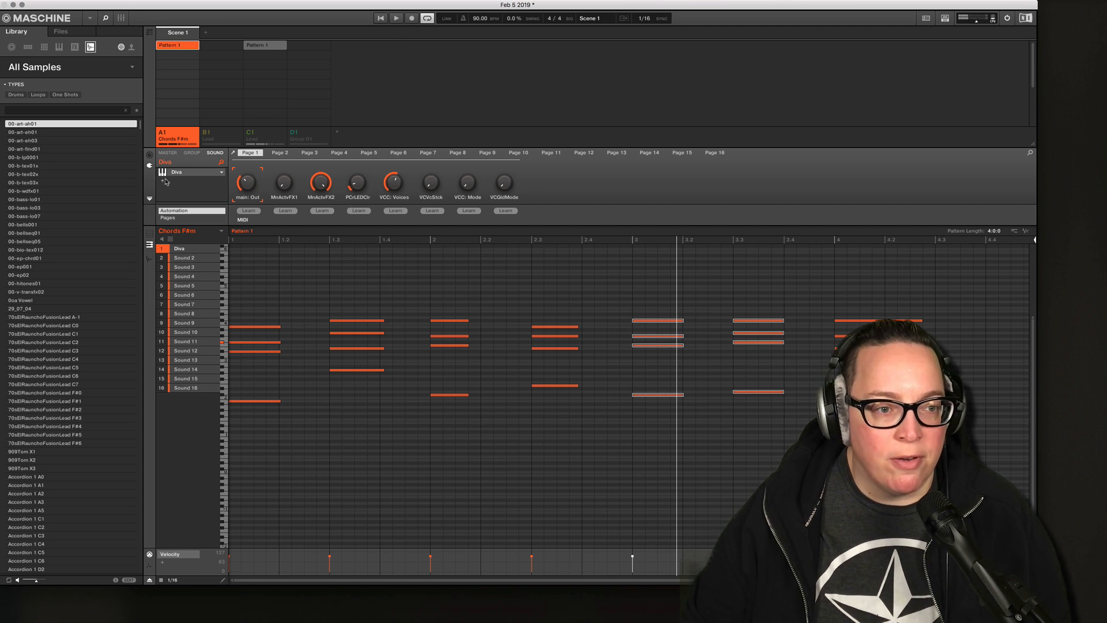
left_click(193, 153)
left_click(162, 172)
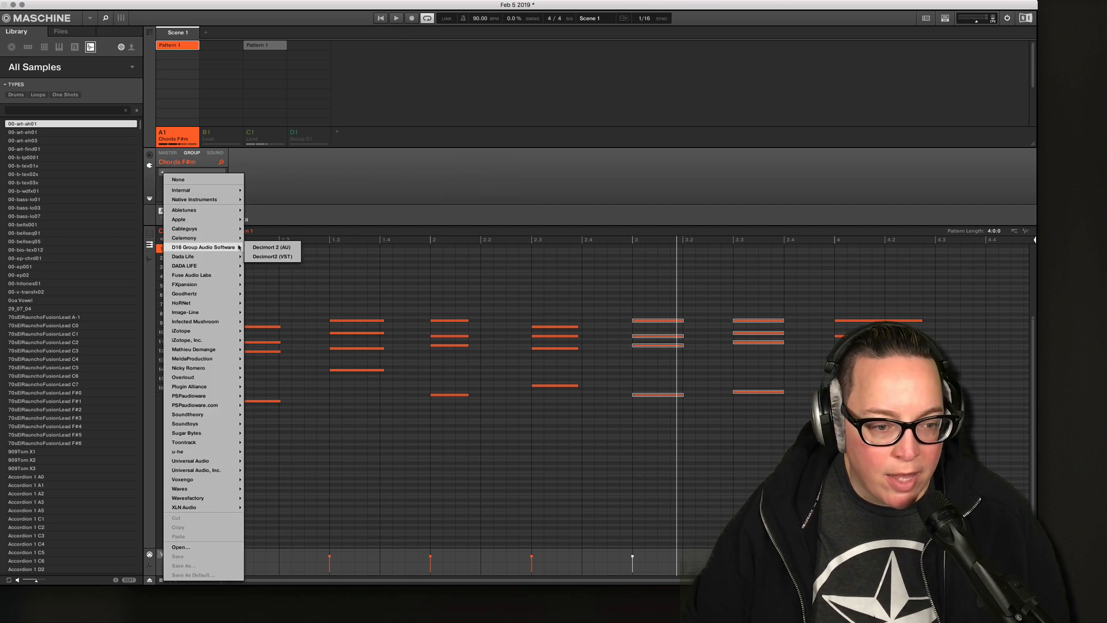
mouse_move(191, 488)
mouse_move(201, 455)
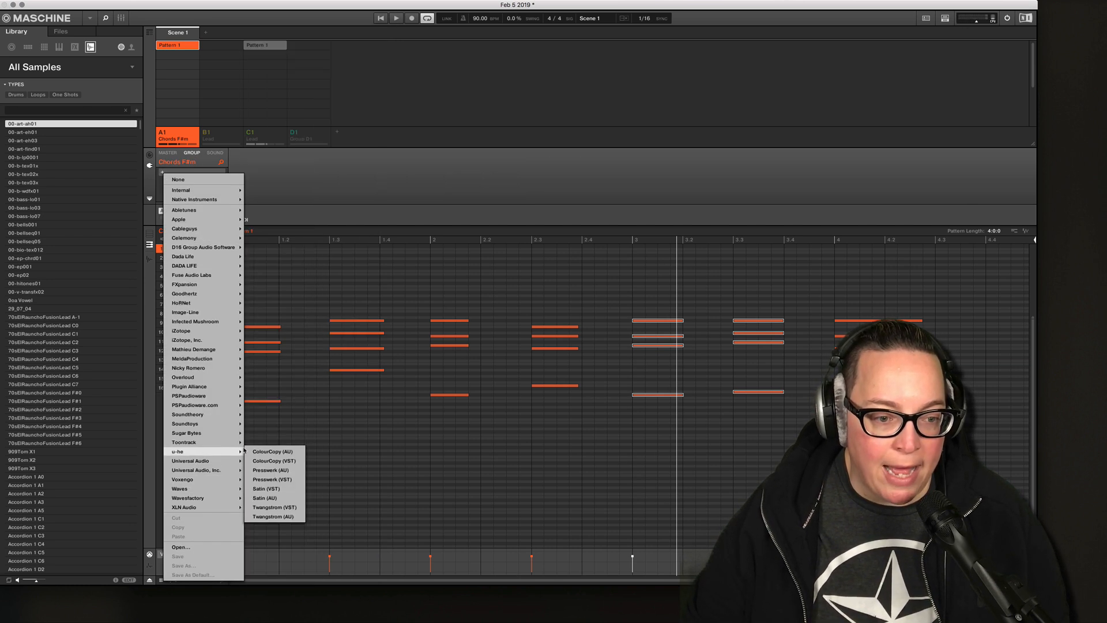
left_click(277, 489)
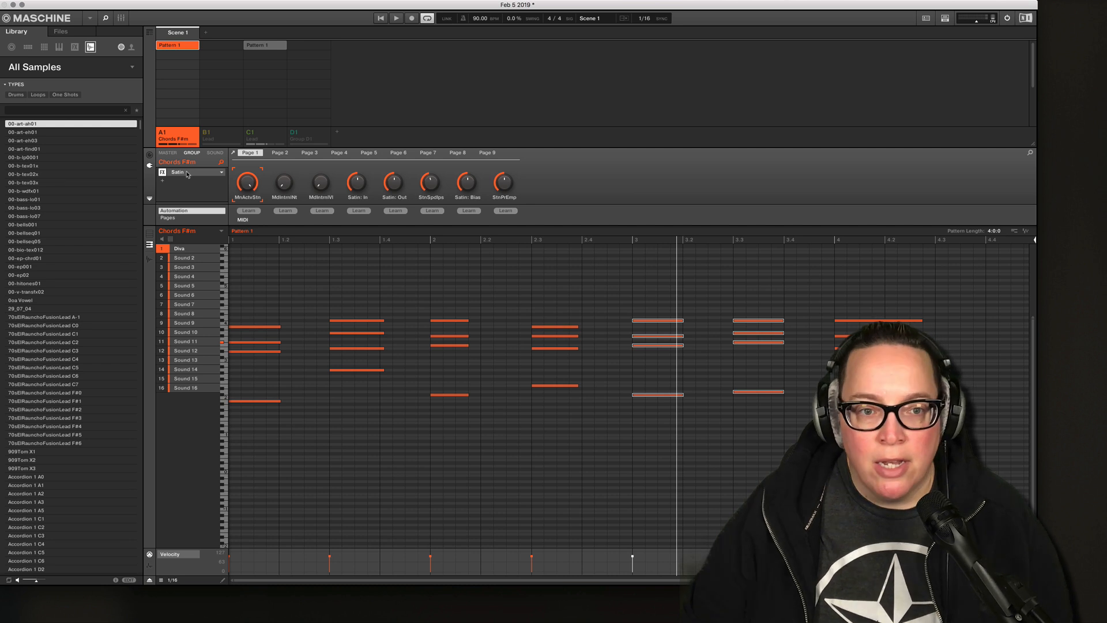
Bring up the Satin plug-in window, move it over the pattern area, and start playback of the chords.
left_click(187, 173)
left_click_drag(202, 14, 519, 107)
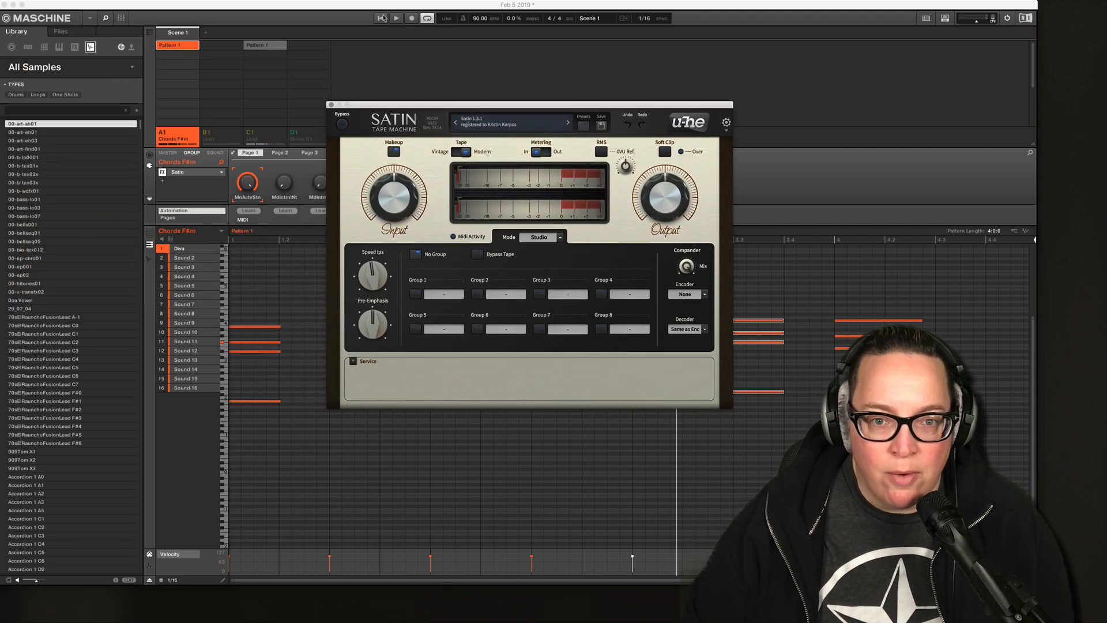
key("space")
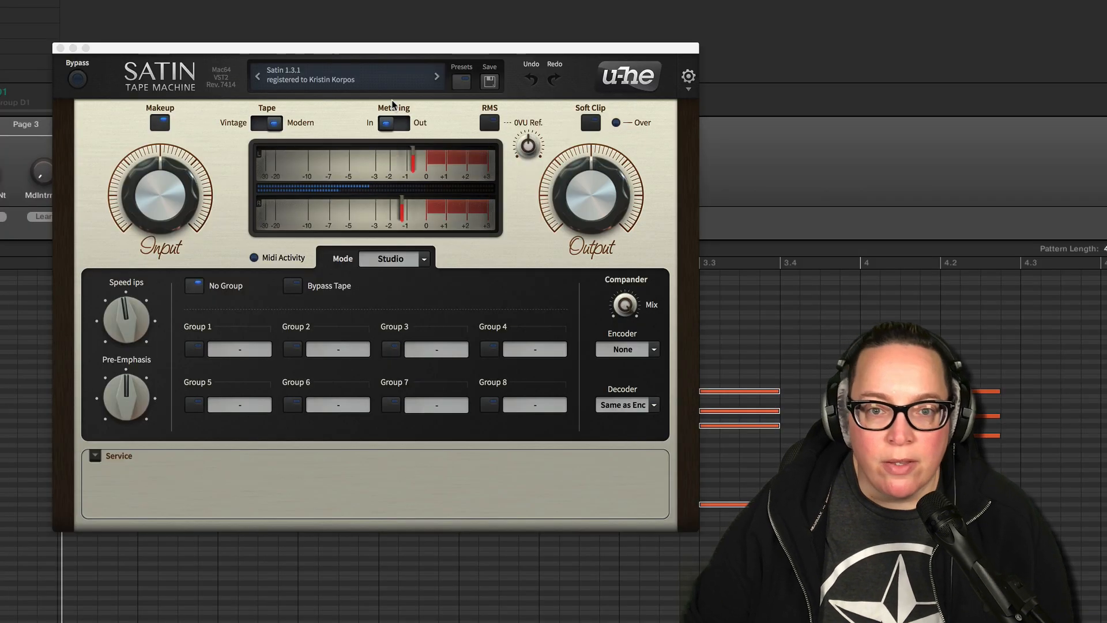
Browse Satin's Delay Mode presets and audition BS Rhythm Delay, HS Room Phase and SE Tape Reverb.
left_click(462, 81)
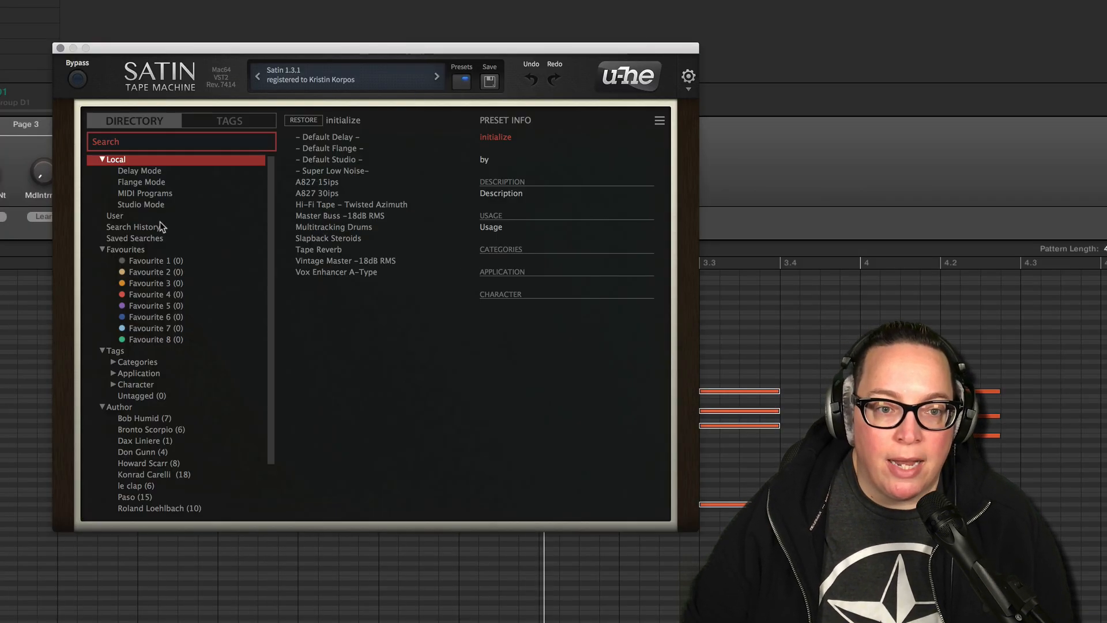
left_click(143, 172)
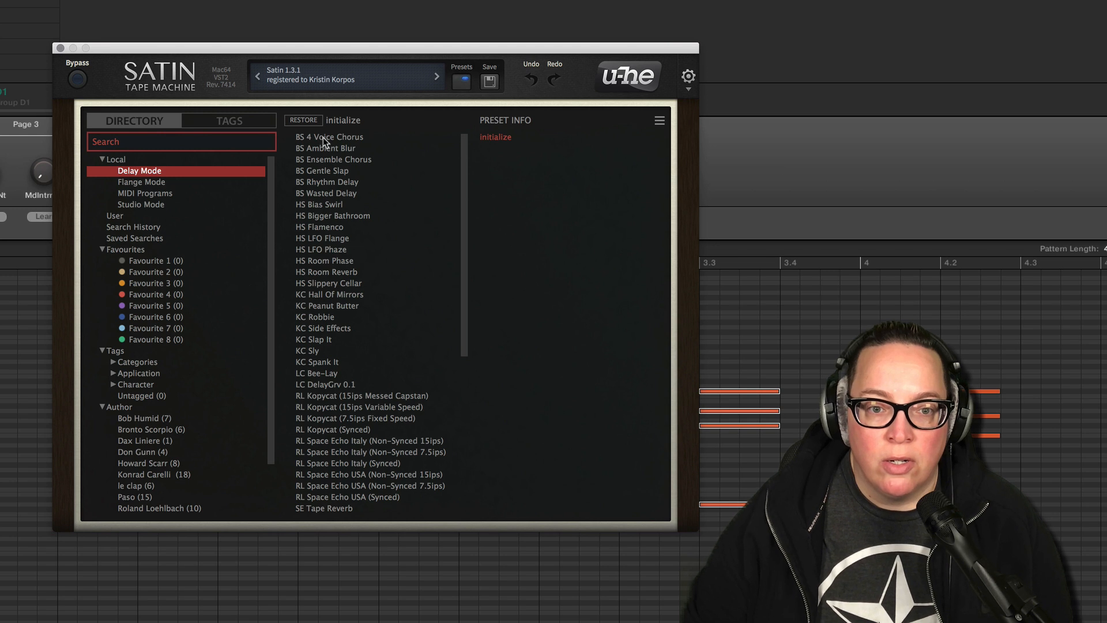
left_click(330, 183)
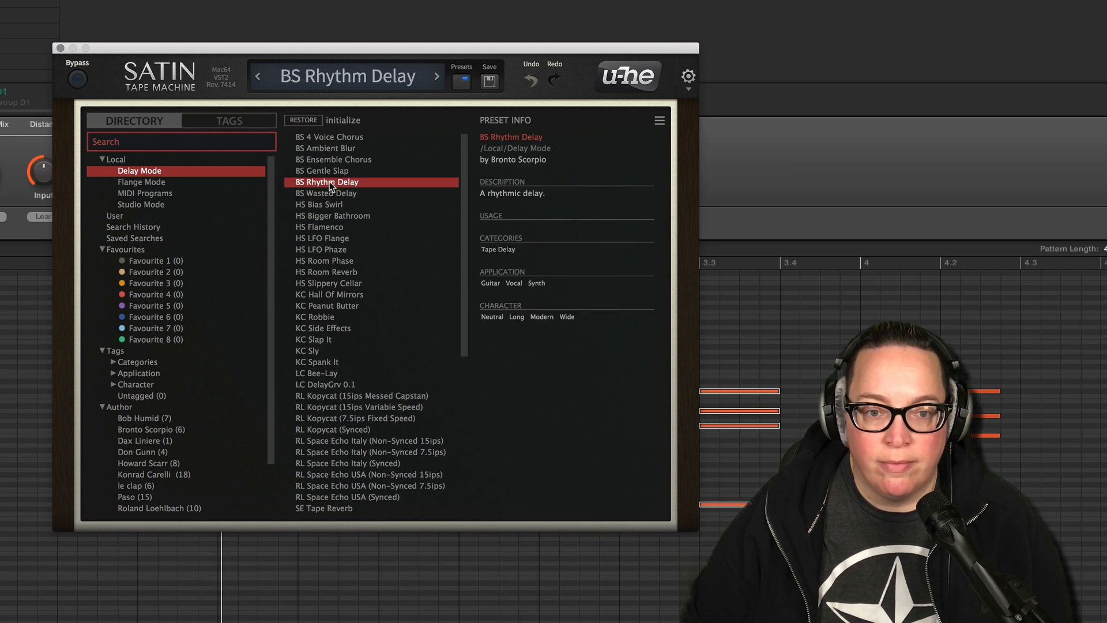
left_click(323, 261)
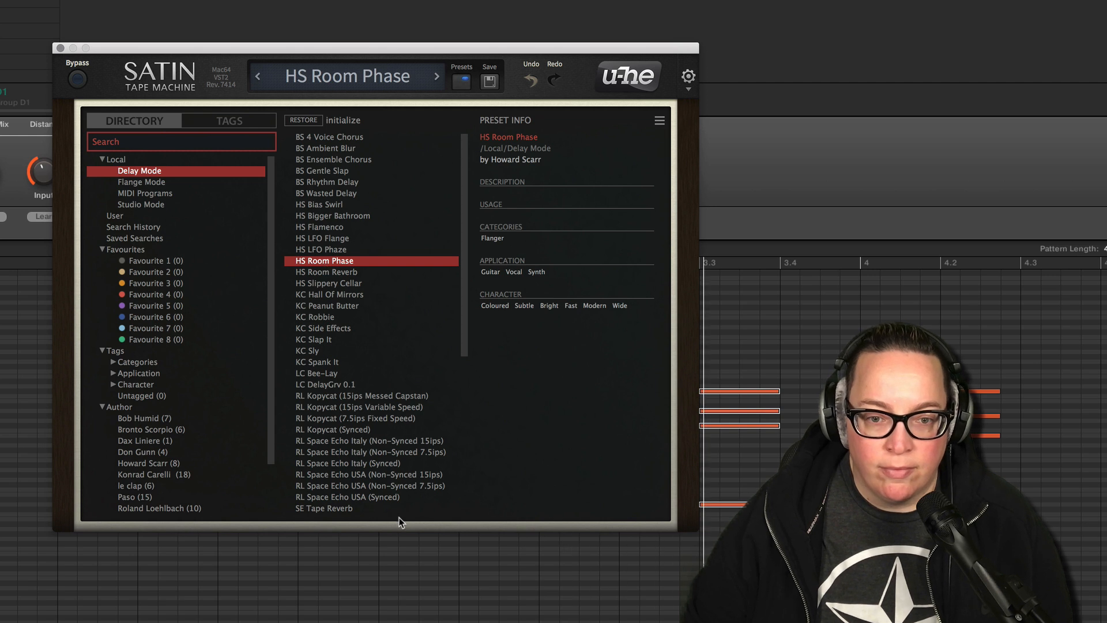
left_click(336, 508)
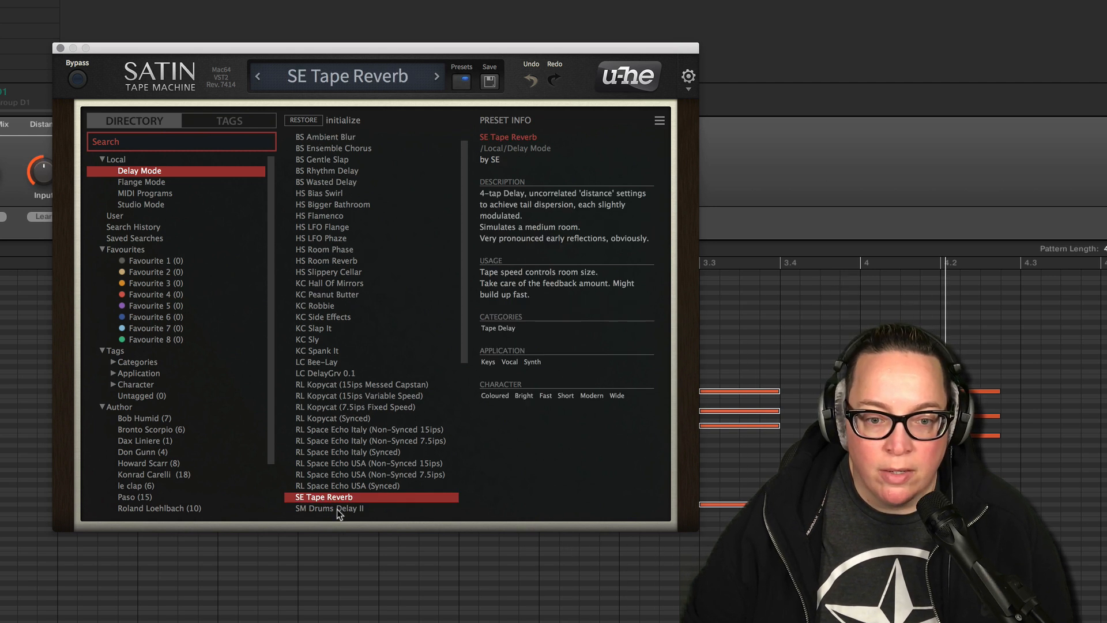
Audition the SM Flanged Delay I and KC Spank It presets from the Delay Mode folder.
scroll(349, 470, "down", 2)
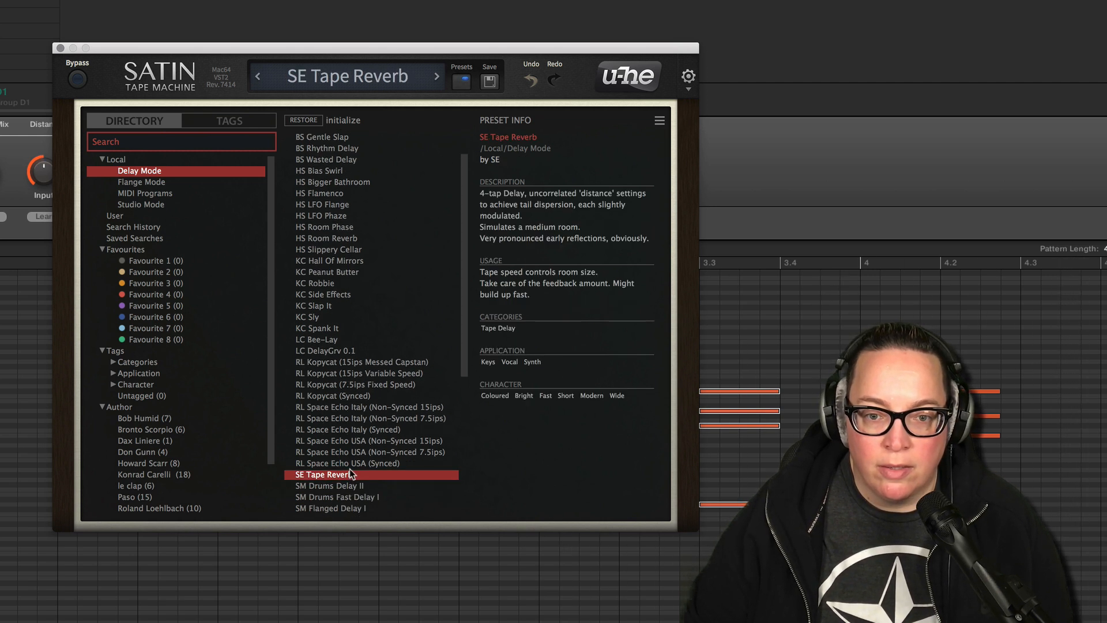
left_click(338, 512)
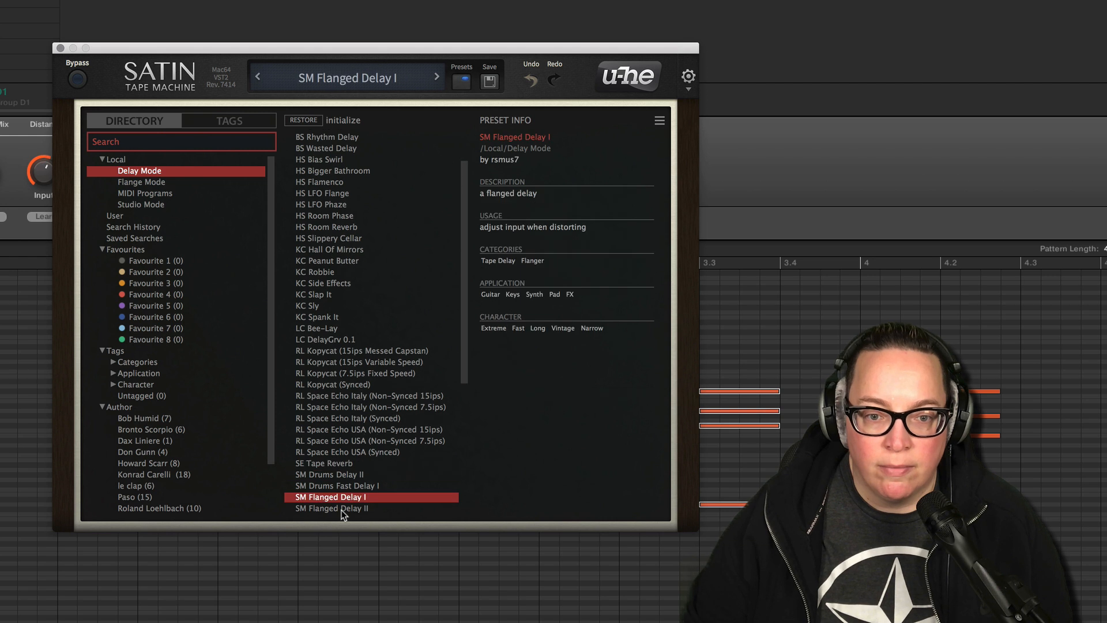
left_click(353, 351)
left_click(331, 318)
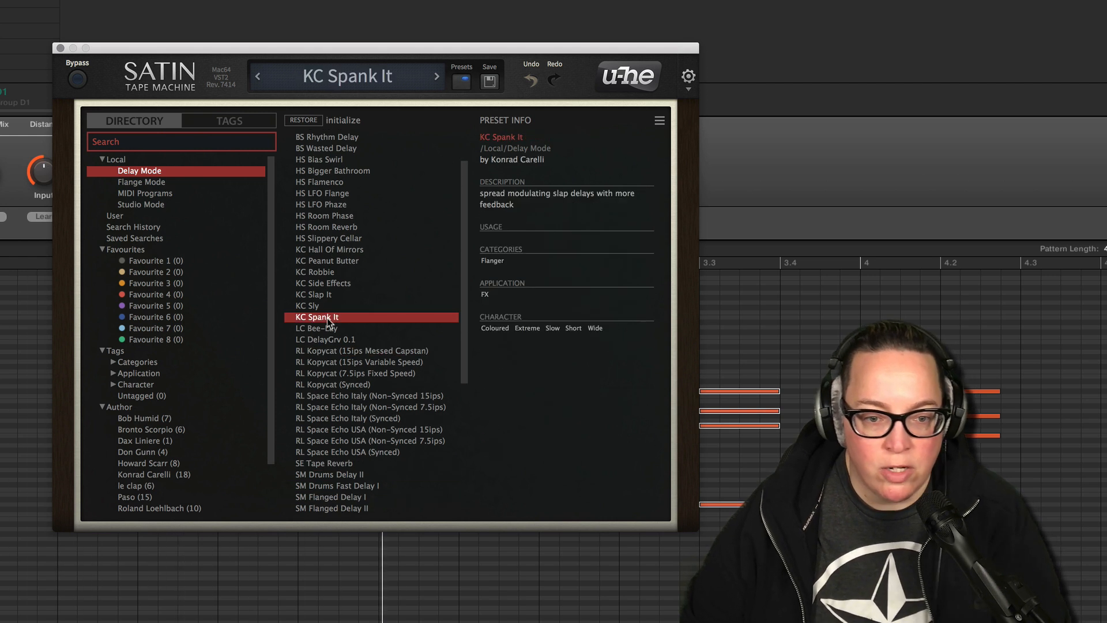
Audition the TAS Train Station, TUC Fast Feet Echo and RL Space Echo USA (Non-Synced 15ips) delay presets.
left_click_drag(461, 262, 461, 404)
left_click(341, 488)
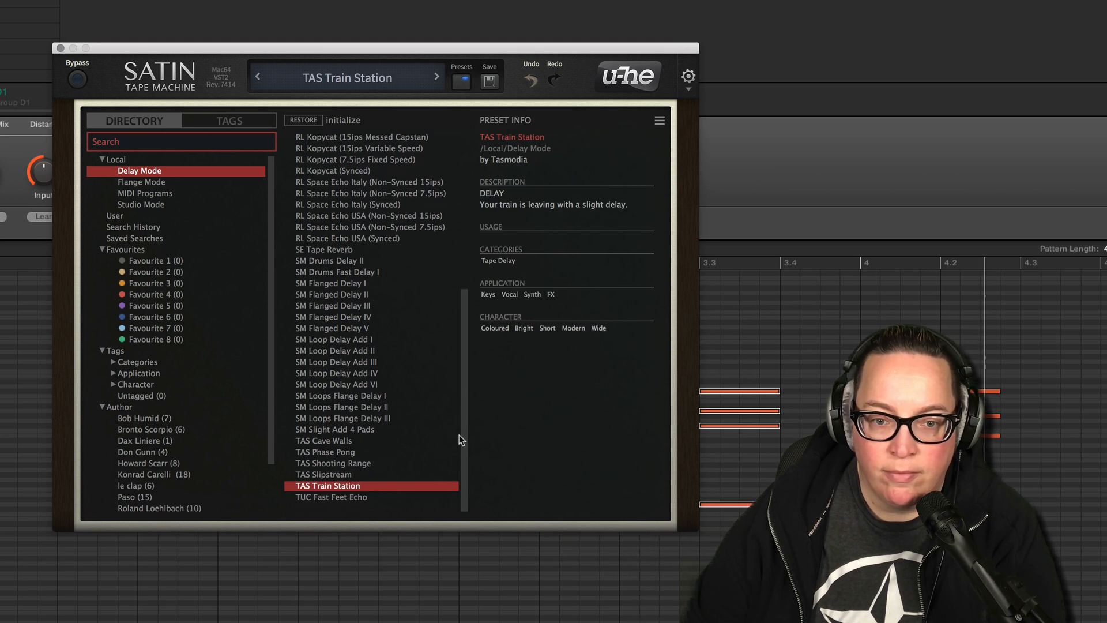
left_click(359, 496)
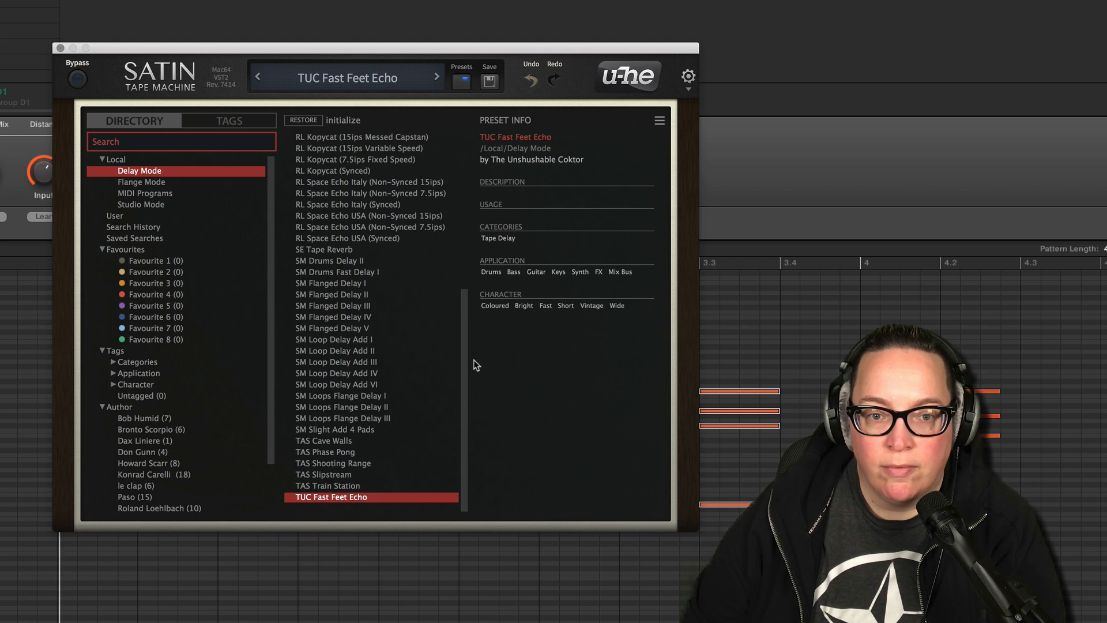
left_click(371, 216)
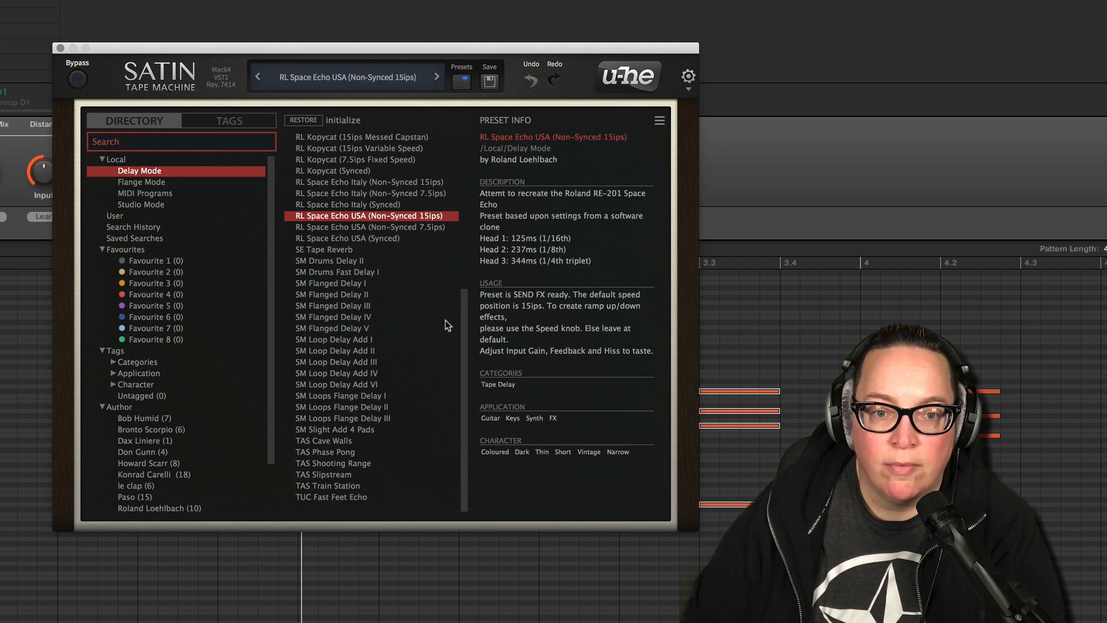
Audition the KC Peanut Butter, HS LFO Phaze and HS Bias Swirl presets from the Delay Mode folder.
left_click_drag(462, 355, 354, 256)
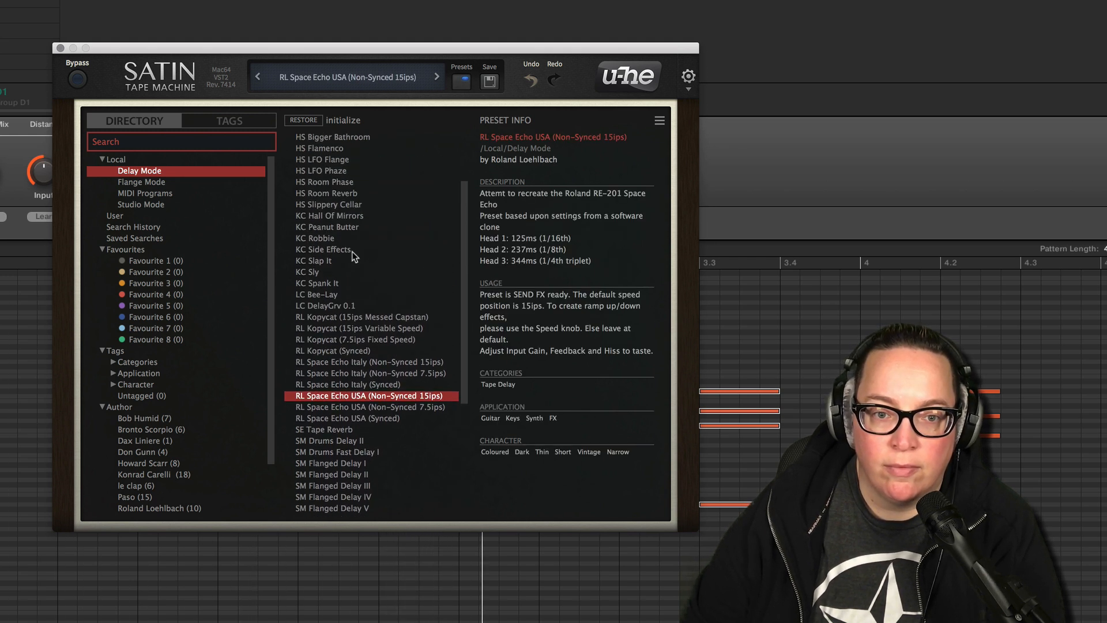
left_click(321, 228)
left_click_drag(463, 277, 349, 244)
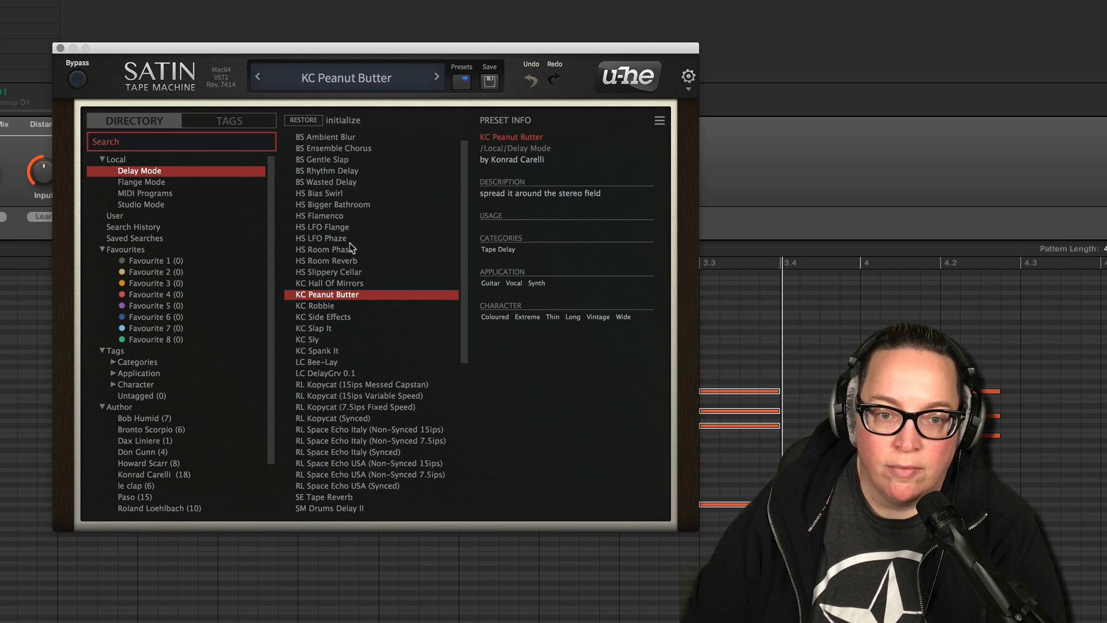
left_click(332, 238)
left_click_drag(465, 302, 465, 292)
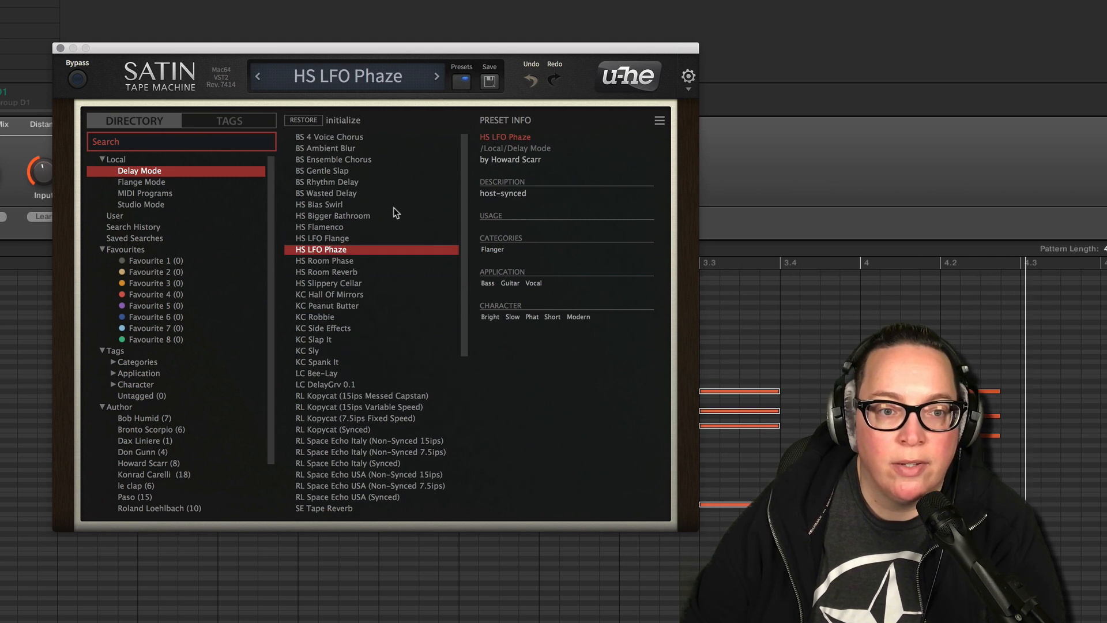
left_click(312, 206)
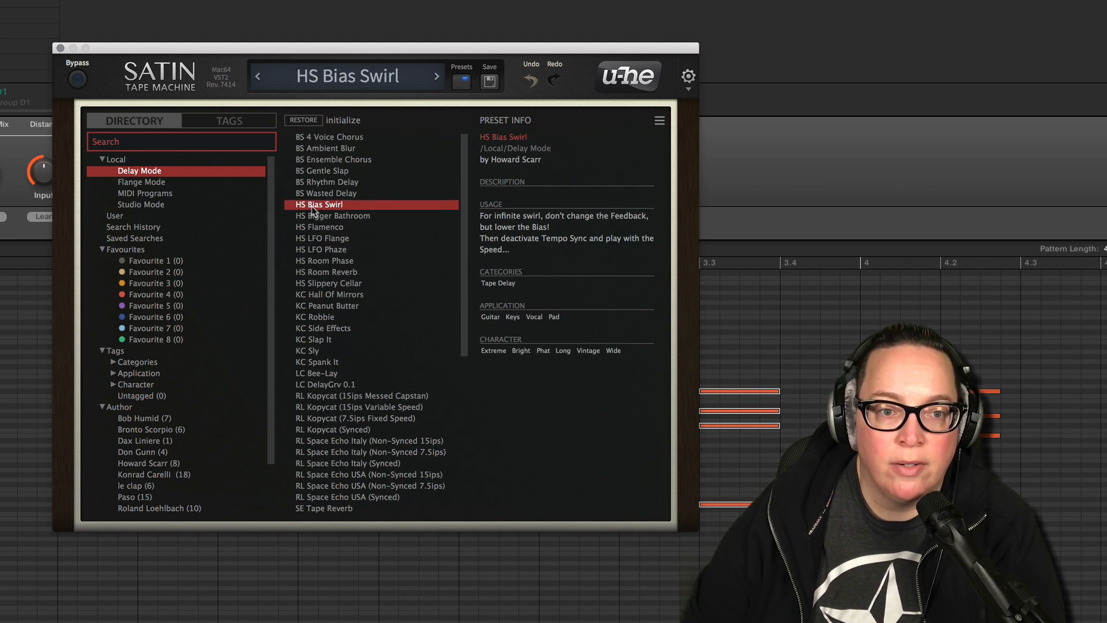
Audition KC Minor Lazer, SM Degrader Flange I, TAS Dirty Flange and TAS Tube Flange from the Flange Mode folder.
left_click(145, 184)
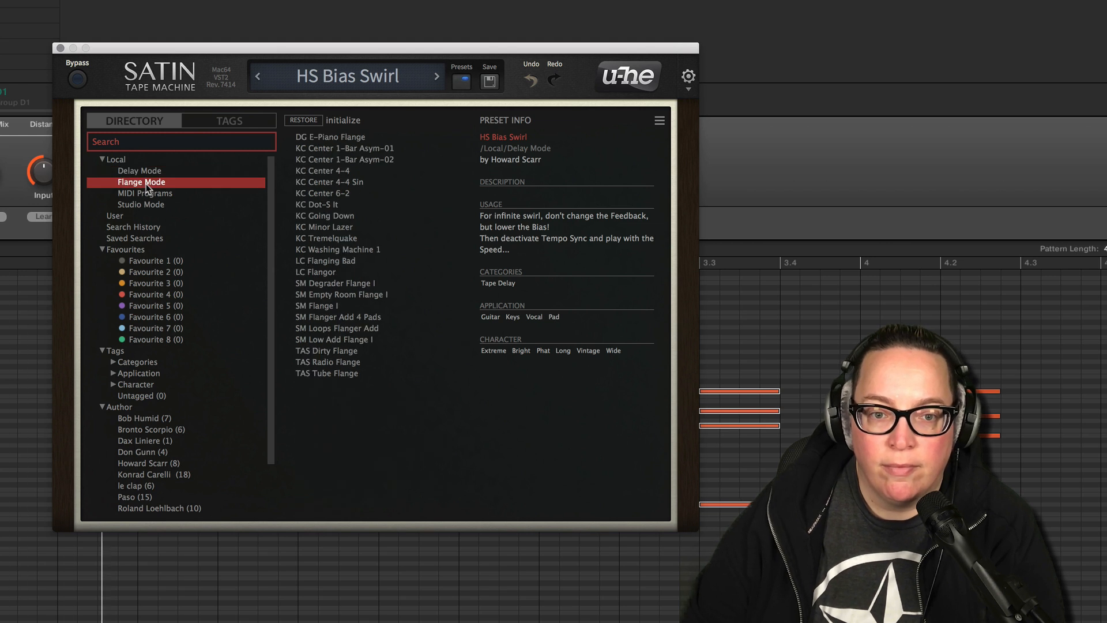
left_click(334, 228)
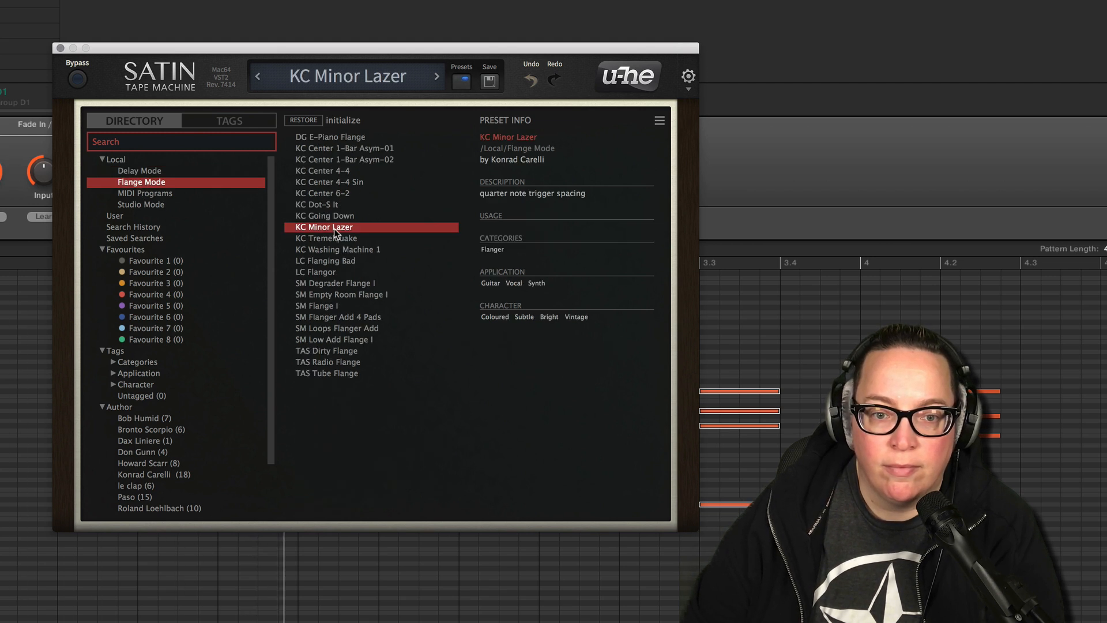
left_click(326, 285)
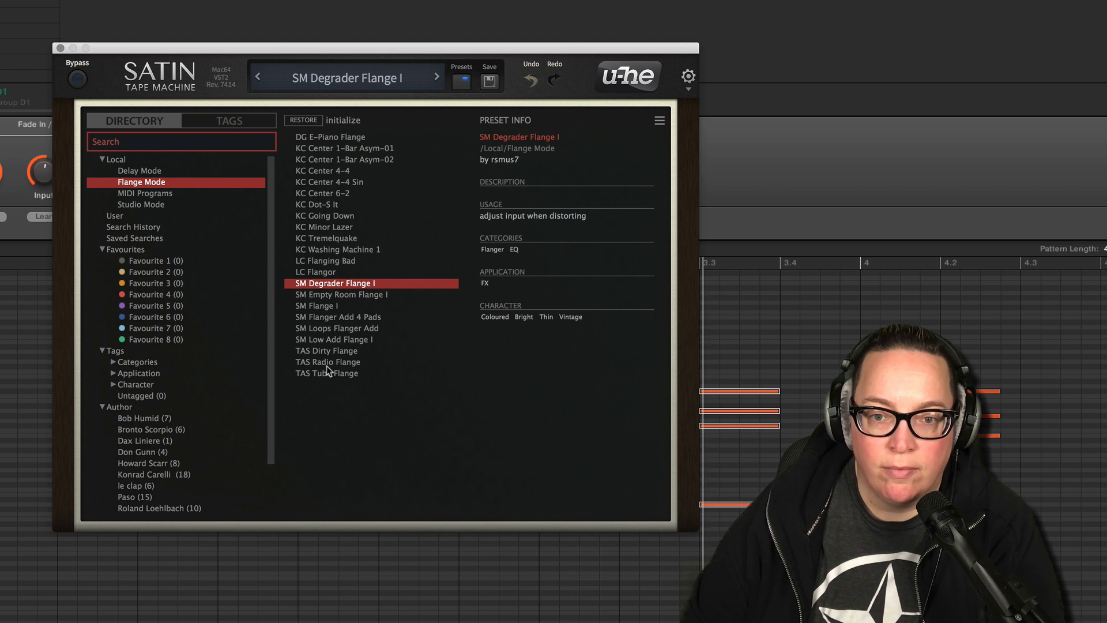
left_click(330, 351)
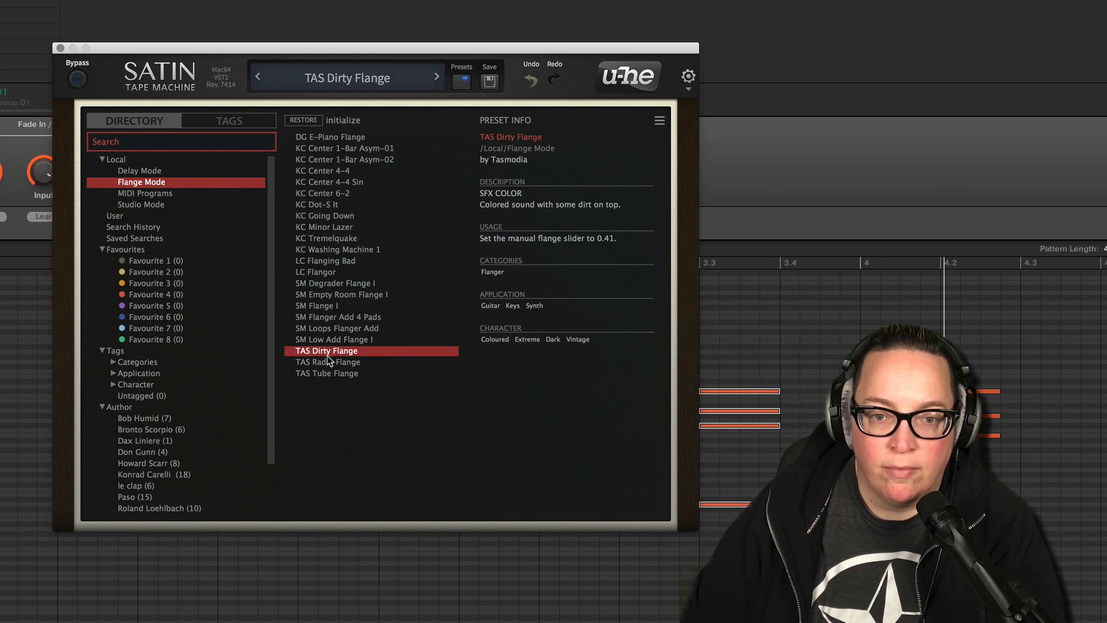
left_click(335, 374)
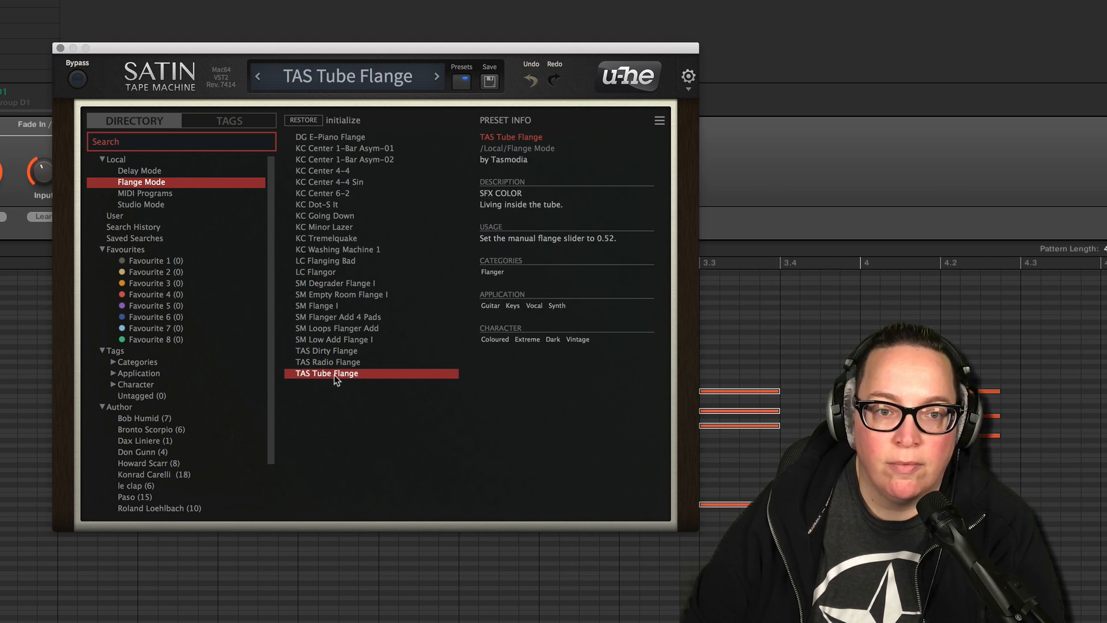
Return to the Delay Mode folder, audition HS Flamenco and LC DelayGrv 0.1, and load RL Kopycat (15ips Messed Capstan).
left_click(137, 170)
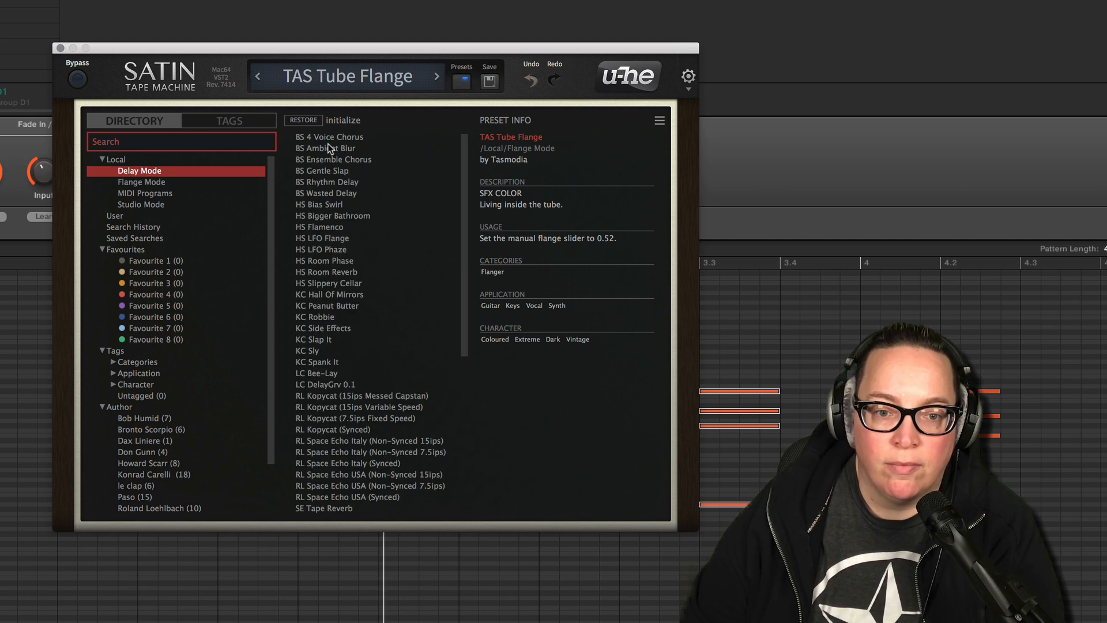
left_click(325, 227)
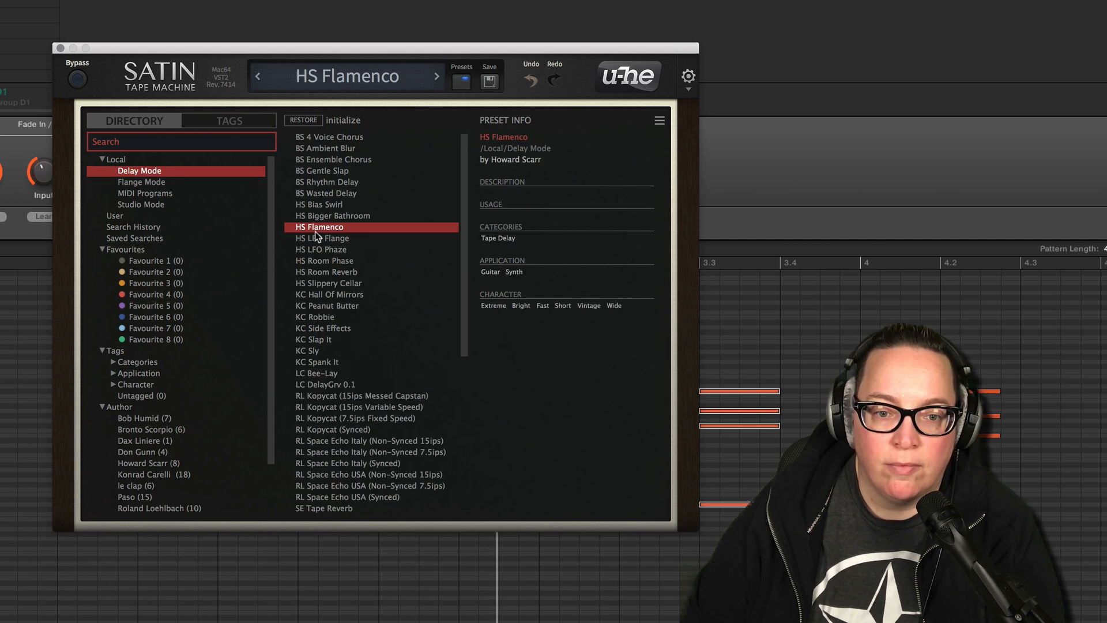
left_click(330, 385)
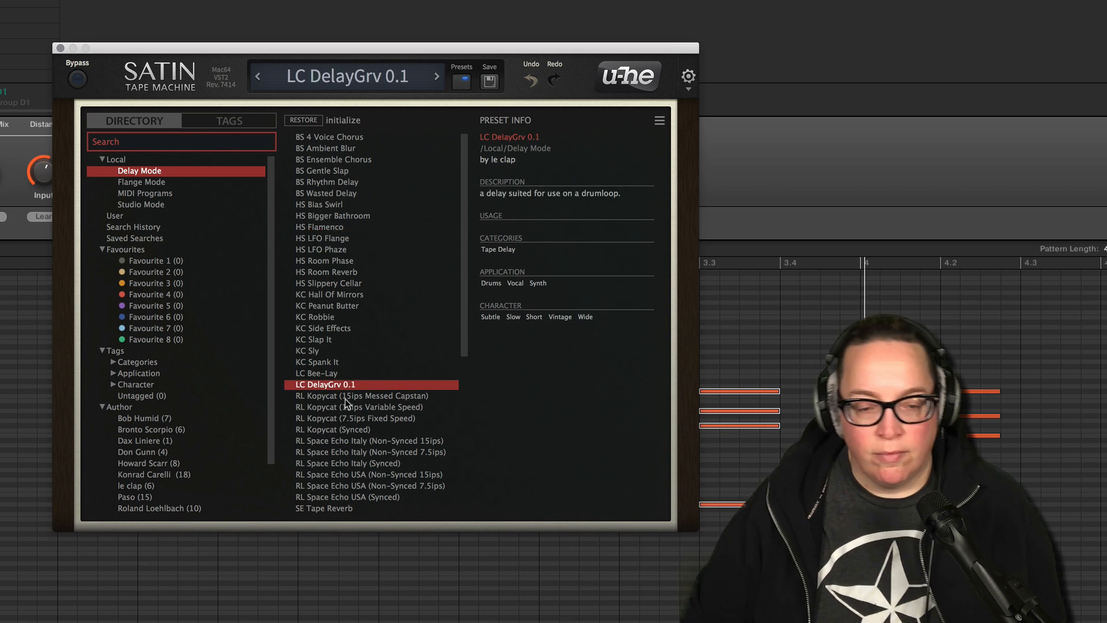
left_click(345, 396)
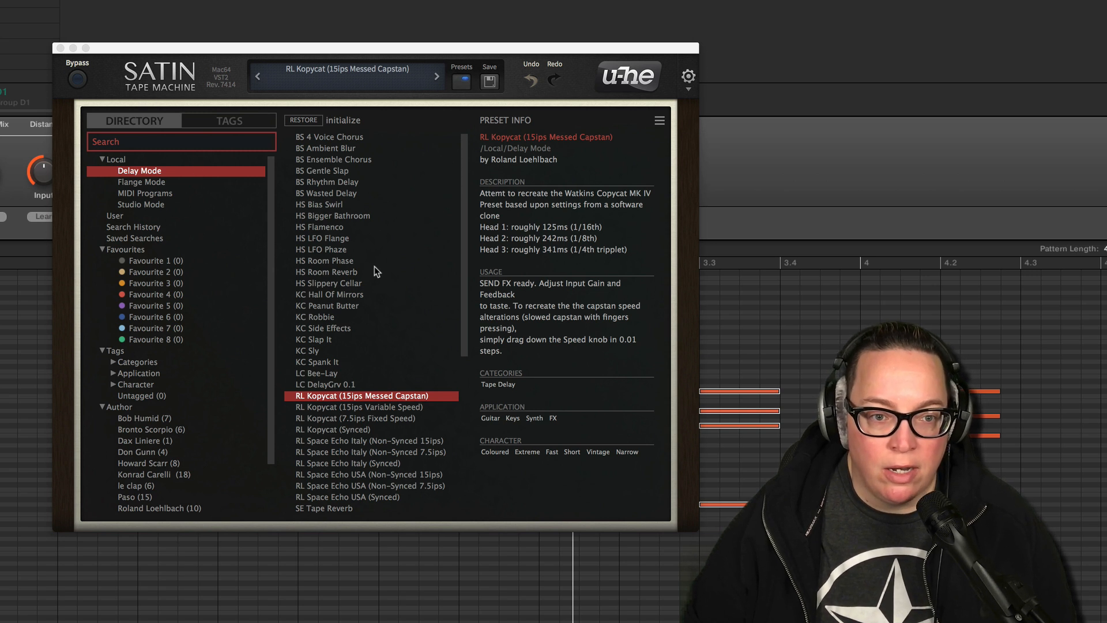
Look through the list of presets in Satin's Studio Mode folder.
scroll(167, 237, "down", 1)
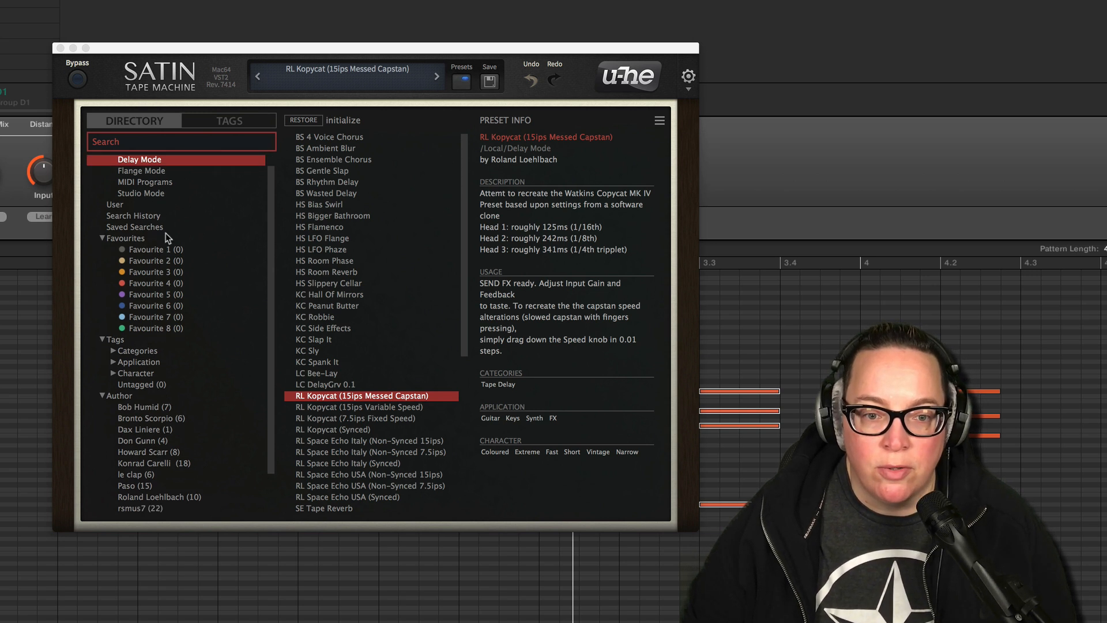
left_click(148, 195)
scroll(395, 395, "down", 2)
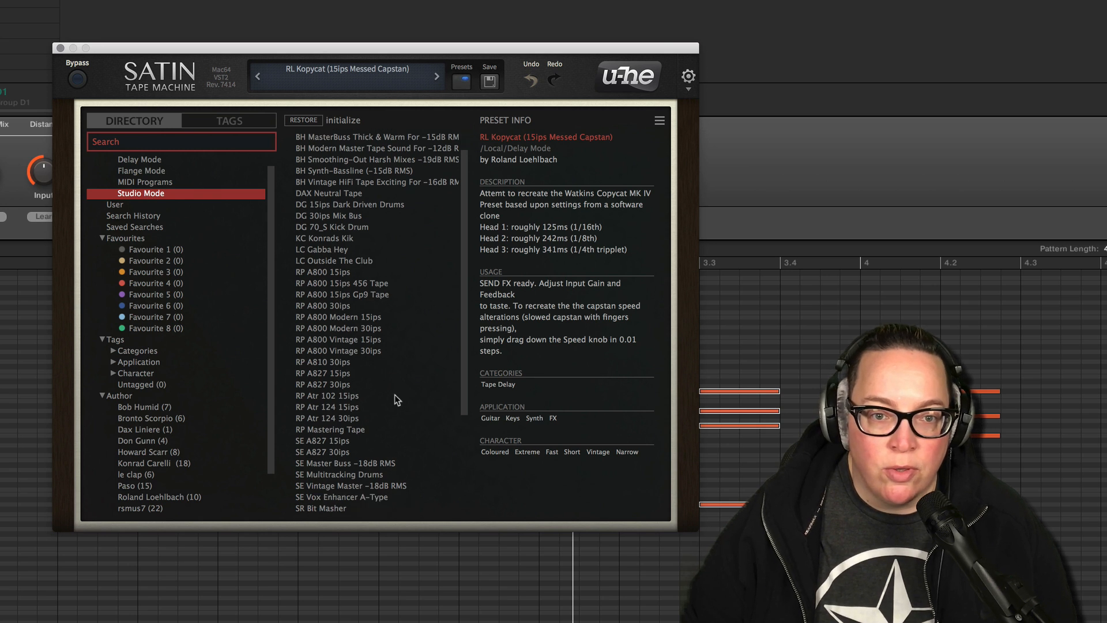
scroll(390, 397, "up", 2)
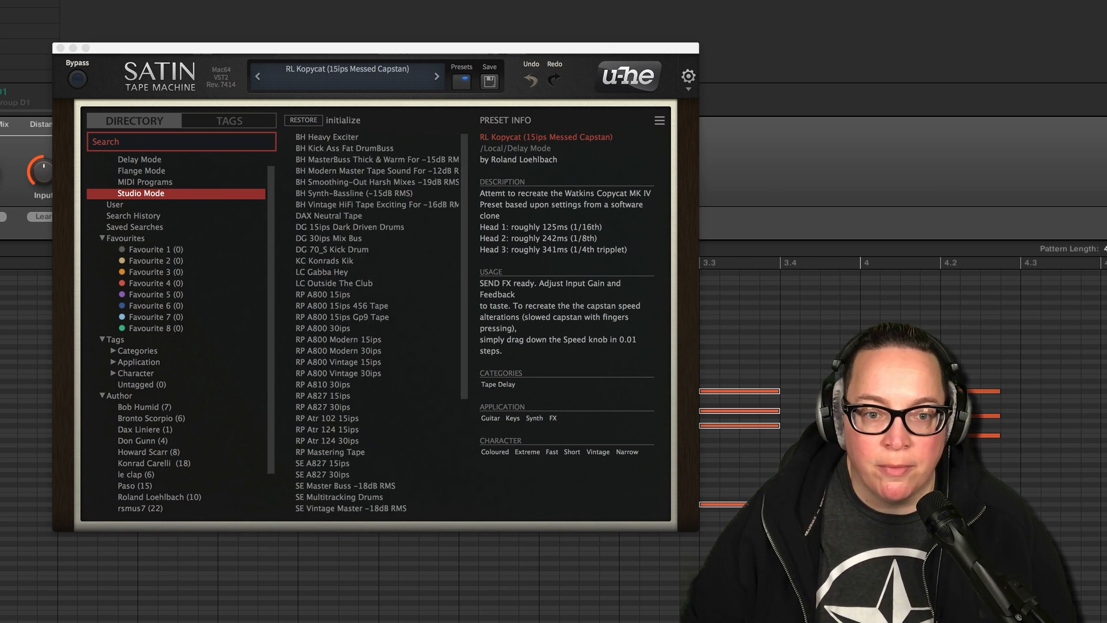
Audition RP A800 15ips, BH Kick Ass Fat DrumBuss, BH Vintage HiFi Tape Exciting, SR Tape Bus Clean and SR The Sweet Spot in Studio Mode.
left_click(323, 295)
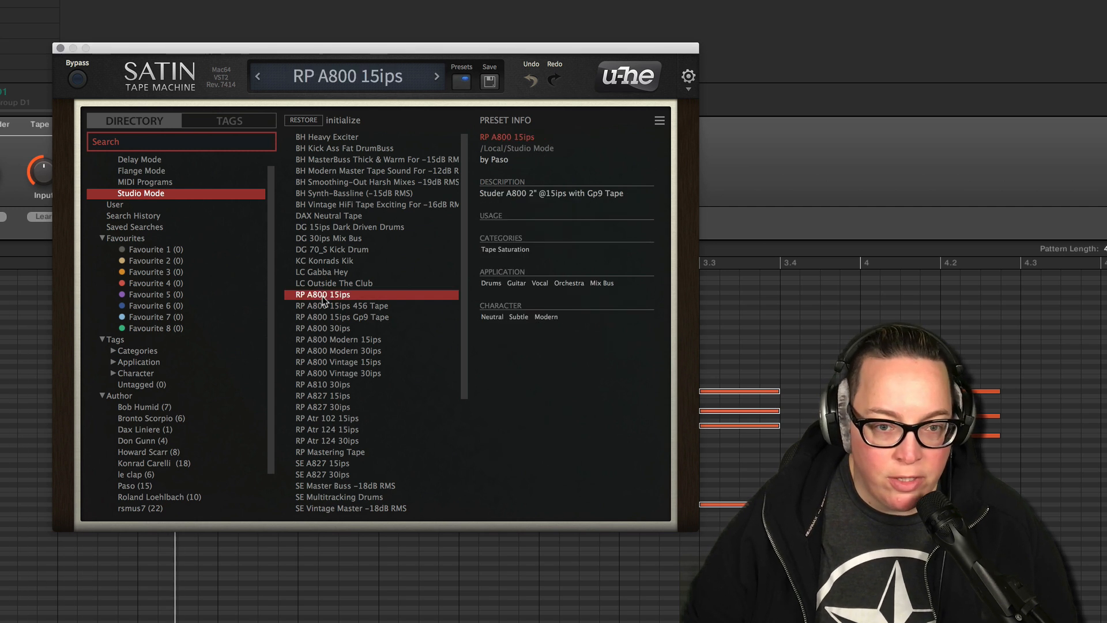
left_click(330, 151)
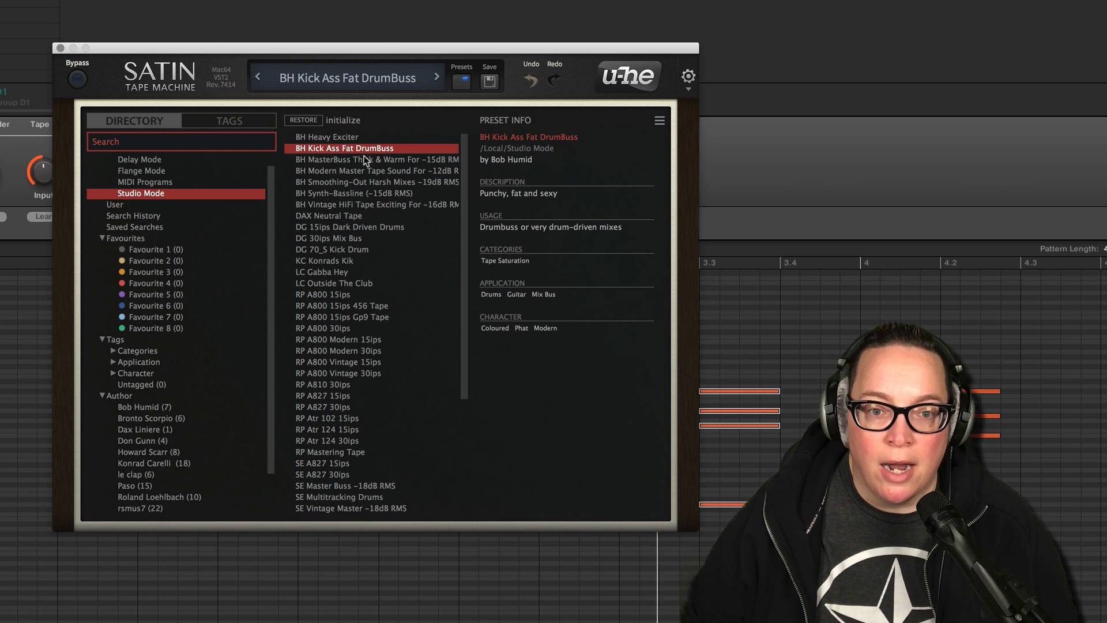
left_click(336, 208)
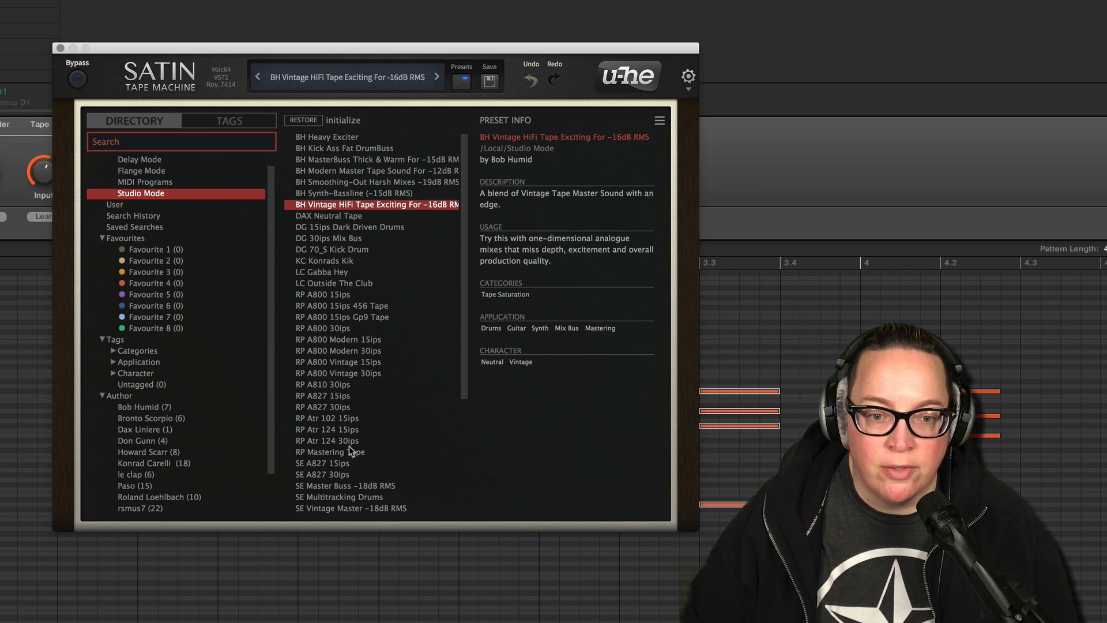
scroll(348, 451, "down", 4)
left_click(334, 420)
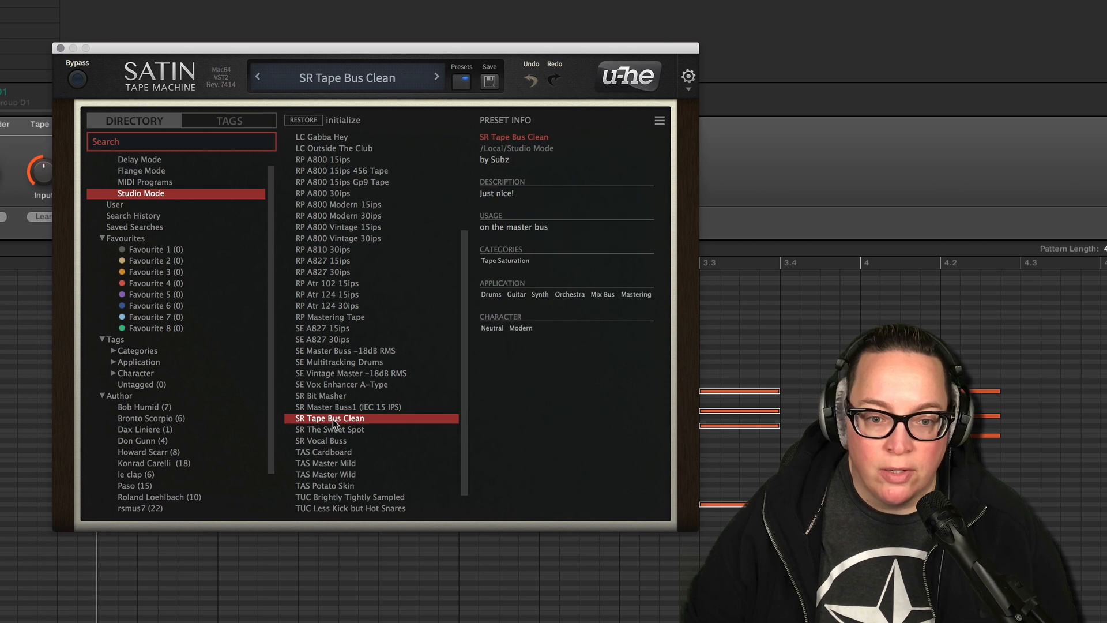
left_click(334, 433)
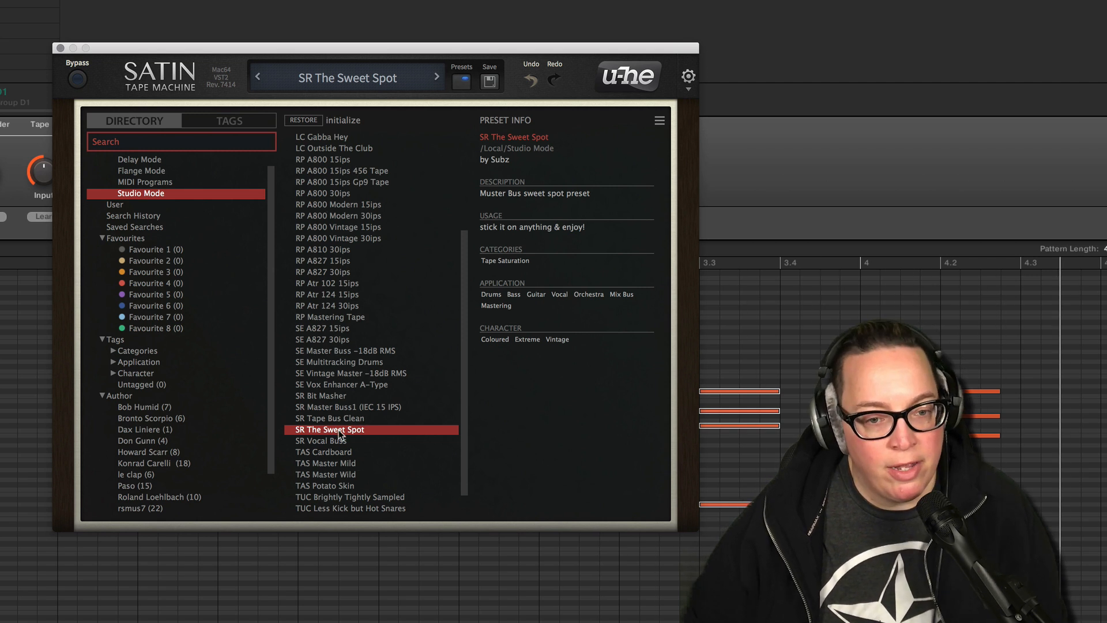
Audition LC Gabba Hey, DG 70_S Kick Drum and DAX Neutral Tape, and load BH Vintage HiFi Tape Exciting For -16dB RMS.
scroll(341, 420, "up", 4)
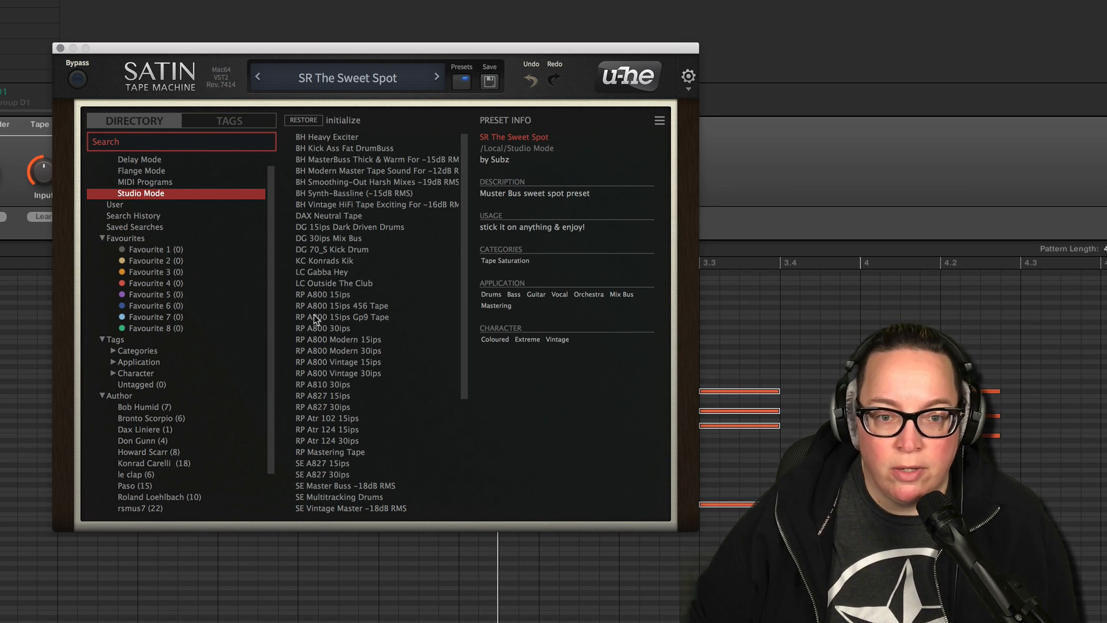
left_click(324, 270)
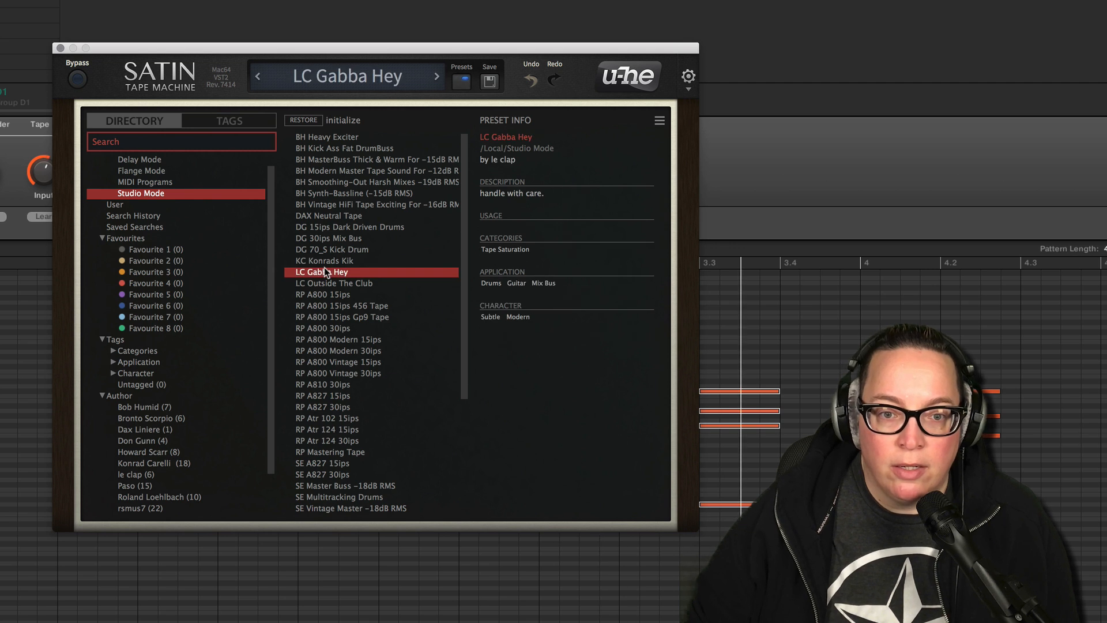
left_click(334, 252)
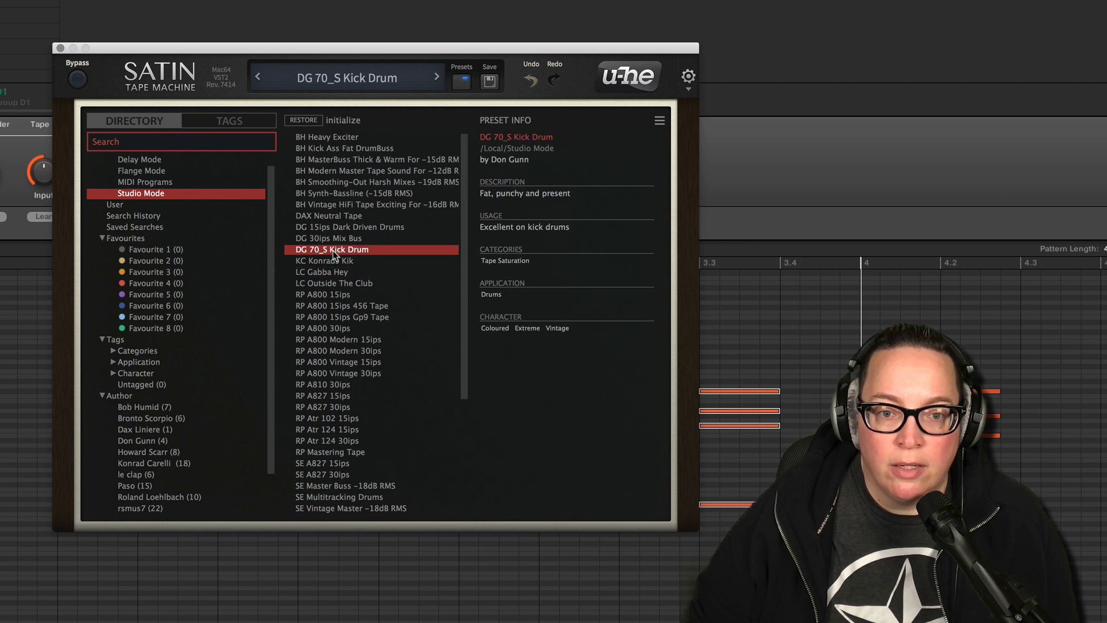
left_click(338, 214)
left_click(340, 204)
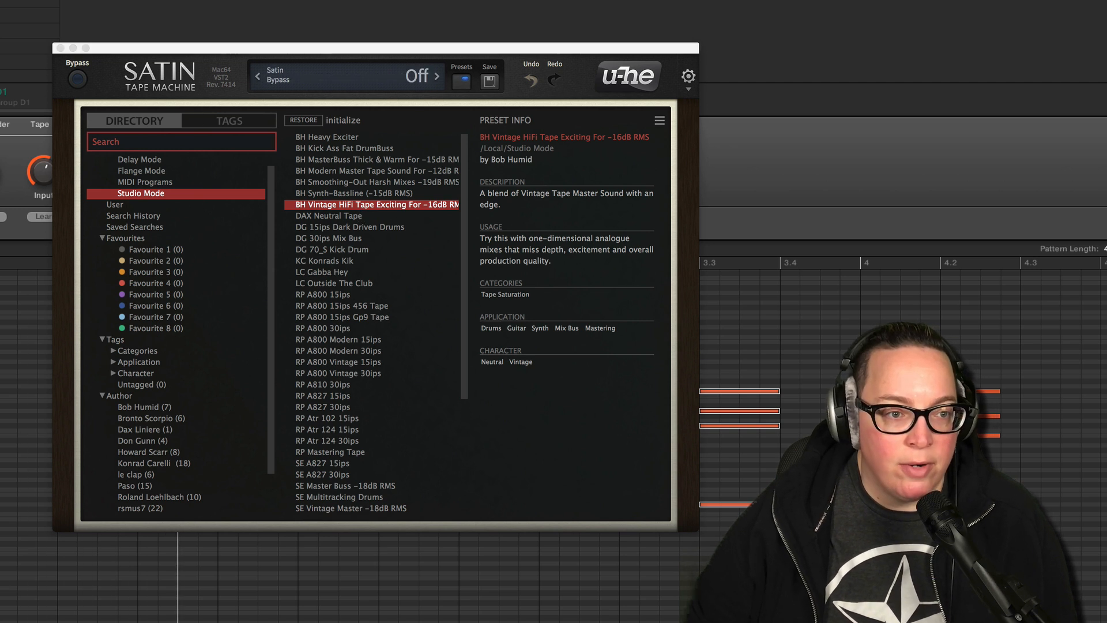
Close the Satin window, replace Satin with u-he's ColourCopy on the Chords F#m group and start playback.
left_click(60, 47)
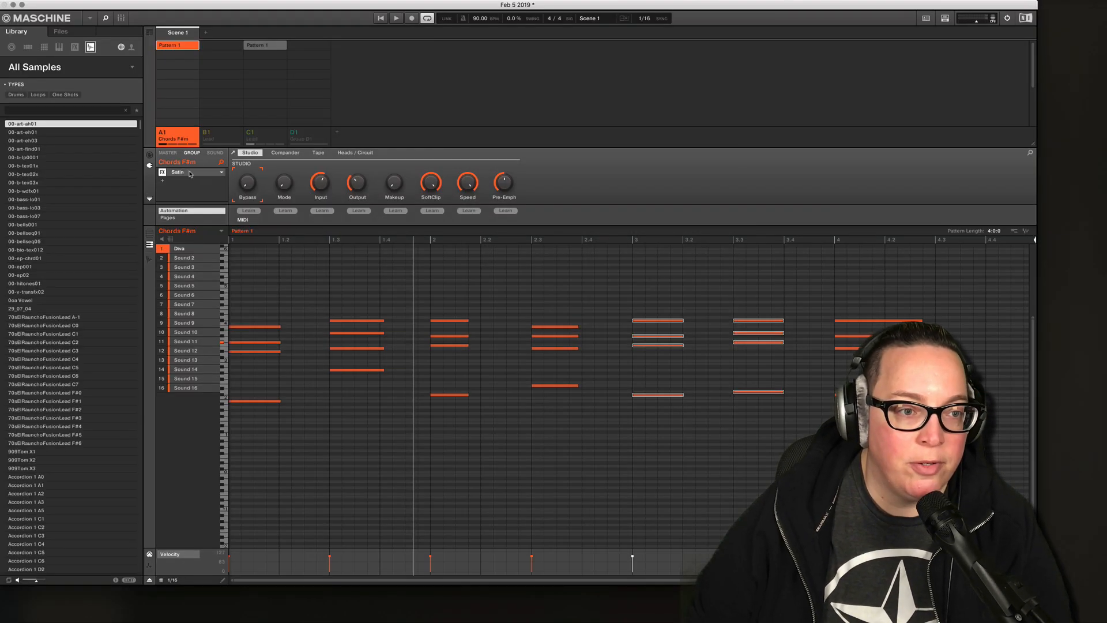
left_click(163, 181)
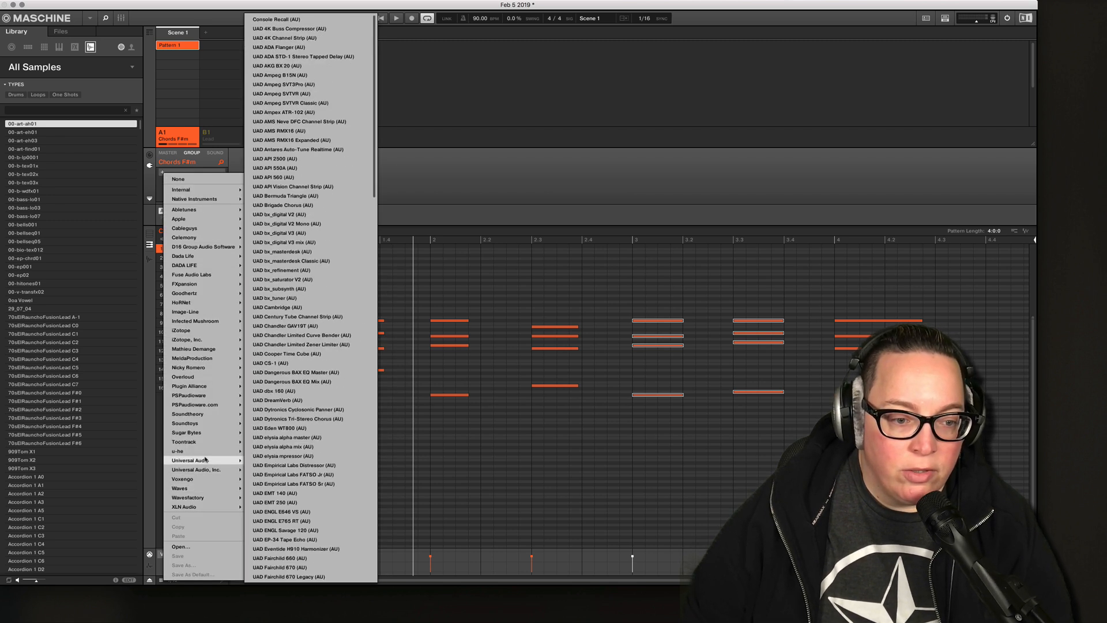
mouse_move(233, 452)
left_click(273, 451)
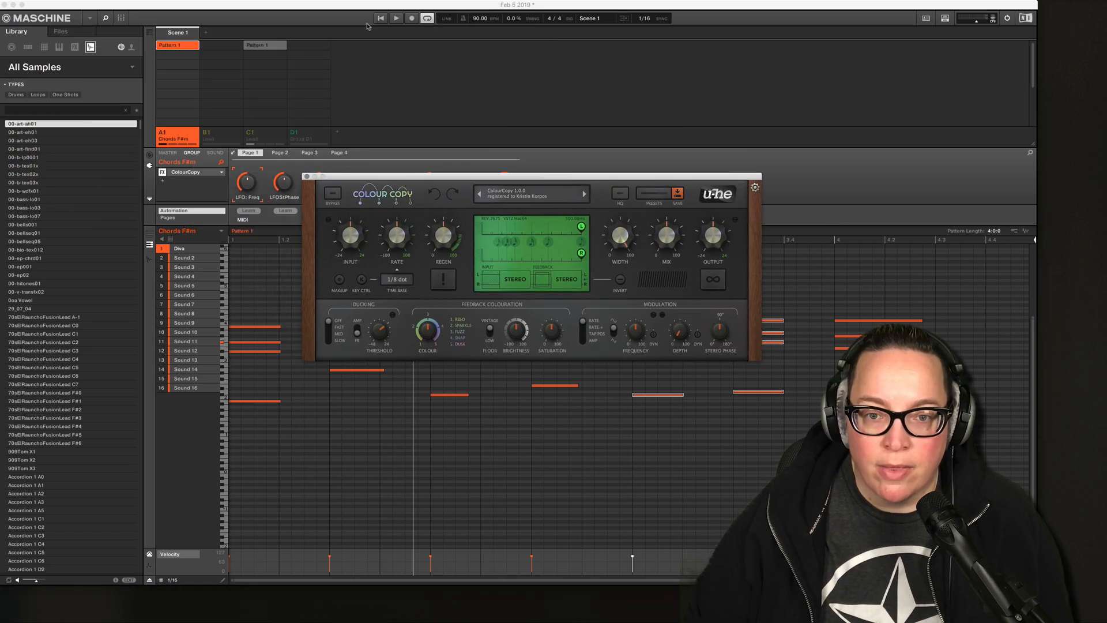
key("space")
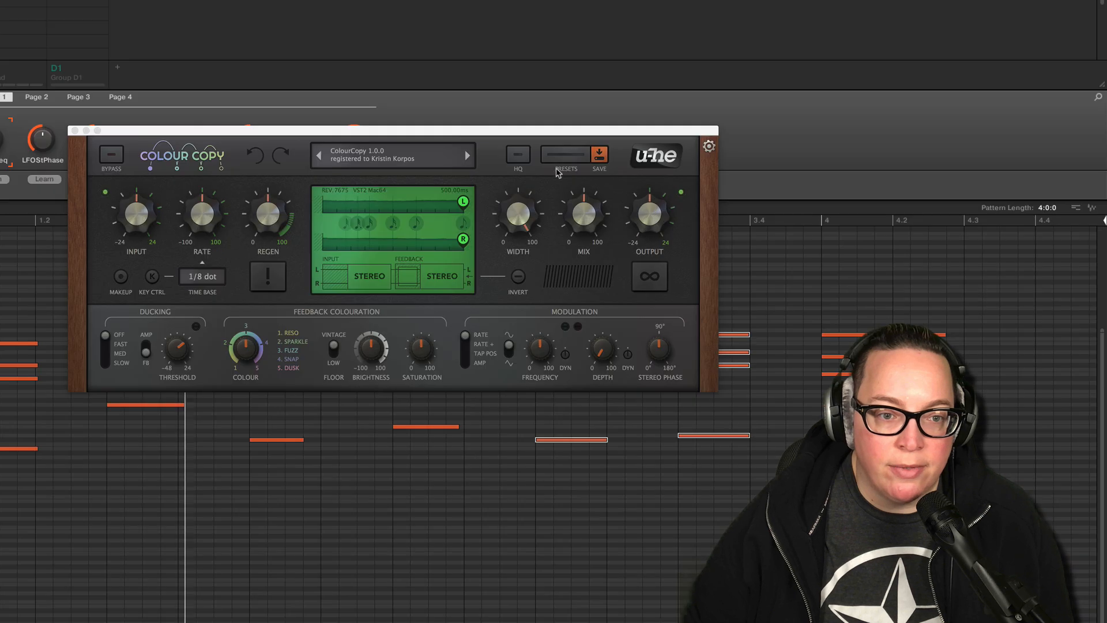
Audition each preset in turn from 3EE Alterecho to HS Animated Room in ColourCopy's 01 Delay & Room folder.
left_click(654, 194)
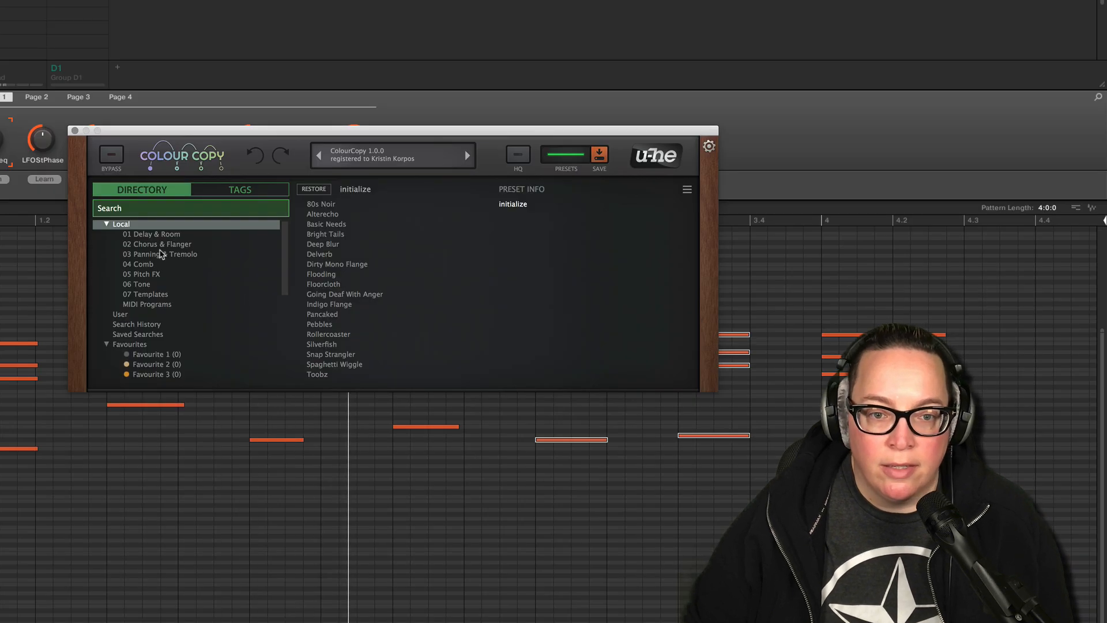
left_click(155, 235)
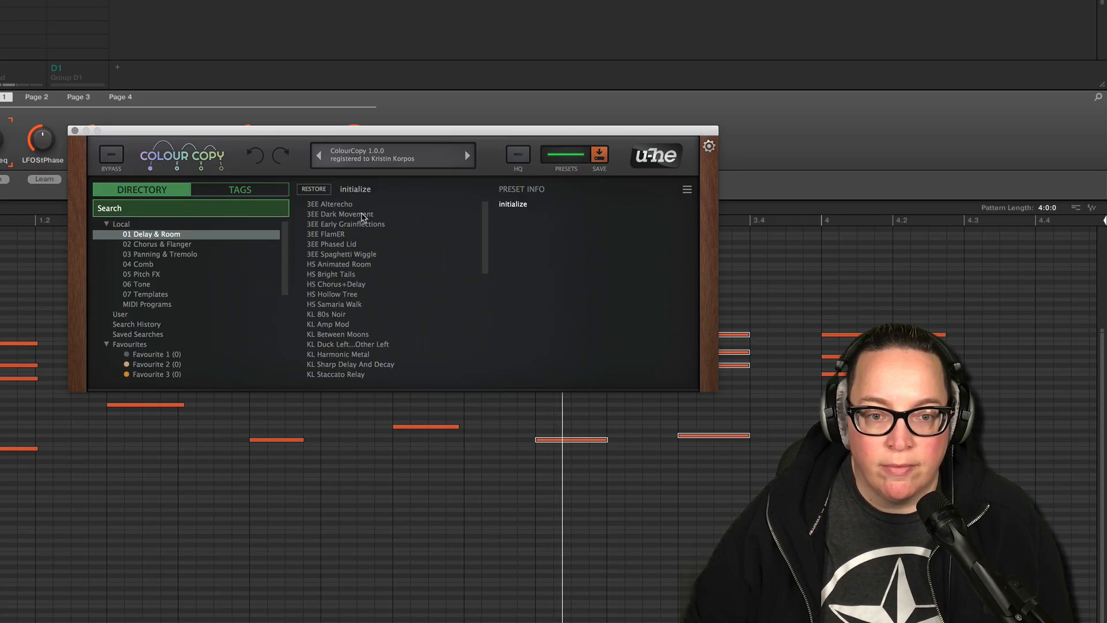
left_click(358, 204)
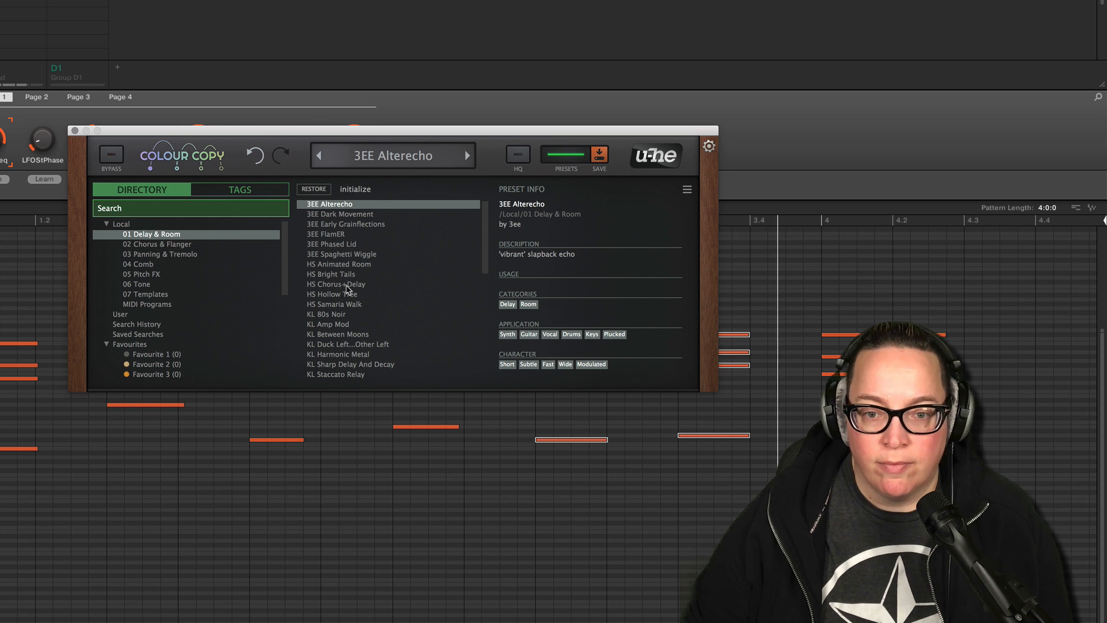
left_click(338, 216)
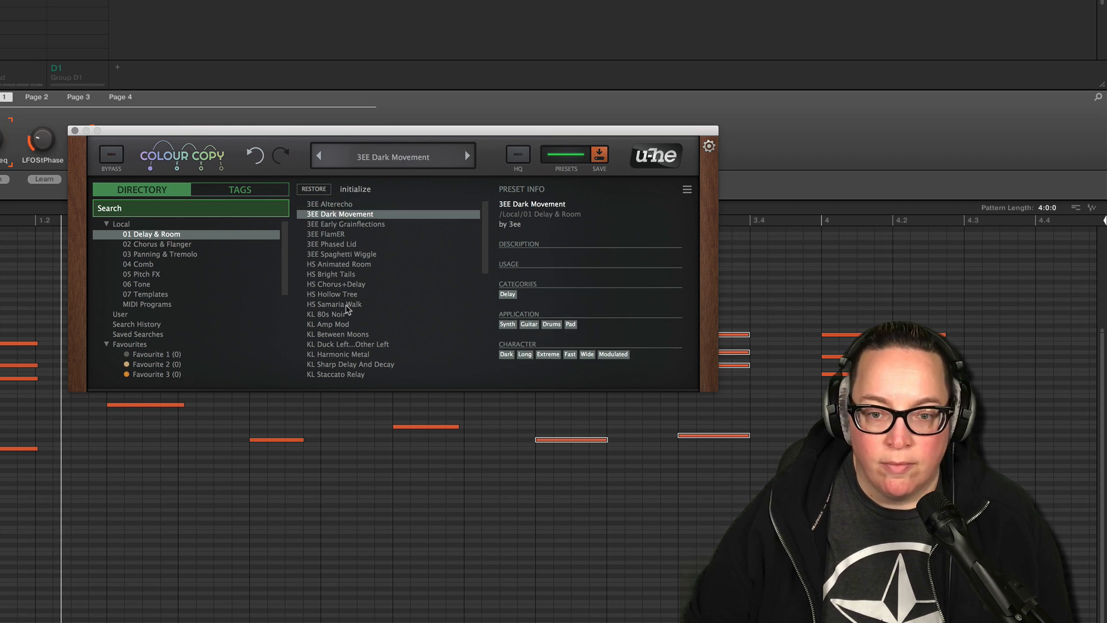
left_click(338, 225)
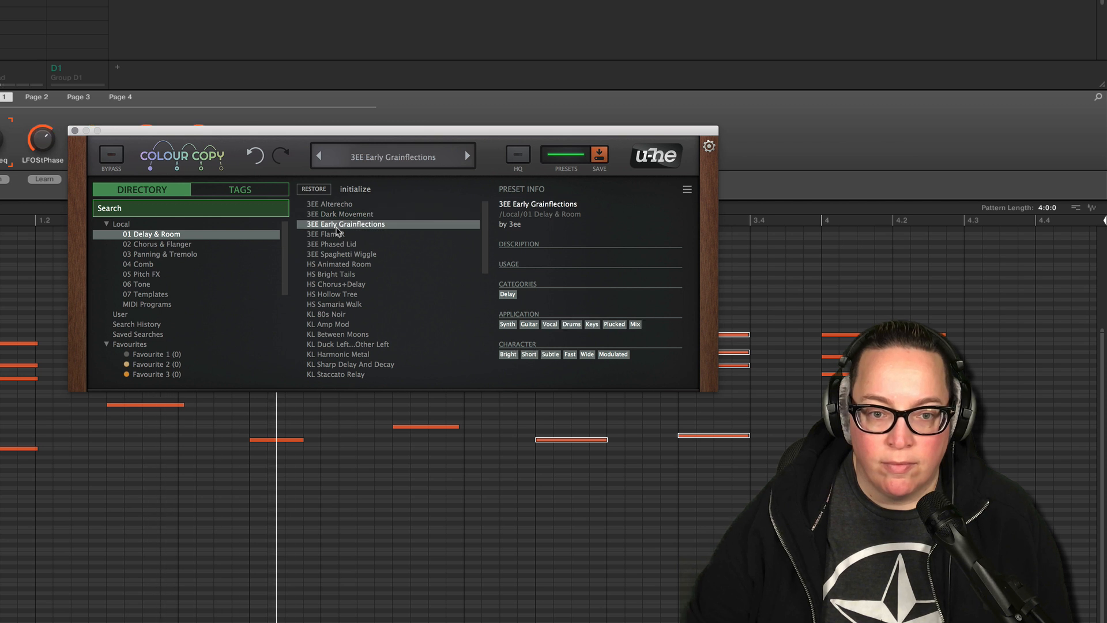
left_click(337, 234)
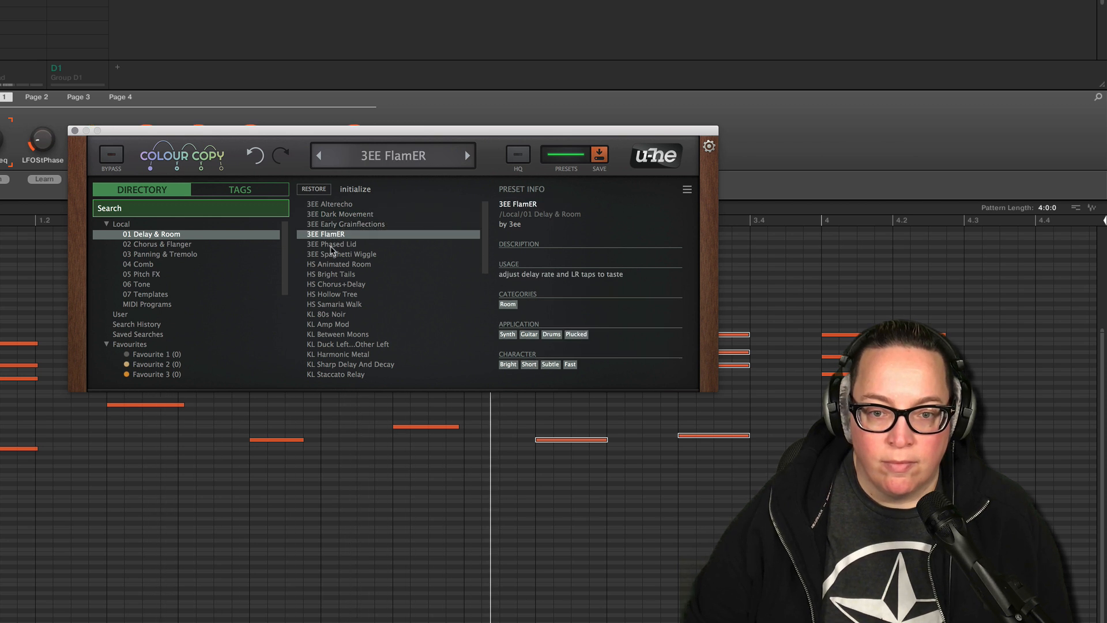
left_click(331, 245)
left_click(330, 254)
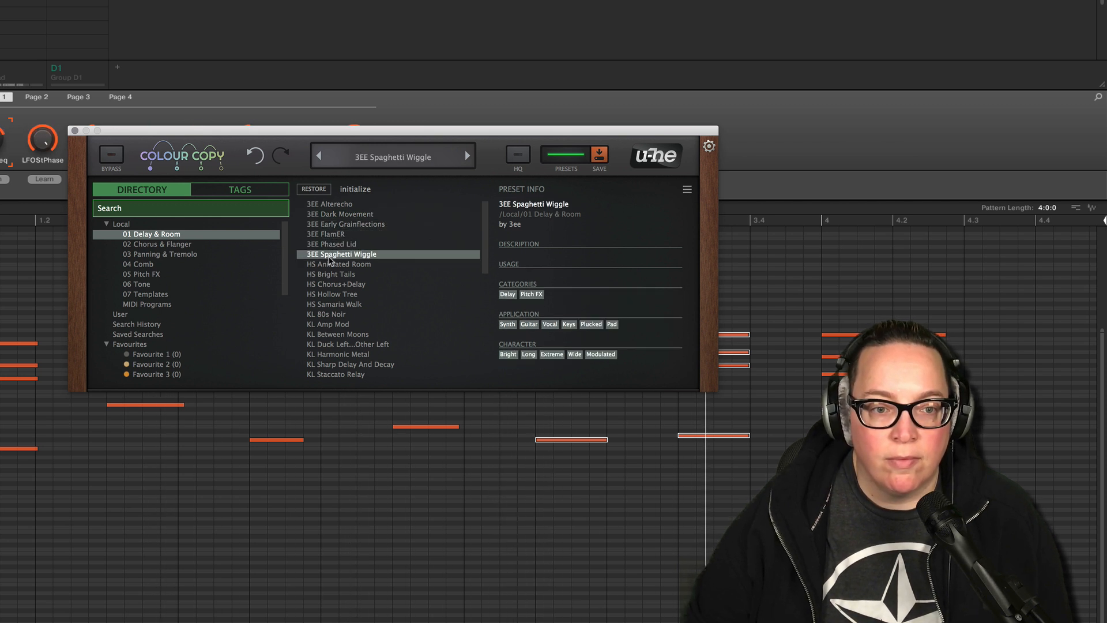
left_click(333, 265)
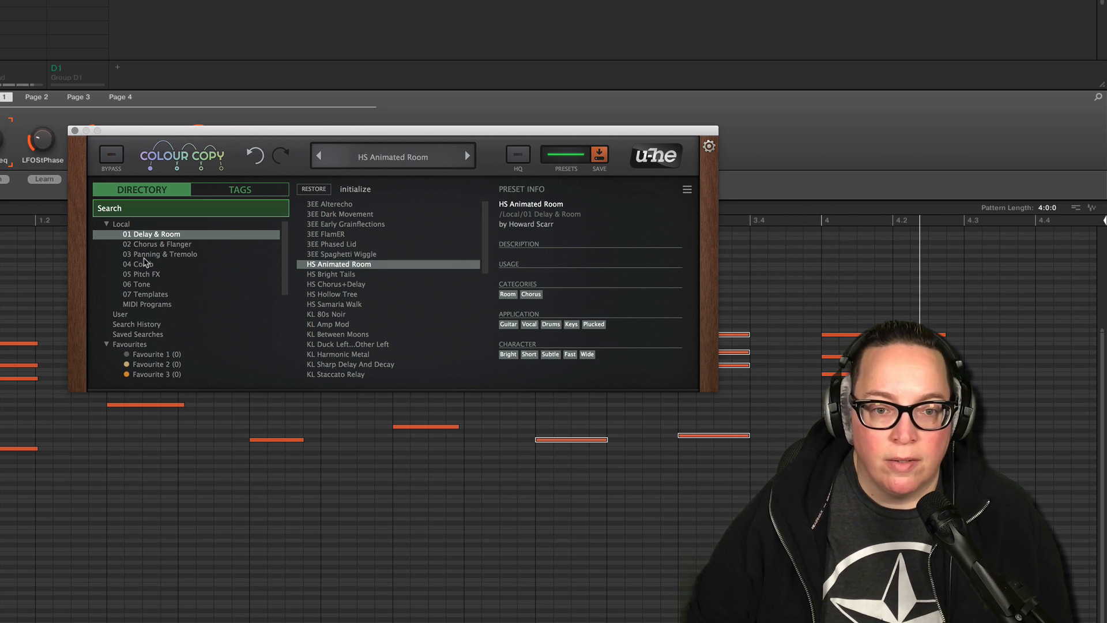
Audition HS Ensemble, HS Slow Phase, TAS Phascination, TAS Wipers and TUC Subtle Chorus from 02 Chorus & Flanger, comparing the last with the bypassed sound.
left_click(144, 245)
left_click(333, 234)
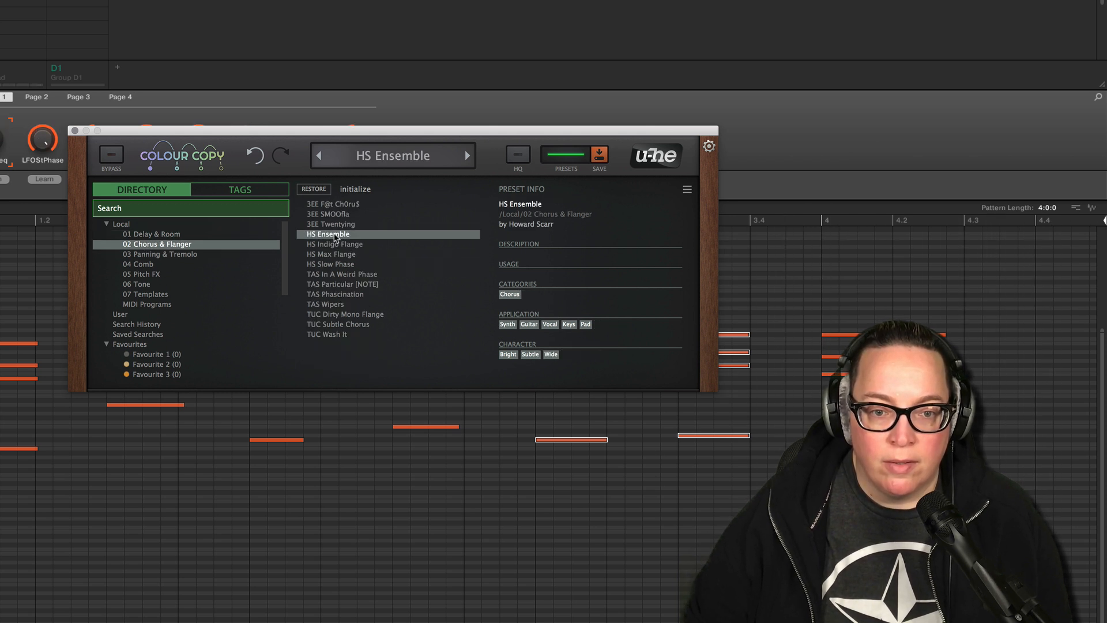
left_click(340, 264)
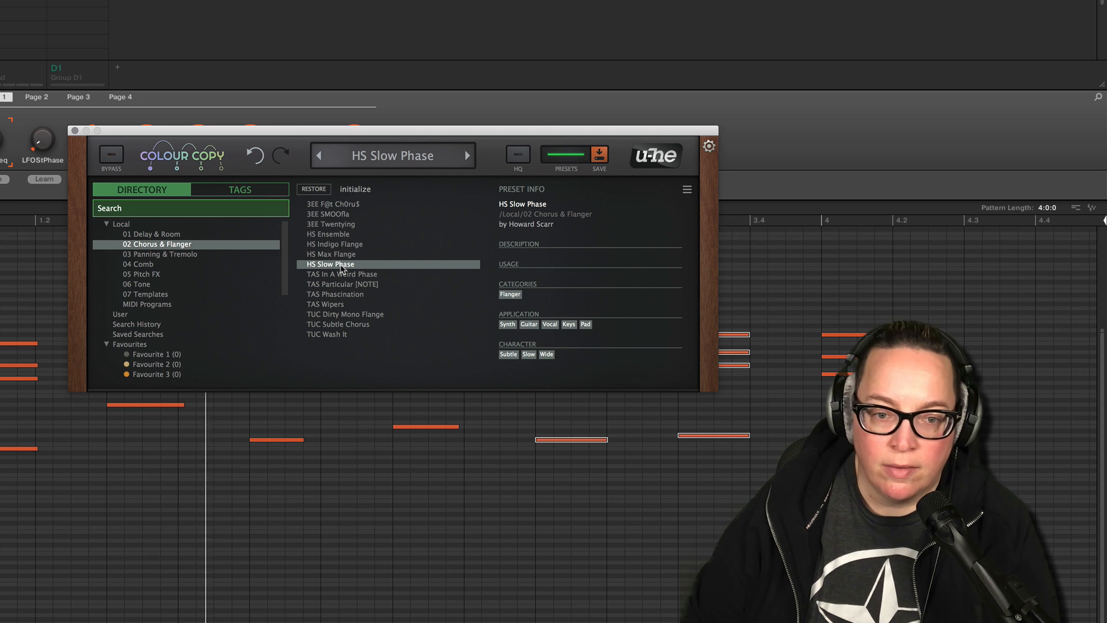
left_click(343, 294)
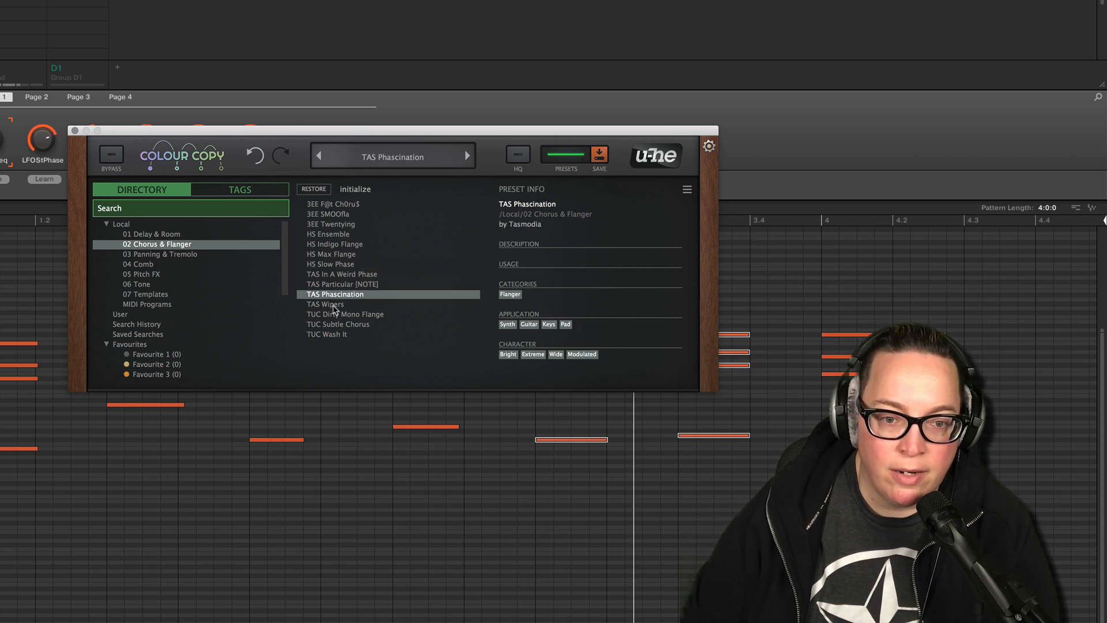
left_click(334, 306)
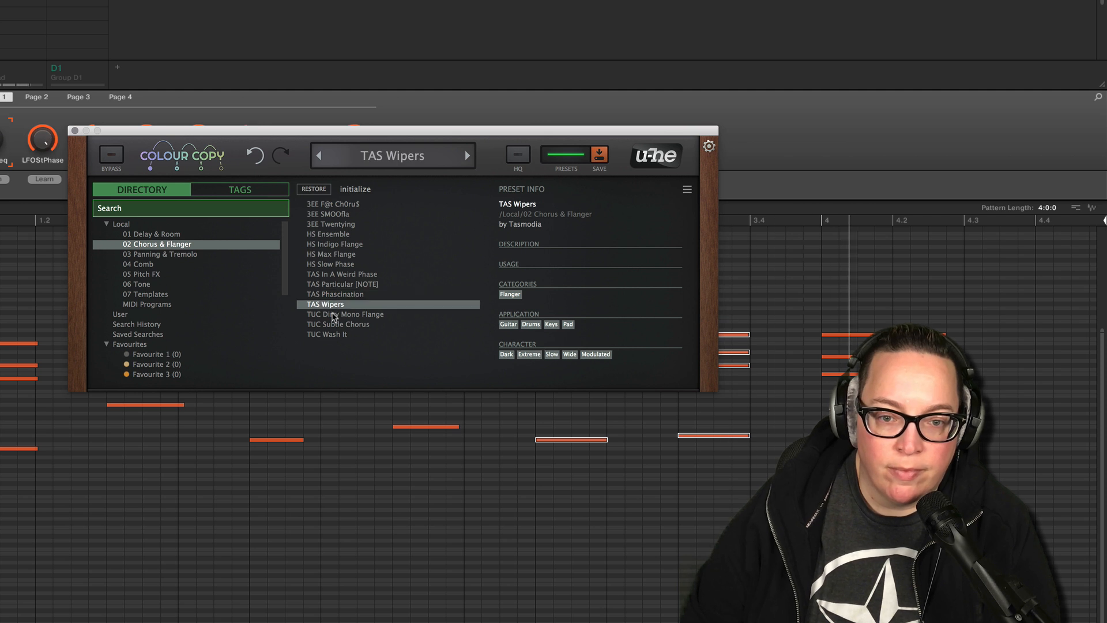
left_click(344, 326)
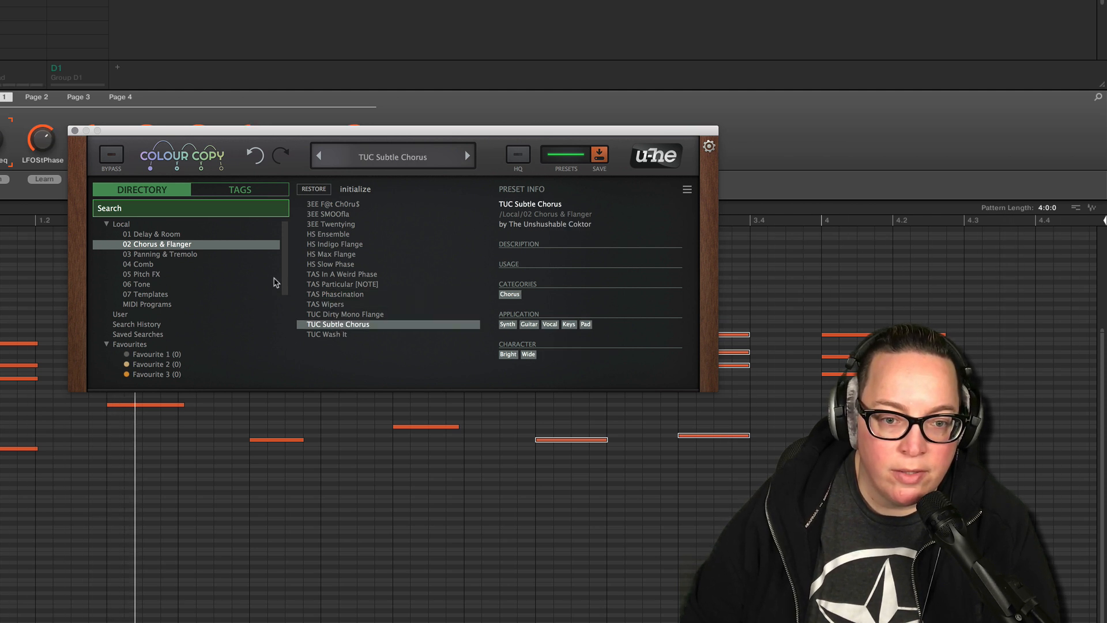
left_click(113, 157)
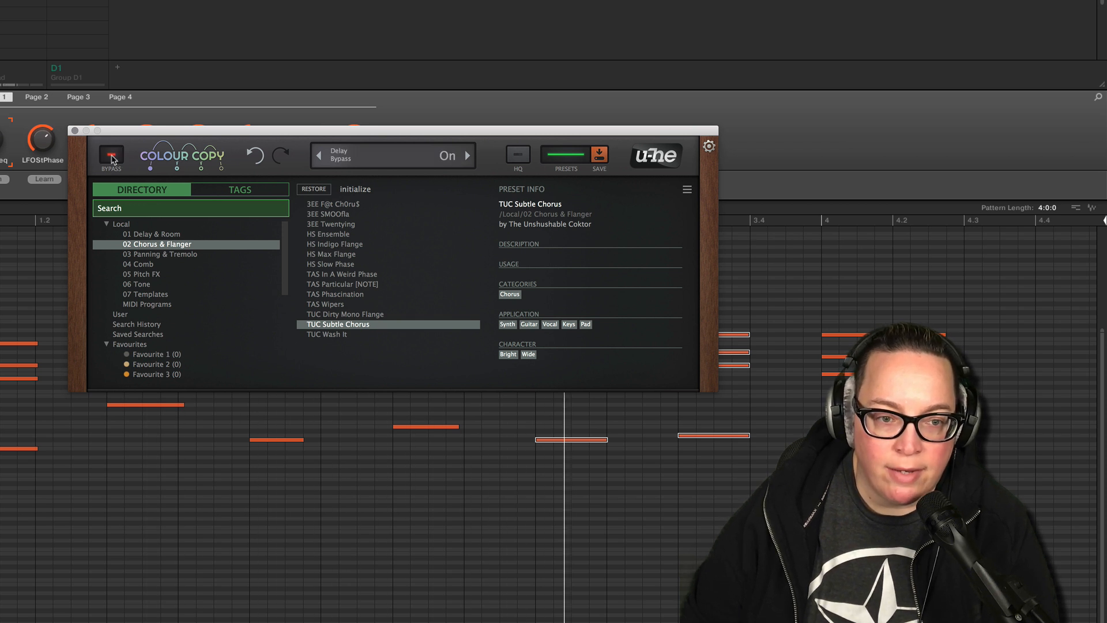
left_click(112, 157)
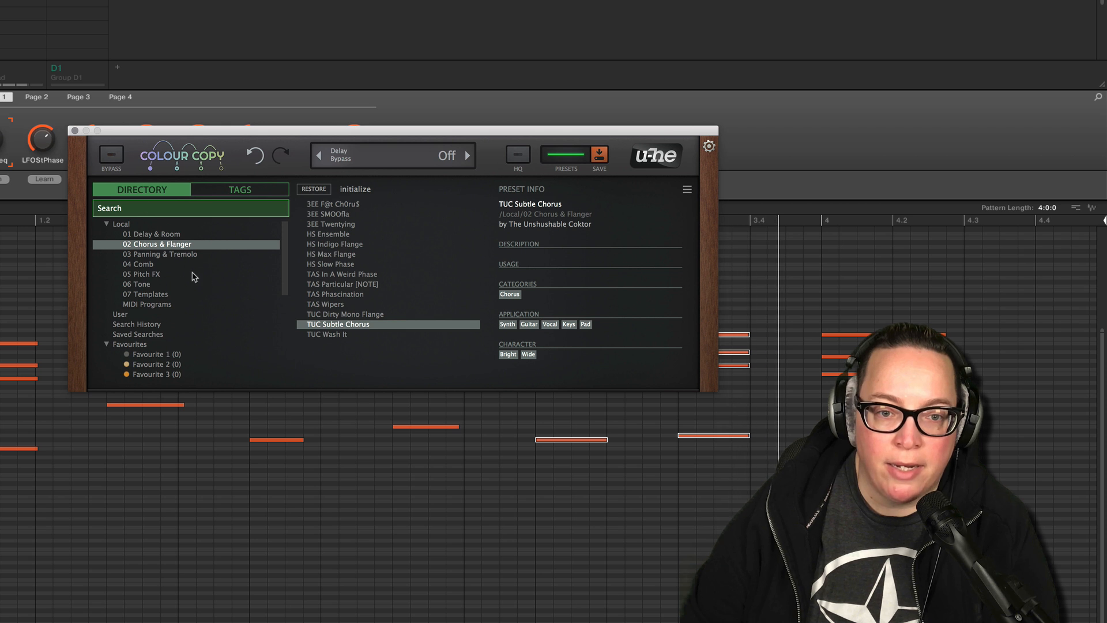
Audition the TUC Amp Mod Variation and TUC Pancaked presets from the 03 Panning & Tremolo folder.
left_click(173, 255)
left_click(340, 205)
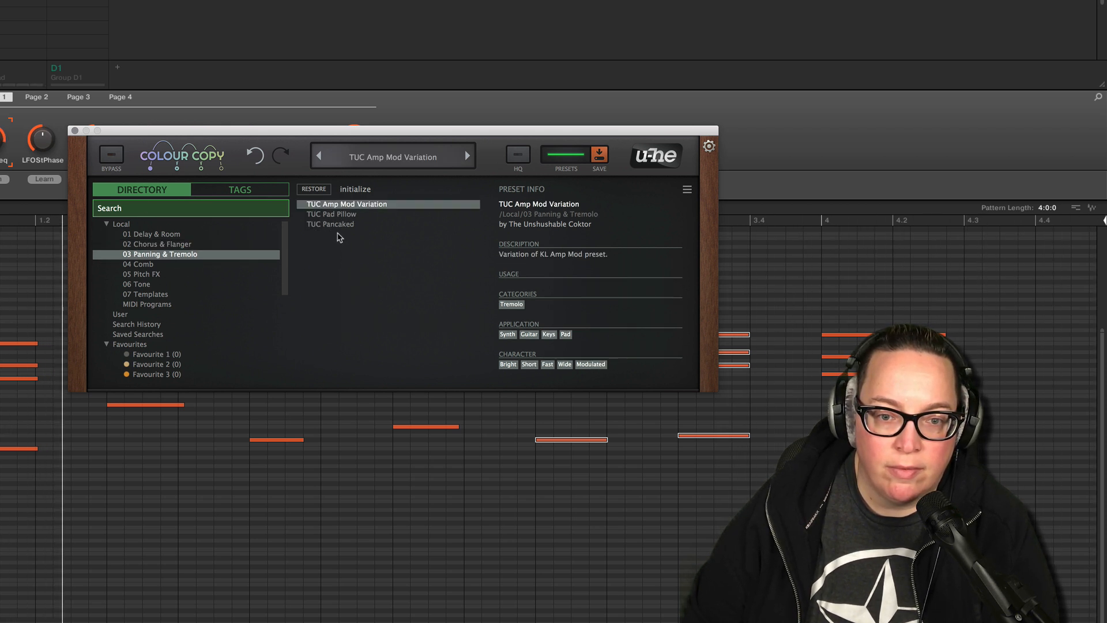
left_click(339, 227)
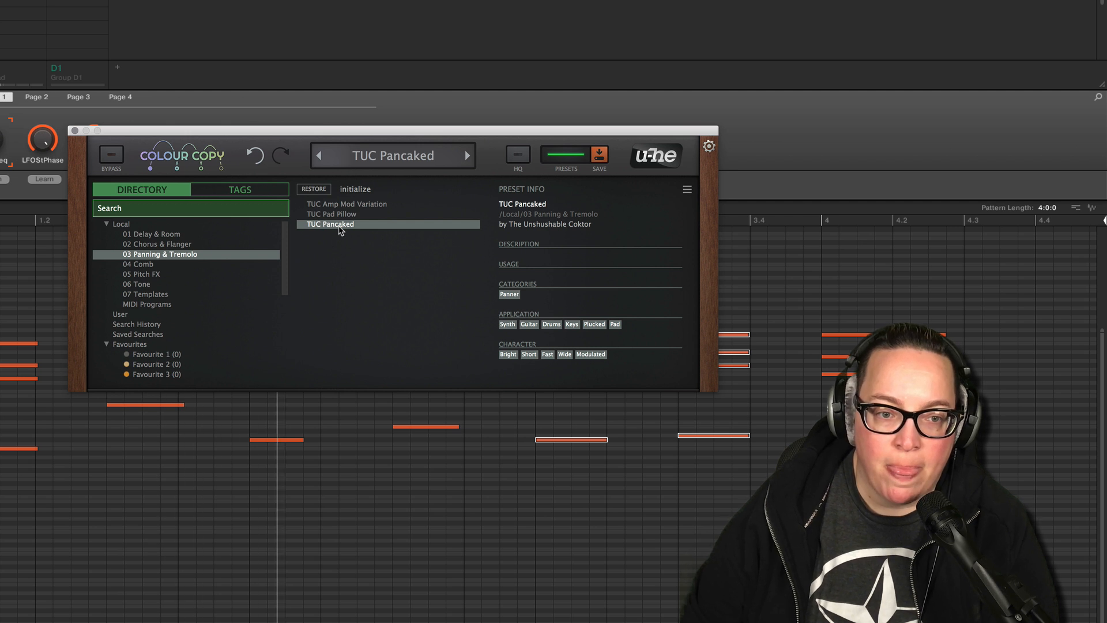
Audition 3EE Pebbles, HS Drum Gletscher, TAS Shells [NOTE] and TAS Upshift from the 05 Pitch FX folder.
left_click(154, 275)
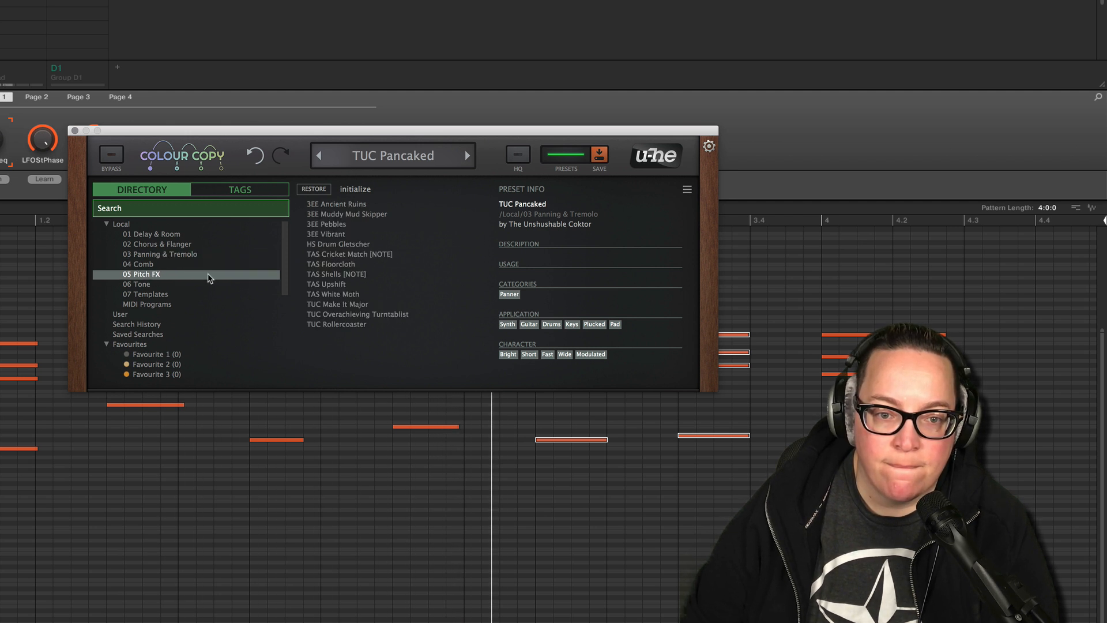
left_click(333, 225)
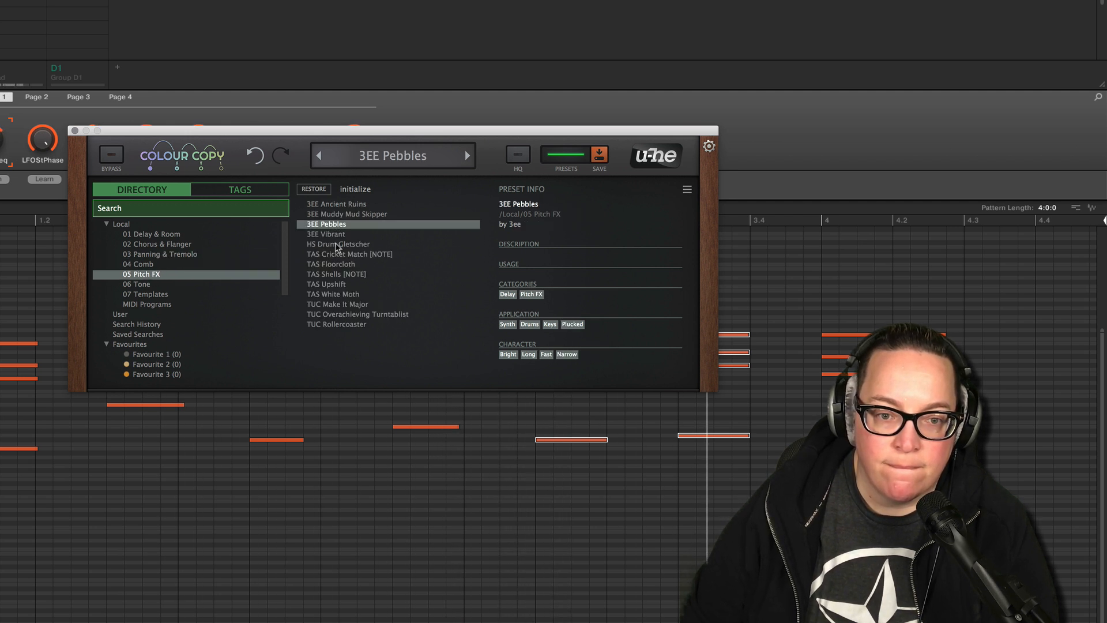
left_click(340, 244)
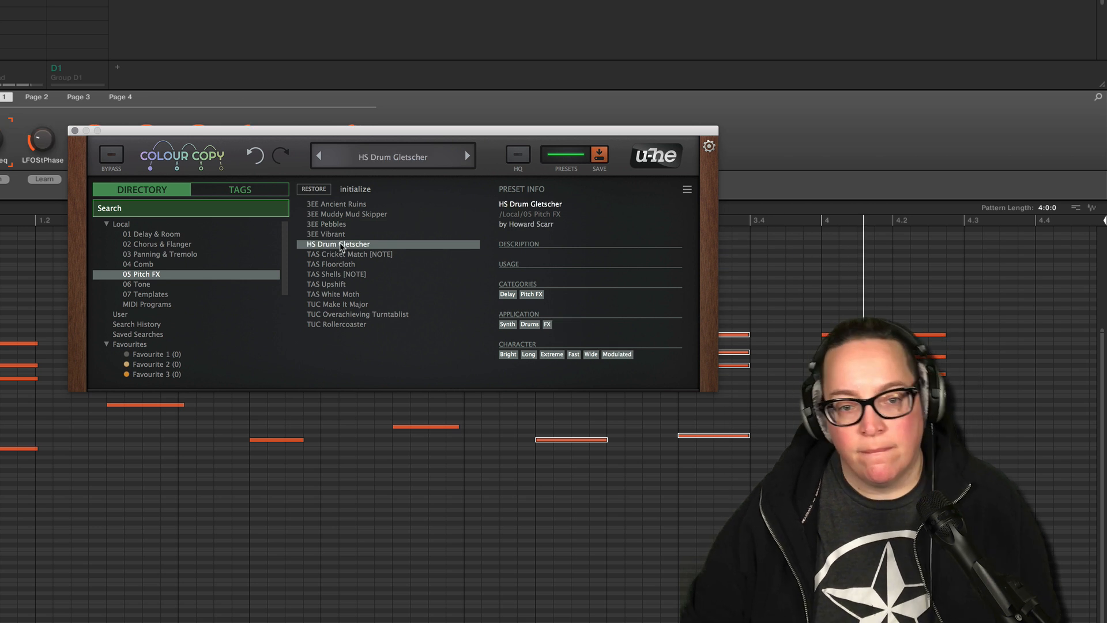
left_click(338, 275)
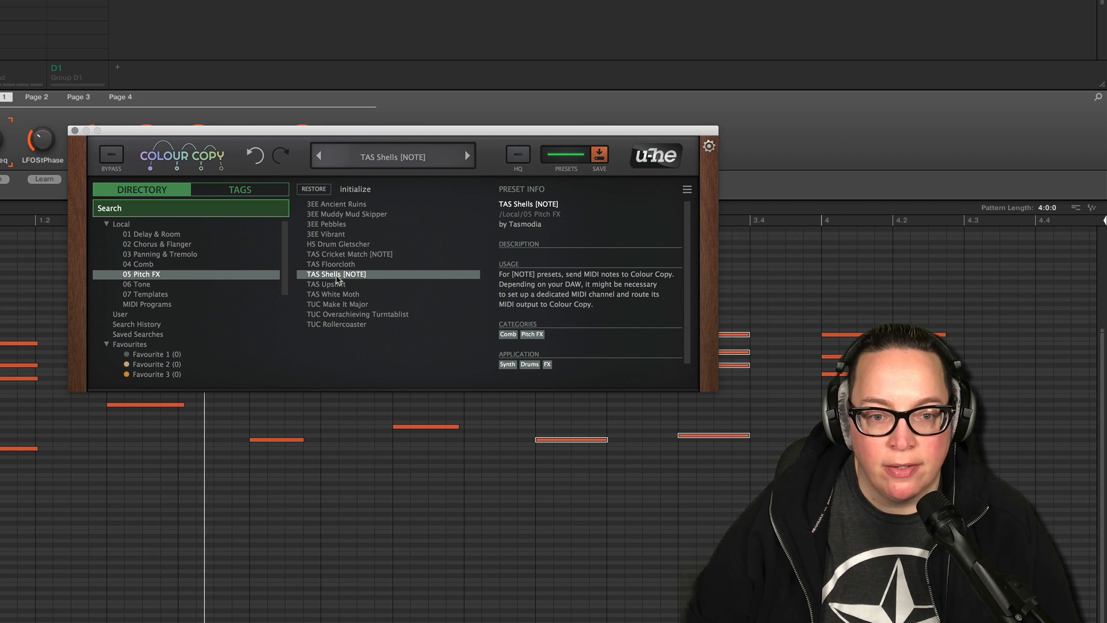
left_click(337, 285)
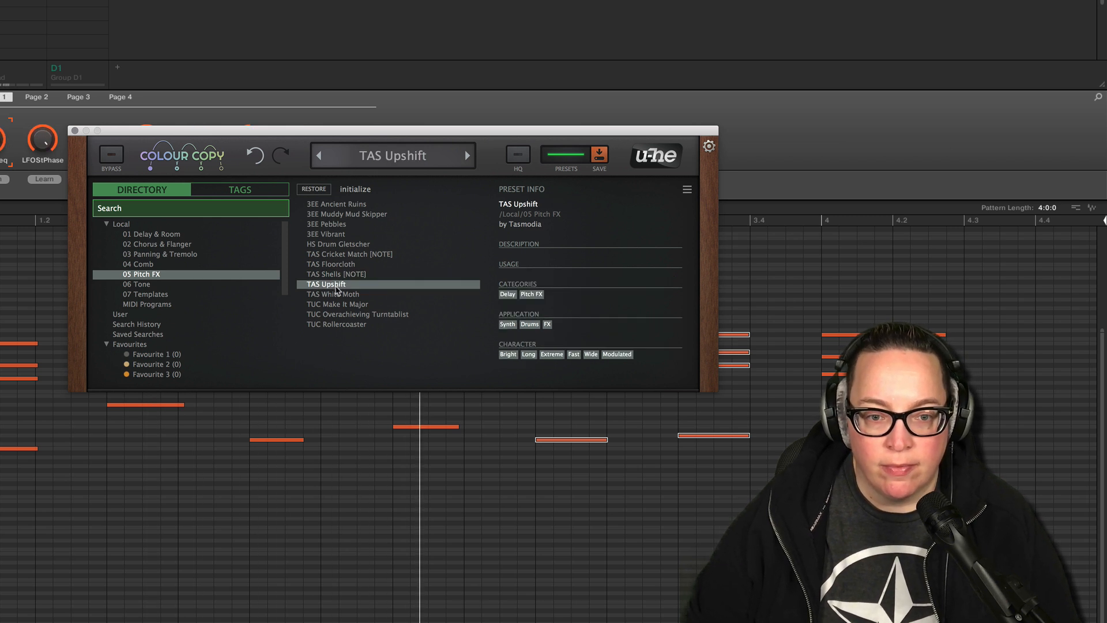
Audition TUC Make It Major, TUC Overachieving Turntablist and TUC Rollercoaster from ColourCopy's 05 Pitch FX folder.
left_click(333, 304)
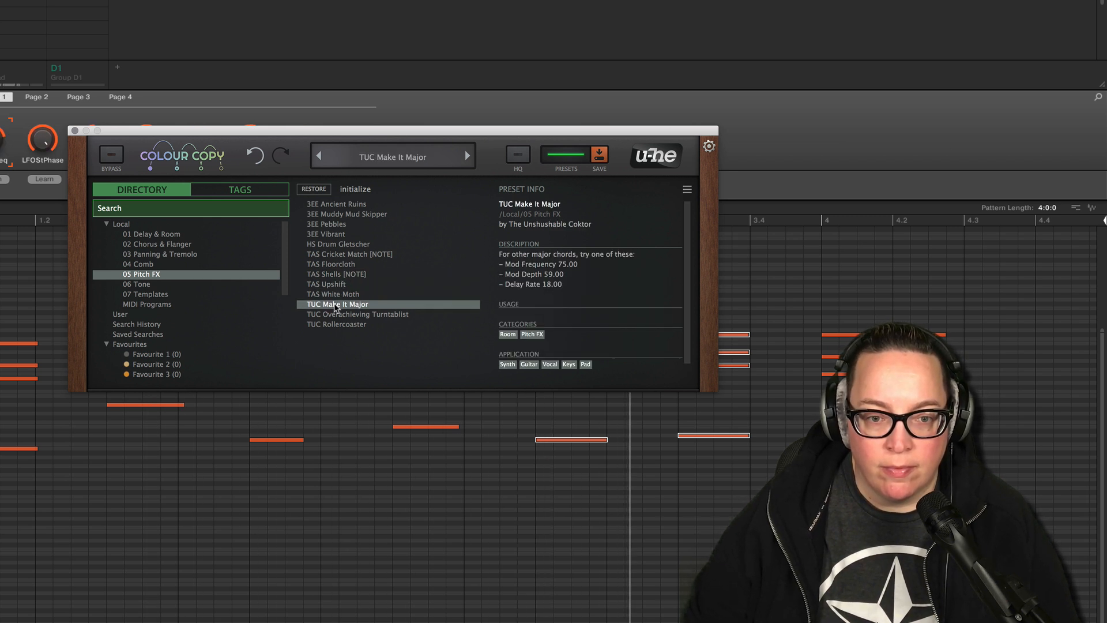
left_click(335, 315)
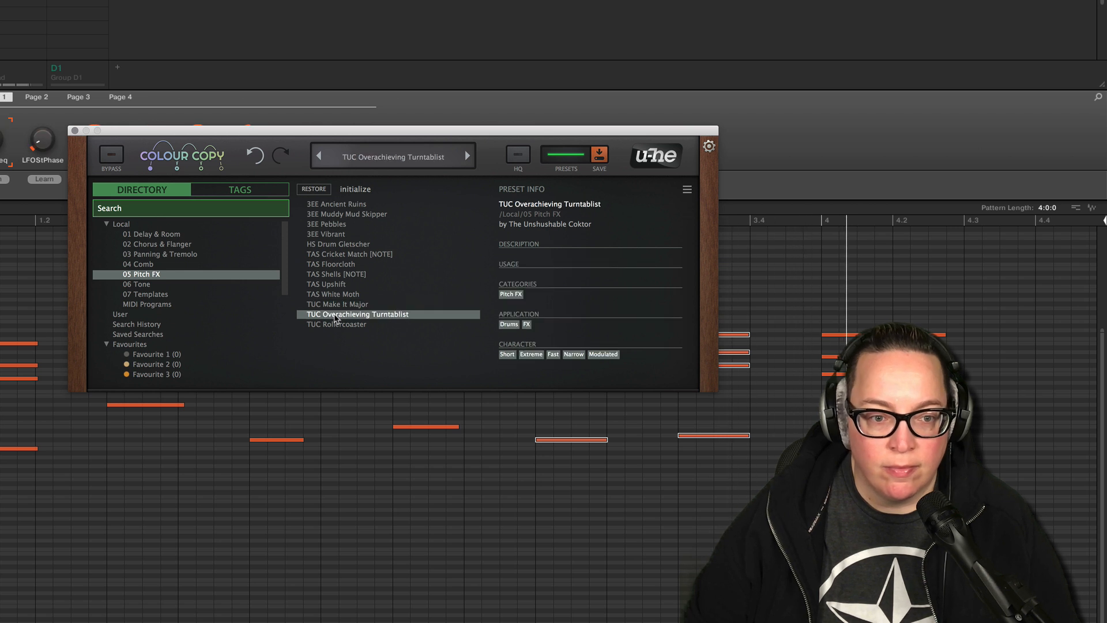
left_click(337, 325)
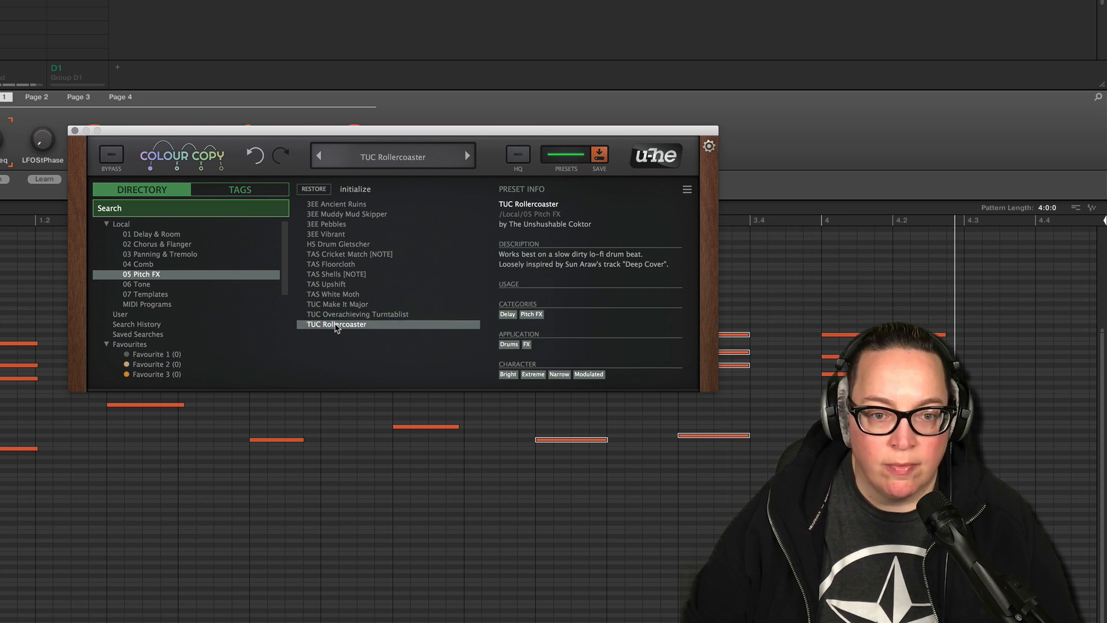
Audition HS Dimension, HS Snap Strangler and TUC Dirty Mono from the 06 Tone folder.
left_click(157, 285)
left_click(327, 205)
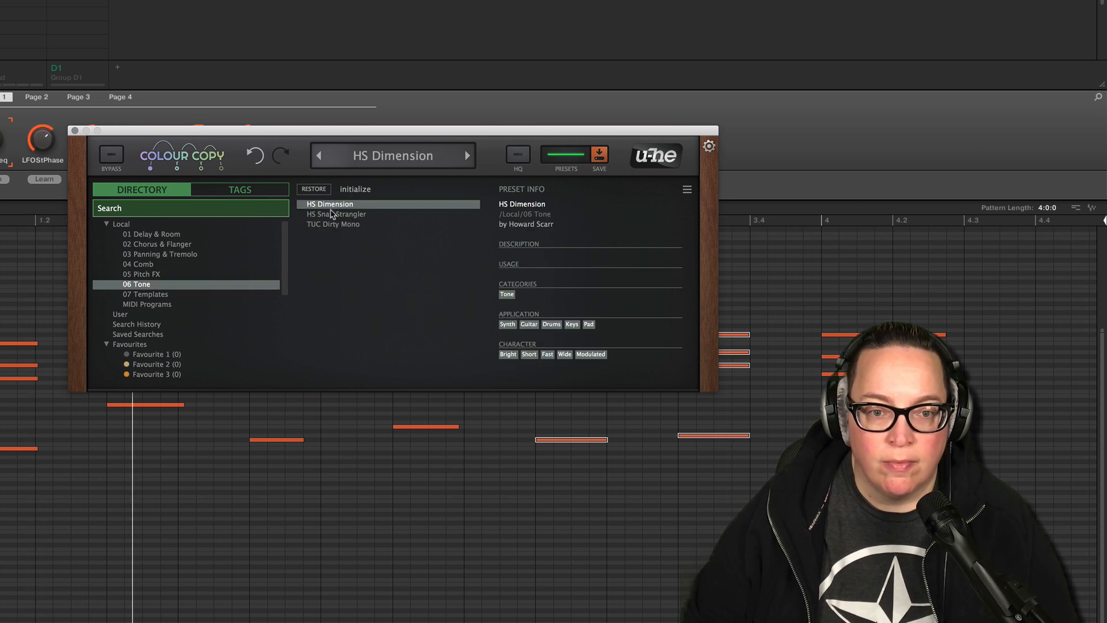
left_click(333, 215)
left_click(337, 225)
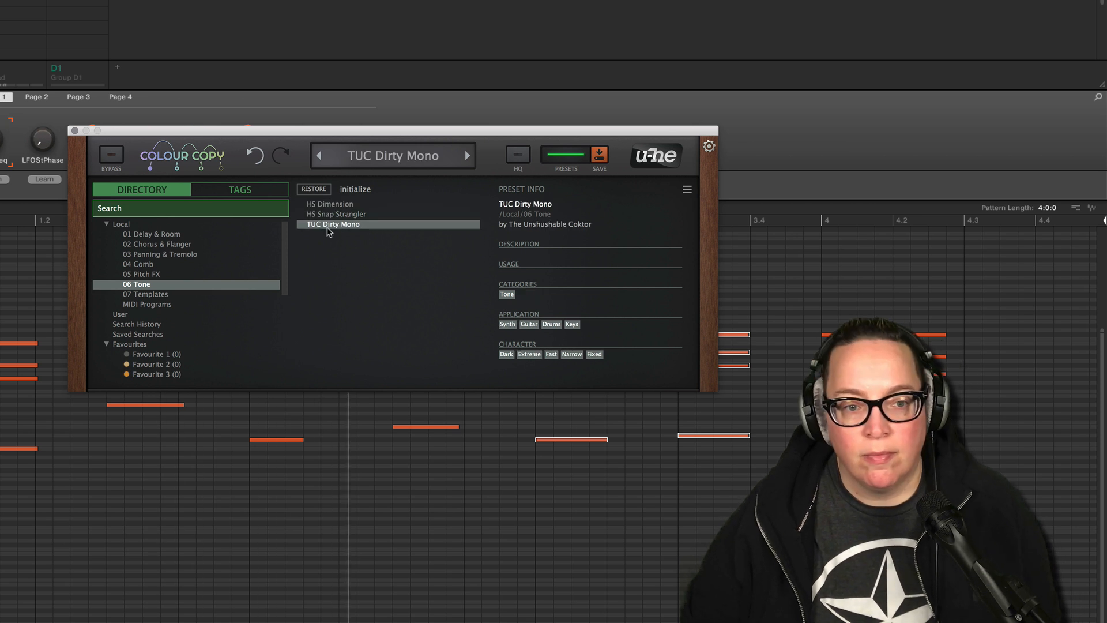
Audition TUC Deep Resonator and TUC Tablafyer from 04 Comb, compare the latter with the bypassed sound, and stop playback.
left_click(161, 265)
left_click(342, 224)
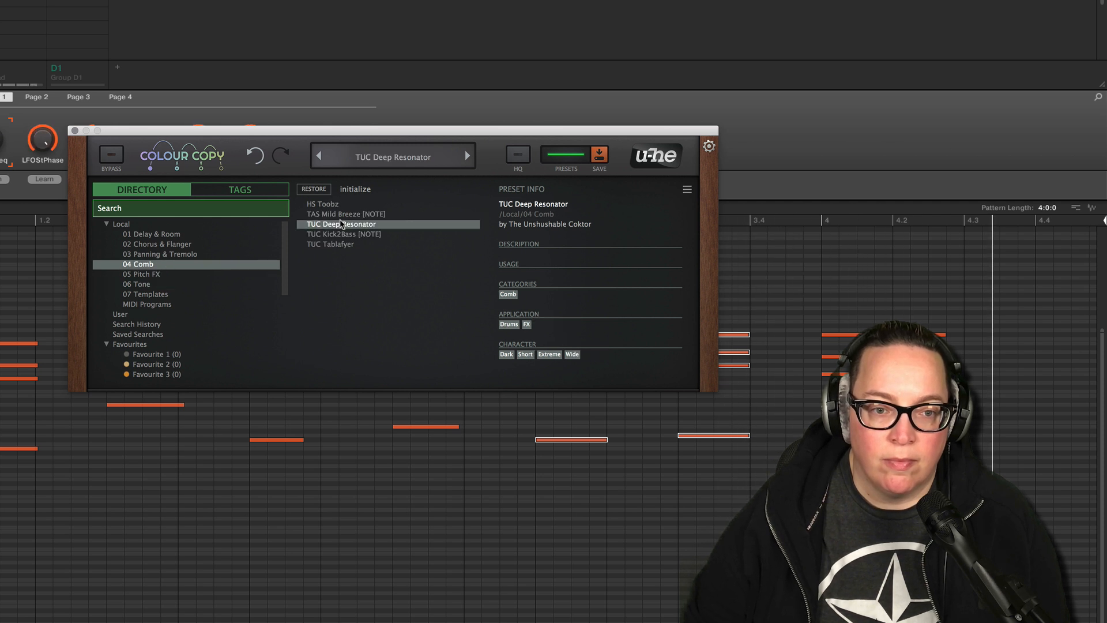
left_click(330, 244)
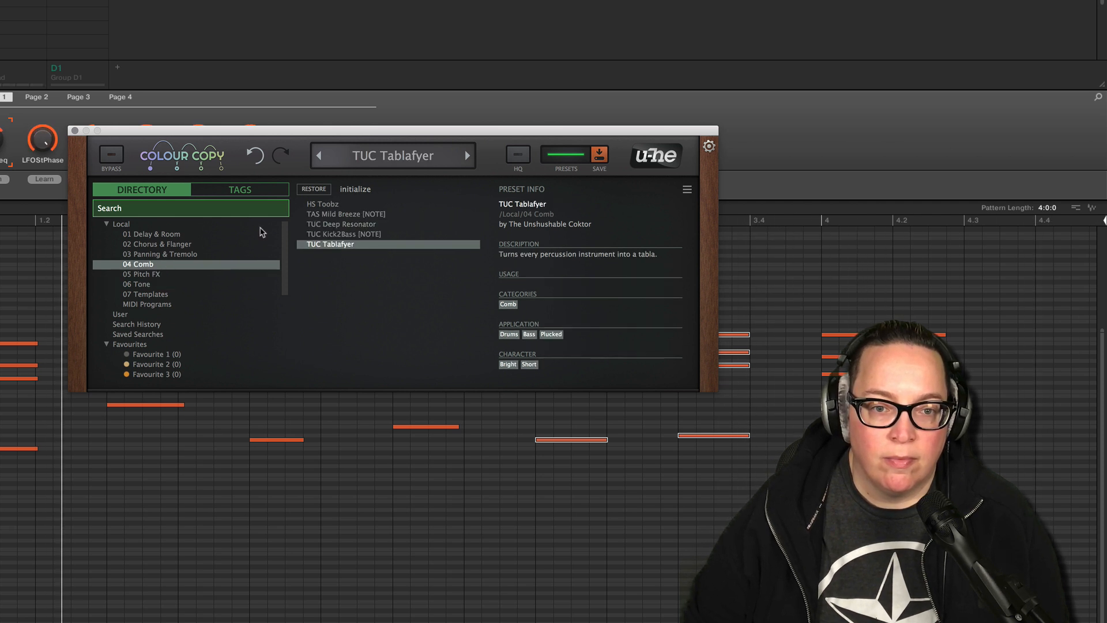
left_click(112, 156)
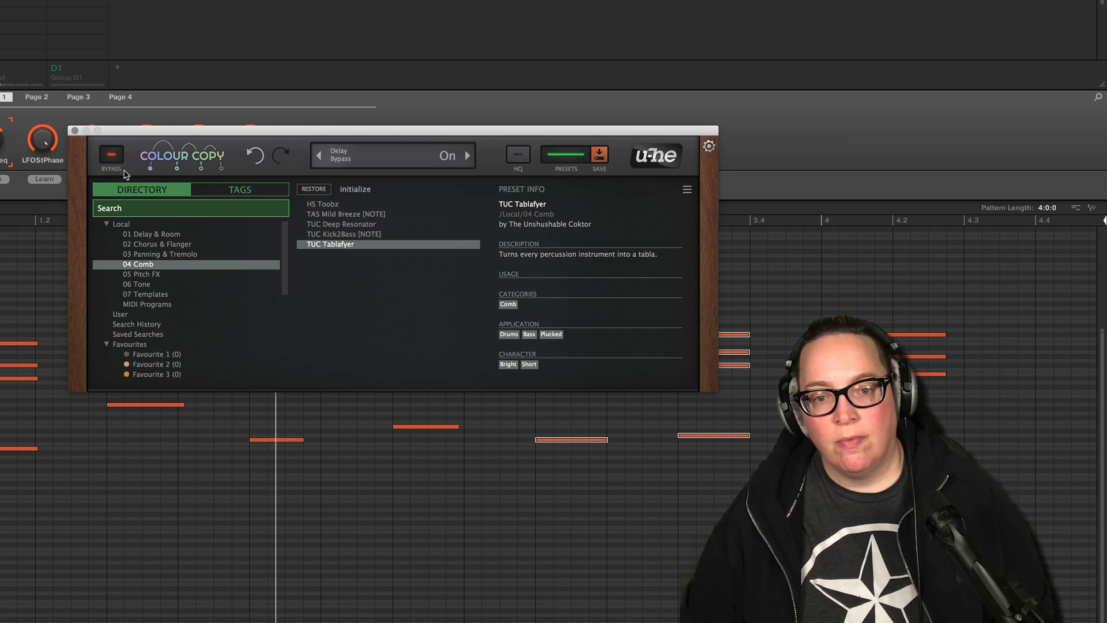
left_click(111, 154)
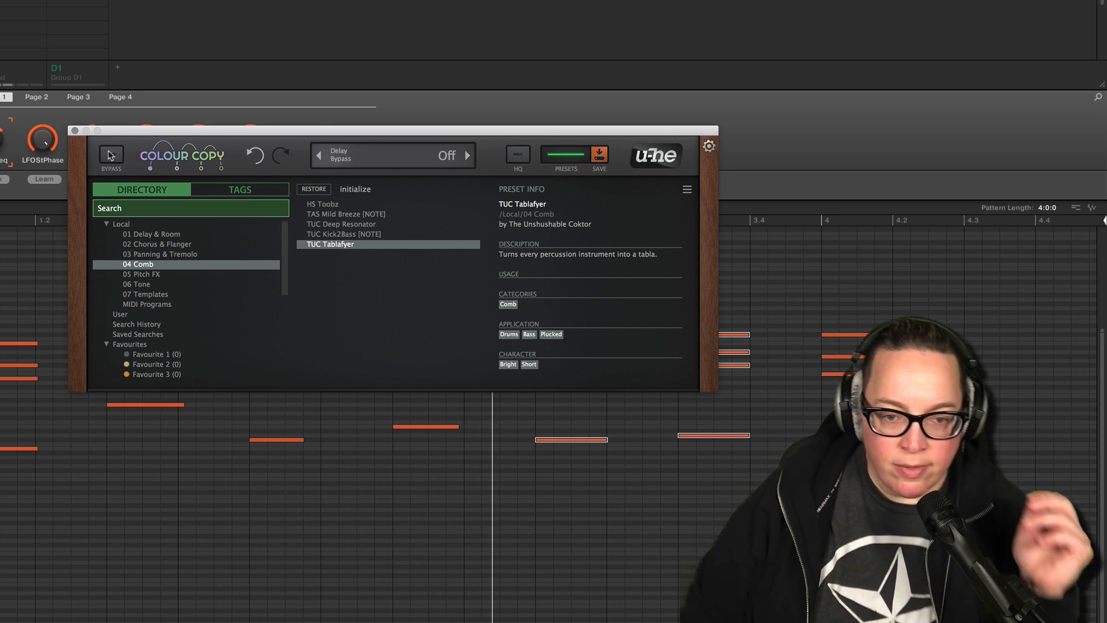
left_click(156, 1)
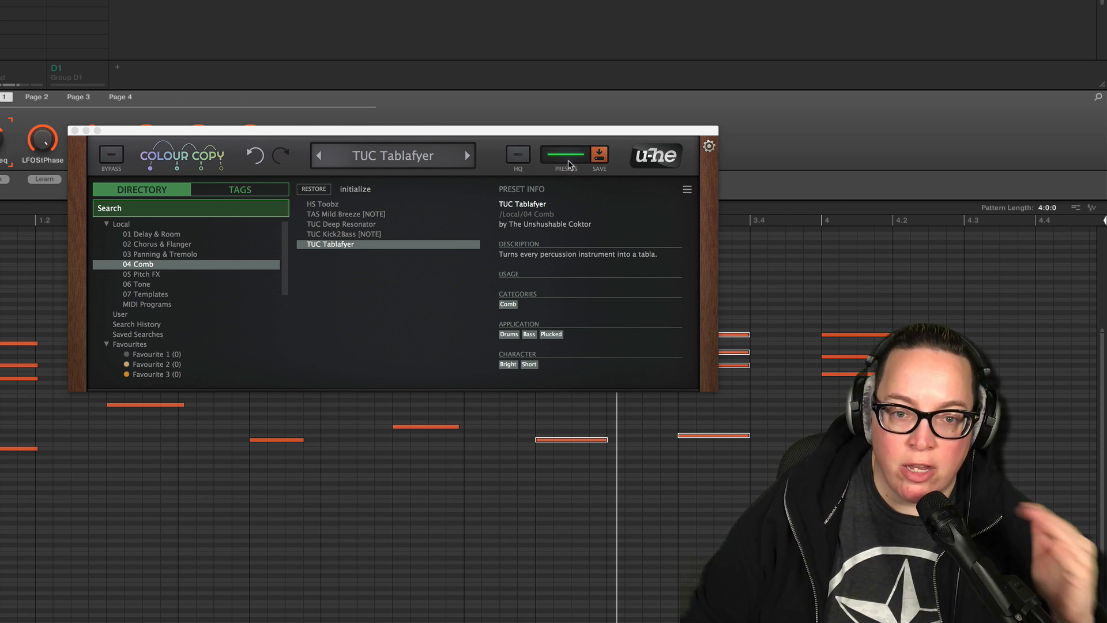
Leave ColourCopy's preset browser to show its main controls.
left_click(567, 155)
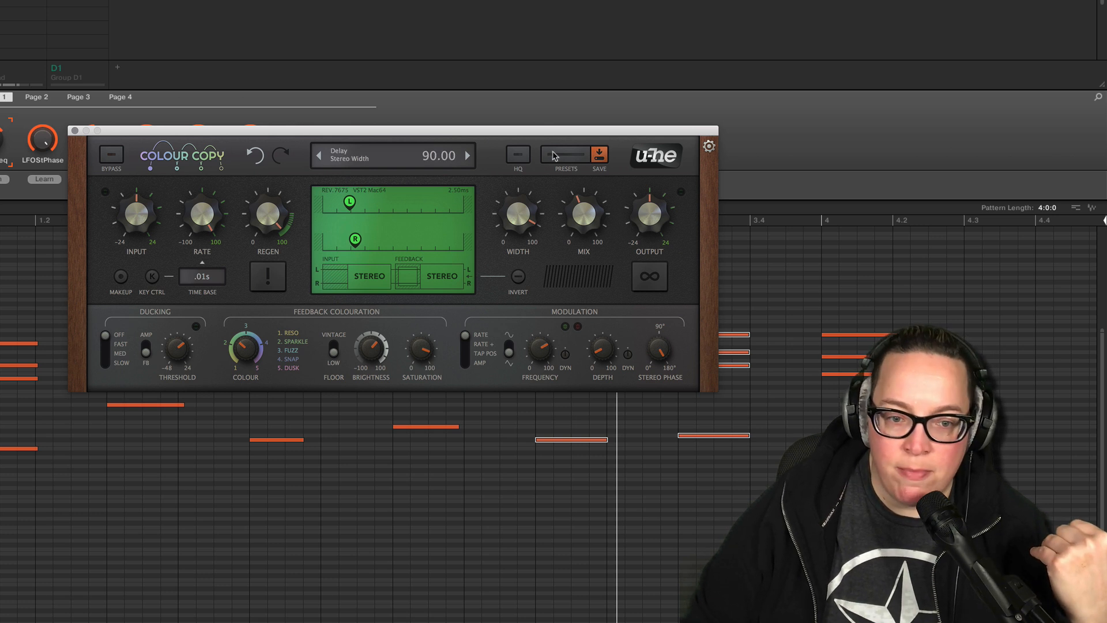
left_click(553, 155)
left_click(552, 156)
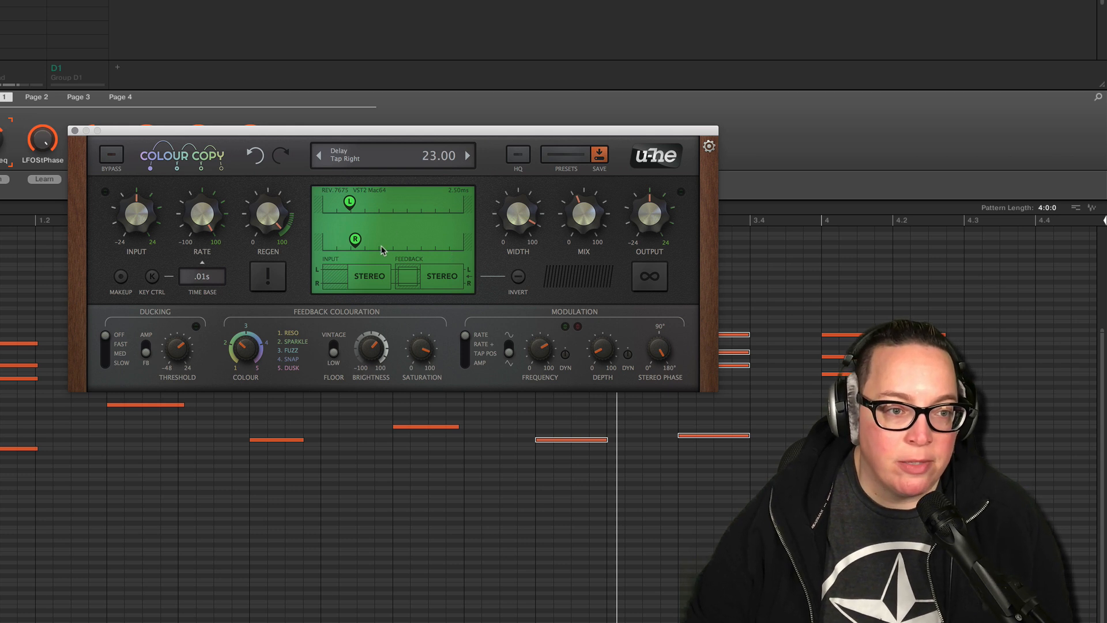
Replace ColourCopy on the chords group with u-he's Presswerk (VST) and move its window away from the screen corner.
left_click(74, 131)
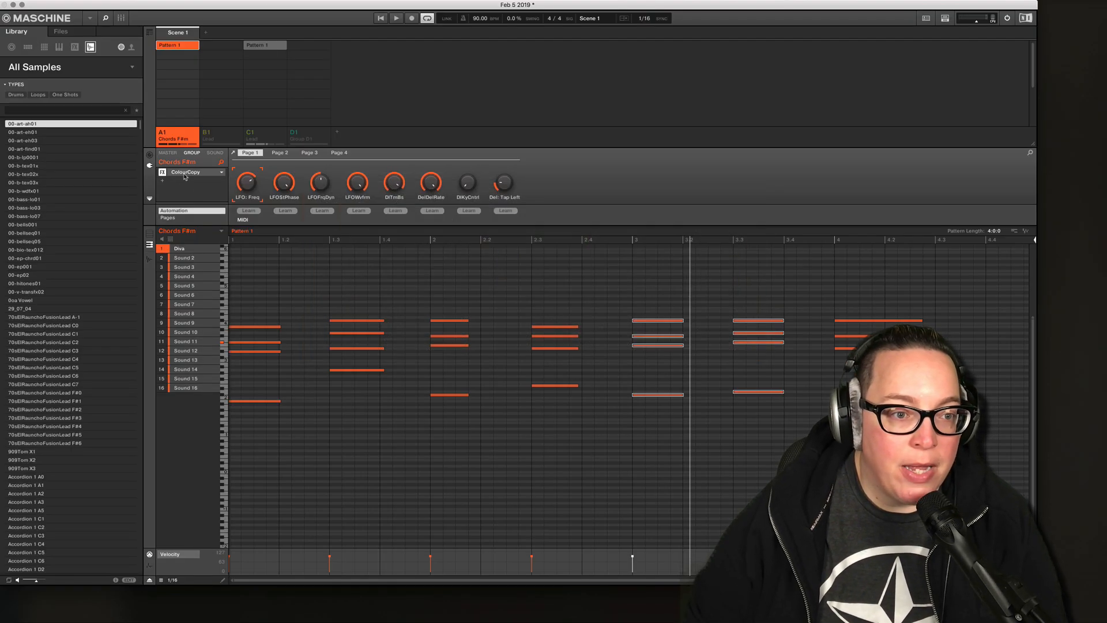
key("Delete")
left_click(162, 174)
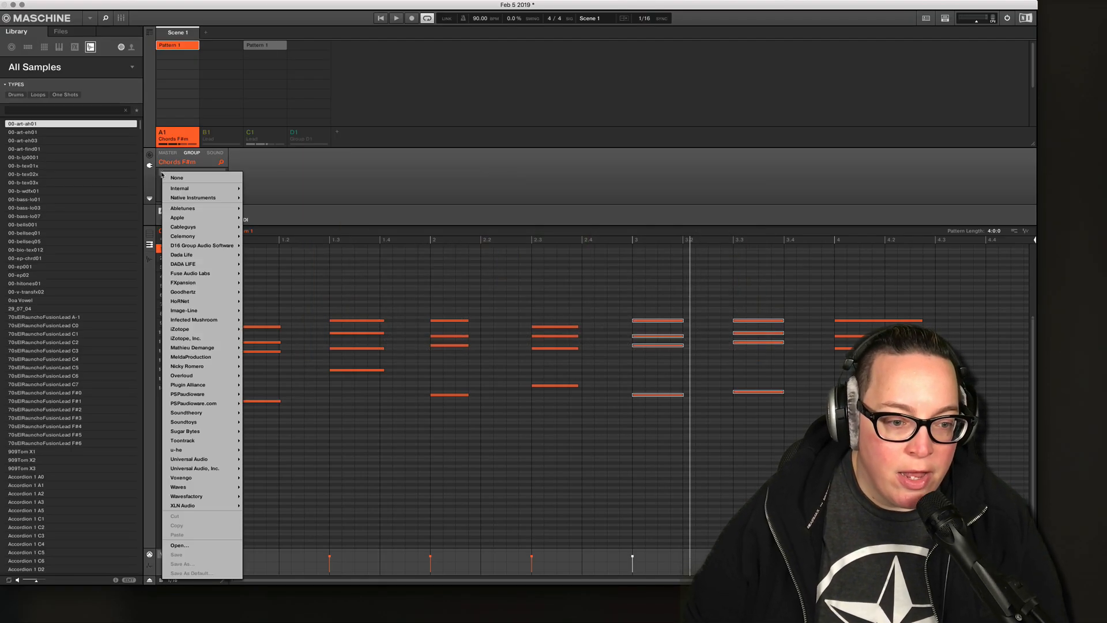
mouse_move(195, 450)
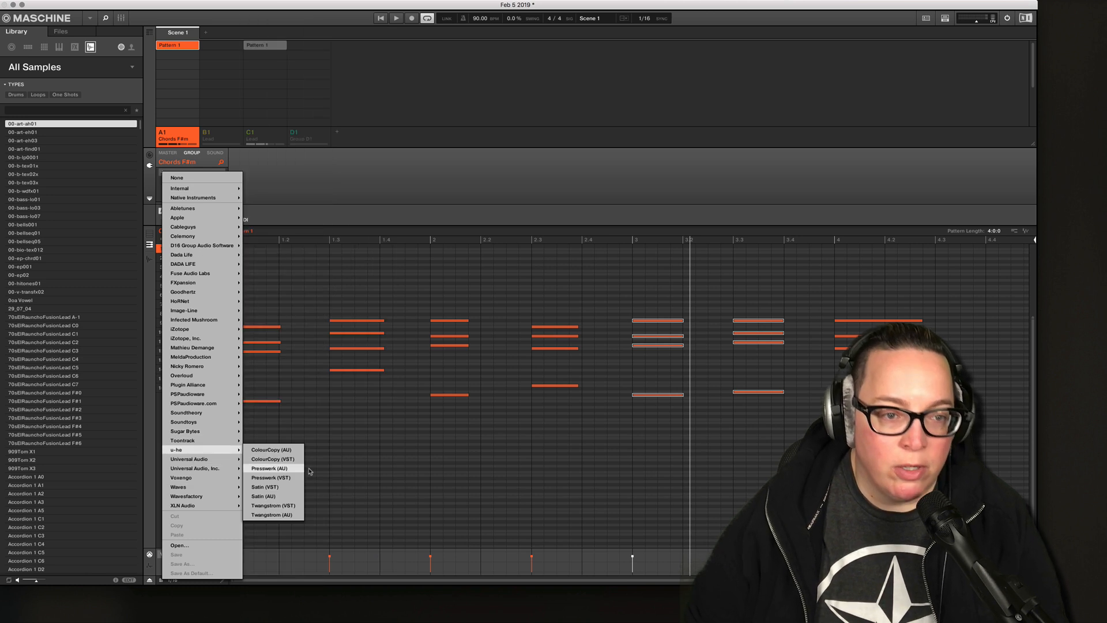
left_click(281, 477)
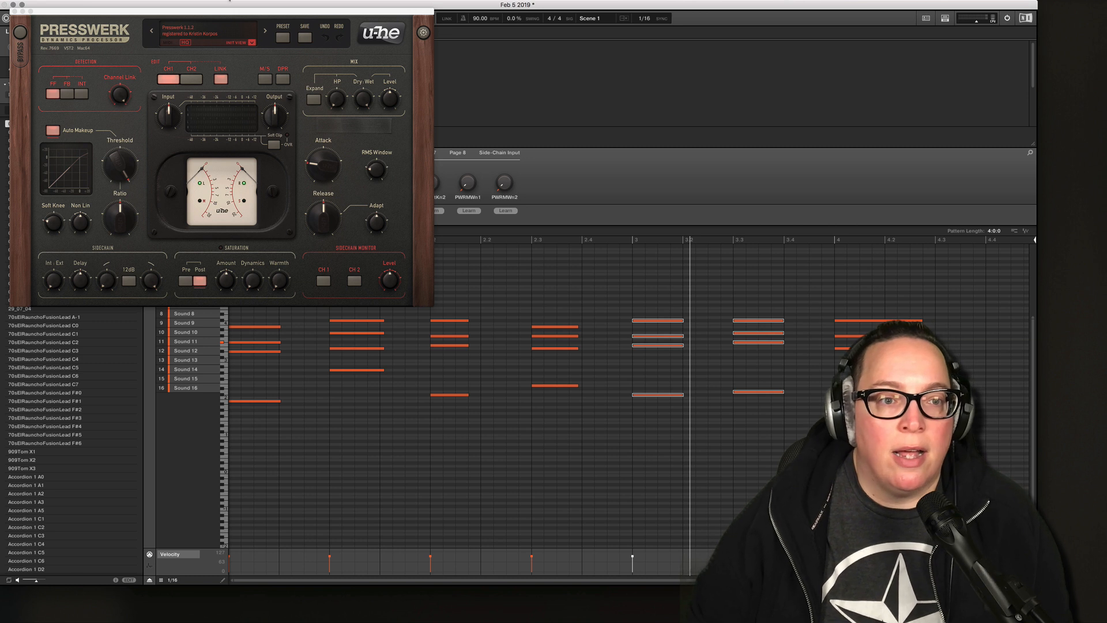
left_click_drag(138, 12, 340, 83)
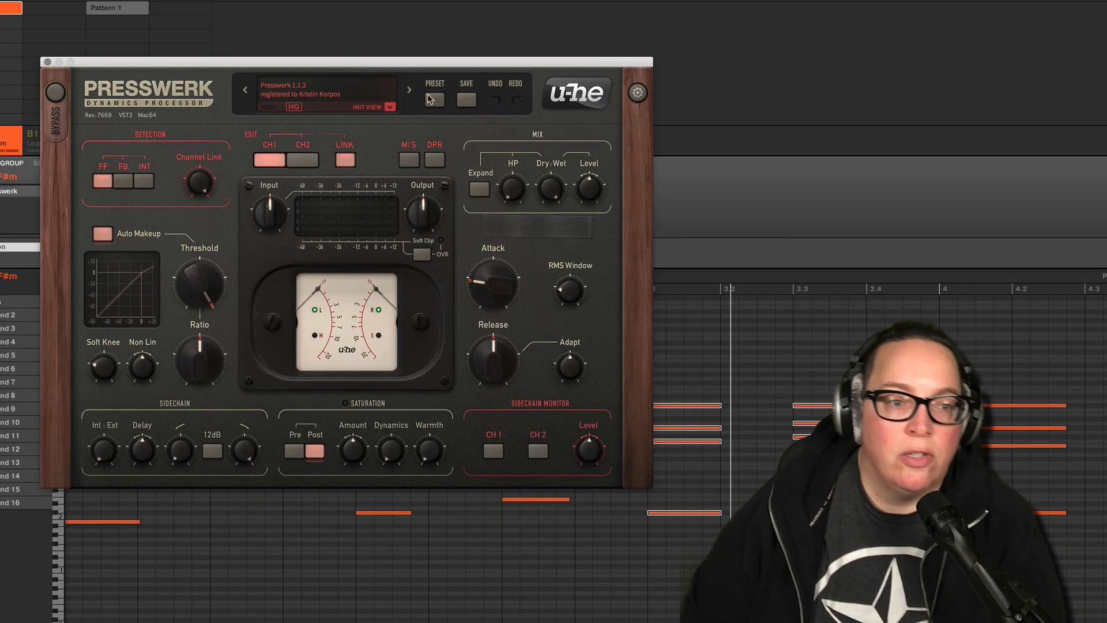
Open Presswerk's preset browser and look through the 2-Track_Mixdown and Bass folders.
left_click(485, 108)
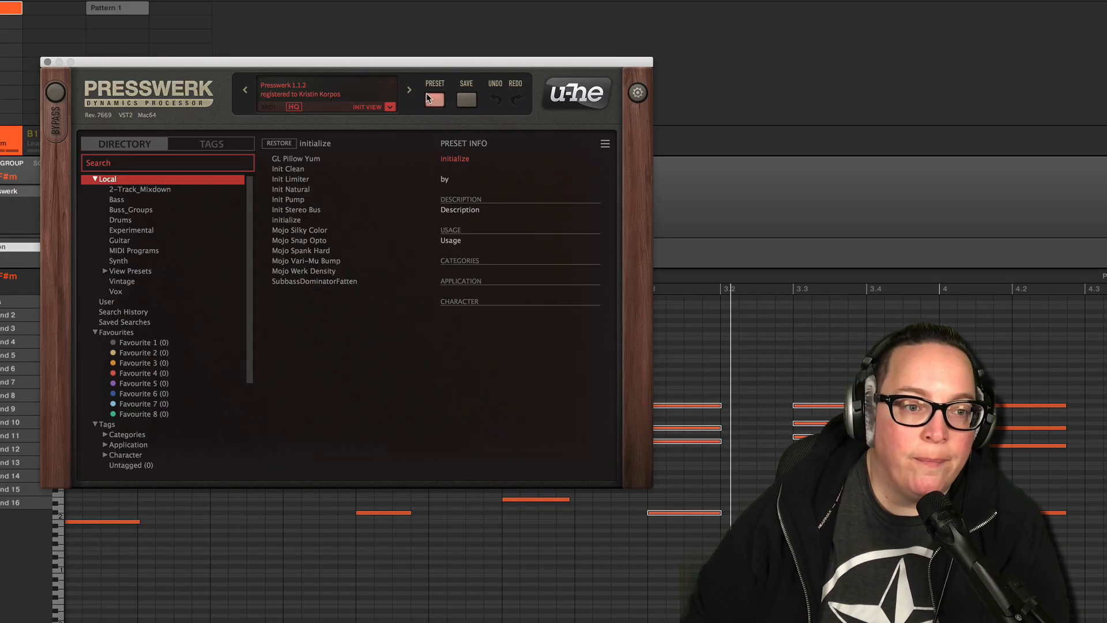
left_click(143, 192)
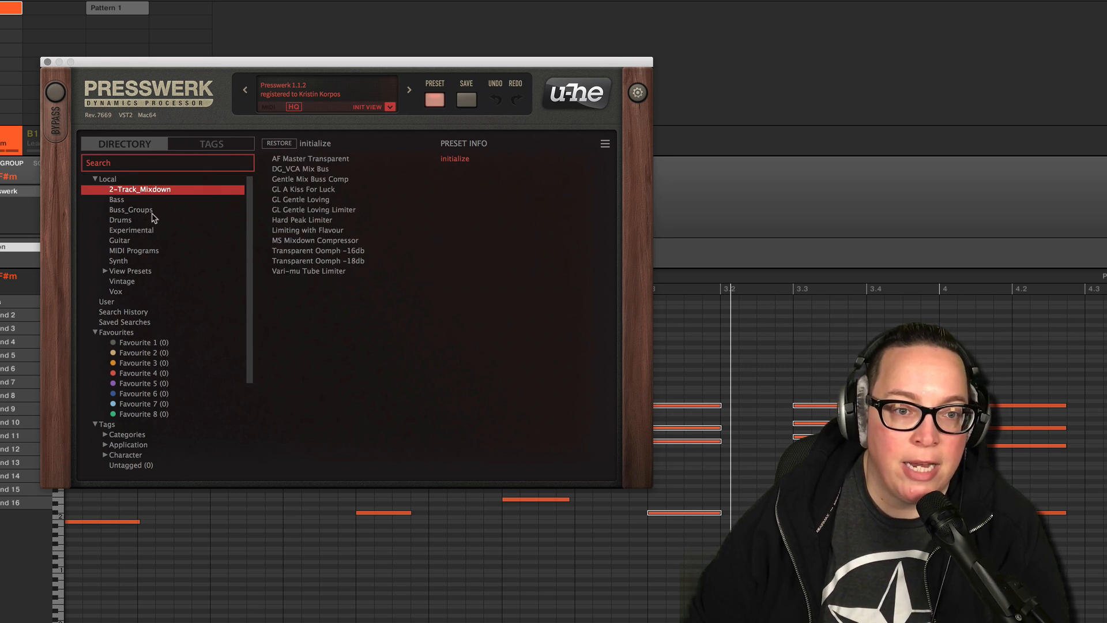
left_click(134, 200)
left_click(144, 195)
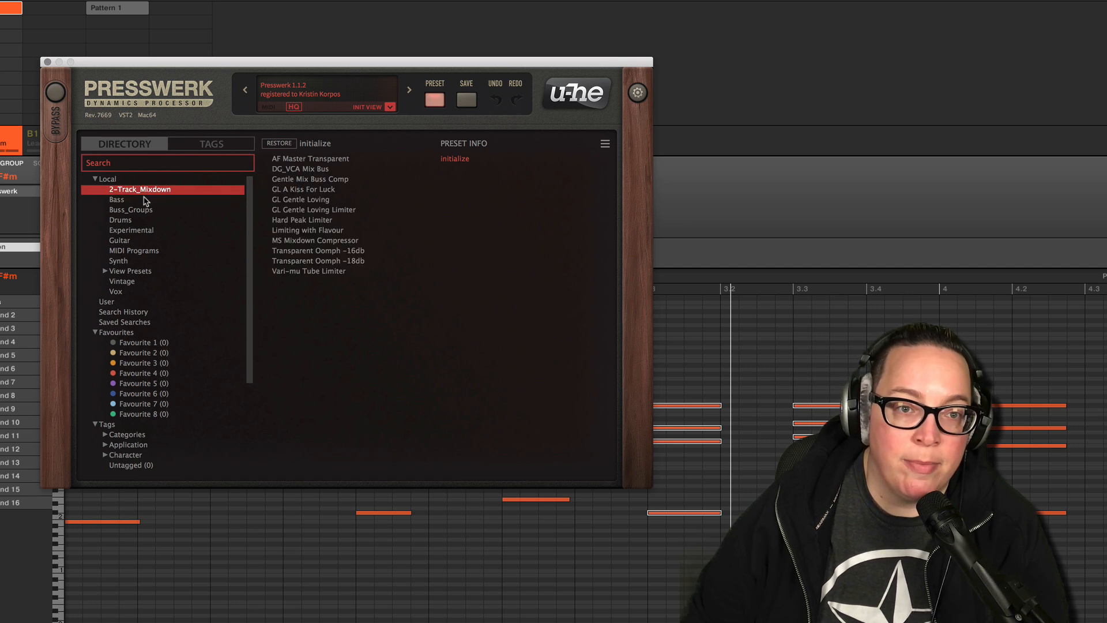
Audition Presswerk's Experimental presets Expandwerk, Phoney, Sidechain Kick MS, Soft Hard Comp, Stereo Shenanigans, TUC Pumping Mono Drums, Xpand Gate and Deaf Trail.
left_click(133, 231)
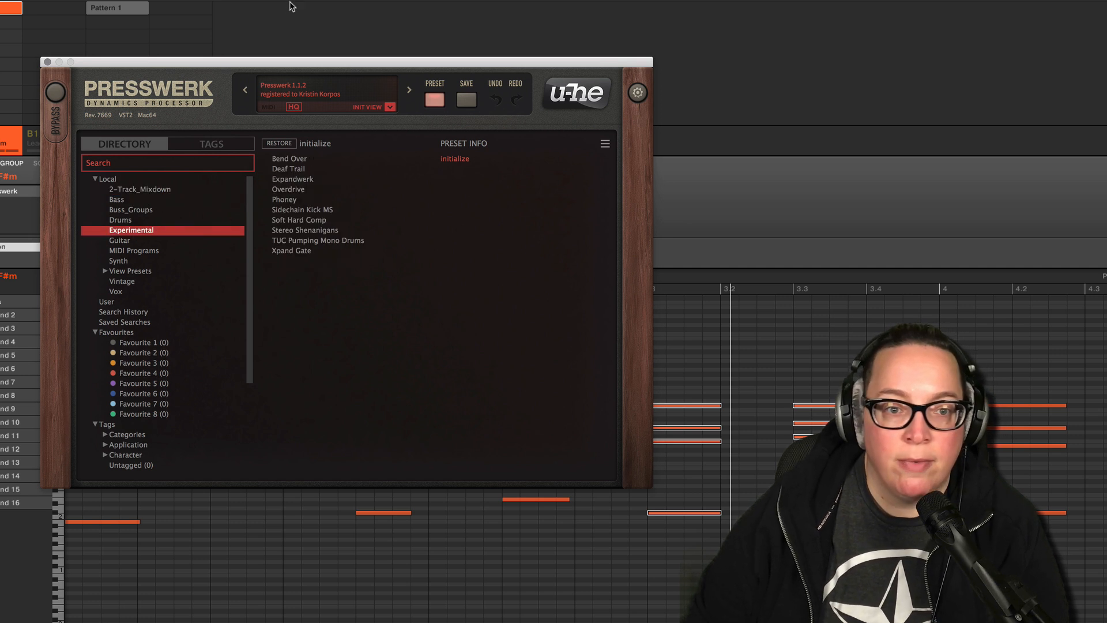
left_click(294, 181)
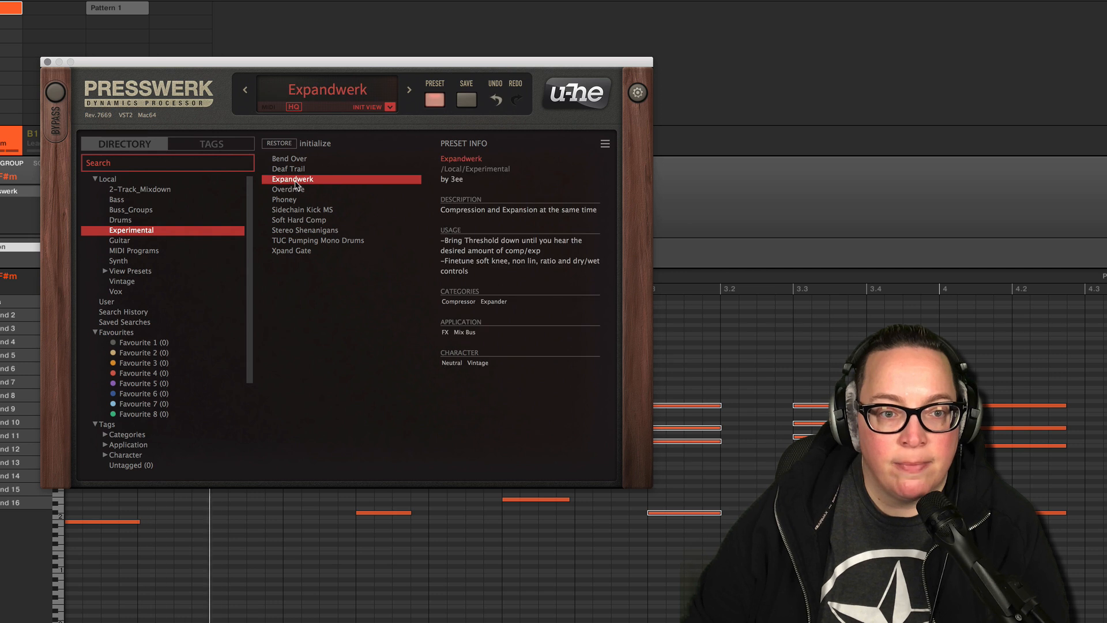
left_click(284, 200)
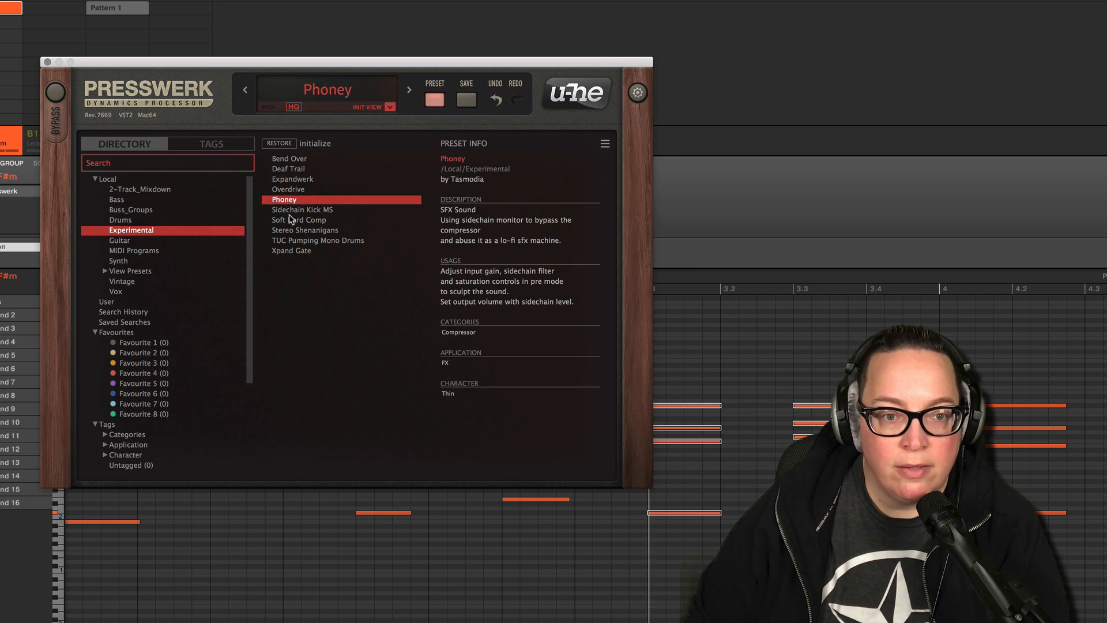
left_click(290, 213)
left_click(301, 223)
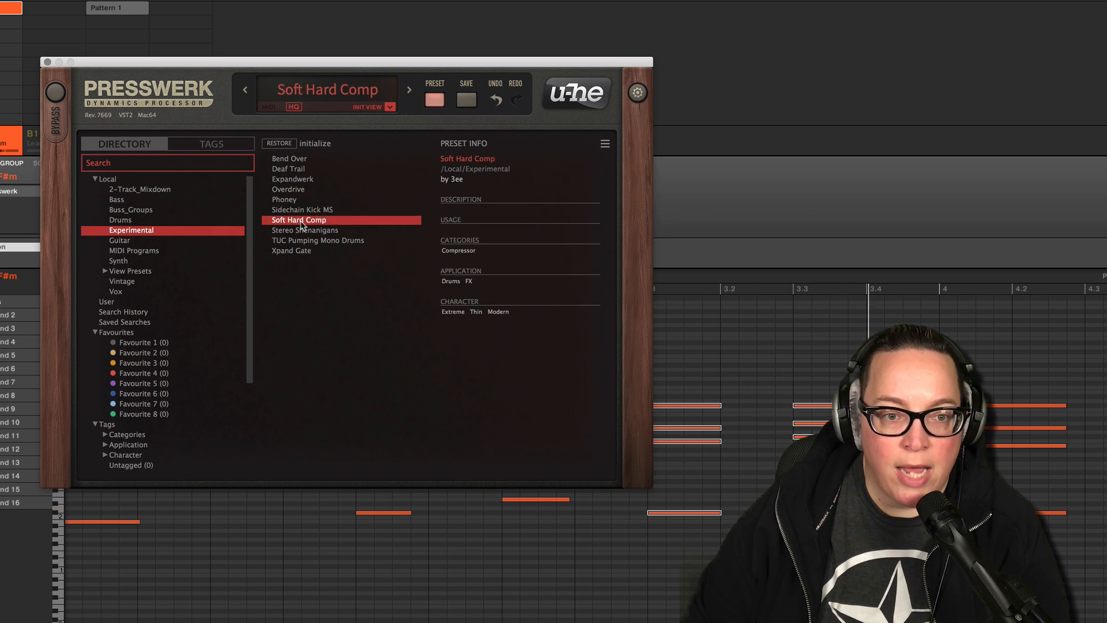
left_click(300, 232)
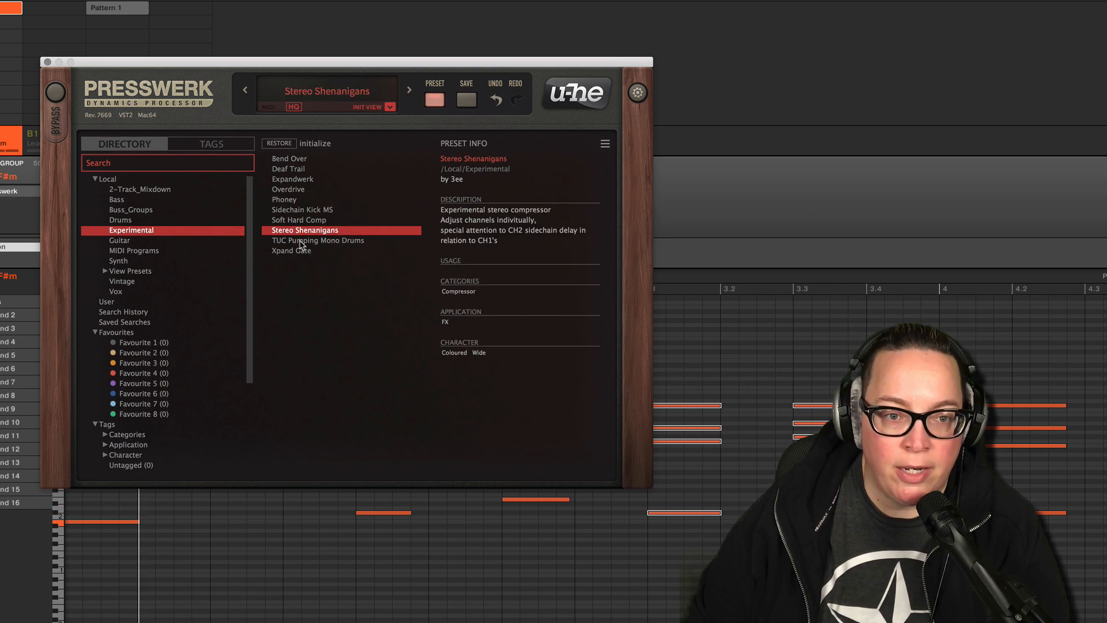
left_click(301, 242)
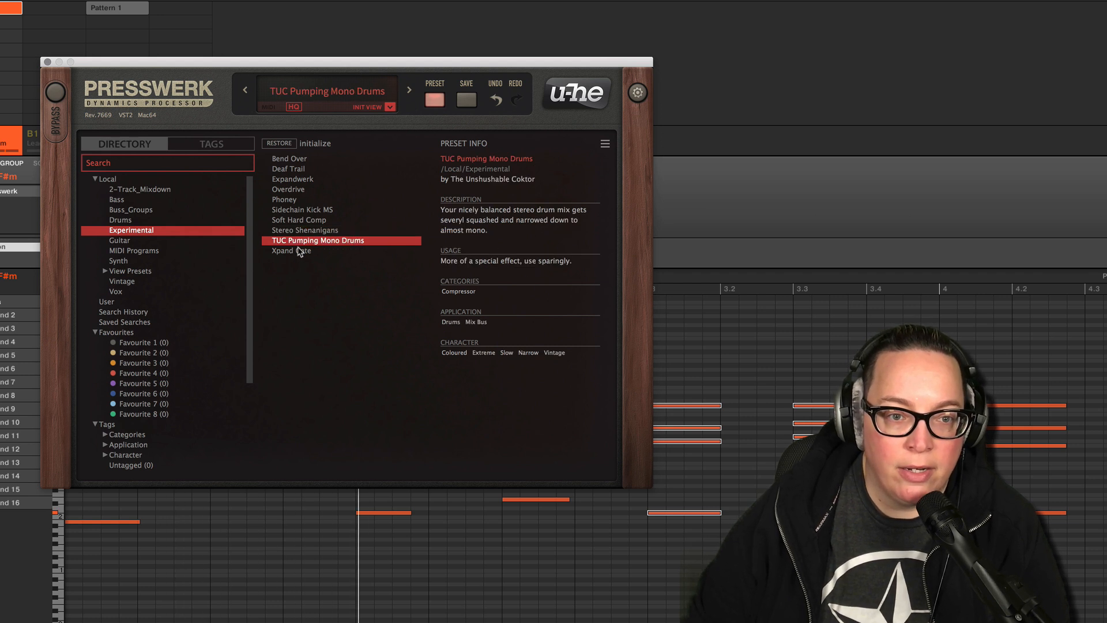
left_click(300, 252)
left_click(293, 169)
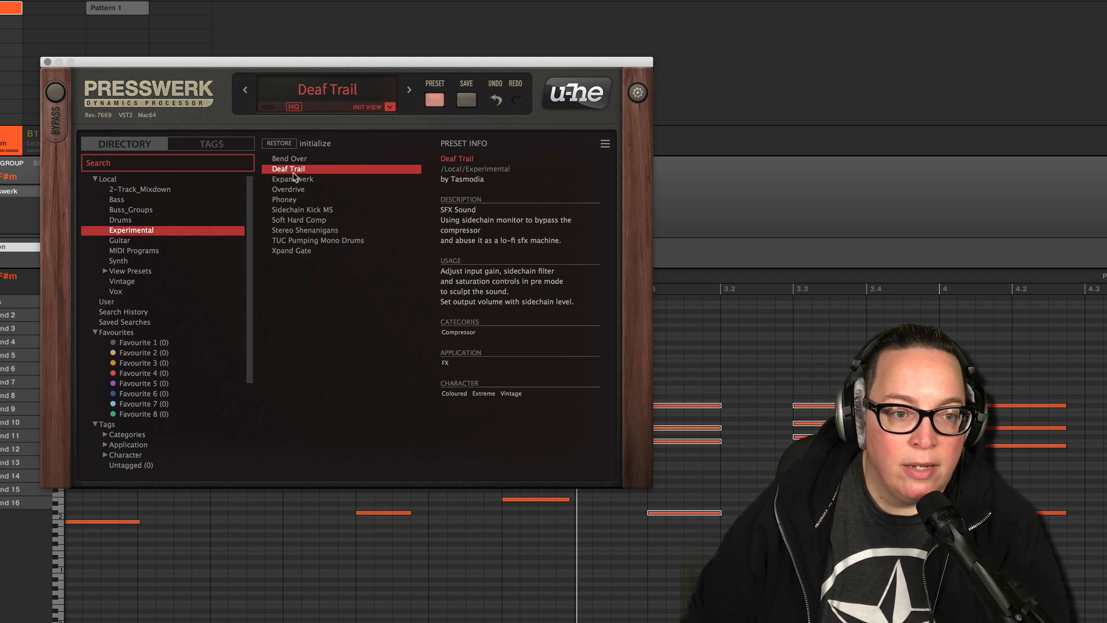
Audition GL Clean Funk Guitar from the Guitar folder and Dax Drum Smasher 1 from the Drums folder.
left_click(140, 242)
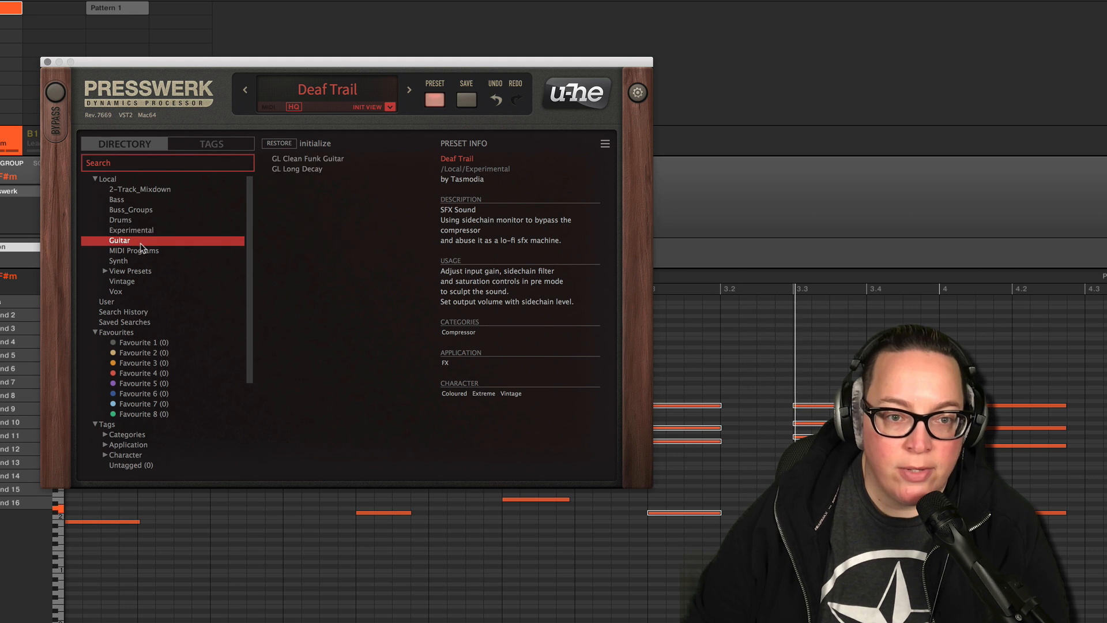
left_click(310, 162)
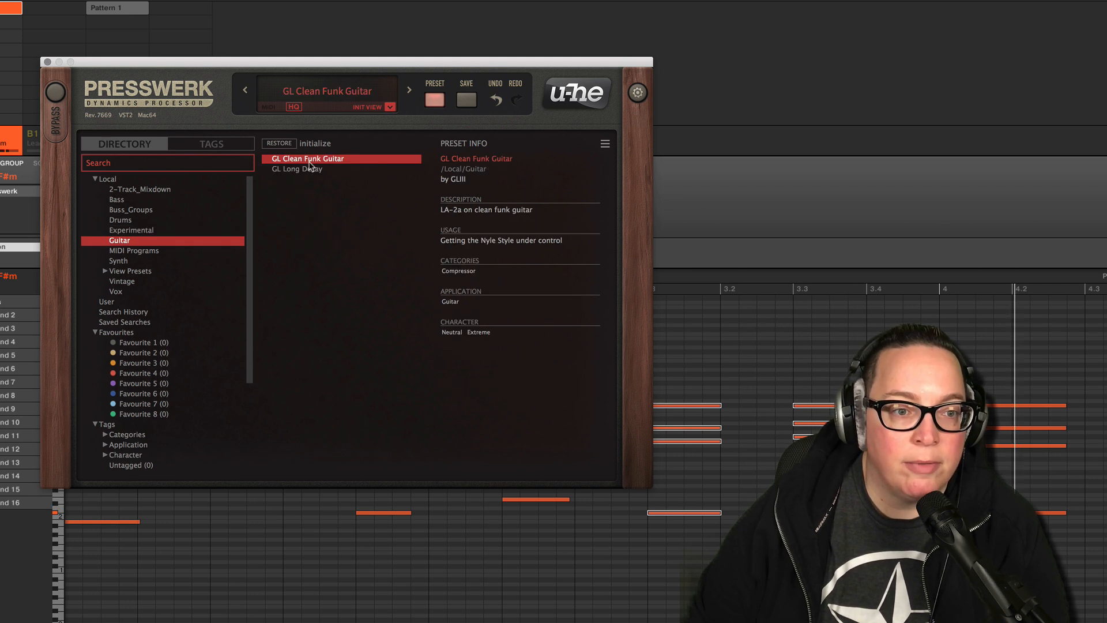
left_click(121, 220)
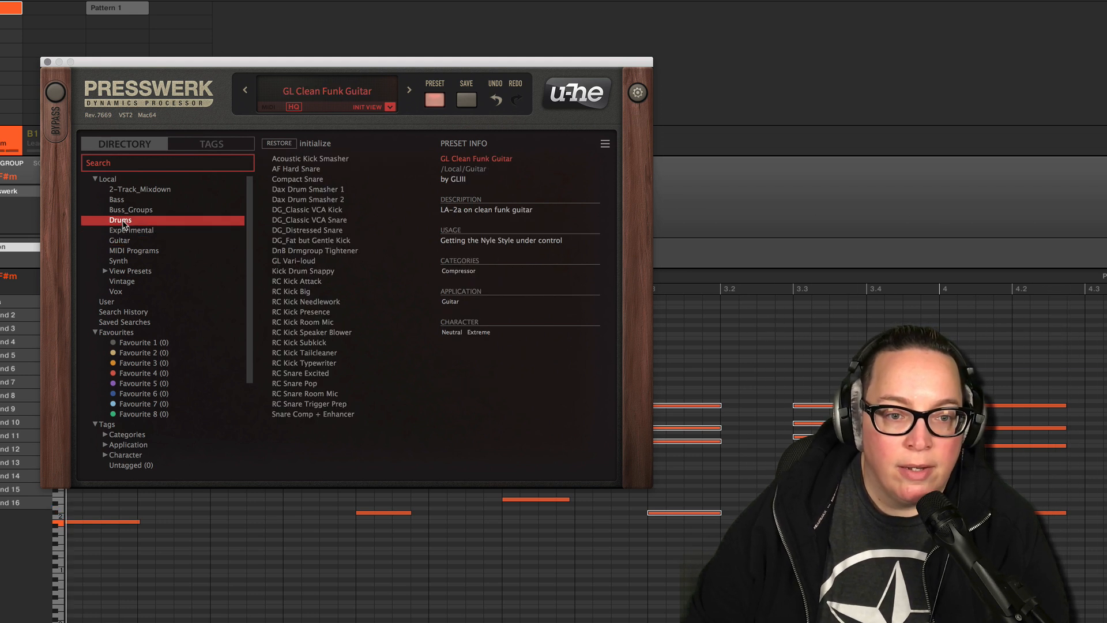
left_click(307, 190)
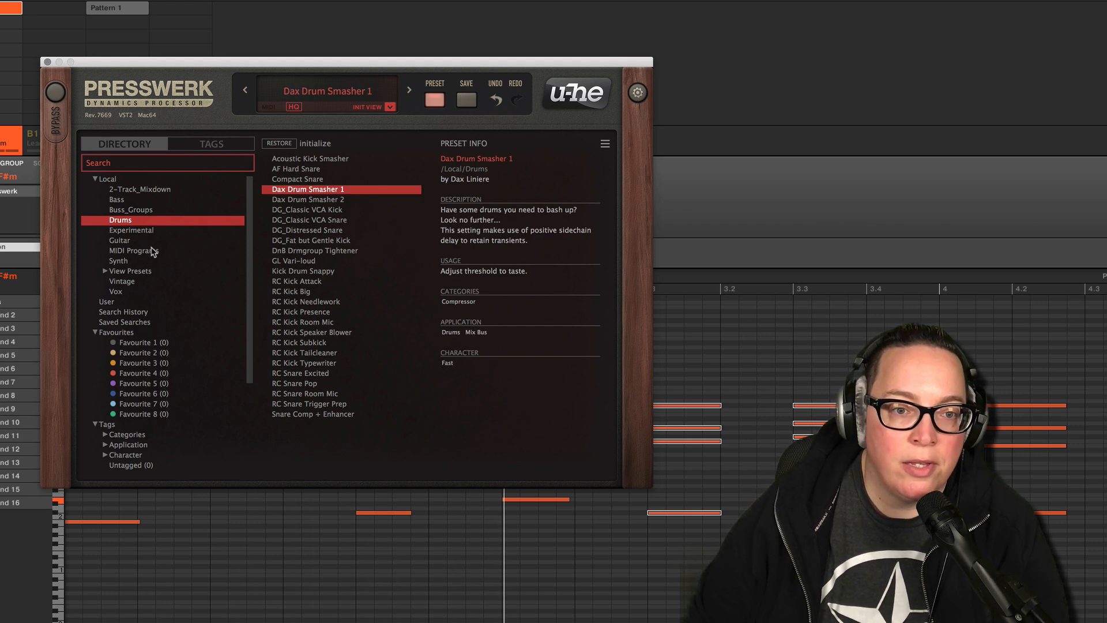
Audition DG_Synth Bass Hugifier and Pizzicato Synths from the Synth folder, plus GL A Kiss For Luck from 2-Track_Mixdown.
left_click(121, 260)
left_click(319, 170)
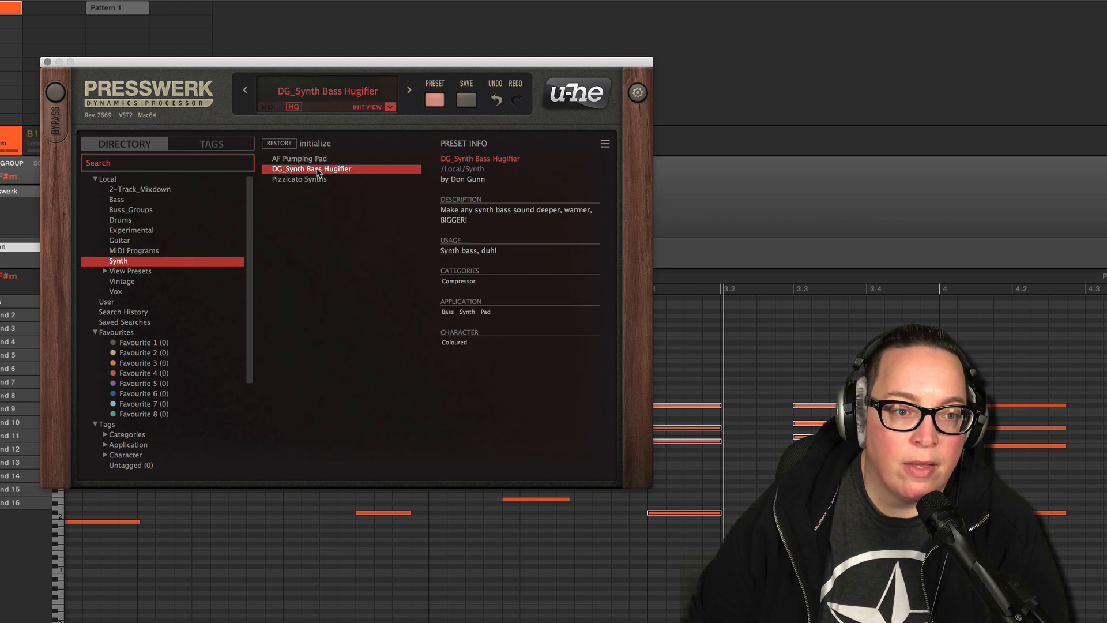
left_click(310, 179)
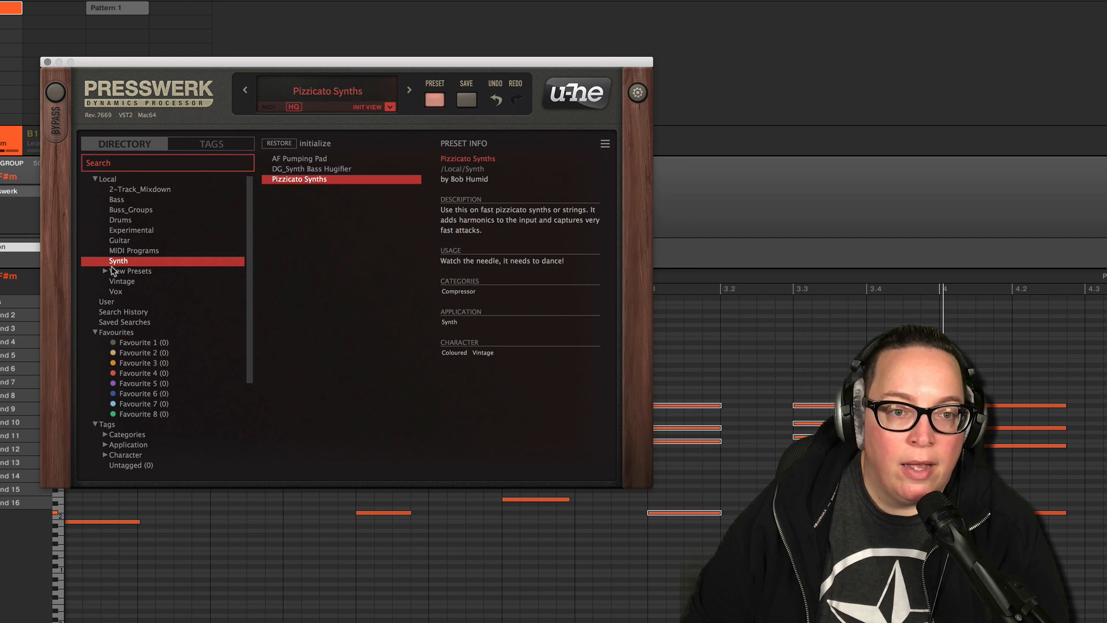
left_click(131, 192)
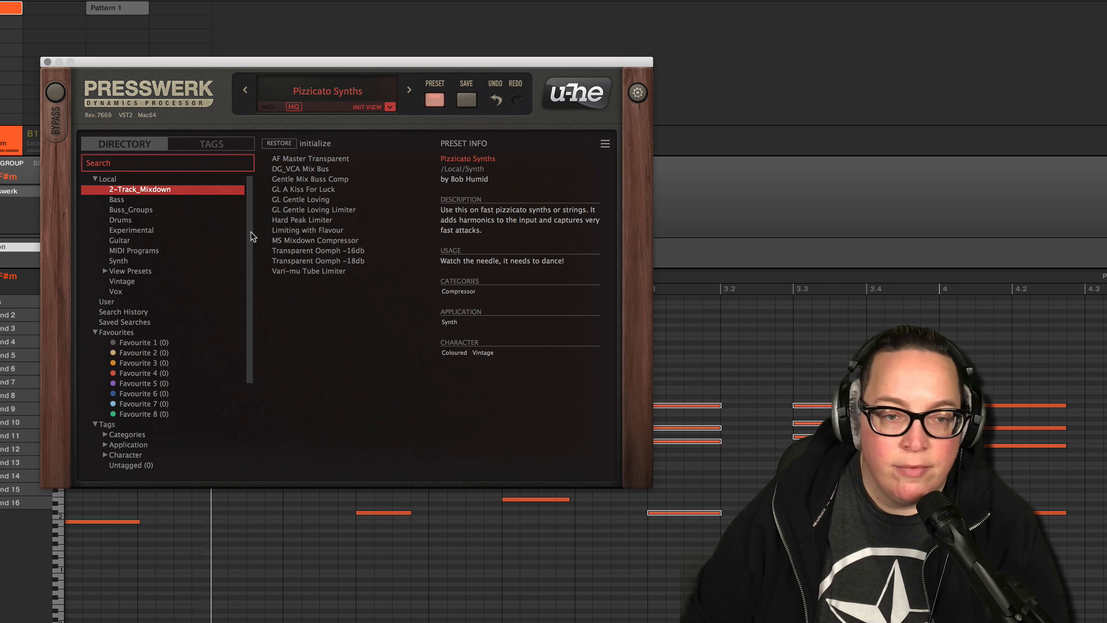
left_click(315, 190)
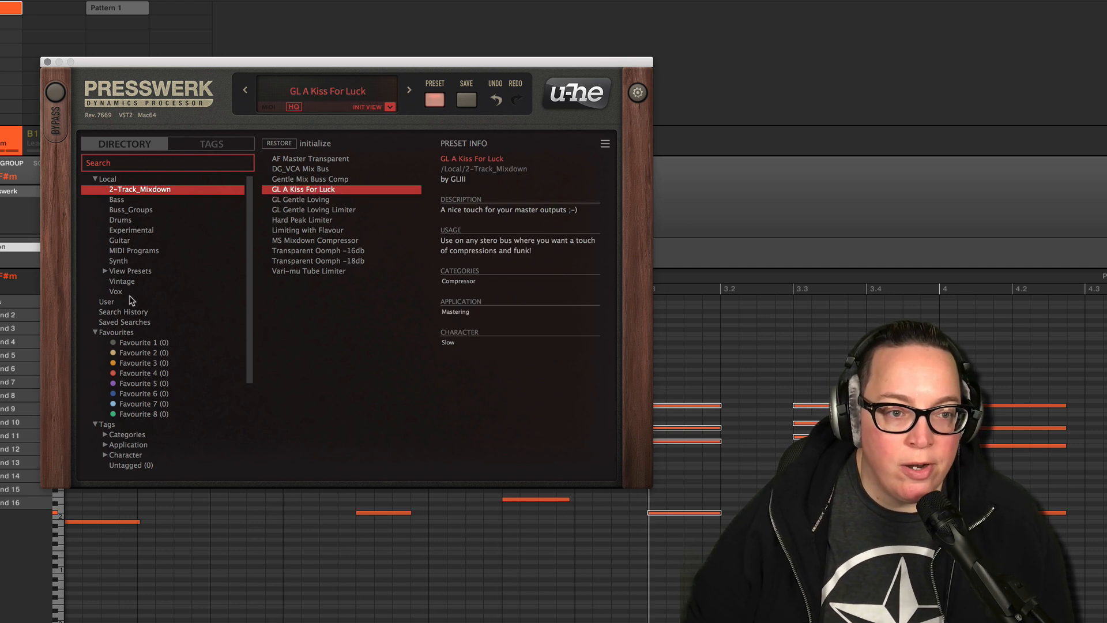
Close Presswerk, undo its insertion on the Chords F#m group, and load u-he's Twangstrom in the emptied effect slot.
left_click(132, 221)
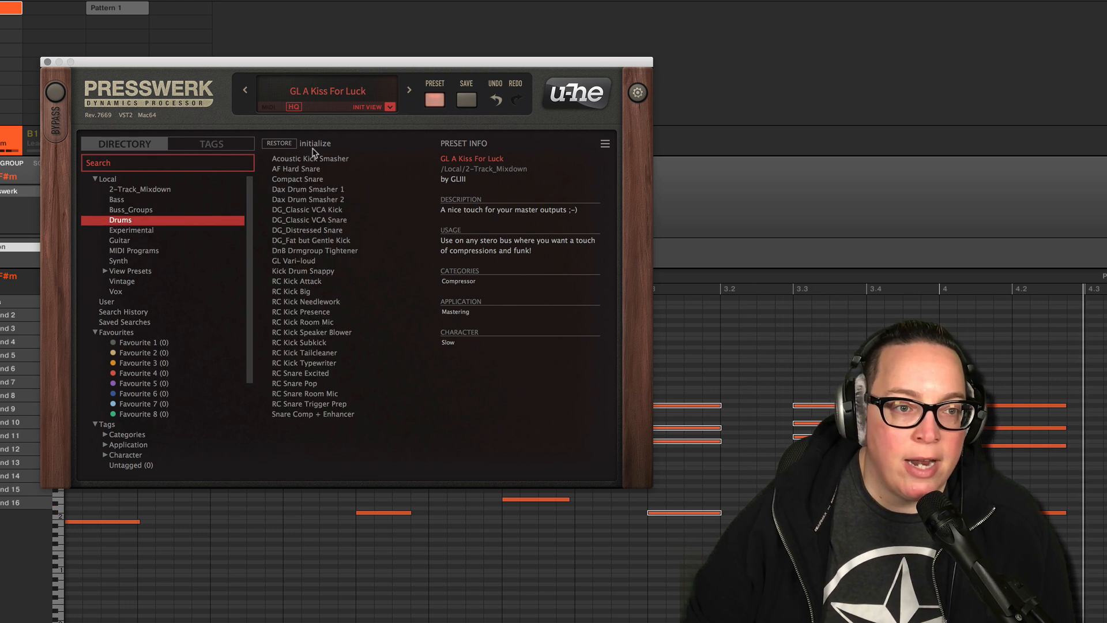
left_click(47, 63)
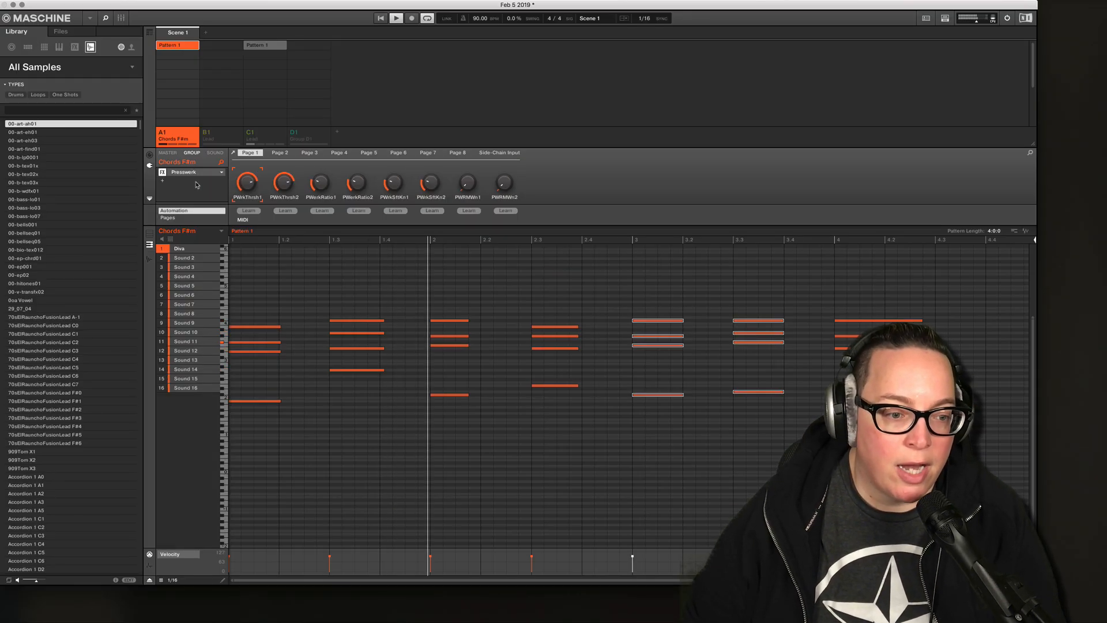
key("super+z")
left_click(163, 176)
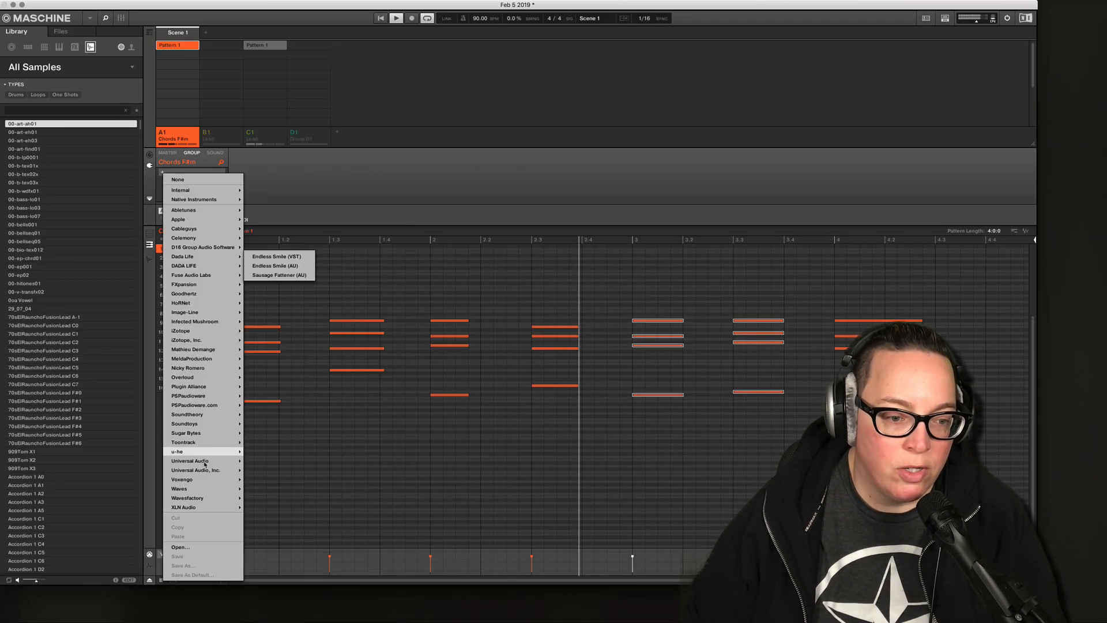
mouse_move(212, 454)
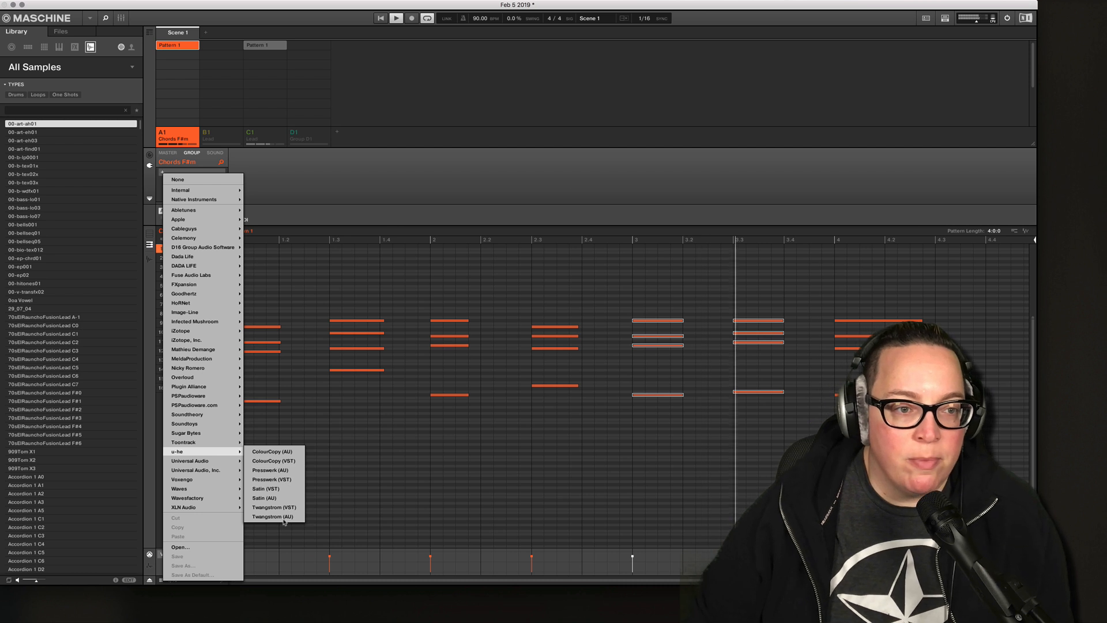
left_click(283, 516)
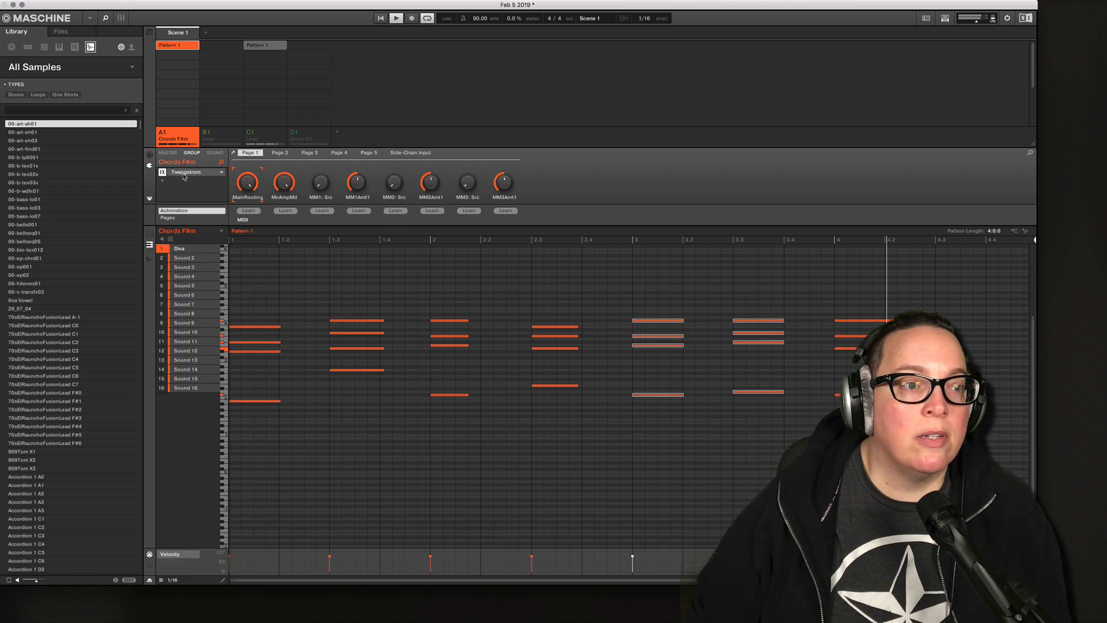
left_click_drag(189, 11, 335, 110)
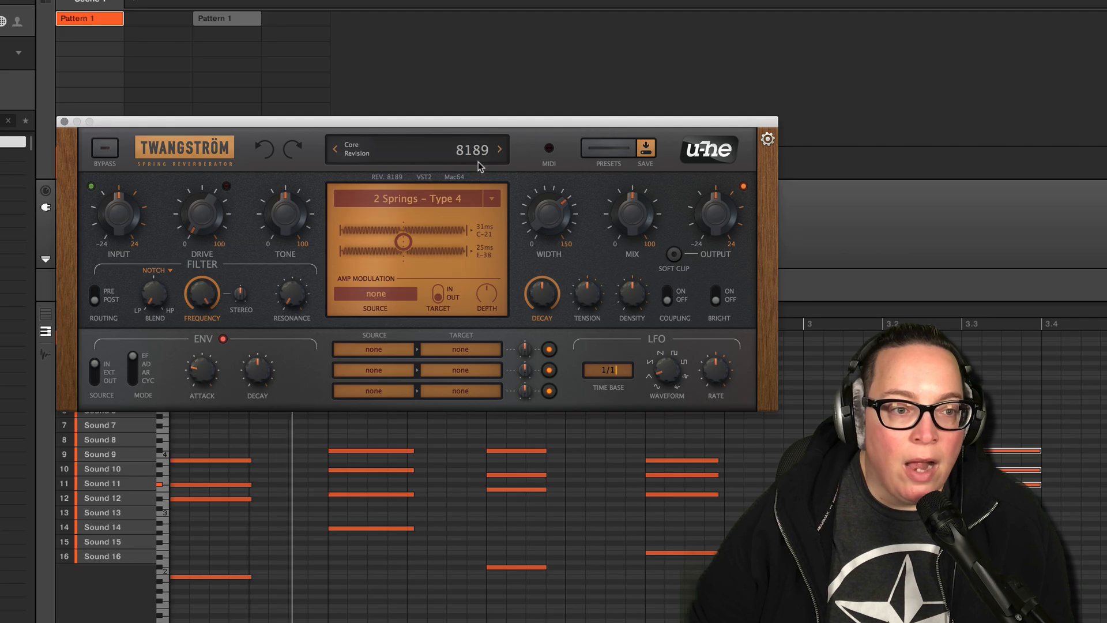
Open Twangstrom's preset browser and audition 3EE Boingo was his Name-o, 3EE Chorus Amb, 3EE Pitchy Head and 3EE Plate #4 from 01 Classic Short.
left_click(608, 148)
left_click(167, 234)
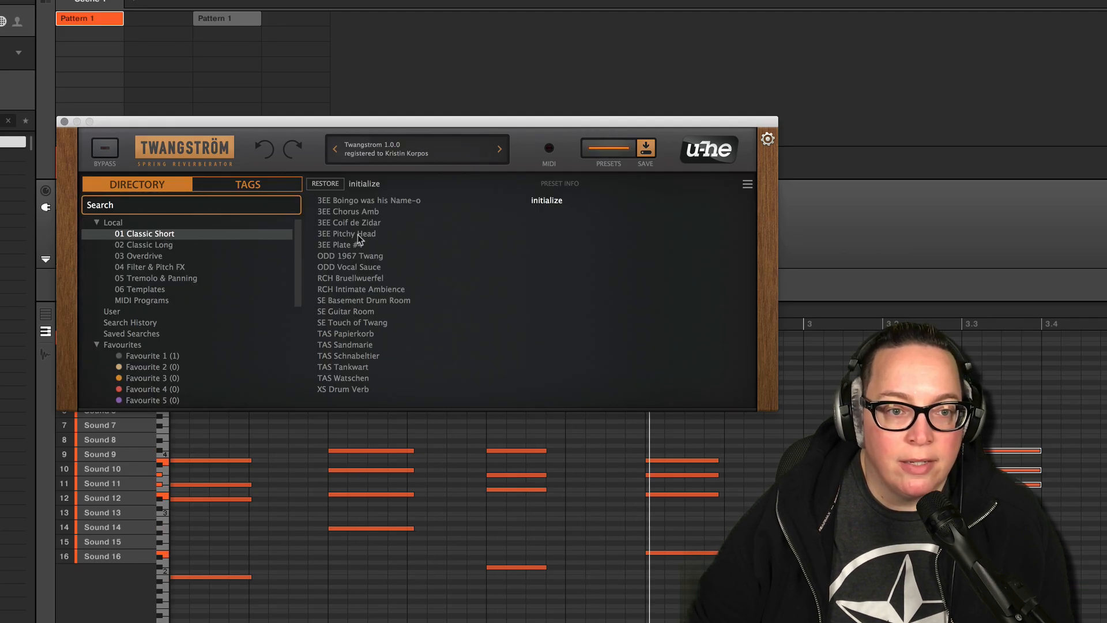
left_click(368, 202)
left_click(365, 213)
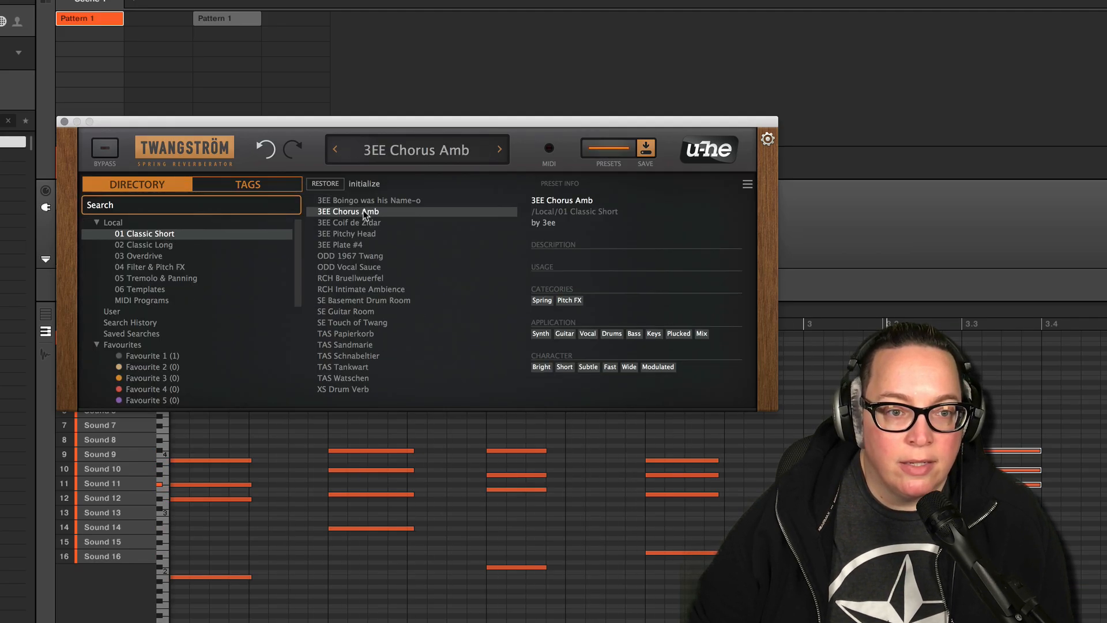
left_click(363, 234)
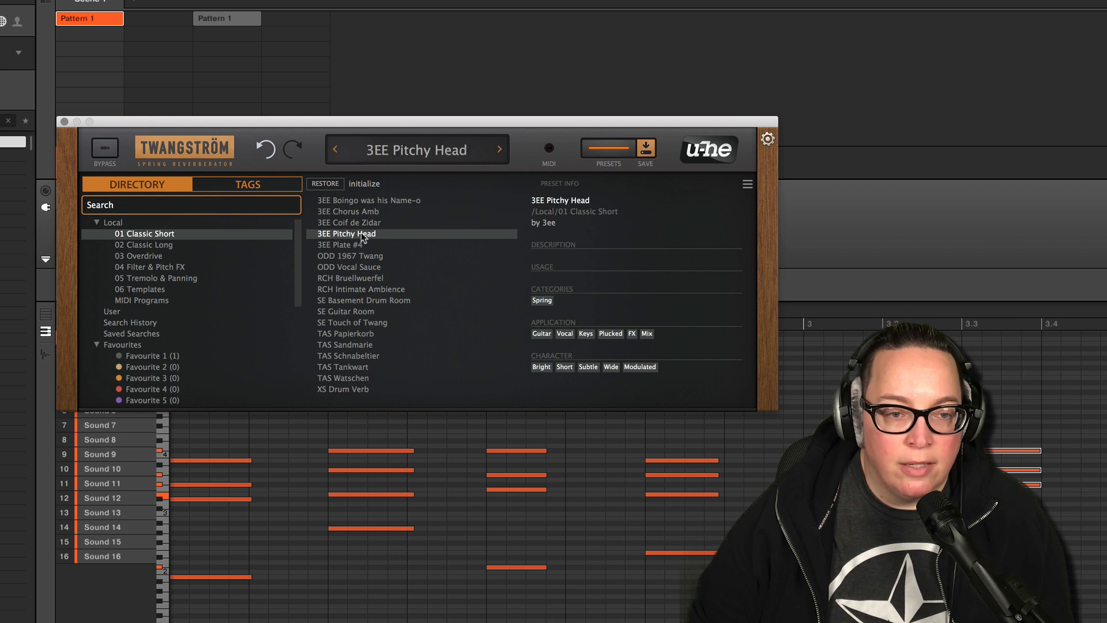
left_click(358, 247)
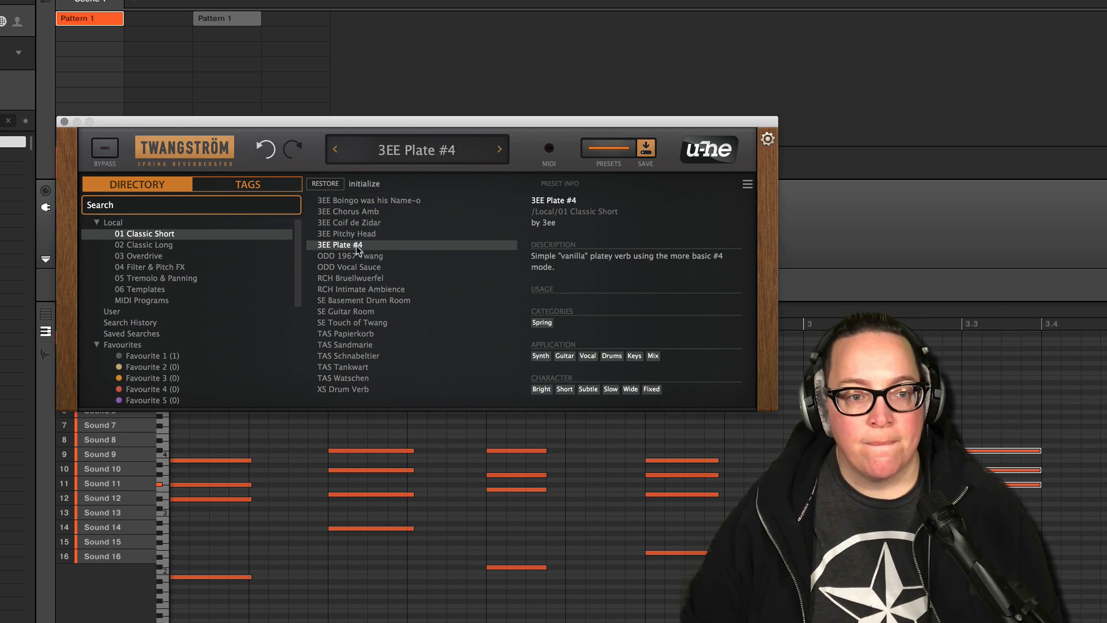
Audition the Classic Short presets ODD 1967 Twang, ODD Vocal Sauce, SE Guitar Room and TAS Schnabeltier.
left_click(361, 257)
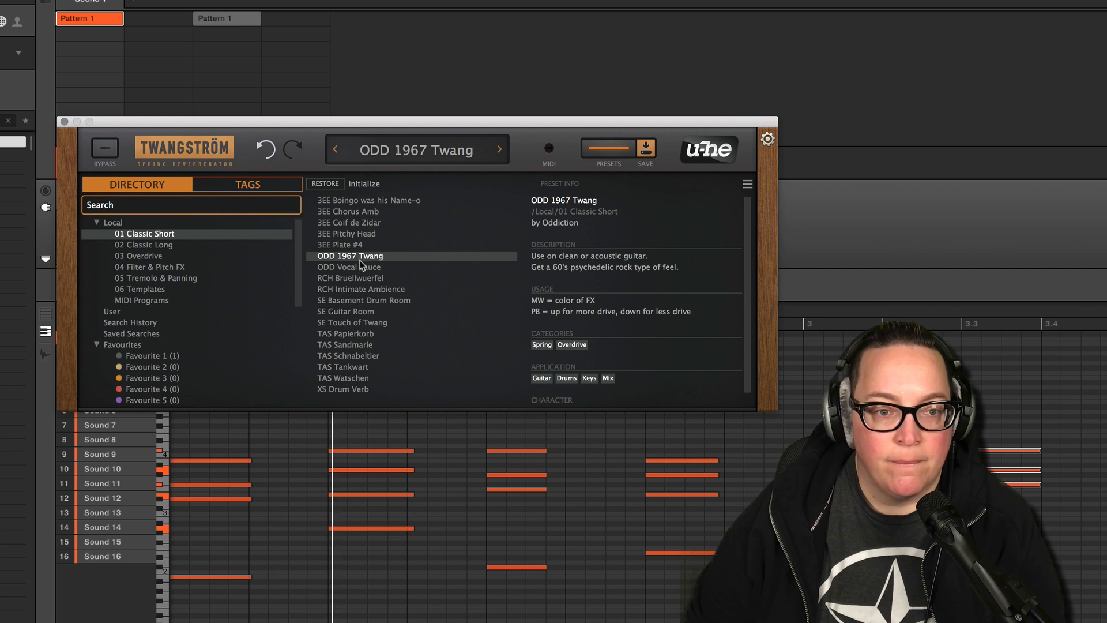
left_click(361, 268)
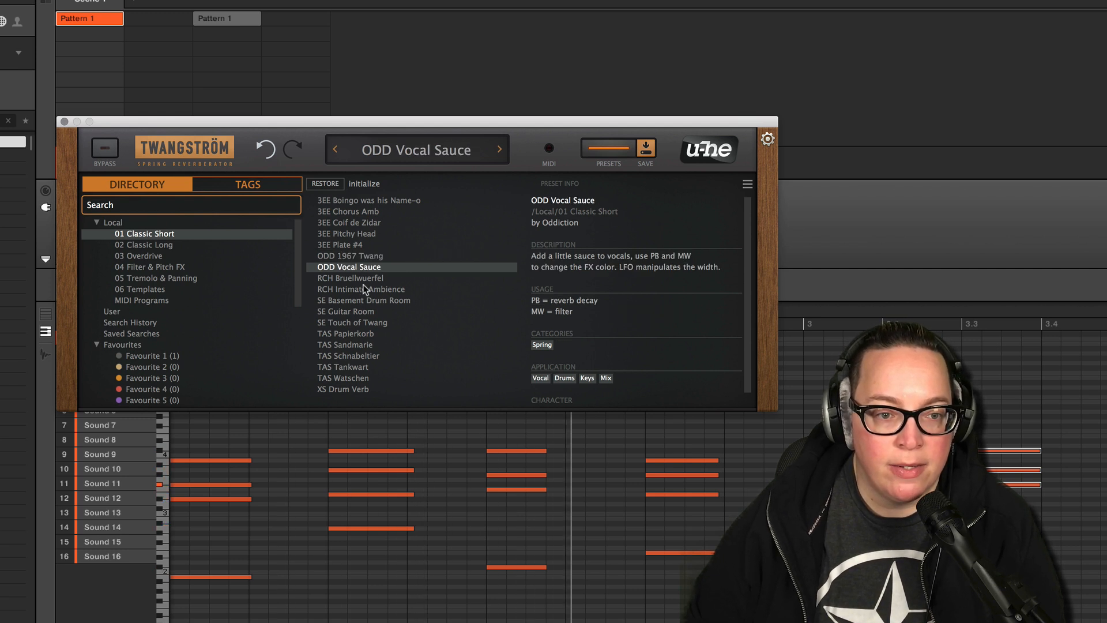
left_click(365, 308)
left_click(362, 357)
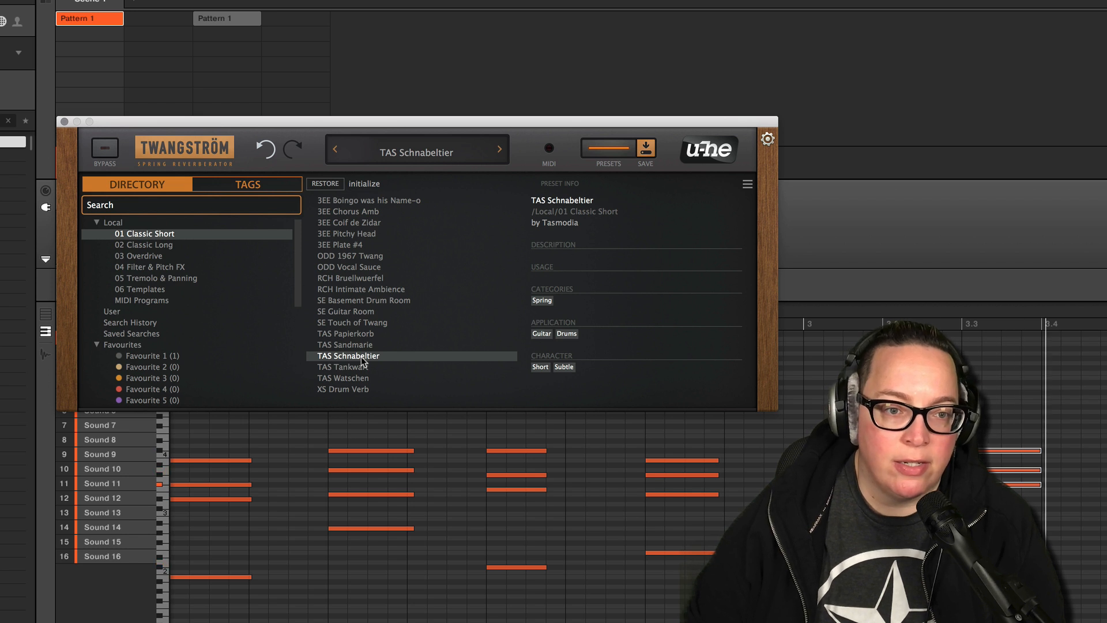
Audition 3EE Suspension Bridge, RCH F Equals KX and RCH Oil Drum from 02 Classic Long, comparing Oil Drum with bypass on and off.
left_click(138, 243)
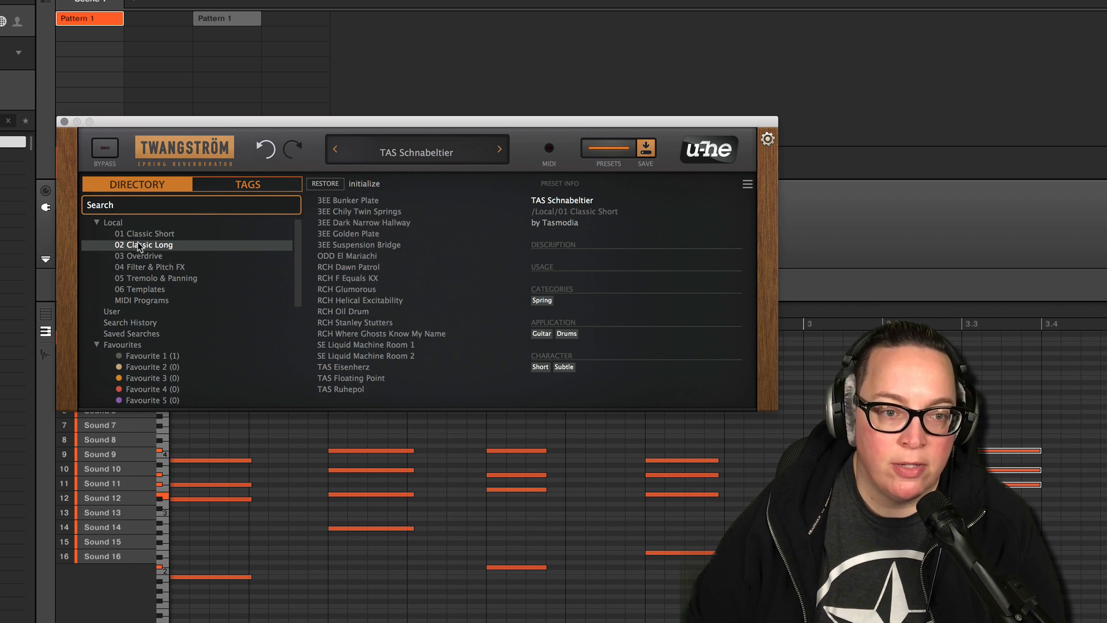
left_click(355, 245)
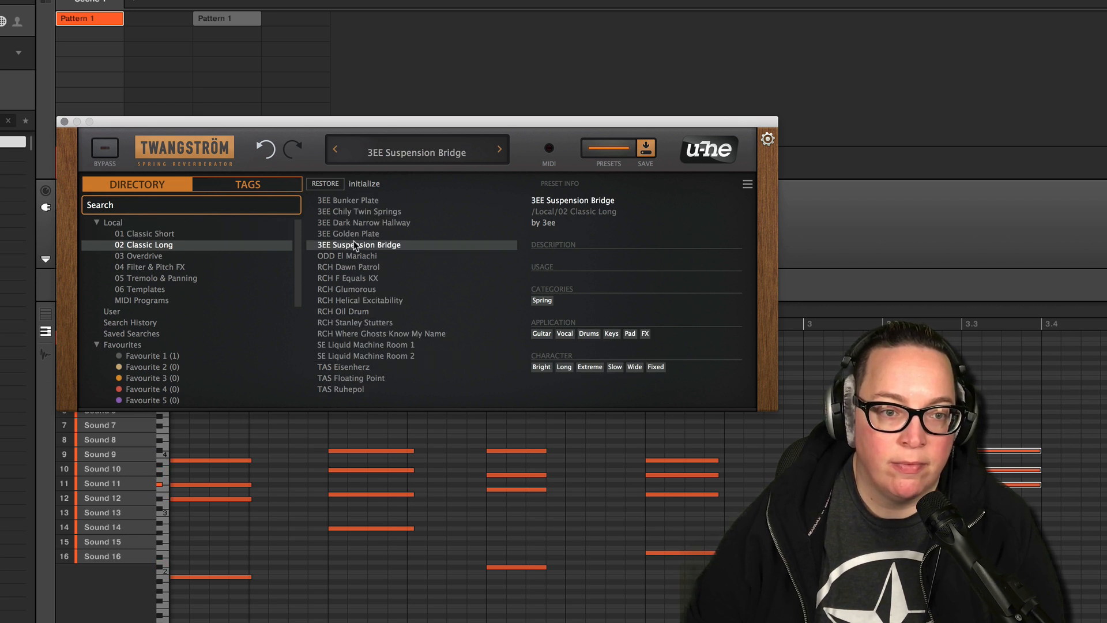
left_click(365, 280)
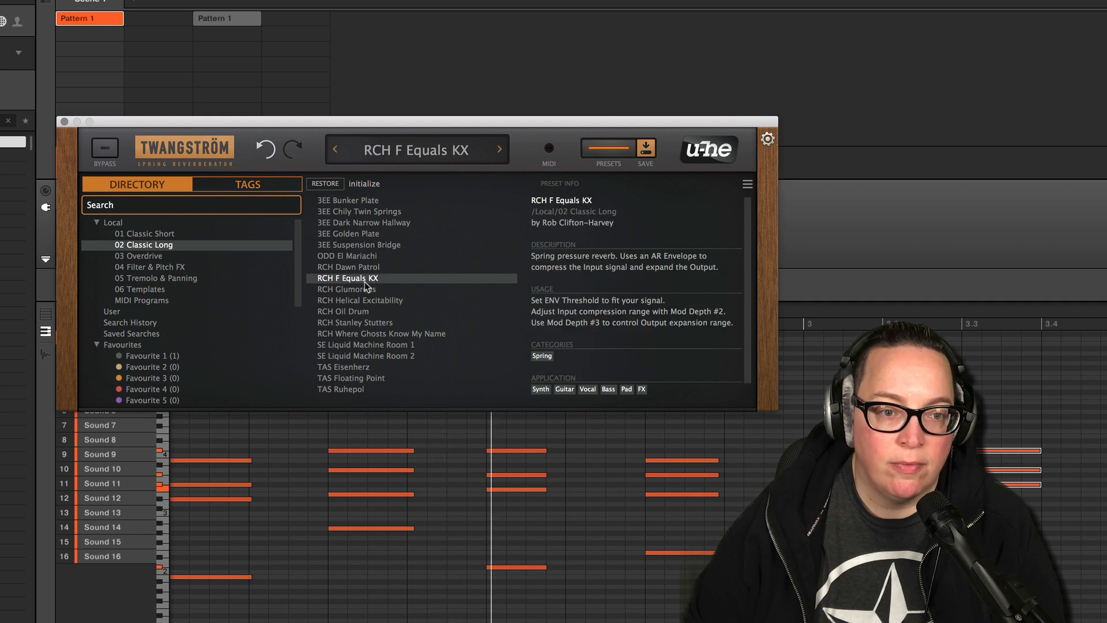
left_click(362, 310)
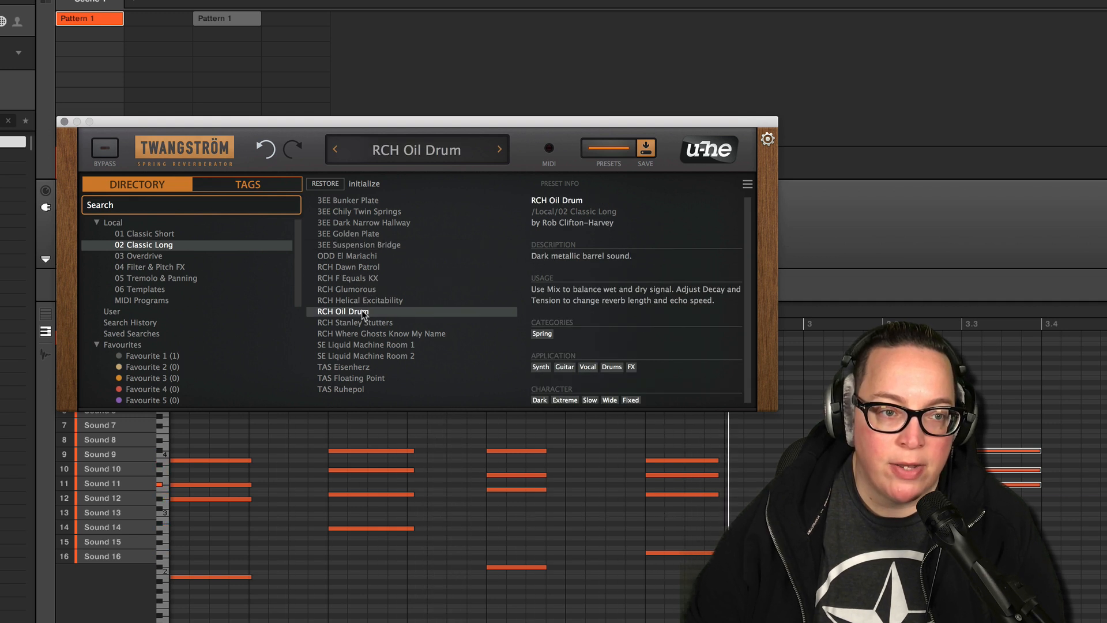
left_click(106, 150)
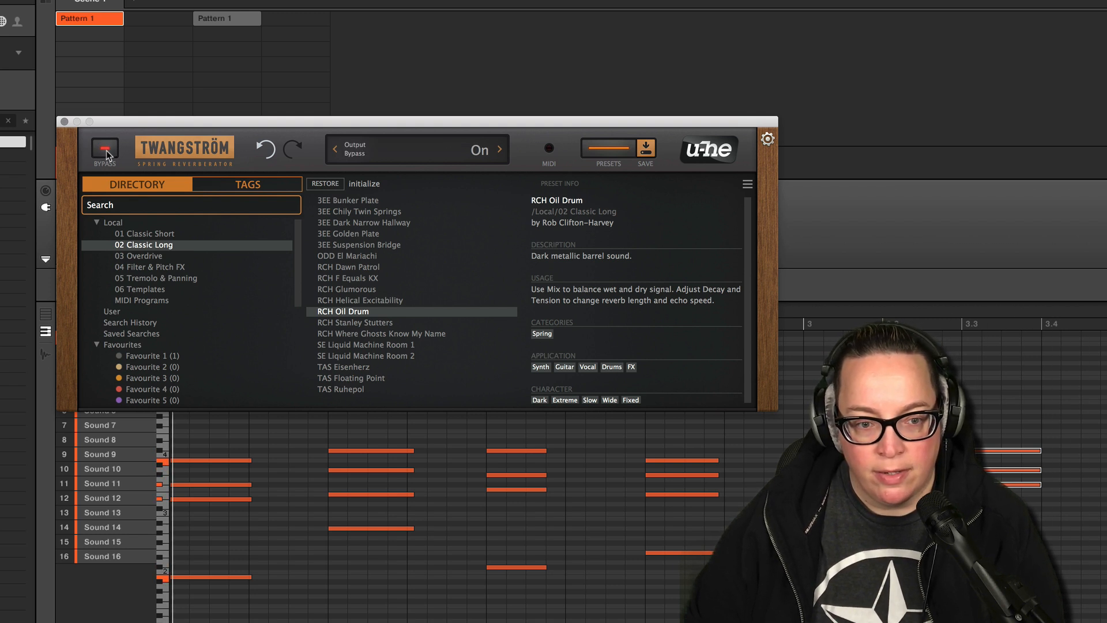
left_click(105, 150)
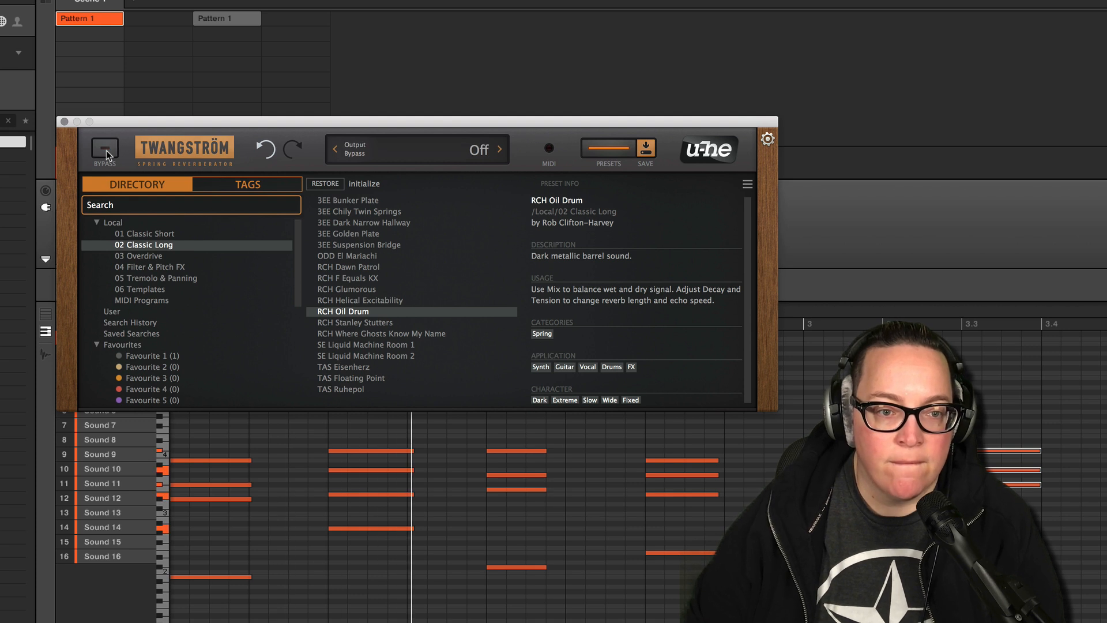
Audition RCH Glumorous, TAS Eisenherz and TAS Ruhepol from the Classic Long presets.
left_click(371, 291)
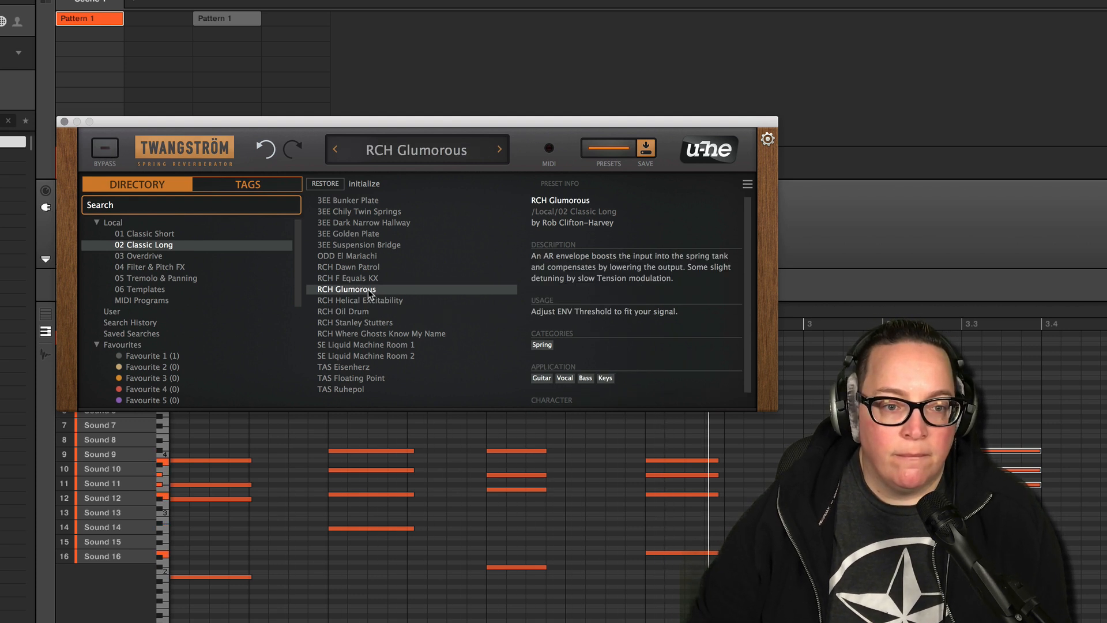
left_click(359, 368)
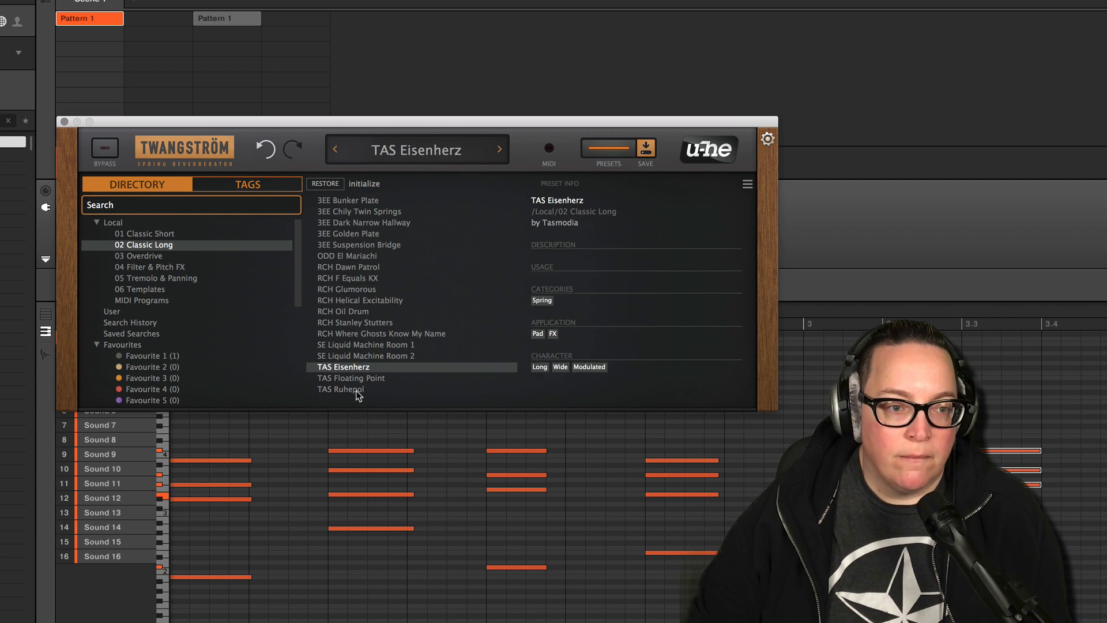
left_click(358, 391)
Audition ODD PercuTones, 3EE Spiderweb Grit, 3EE Ashes, XS Dubsplosion and TAS Schlangenschwanz from the 03 Overdrive folder.
left_click(140, 258)
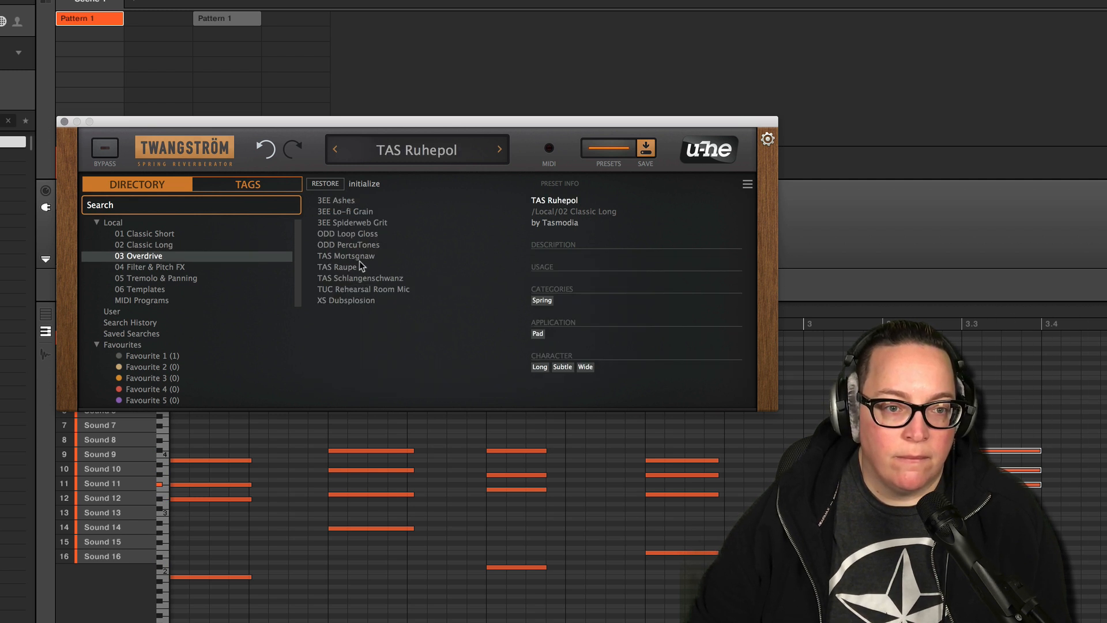
left_click(347, 243)
left_click(349, 223)
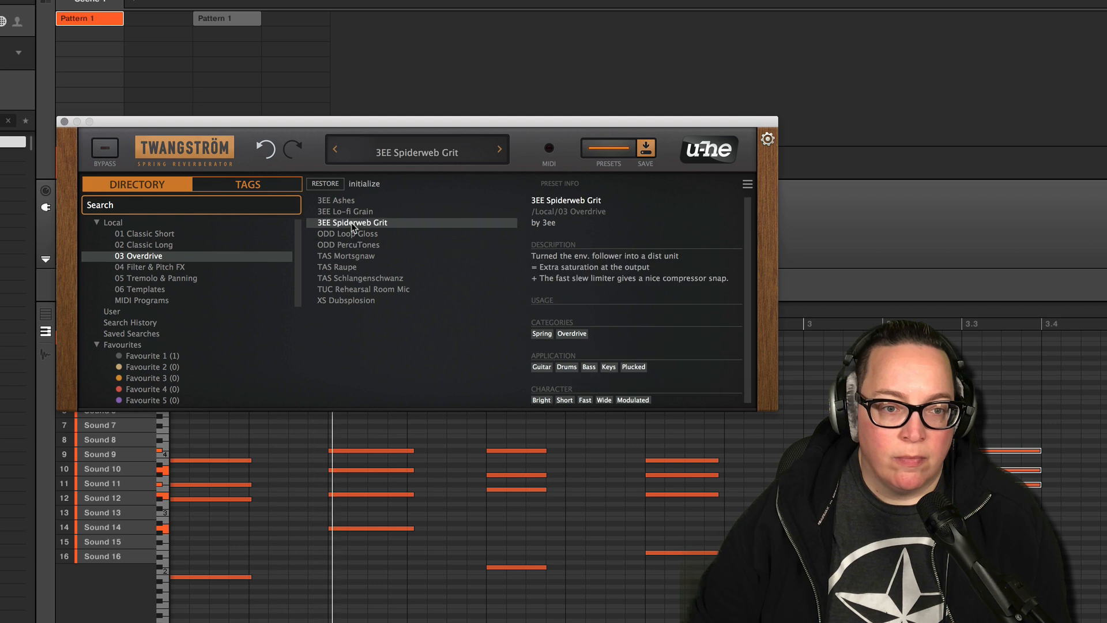
left_click(347, 202)
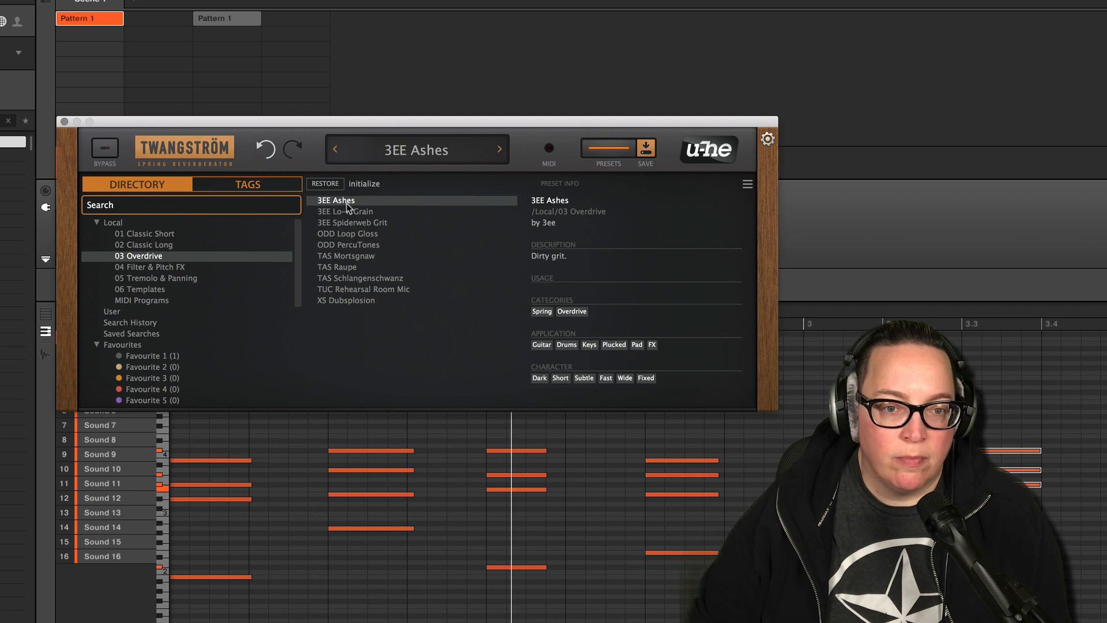
left_click(358, 301)
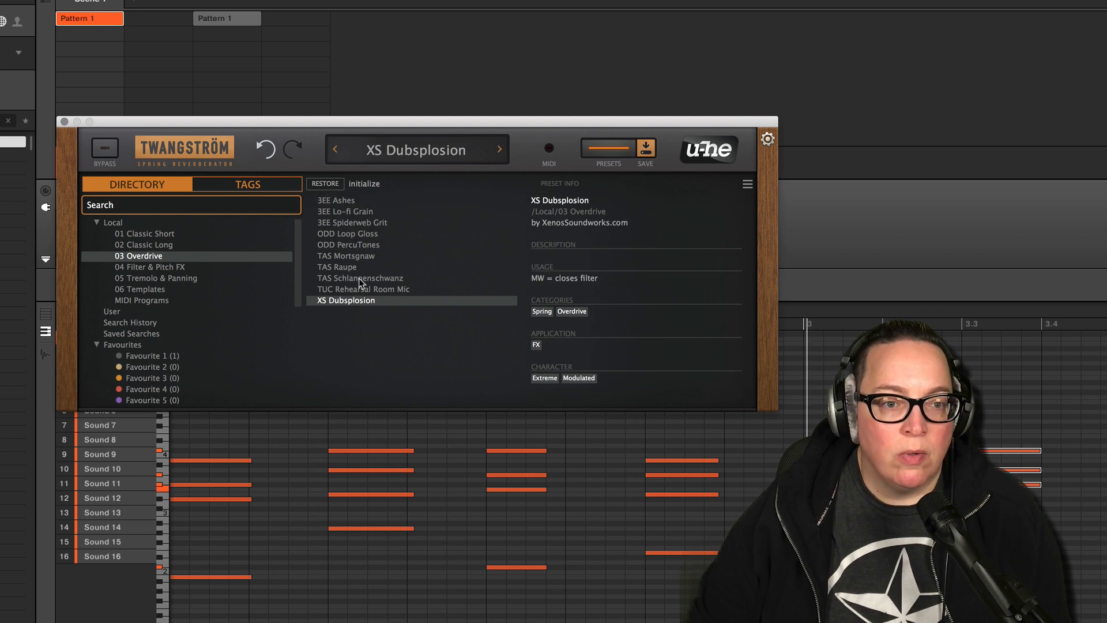
left_click(358, 278)
Audition ODD Drone Bubbles, ODD Drone Pulse, ODD Drum Zapps and ODD Junglist Spice from the 04 Filter & Pitch FX folder.
left_click(156, 267)
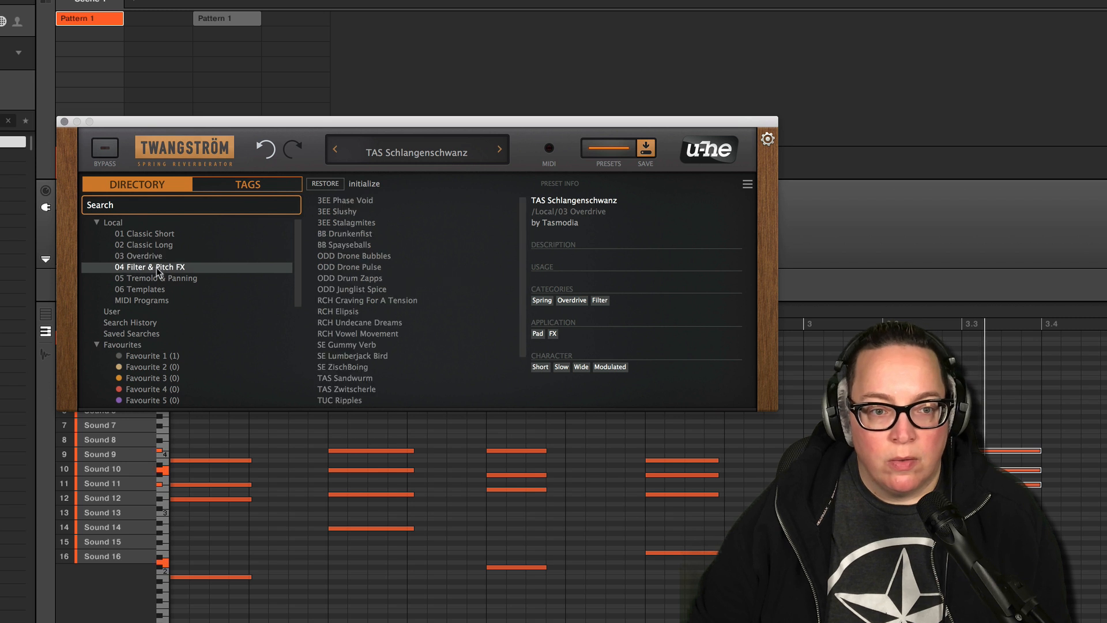
left_click(343, 255)
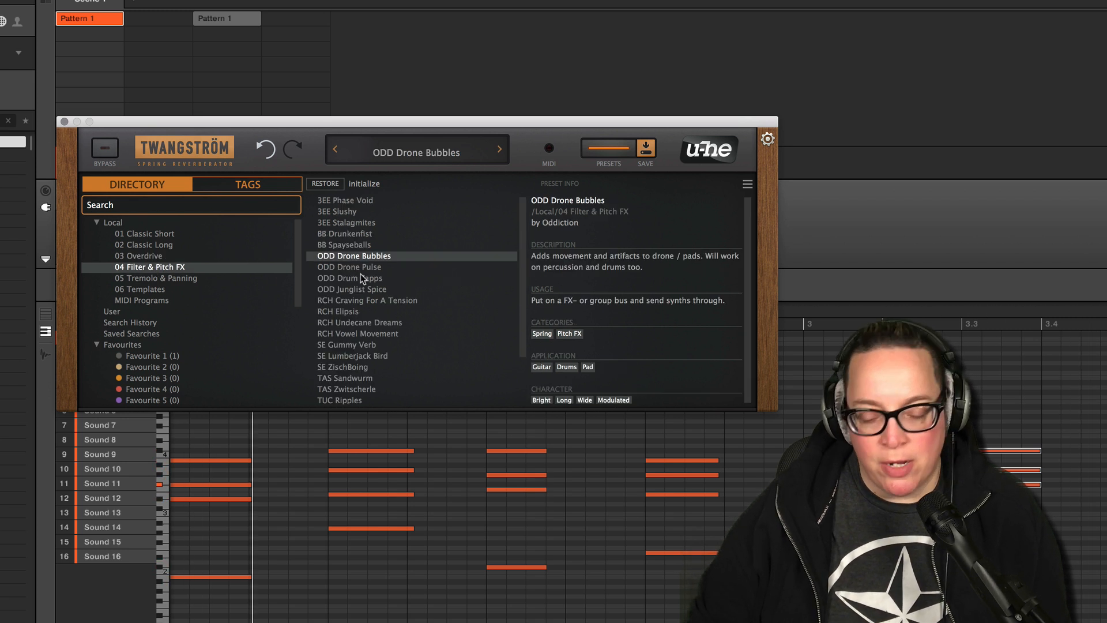
left_click(368, 267)
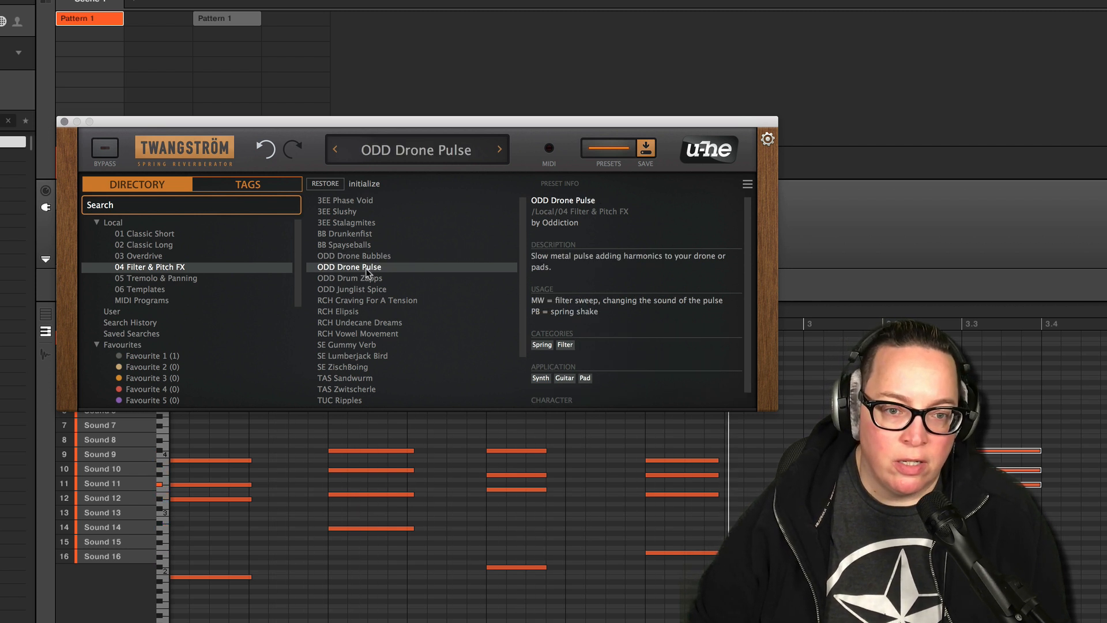
left_click(368, 279)
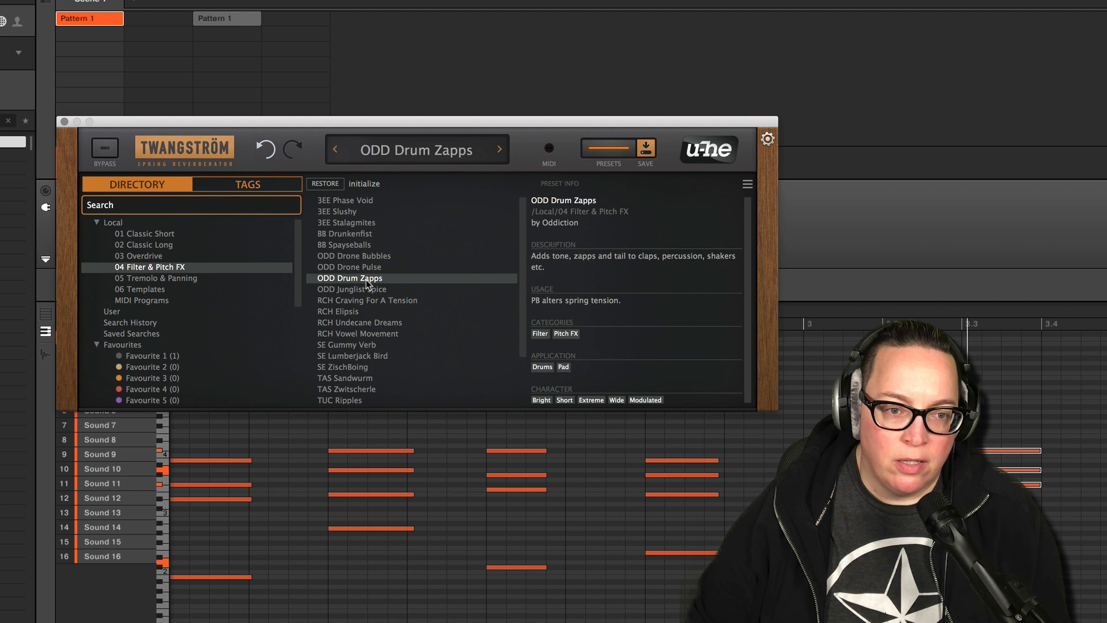
left_click(362, 290)
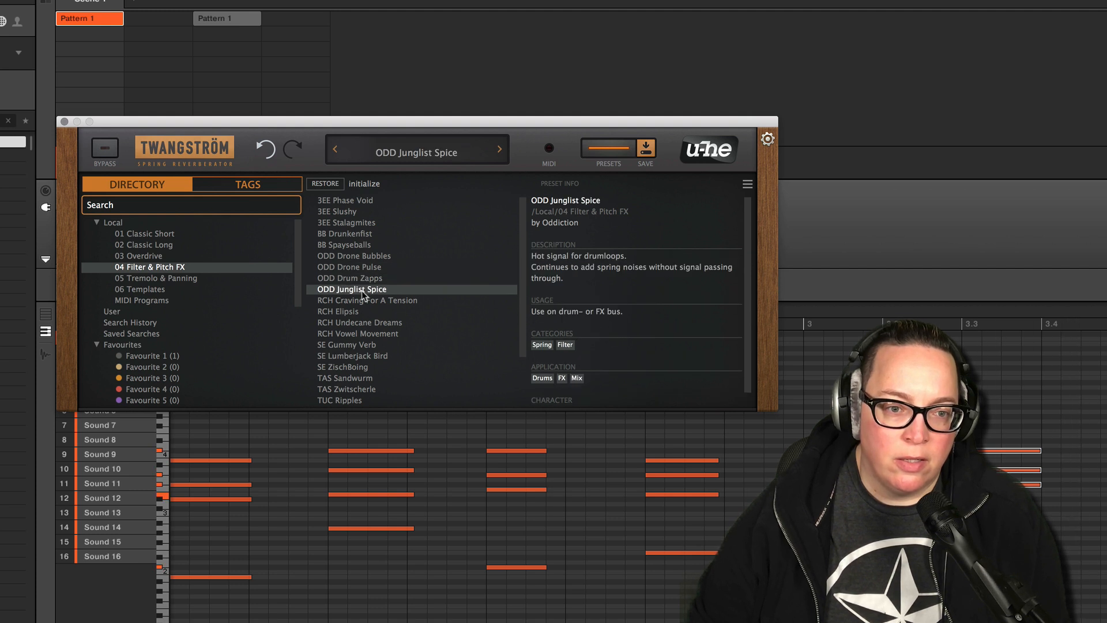
Audition the Filter & Pitch FX presets RCH Undecane Dreams, RCH Vowel Movement, SE Gummy Verb, SE Lumberjack Bird and SE ZischBoing.
left_click(362, 321)
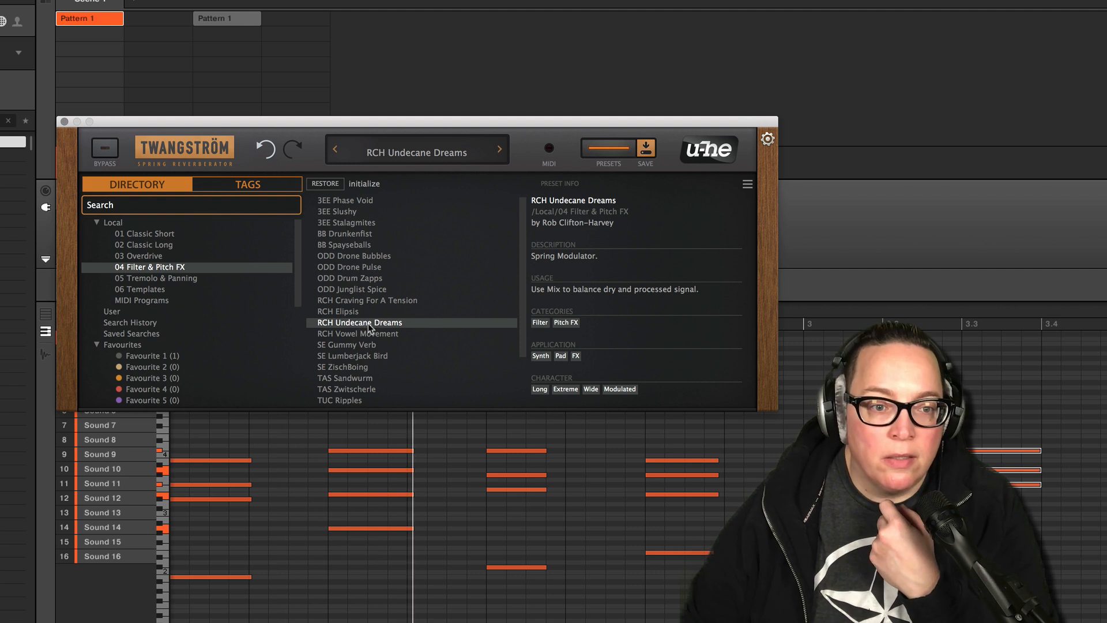
left_click(361, 336)
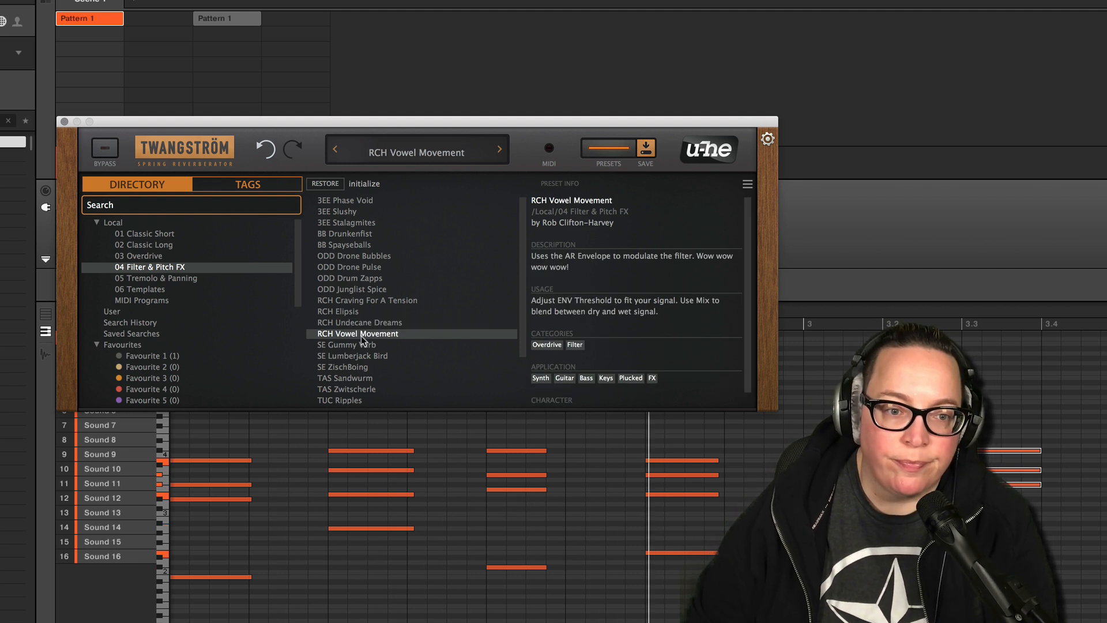
left_click(362, 346)
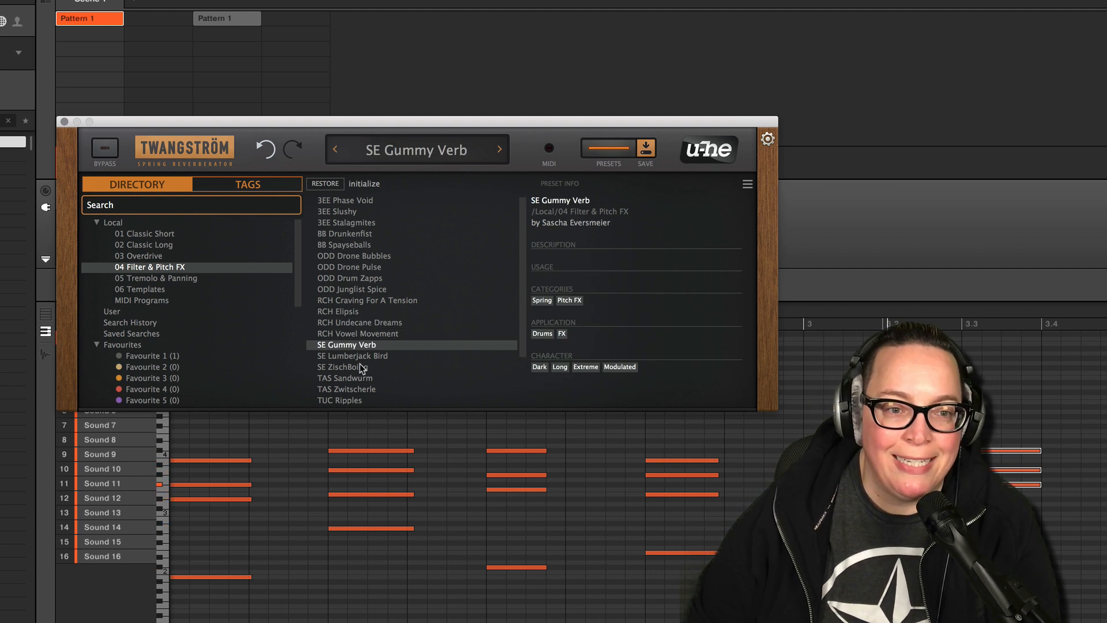
left_click(364, 357)
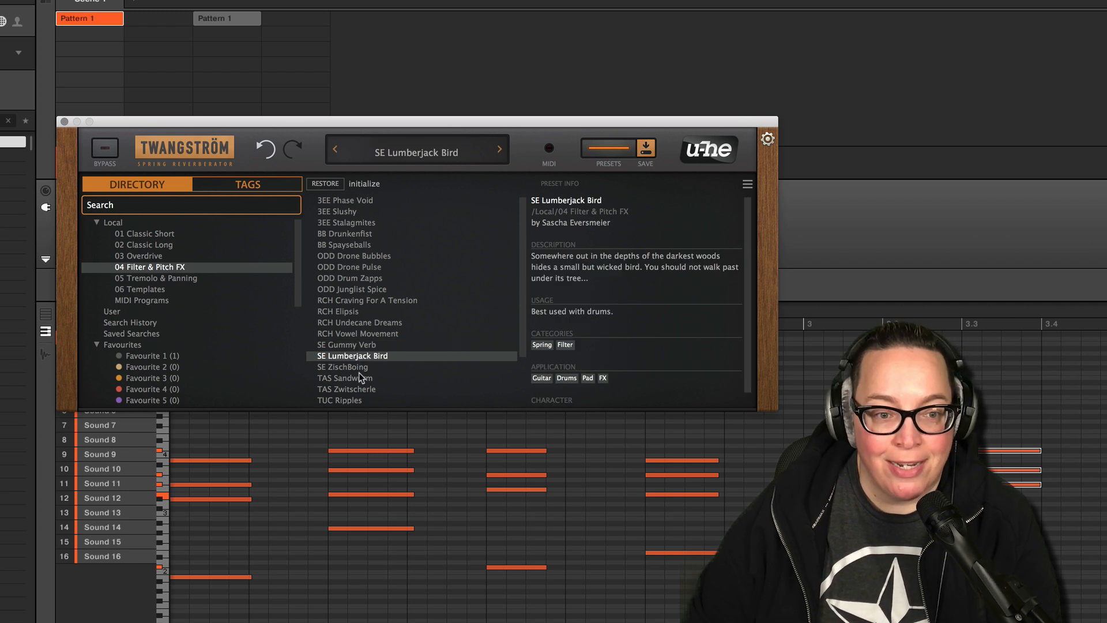
left_click(361, 368)
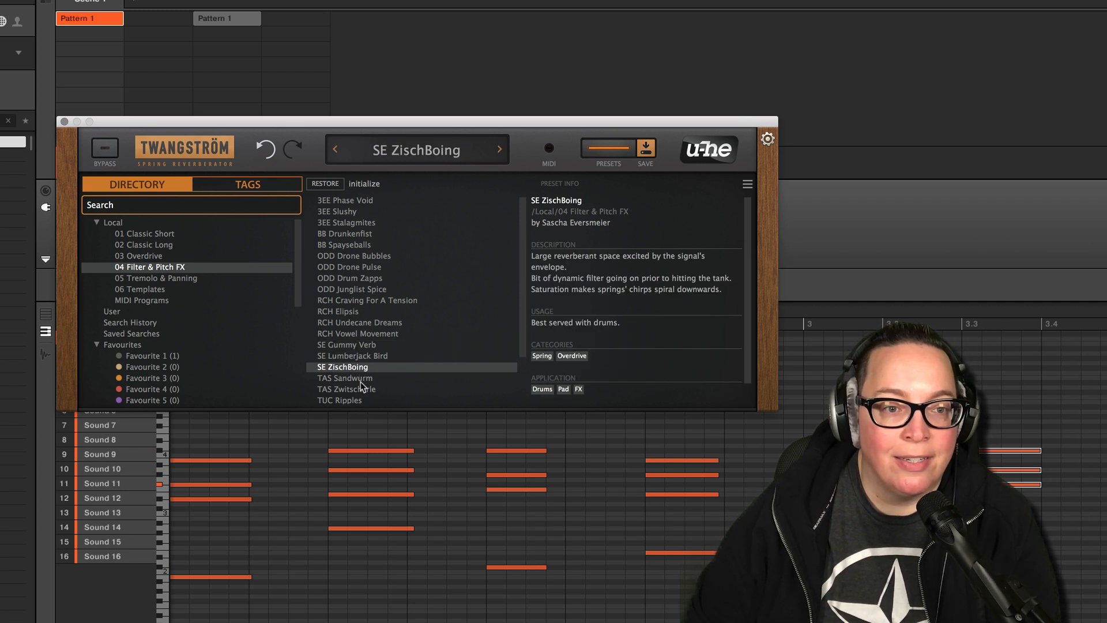
Audition TAS Sandwurm, play BB Frayed Edges from 05 Tremolo & Panning, and glance through the 06 Templates folder.
left_click(358, 379)
left_click(173, 278)
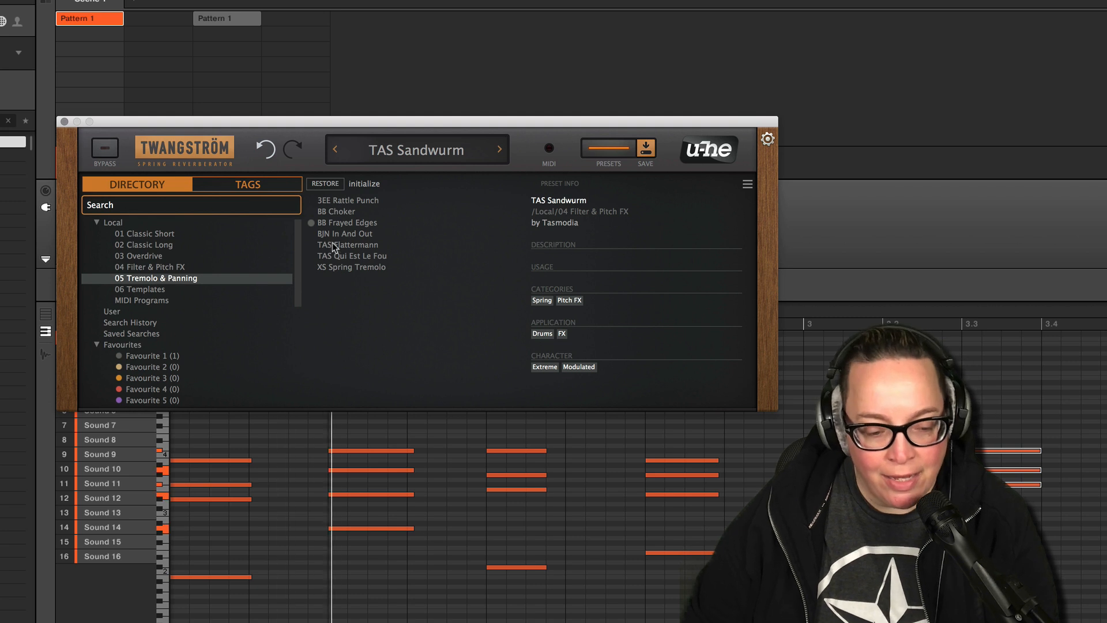
left_click(347, 224)
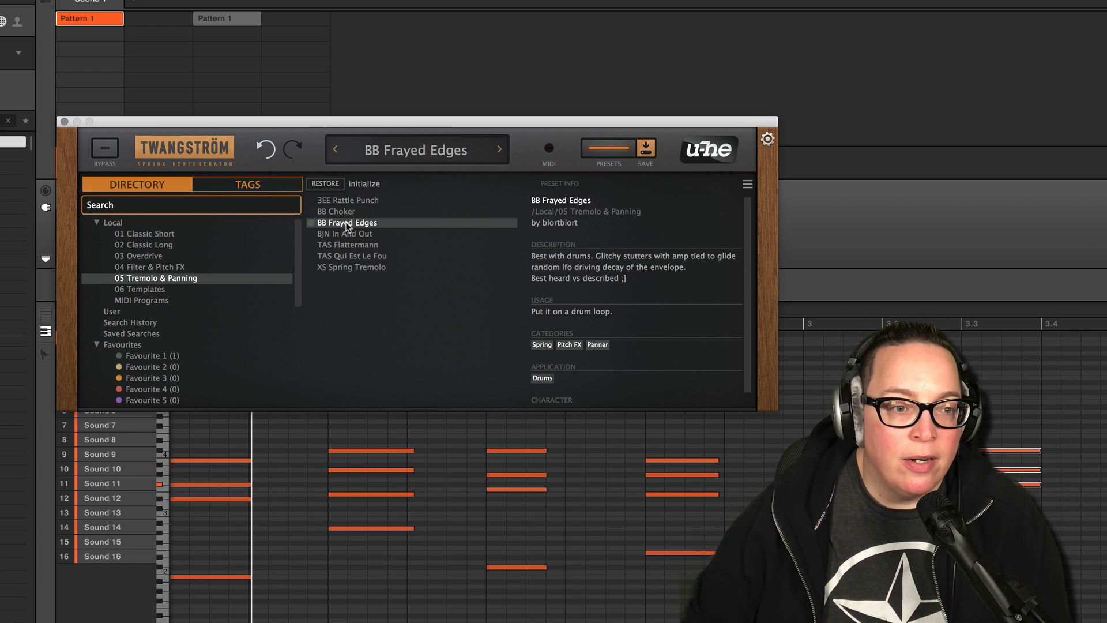
left_click(202, 288)
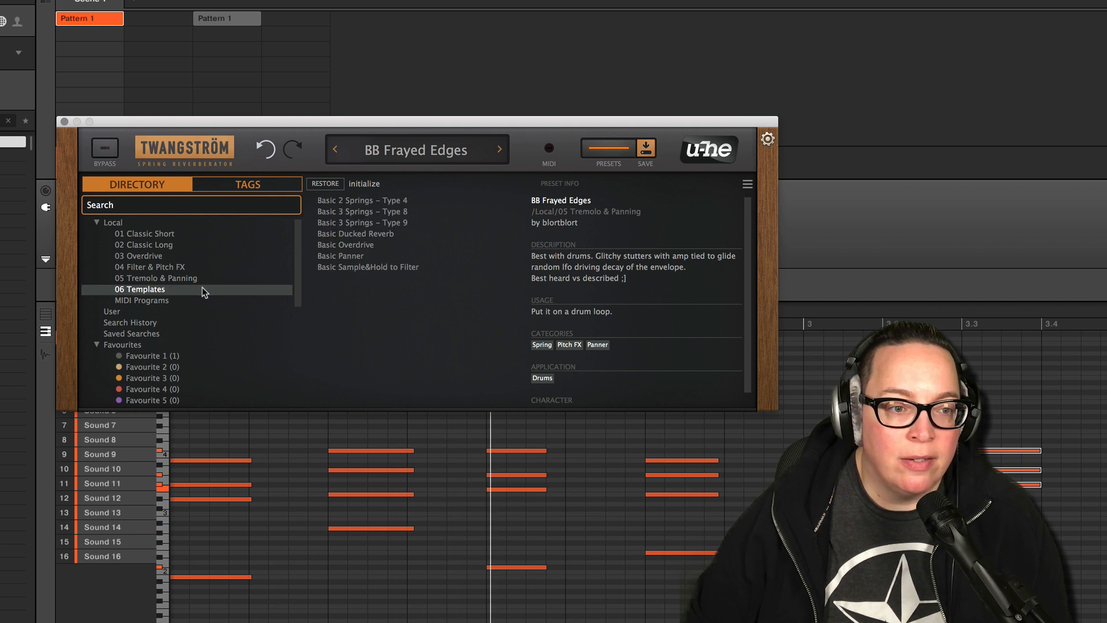
left_click(199, 281)
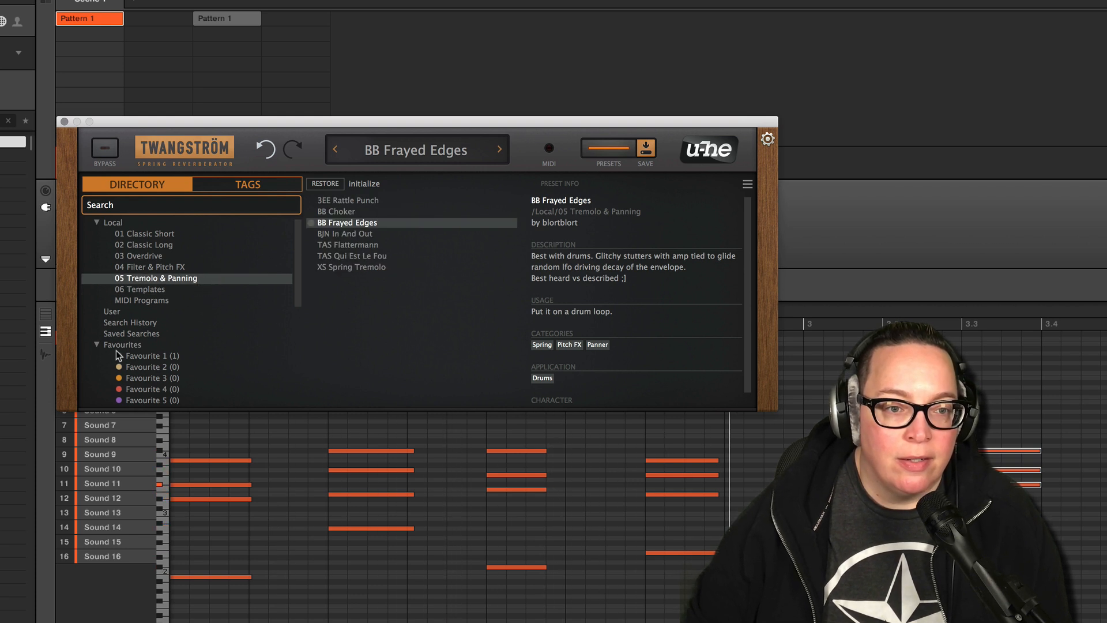
Audition the Tremolo & Panning presets TAS Flattermann, XS Spring Tremolo and 3EE Rattle Punch, and compare the sound with the effect bypassed.
scroll(102, 348, "down", 1)
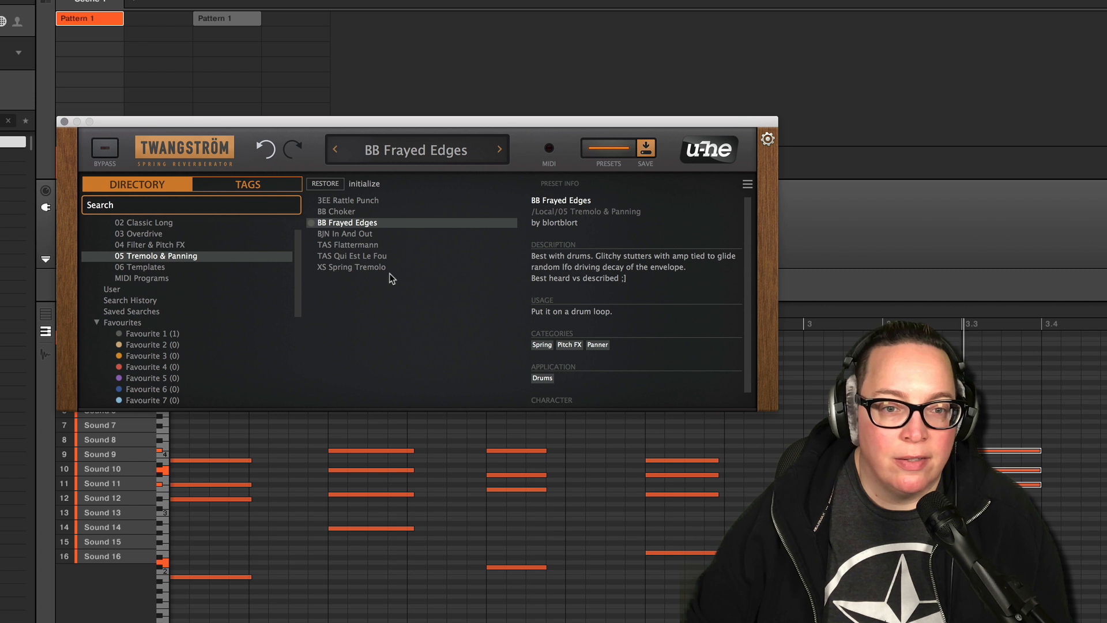
left_click(355, 245)
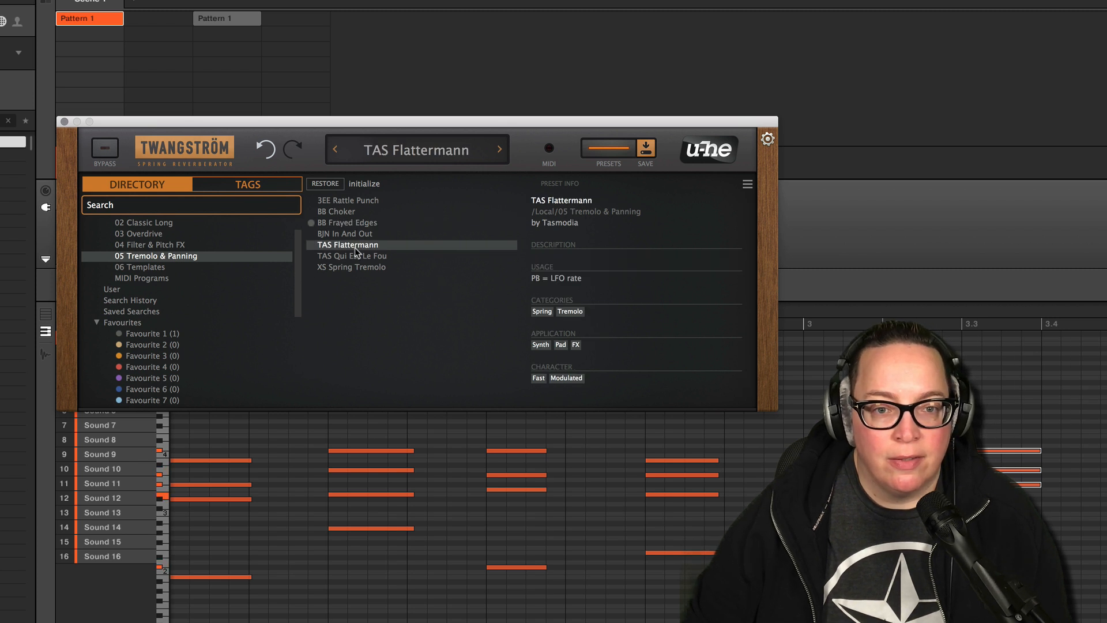
left_click(361, 268)
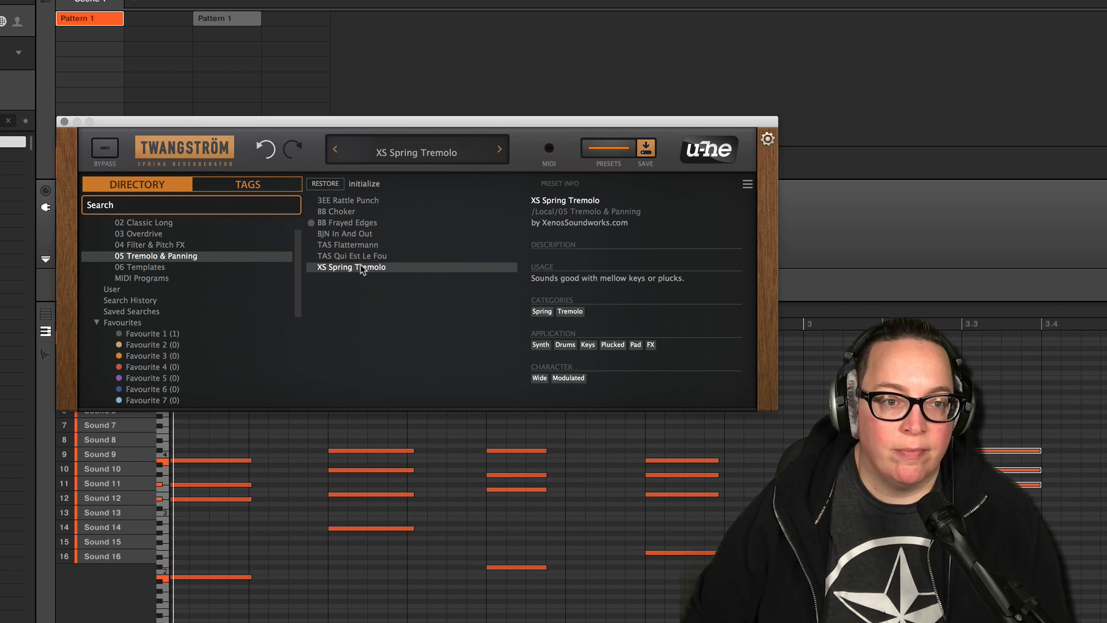
left_click(353, 201)
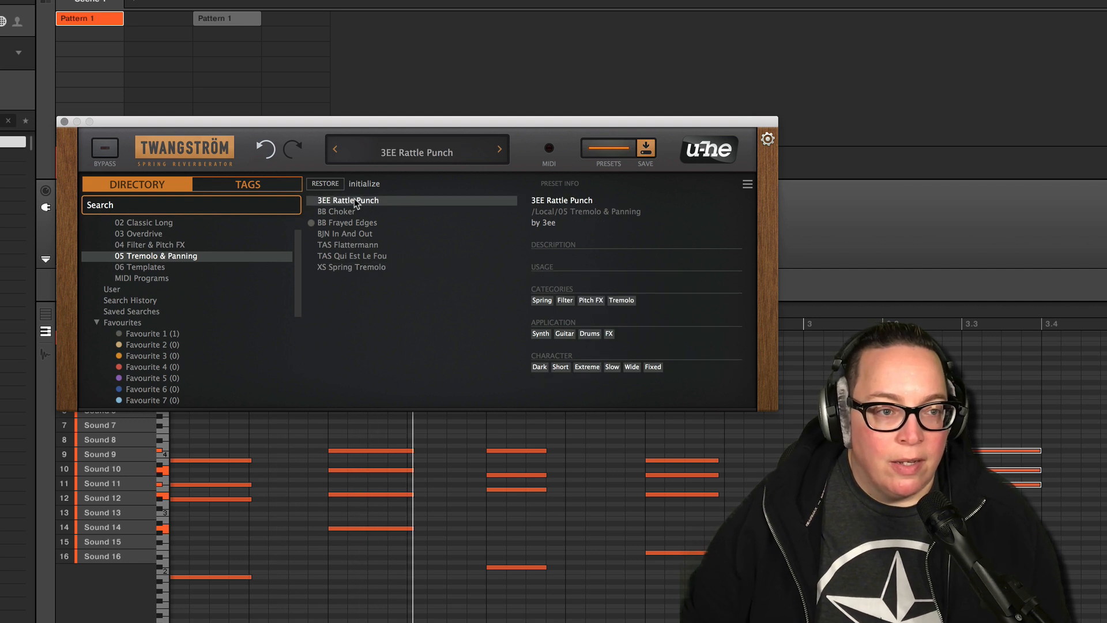
left_click(102, 154)
left_click(105, 150)
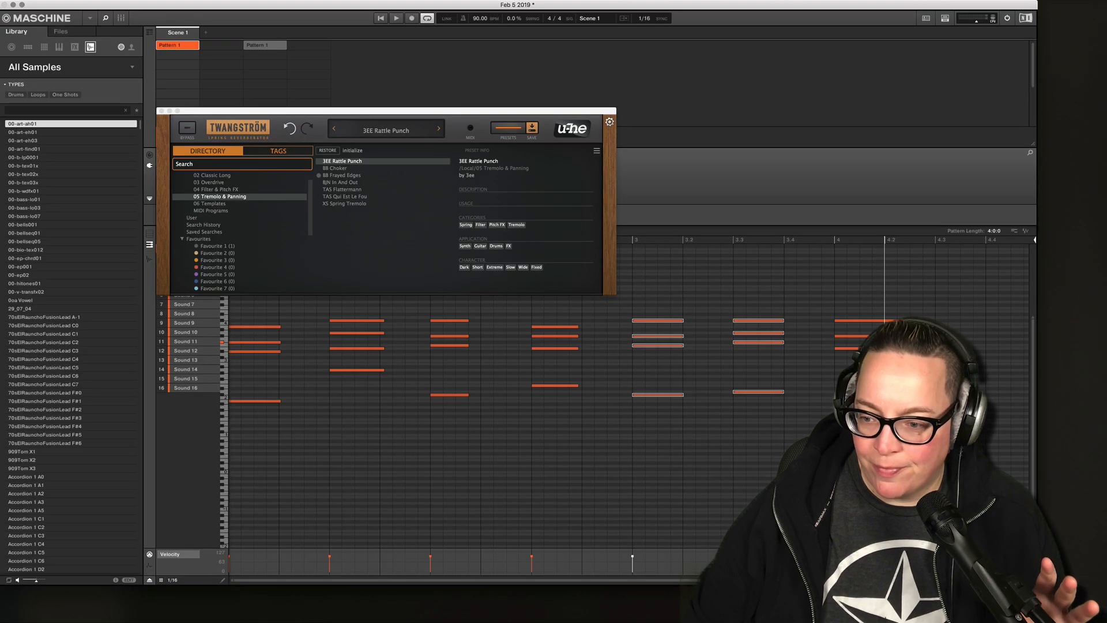
Switch to the web browser and review the U-He Collection, Diva and Repro deals on the Native Instruments U-He offer page.
mouse_move(1, 621)
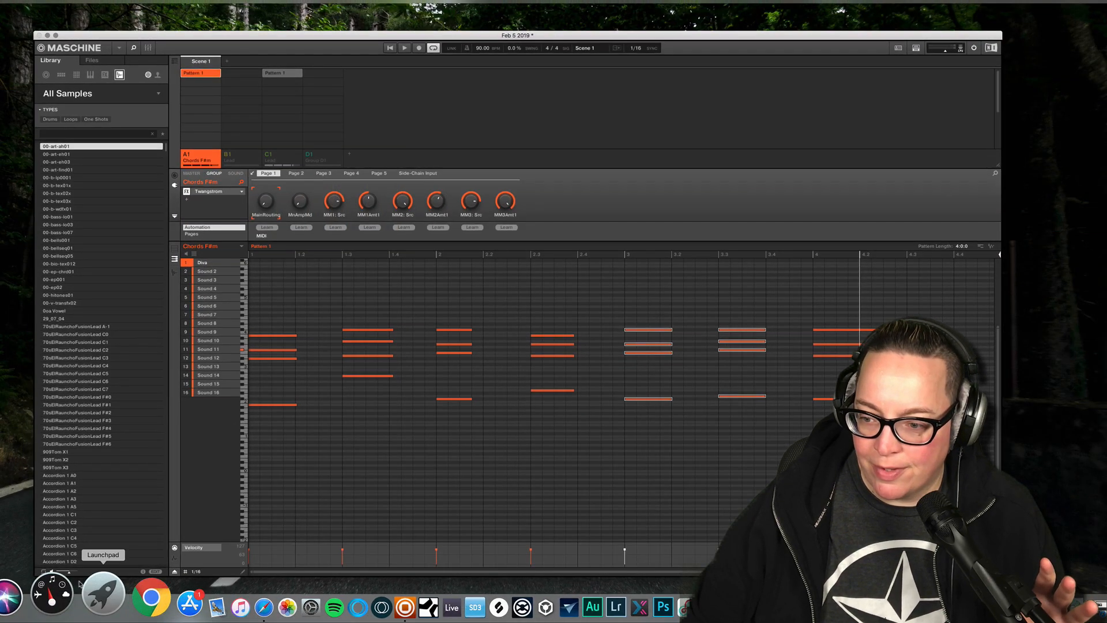
left_click(663, 484)
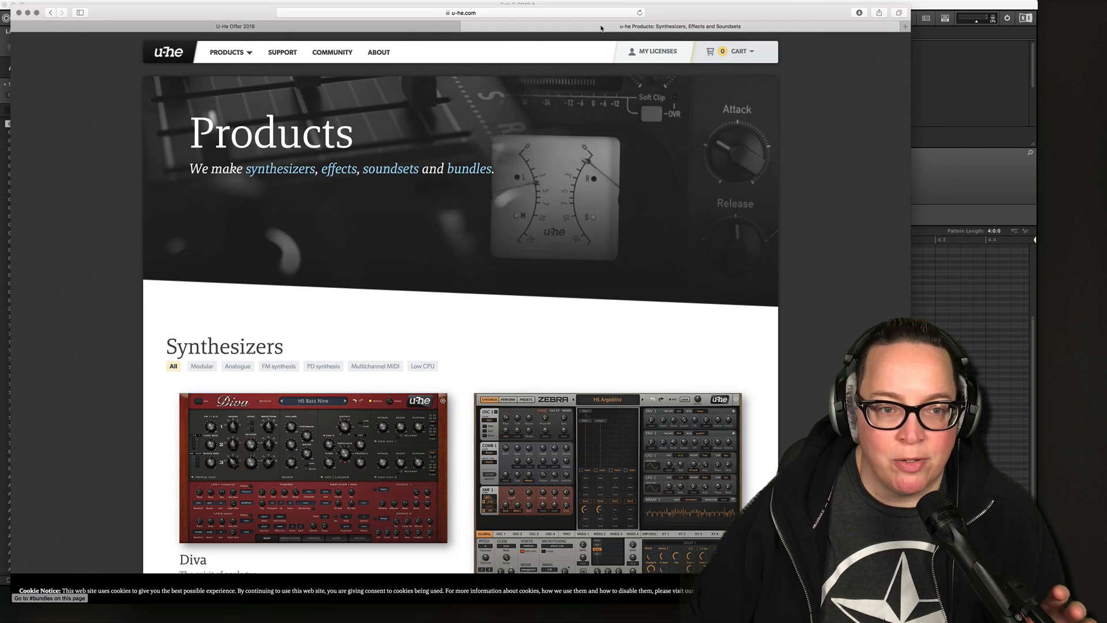
left_click(402, 28)
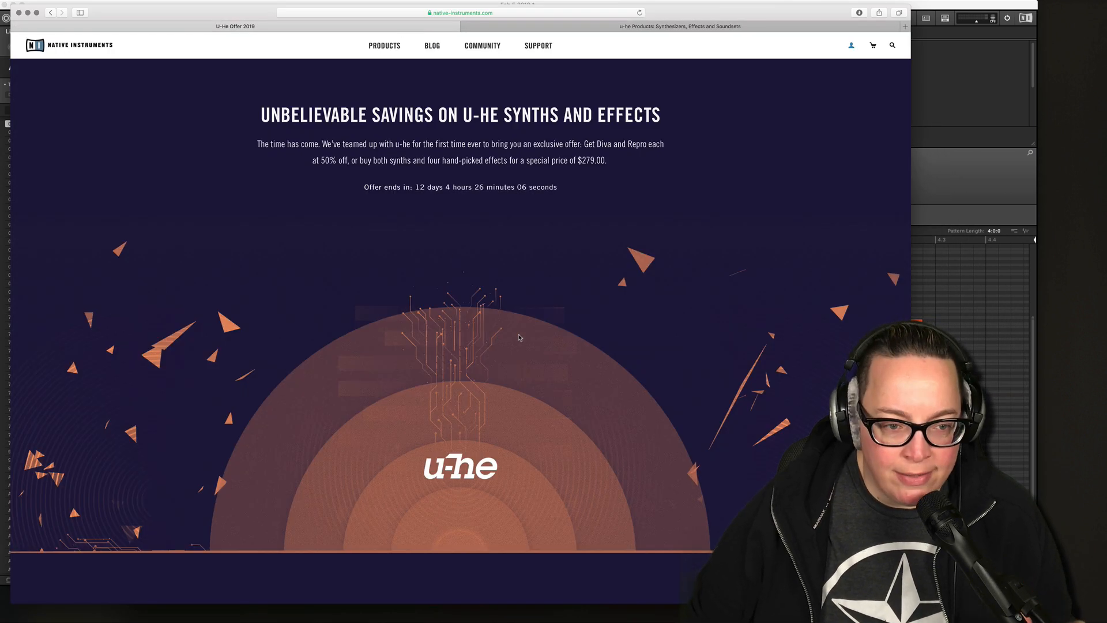
scroll(519, 338, "down", 10)
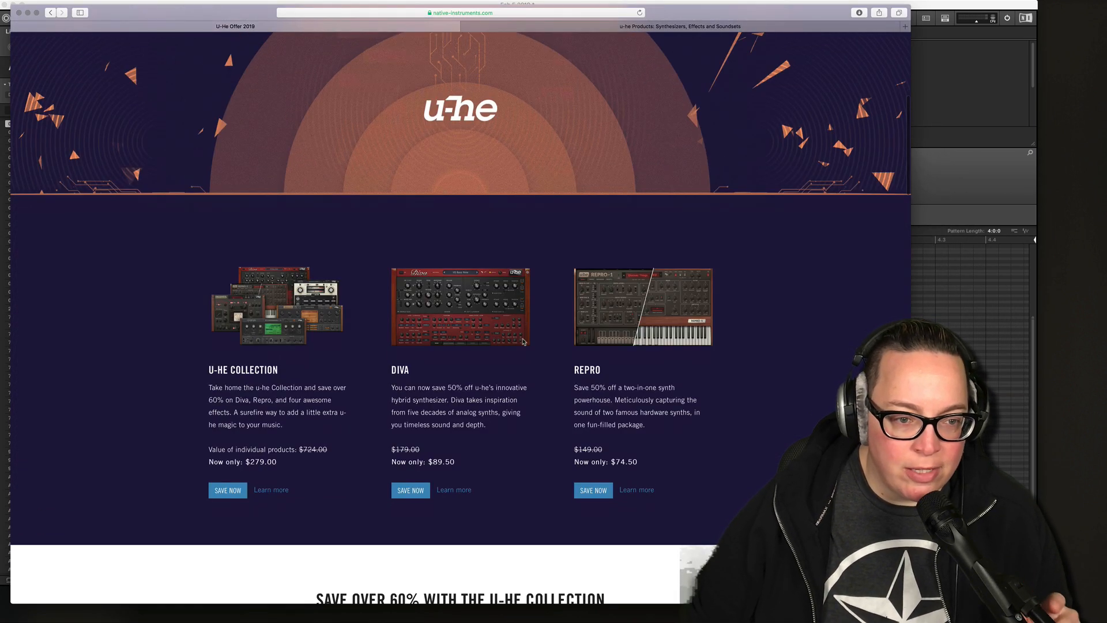
scroll(523, 342, "down", 1)
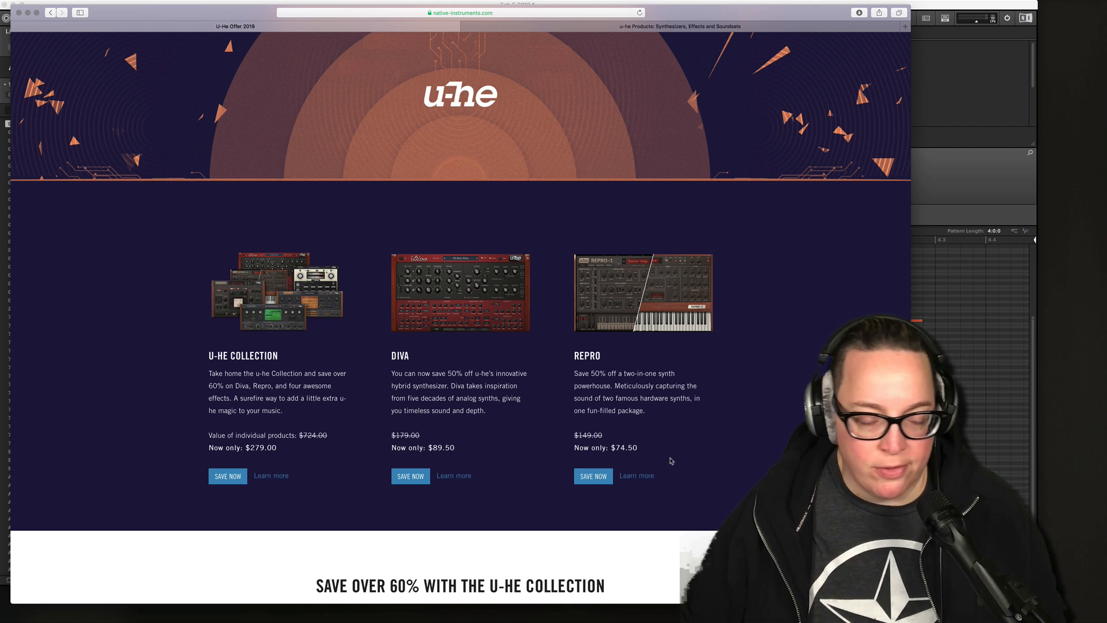
scroll(670, 463, "down", 3)
scroll(664, 464, "up", 3)
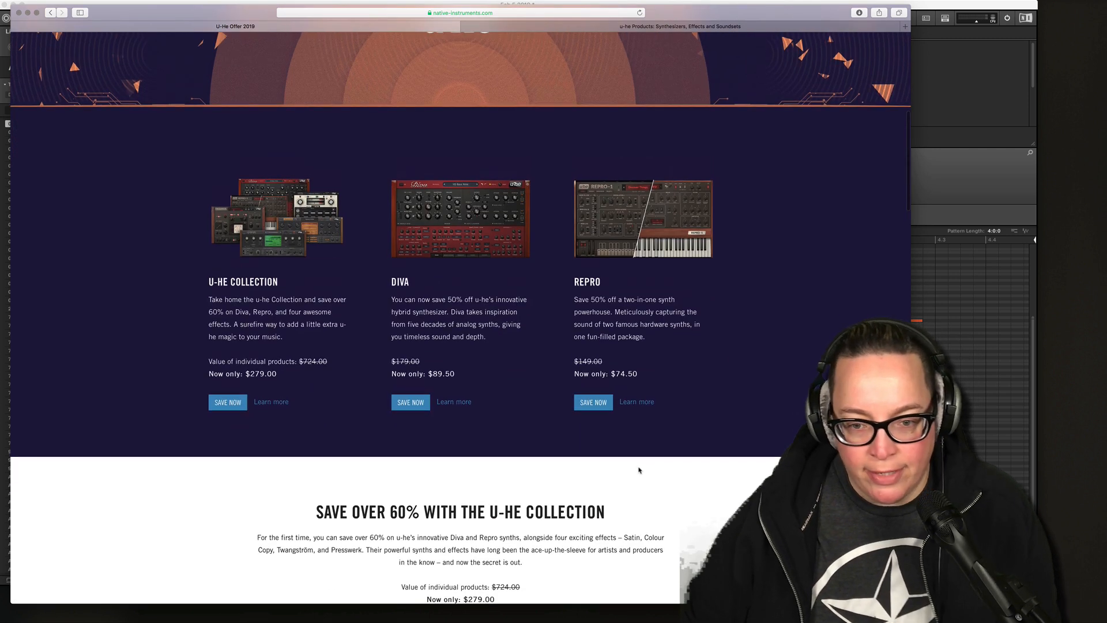
scroll(639, 471, "up", 3)
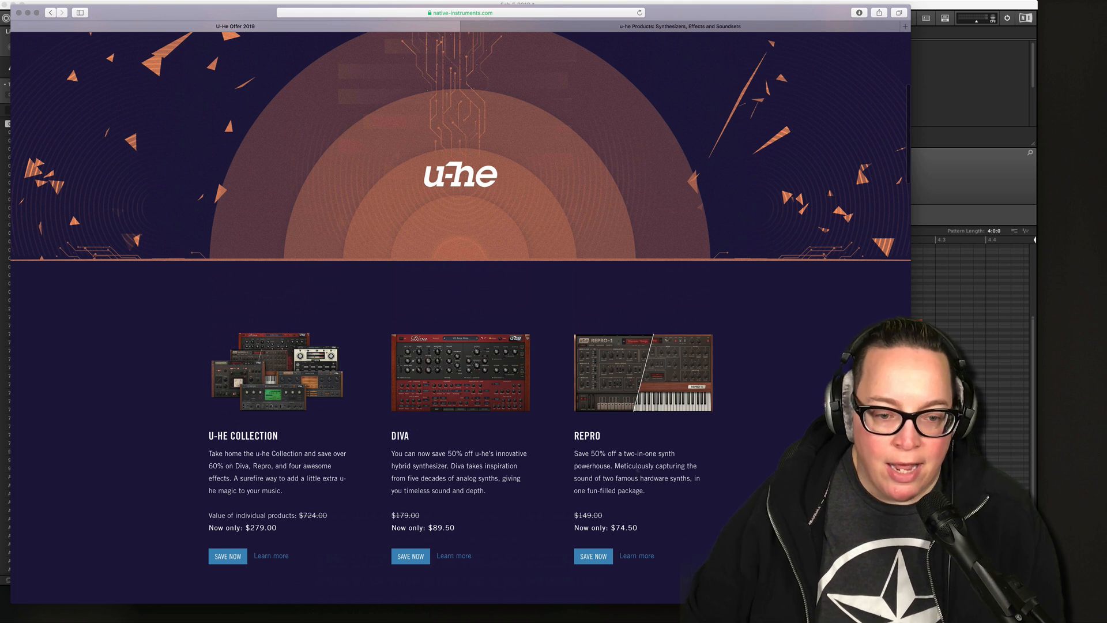
scroll(639, 468, "up", 5)
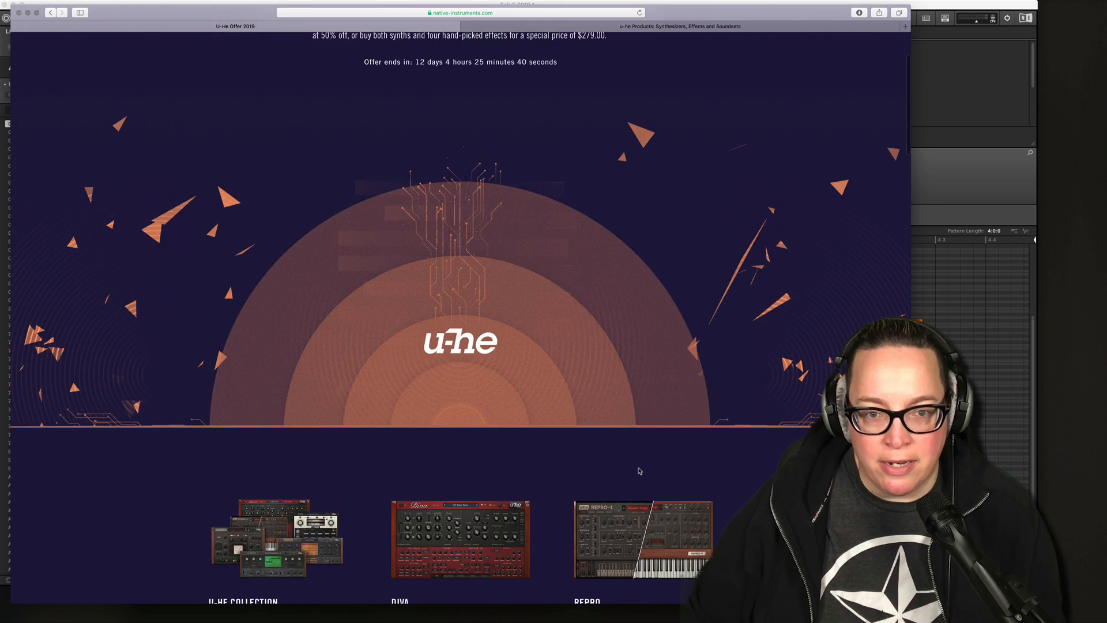
scroll(638, 471, "up", 4)
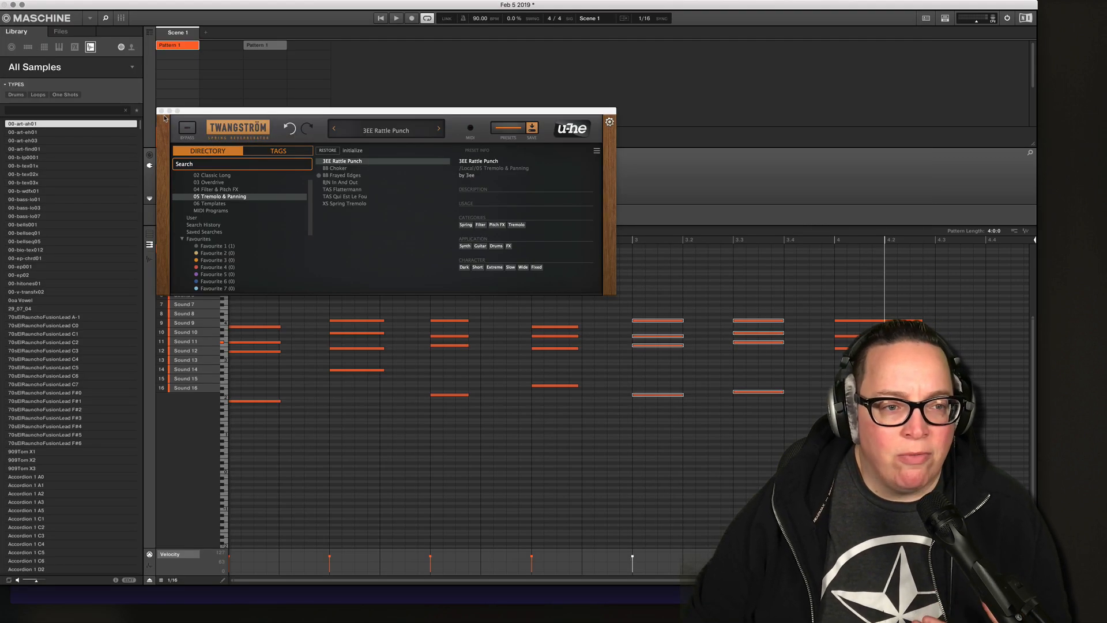
Return to Maschine, close the Twangström window and open the Diva editor on the first sound of group C1 Lead.
left_click(161, 111)
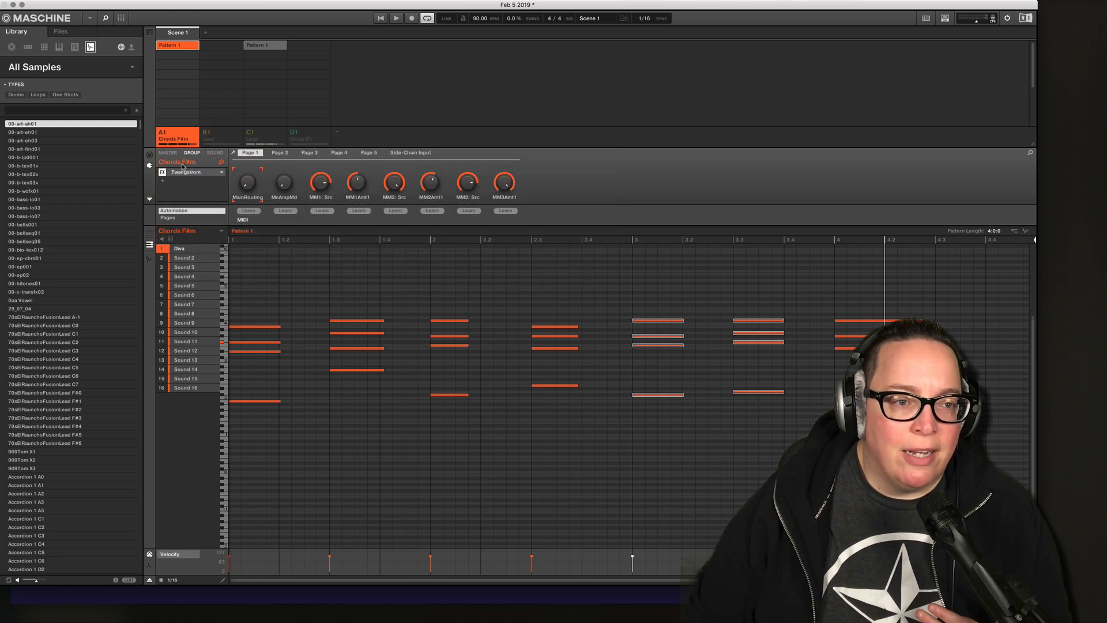
left_click(220, 135)
left_click(270, 134)
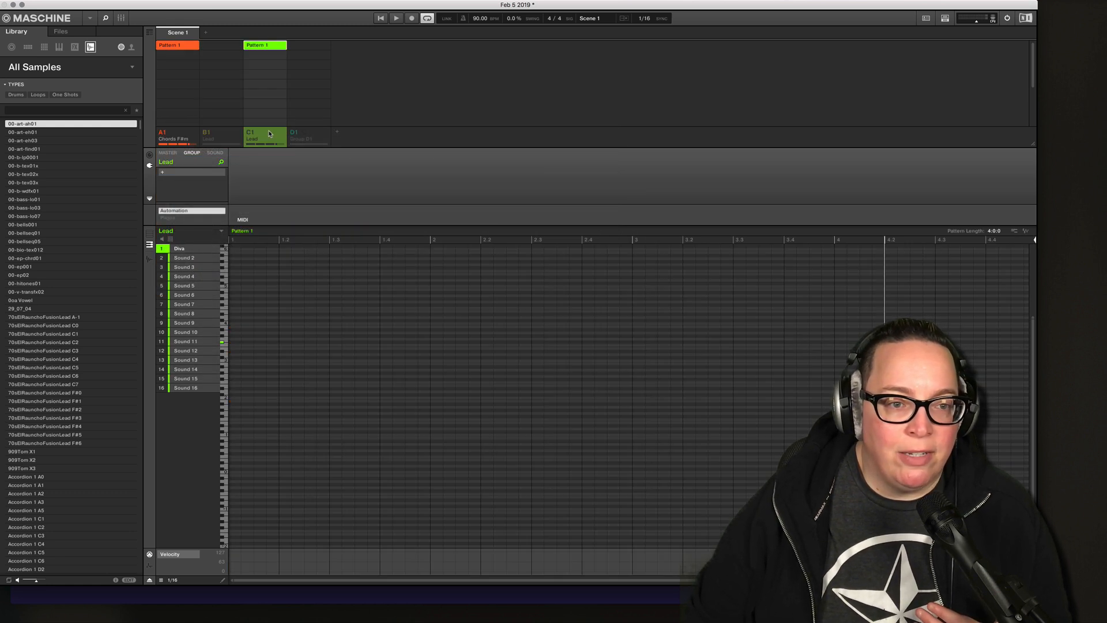
left_click(219, 154)
double_click(195, 172)
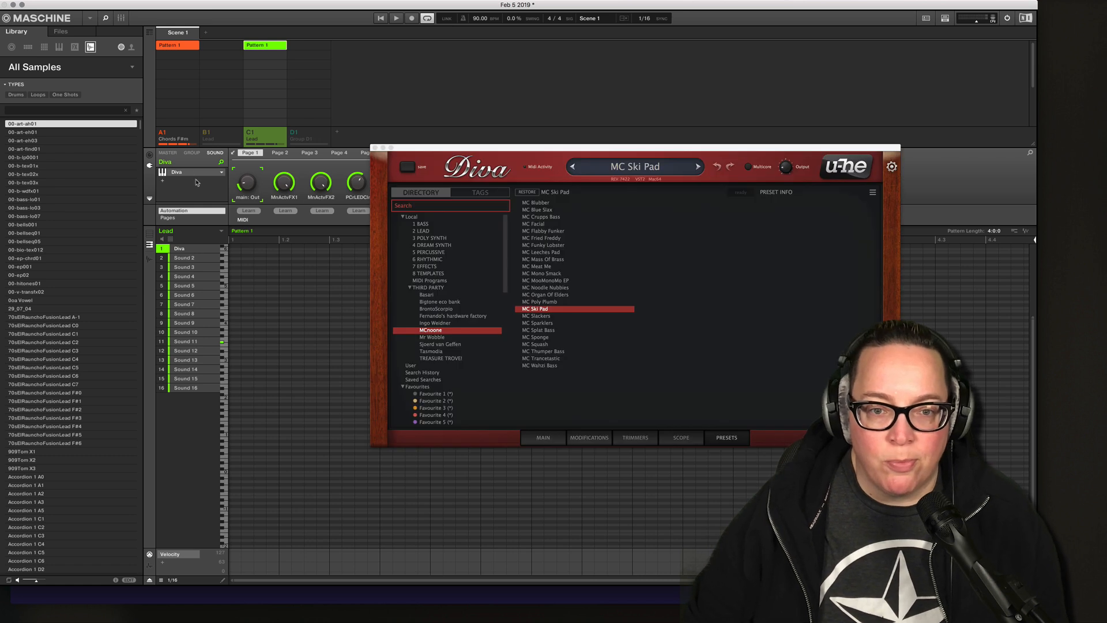
left_click_drag(524, 151, 439, 132)
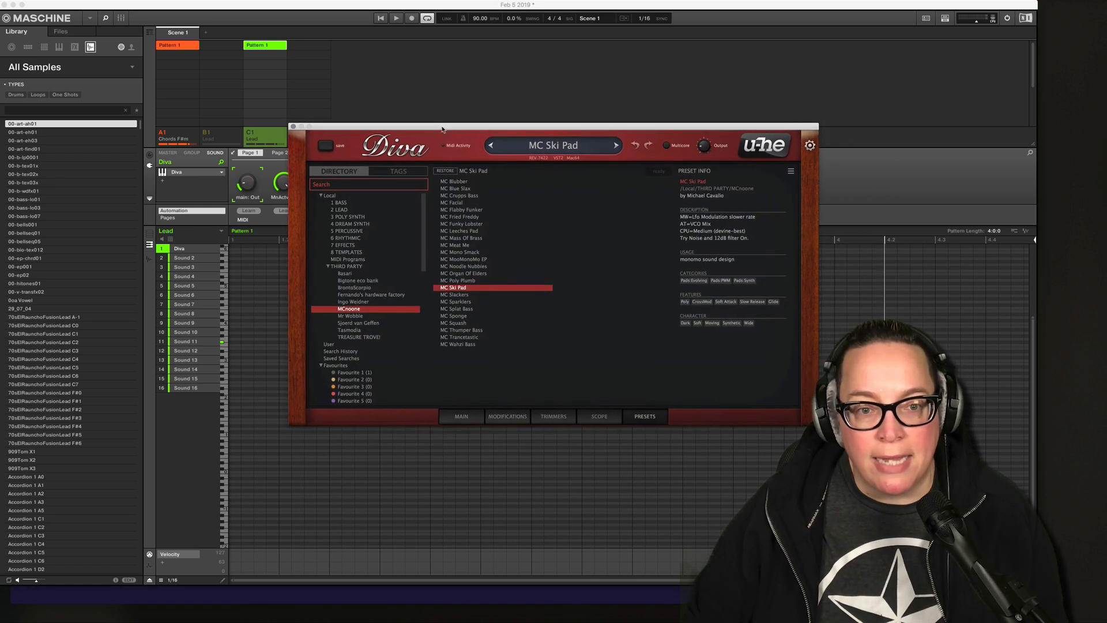
Load the HS Divanity preset from Diva's 2 LEAD folder and solo group C1 Lead.
left_click(338, 212)
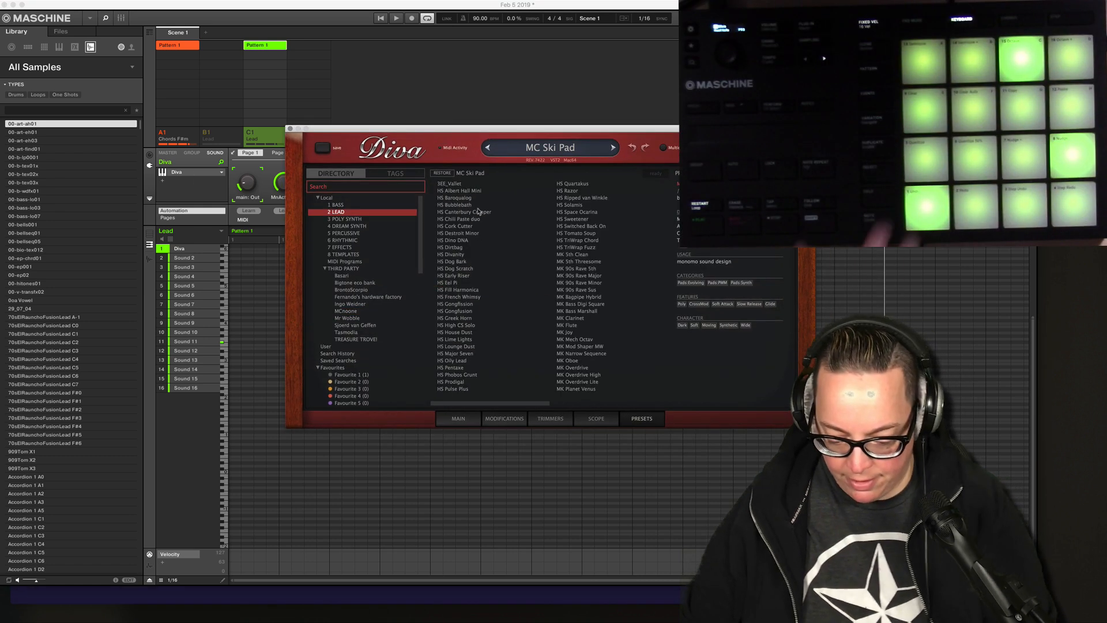
left_click(460, 255)
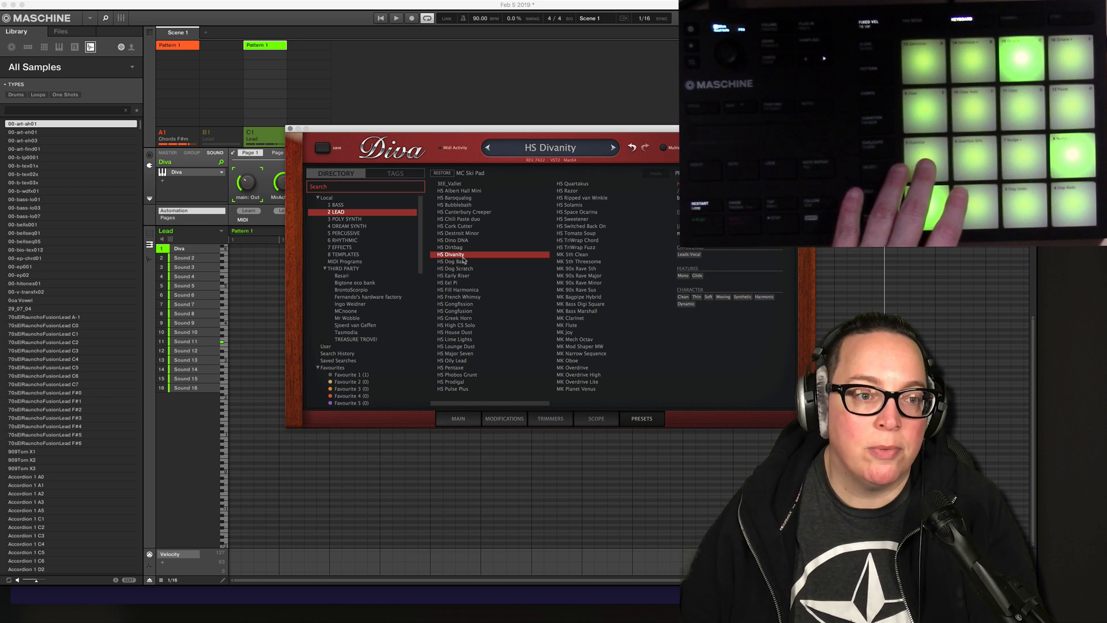
left_click(251, 132)
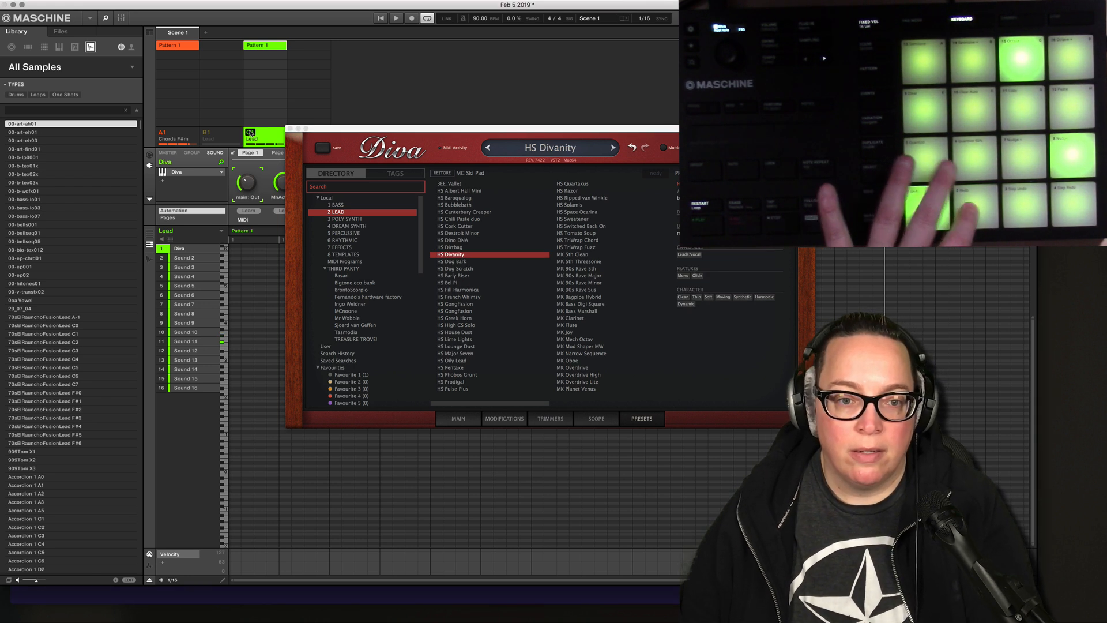
right_click(251, 133)
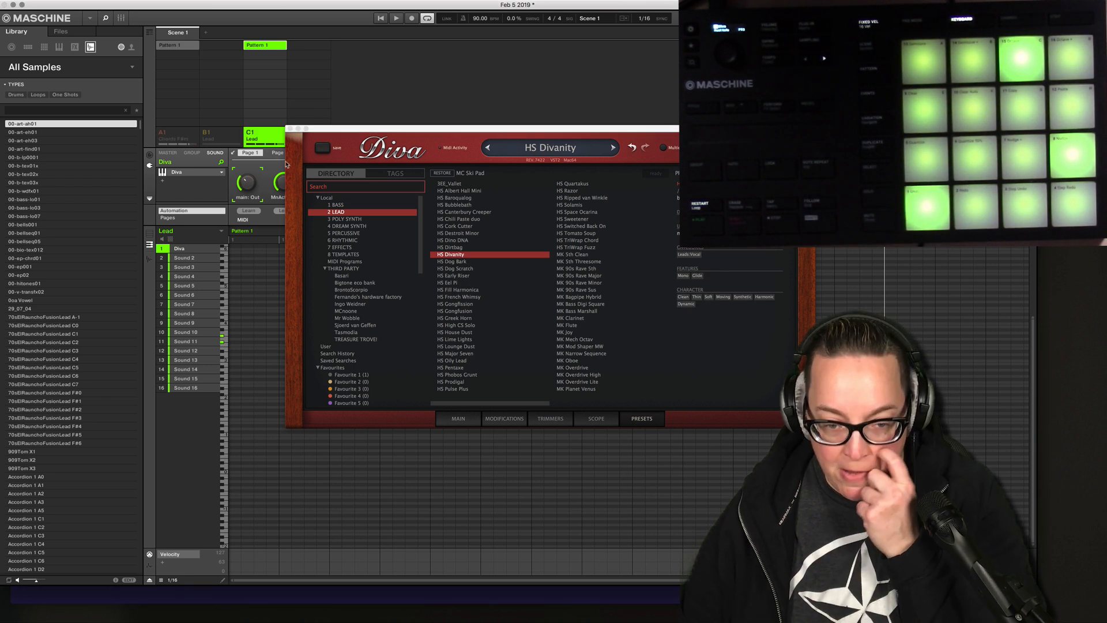
left_click(455, 255)
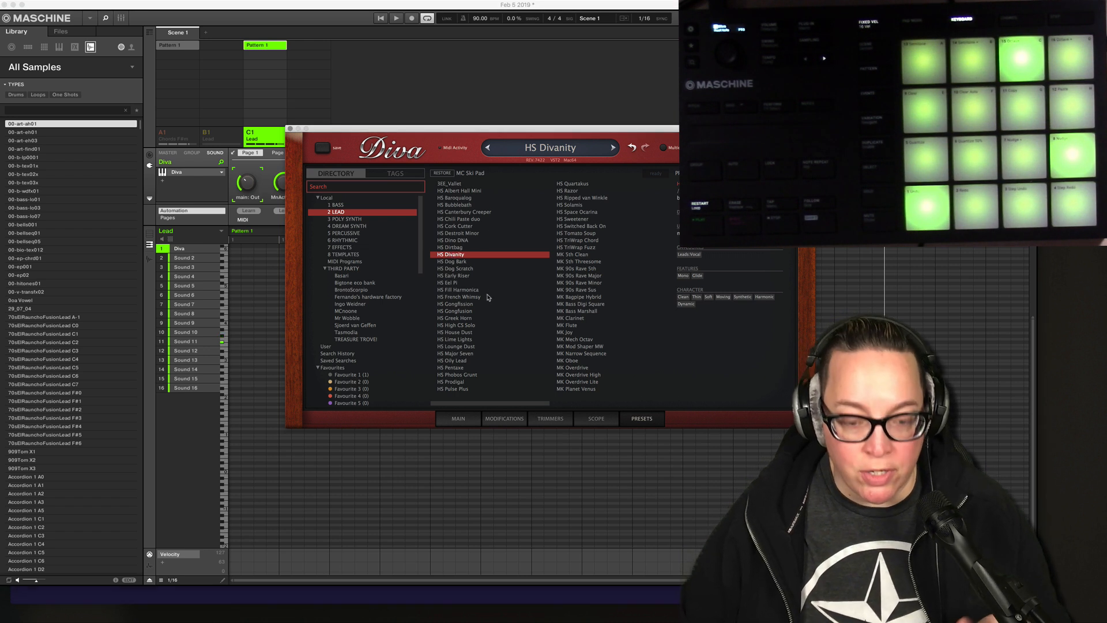
In Diva's DCO section, set the sub volume to 100.00 and the noise volume to 52.00.
left_click(472, 419)
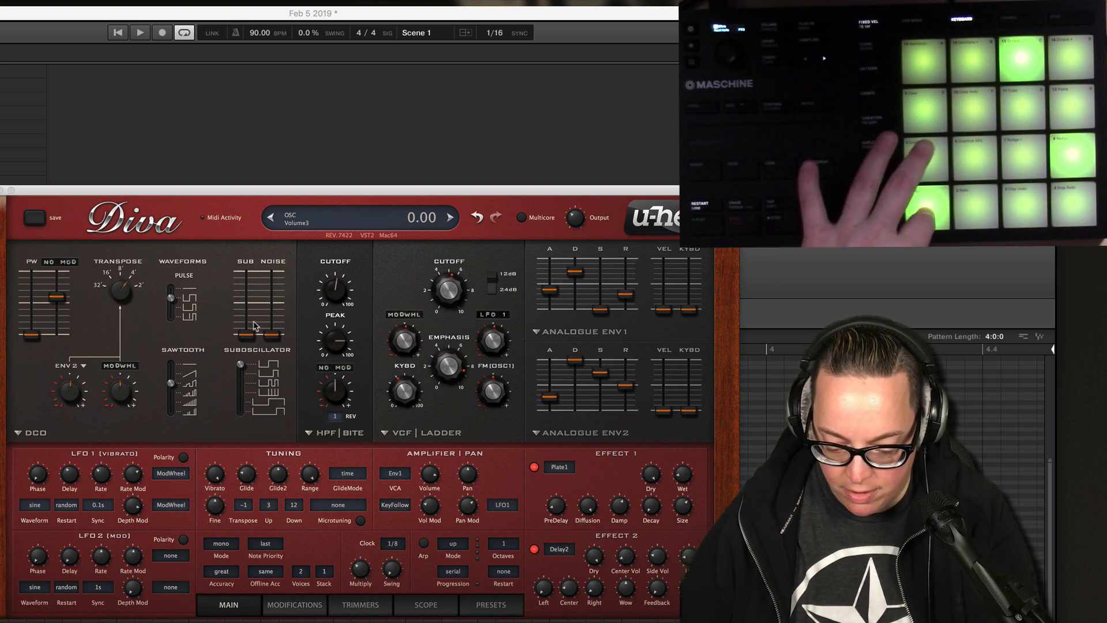
left_click_drag(248, 341, 252, 227)
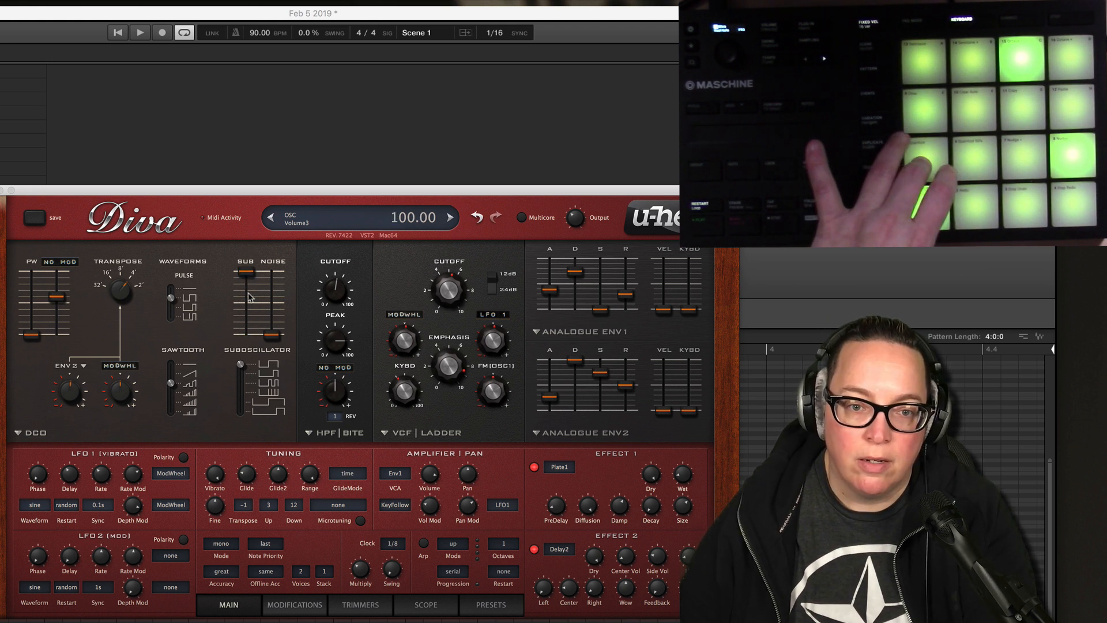
left_click_drag(279, 335, 249, 276)
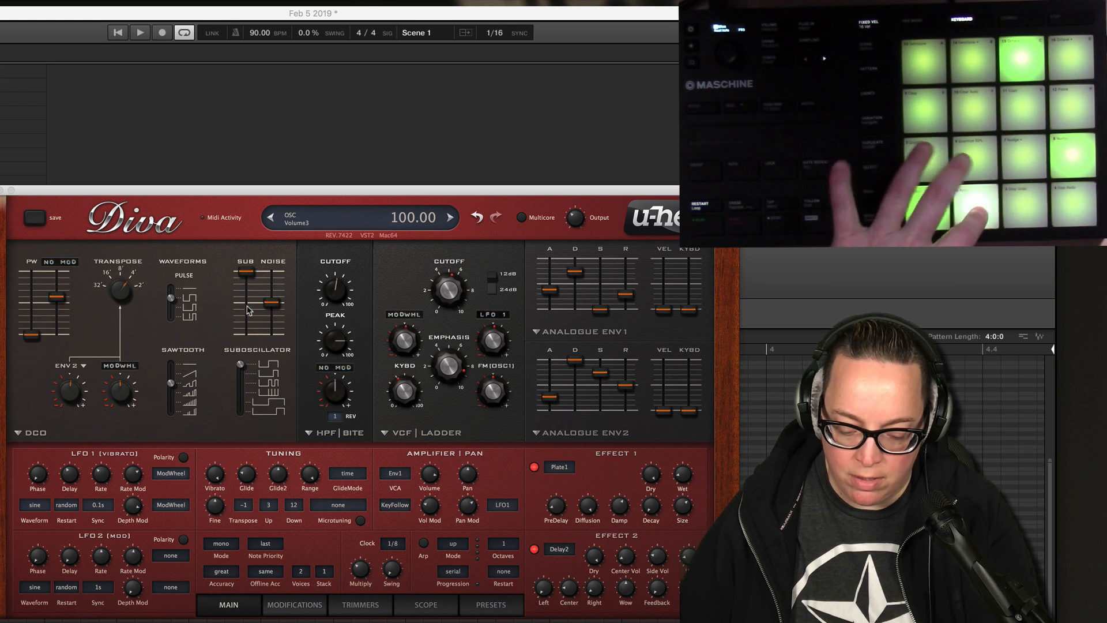
left_click_drag(271, 322, 278, 291)
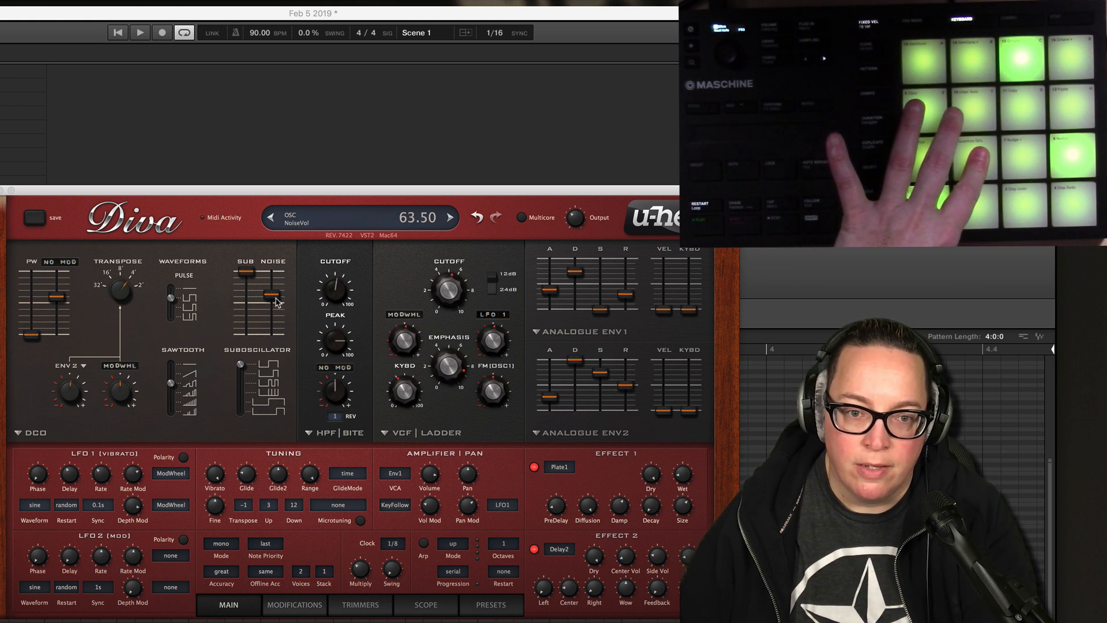
mouse_move(277, 302)
left_mouse_down()
mouse_move(276, 333)
mouse_move(277, 297)
mouse_move(279, 316)
left_mouse_up()
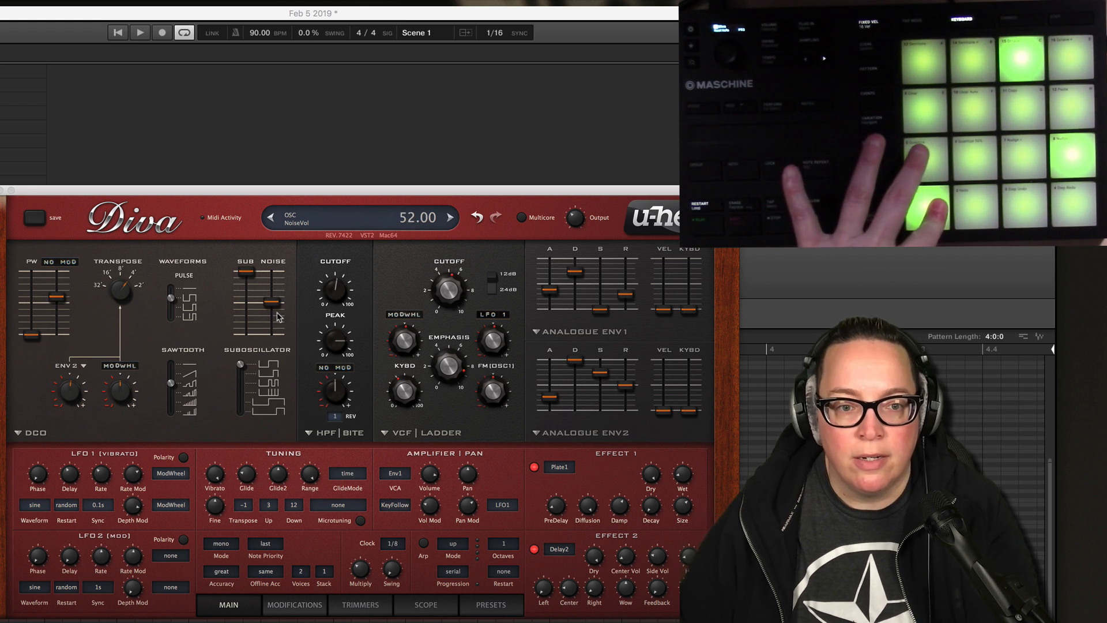
Step the DCO's suboscillator shape down through its waveforms to a wider pulse.
left_click(243, 376)
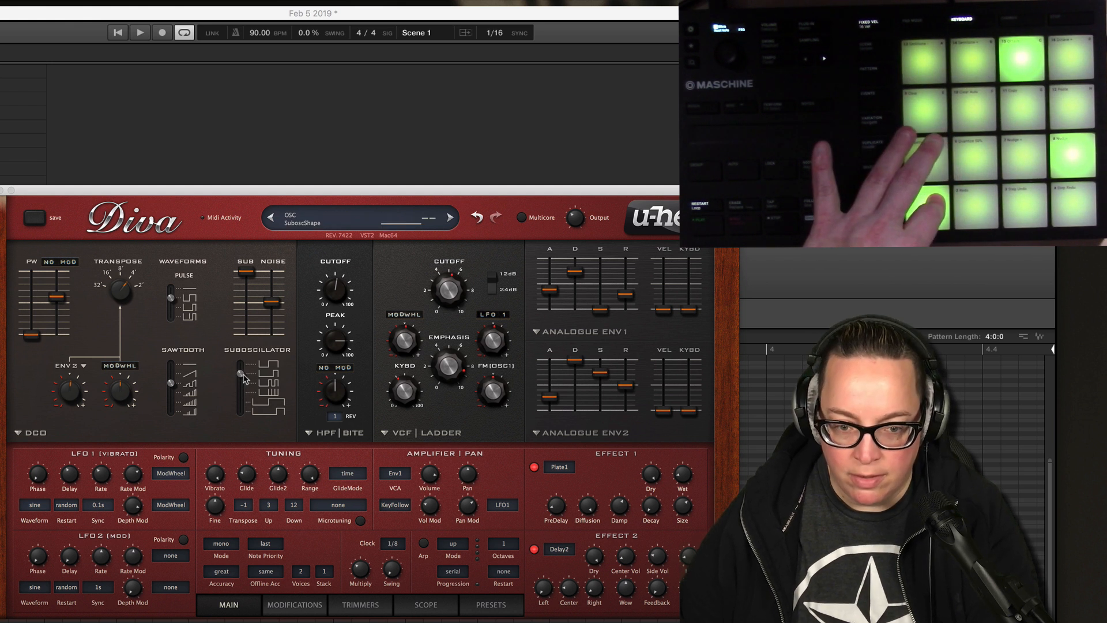
left_click_drag(243, 390, 246, 417)
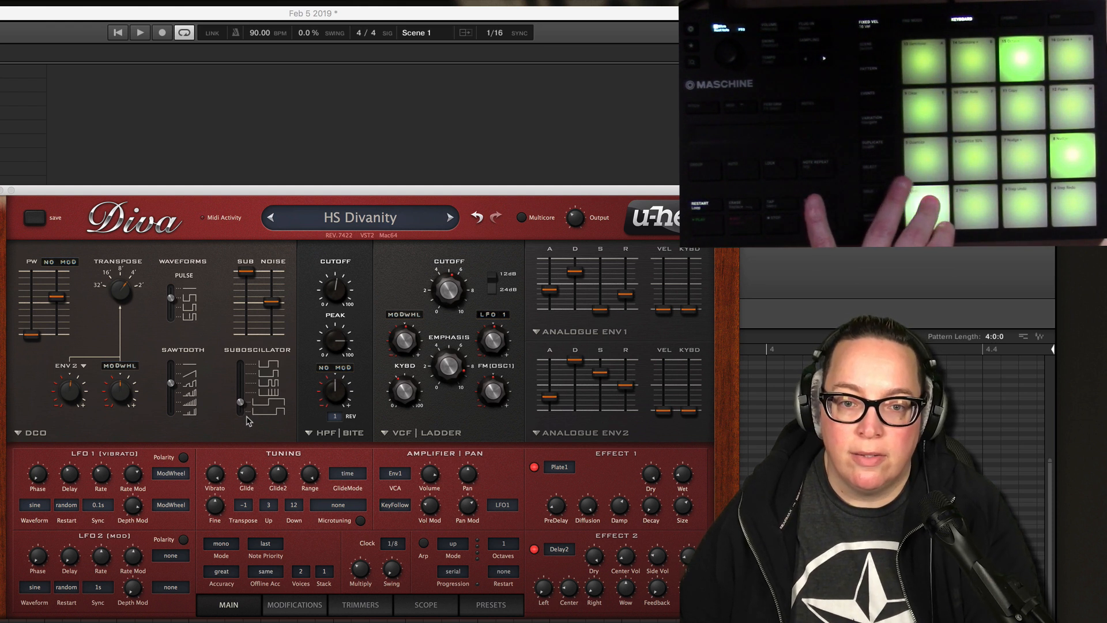
mouse_move(334, 348)
mouse_move(333, 408)
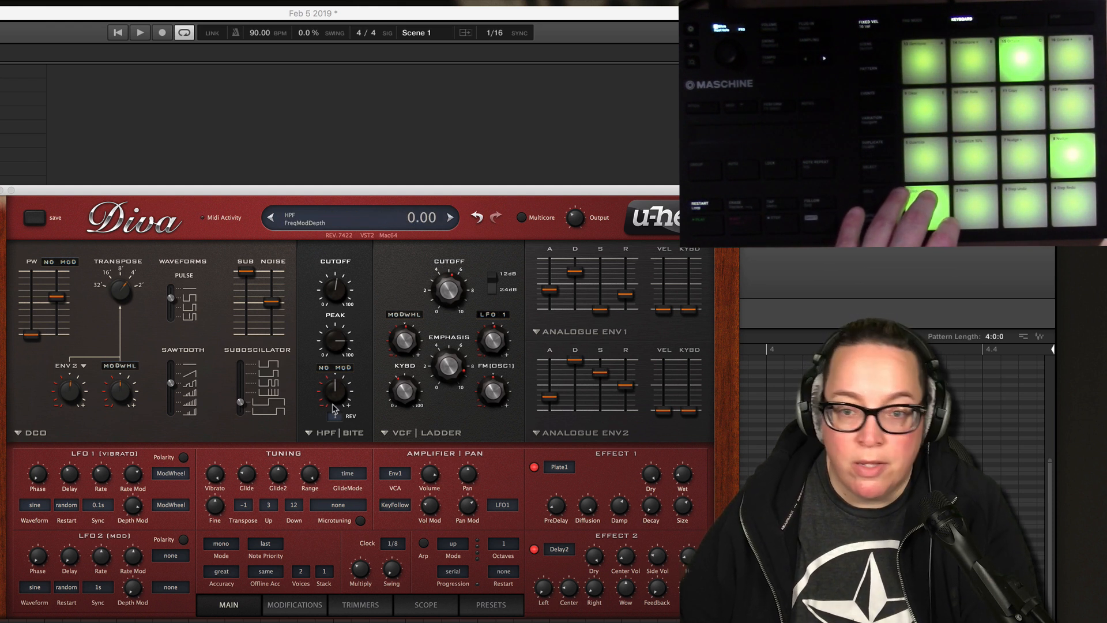
Lower the attack of Diva's Analogue Env2 to its minimum and check the envelope's decay.
mouse_move(549, 294)
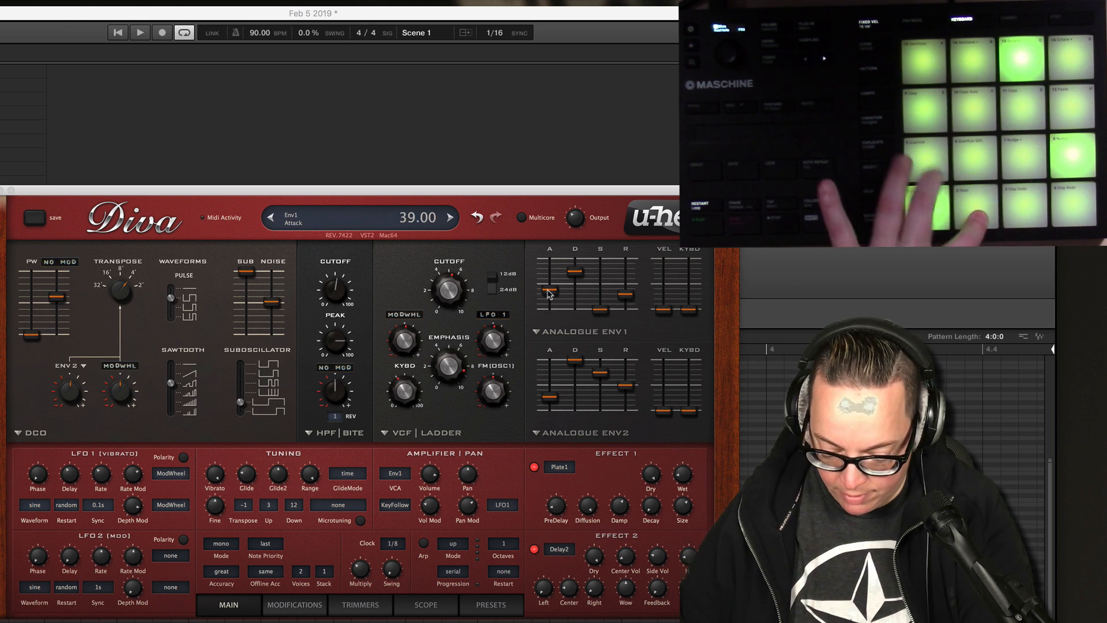
left_click_drag(551, 398, 571, 418)
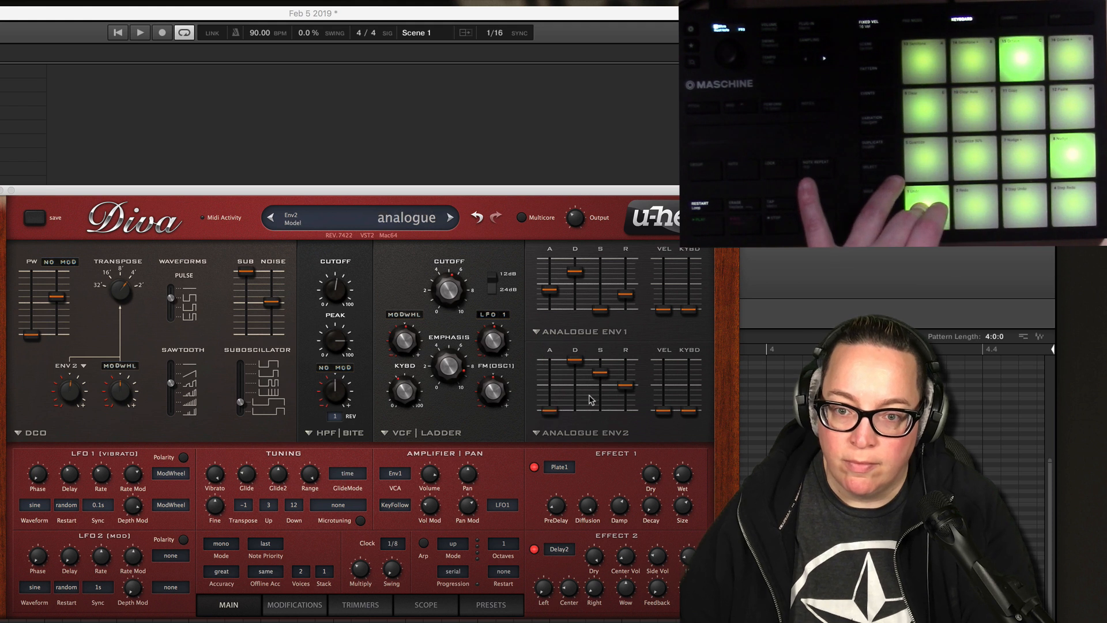
mouse_move(575, 361)
left_mouse_down()
mouse_move(579, 375)
mouse_move(587, 369)
mouse_move(584, 414)
mouse_move(579, 363)
left_mouse_up()
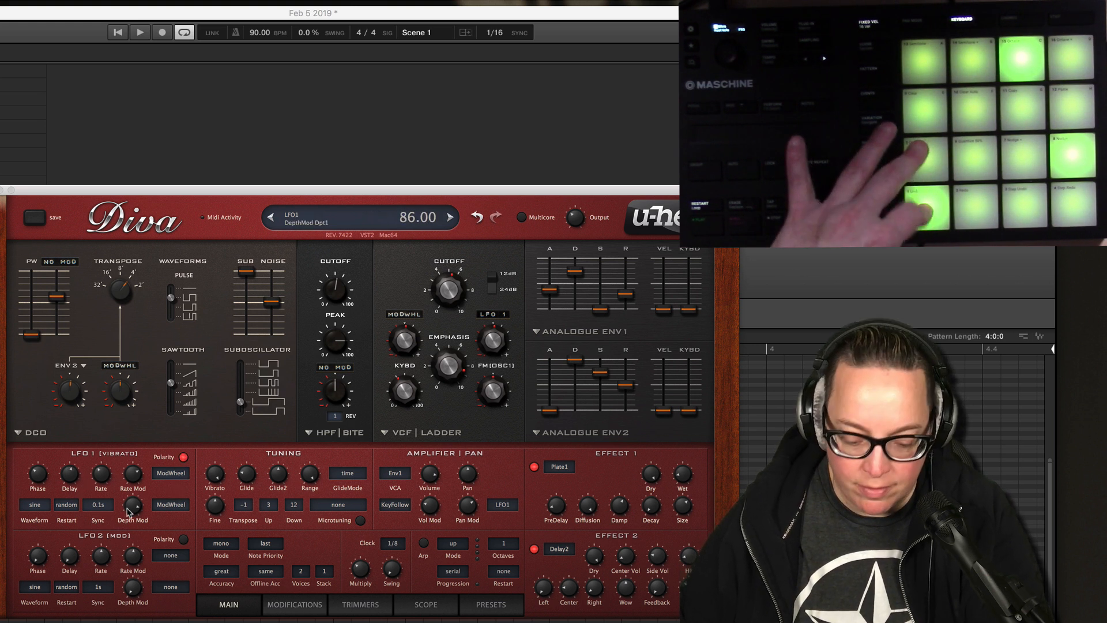
Try an LFO 1 depth modulation of 56.50 with a changed rate modulation and its polarity switched off.
left_click_drag(129, 511, 129, 543)
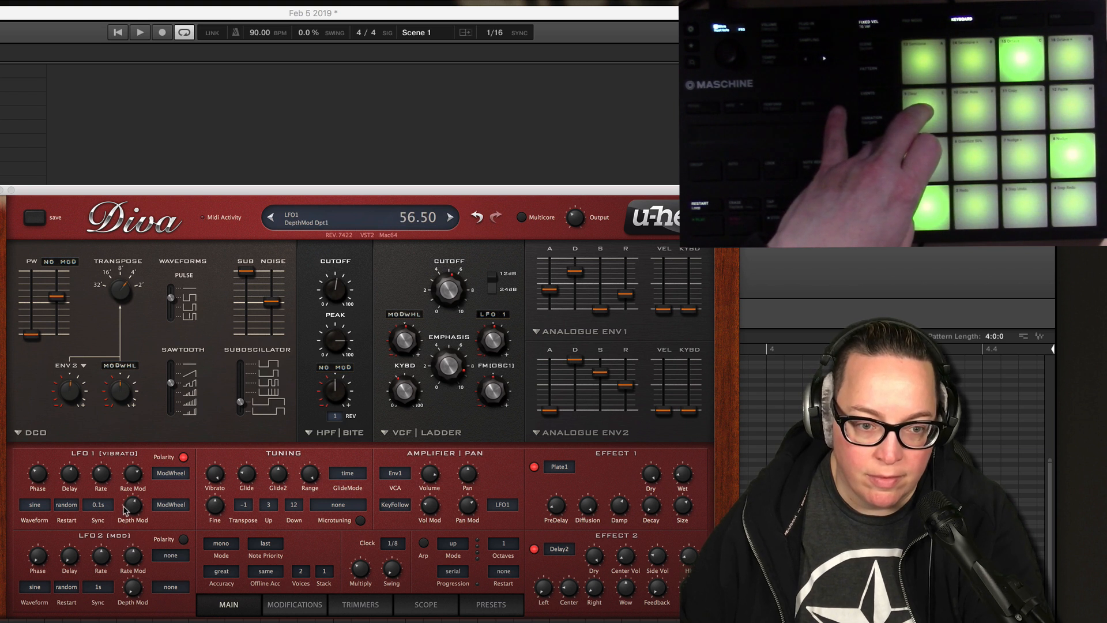
left_click_drag(133, 478, 140, 615)
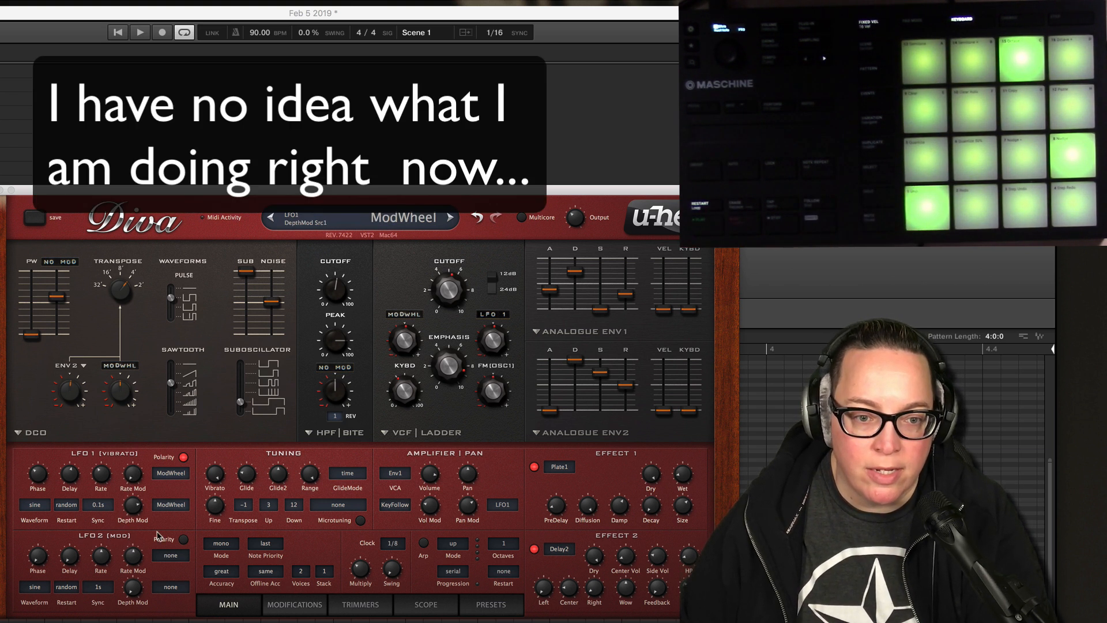
left_click(184, 457)
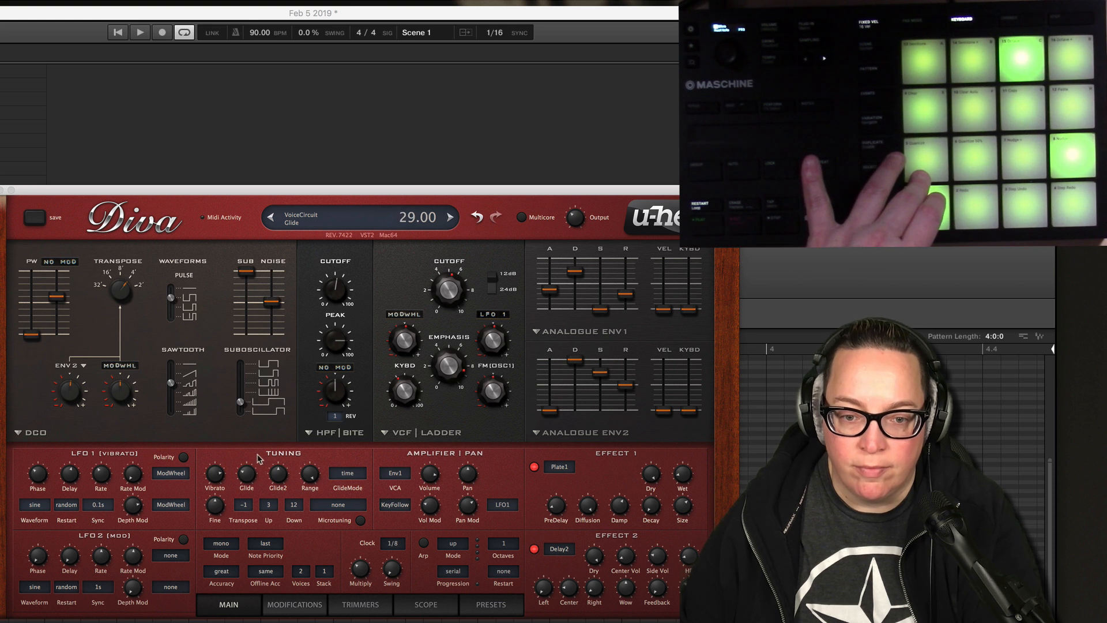
Try a different arpeggiator clock multiply, and undo back through the recent clock, vibrato and LFO 1 changes.
left_click_drag(370, 574, 367, 532)
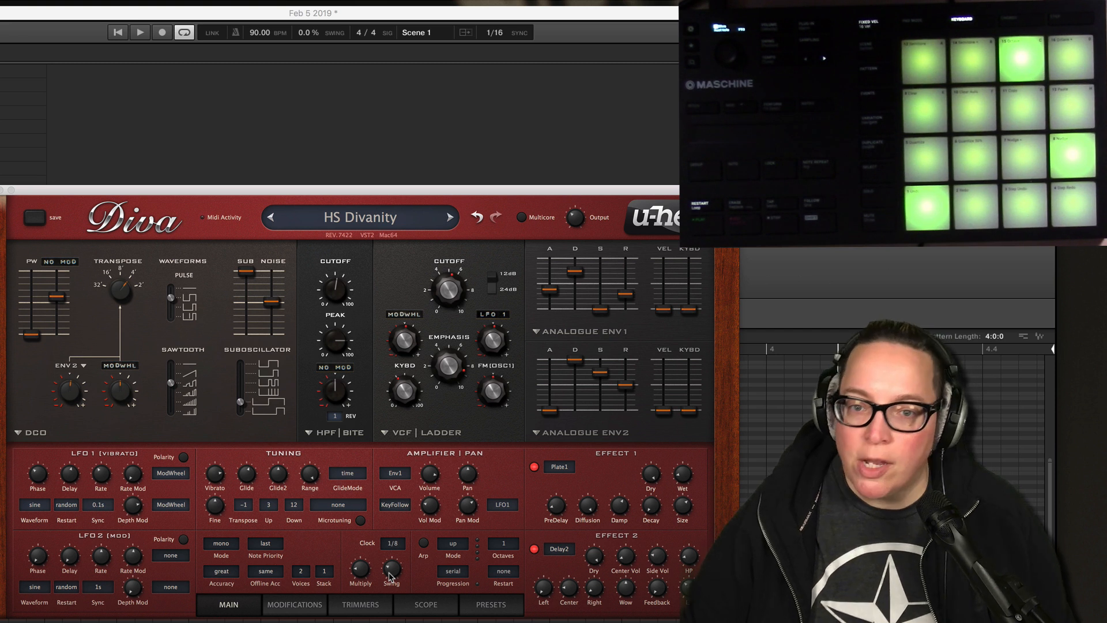
left_click(478, 218)
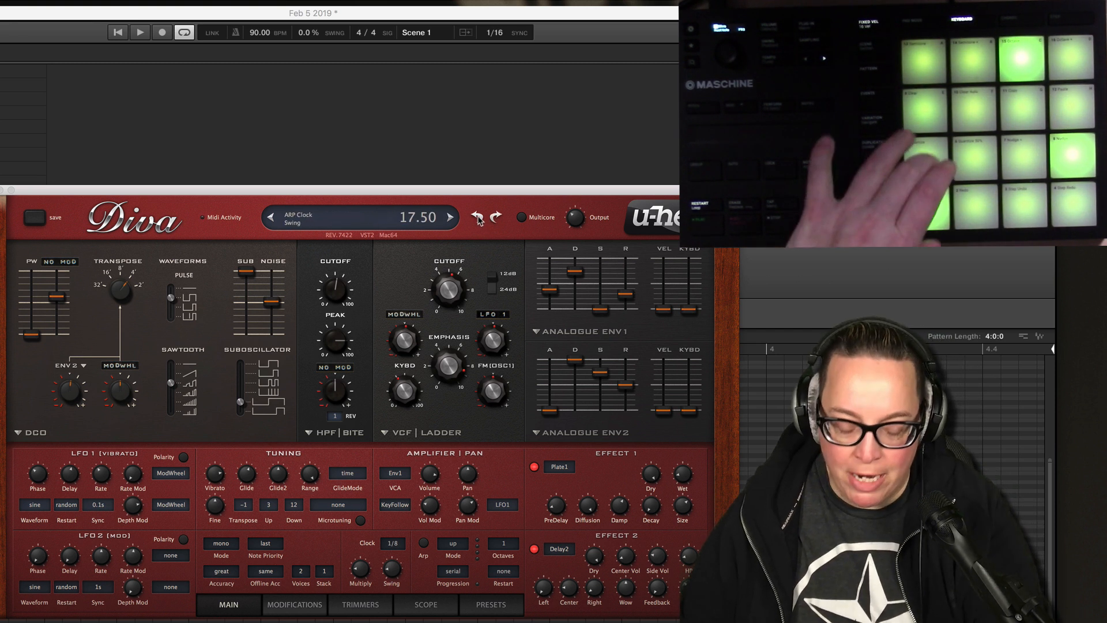
left_click(477, 218)
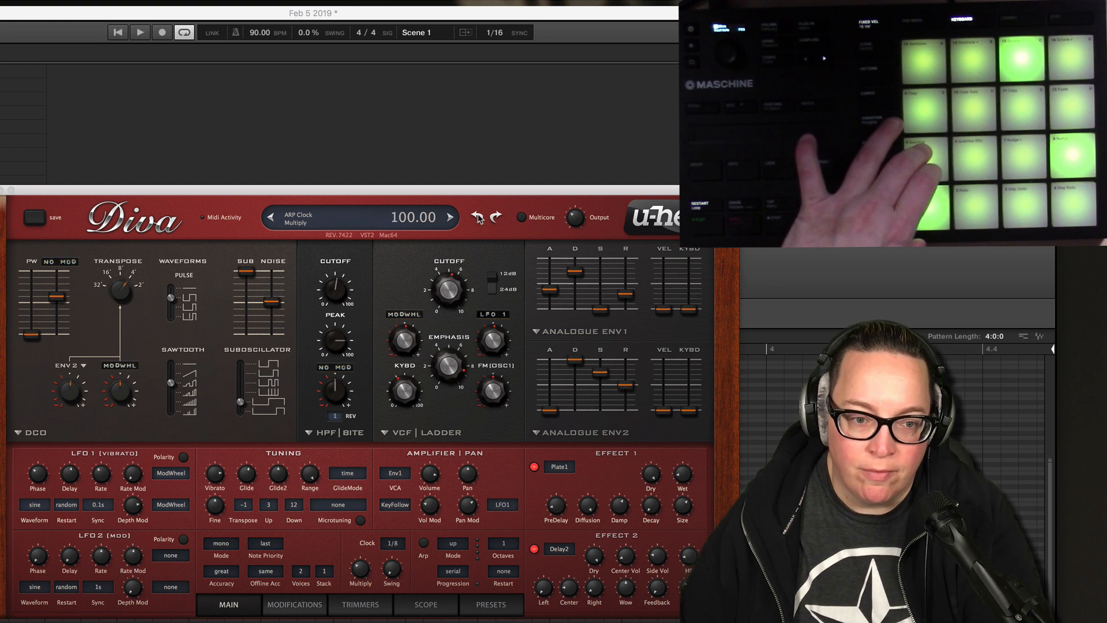
left_click(478, 218)
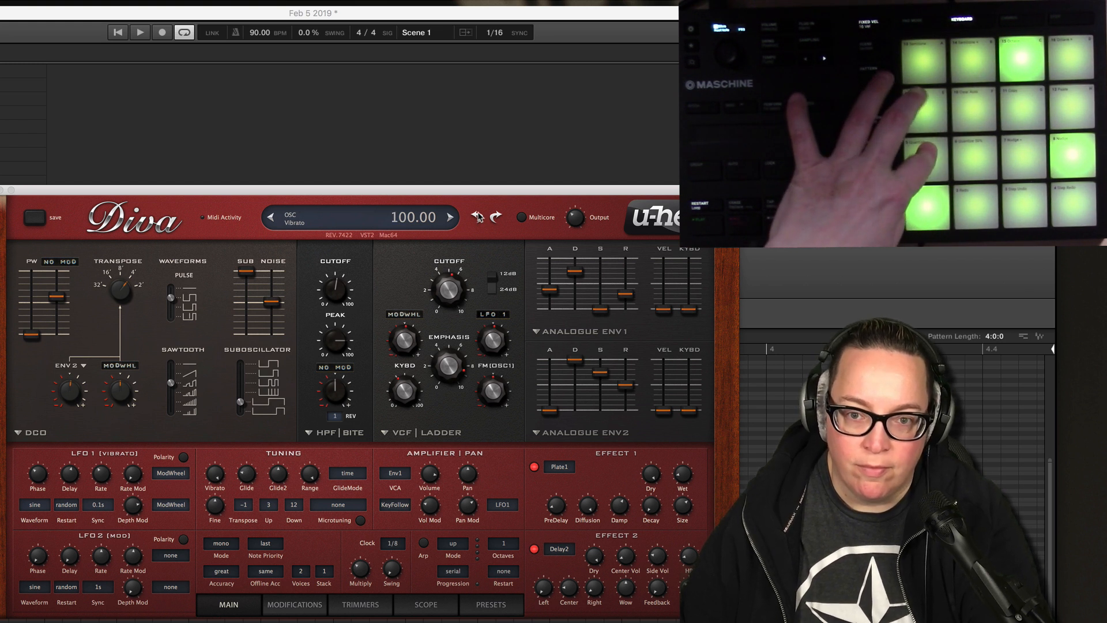
left_click(477, 218)
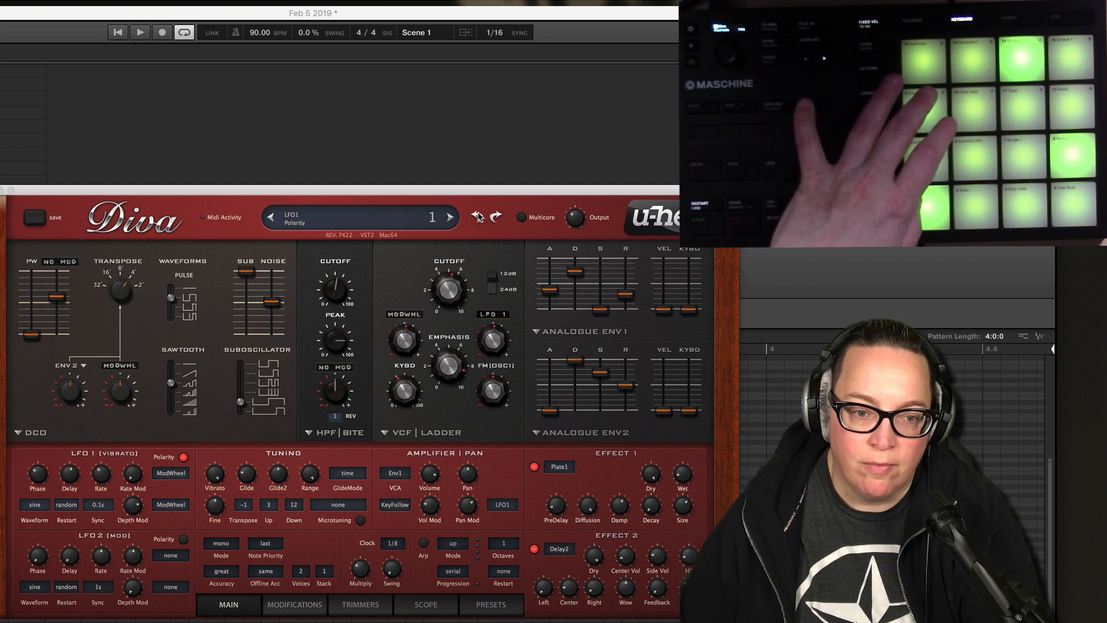
left_click(478, 218)
left_click(477, 218)
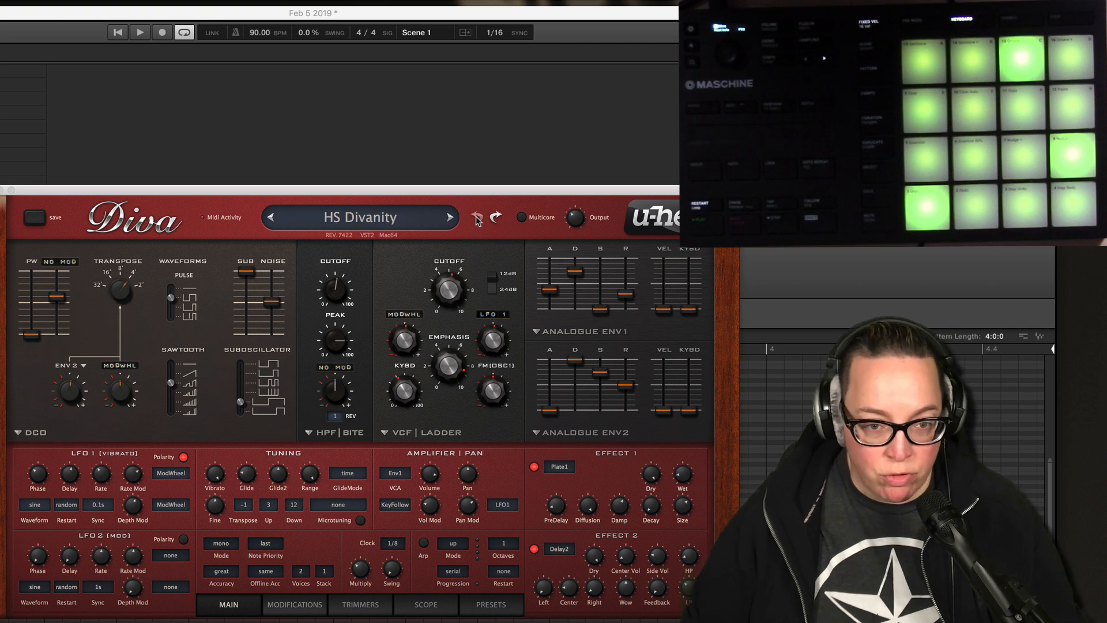
left_click(477, 219)
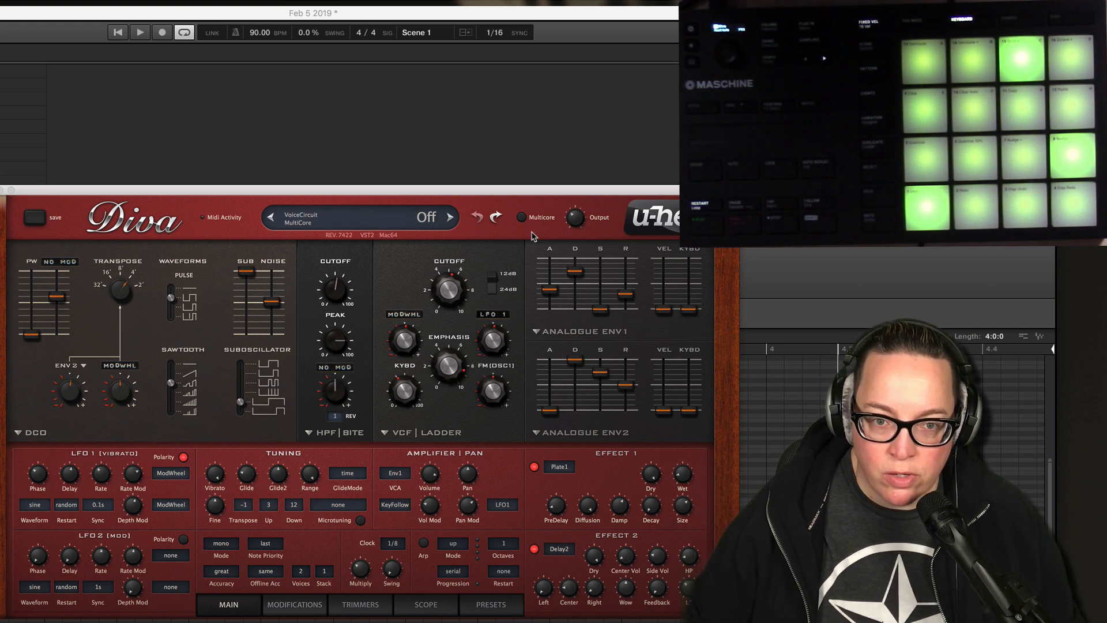
left_click(478, 219)
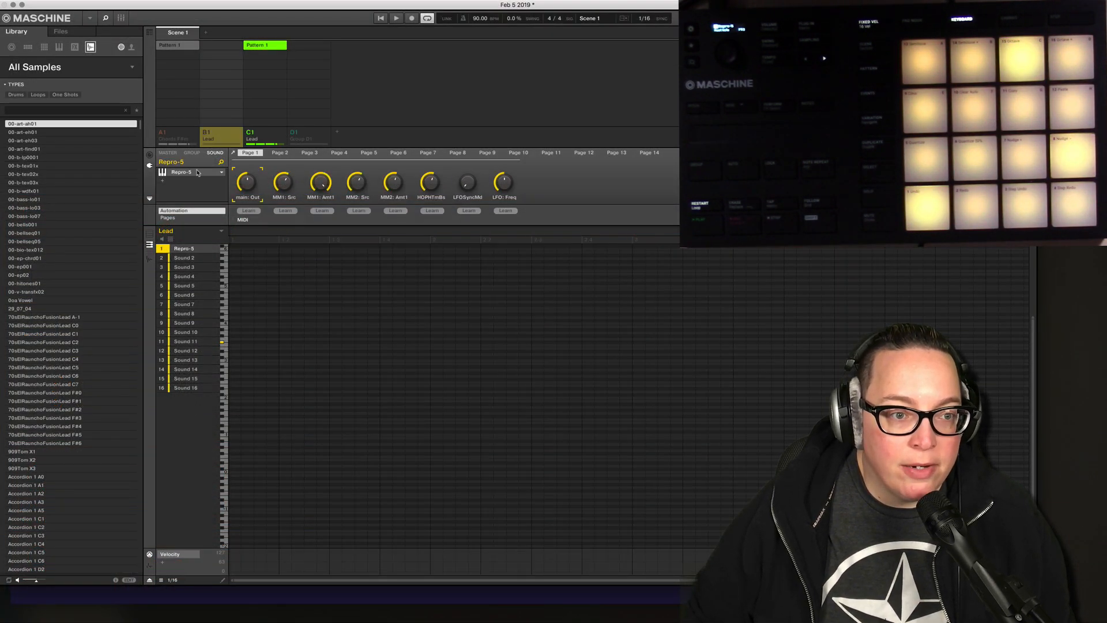
Open the Repro-5 editor on the first sound of group B1 Lead and move its window lower, below the transport and groups.
left_click(197, 172)
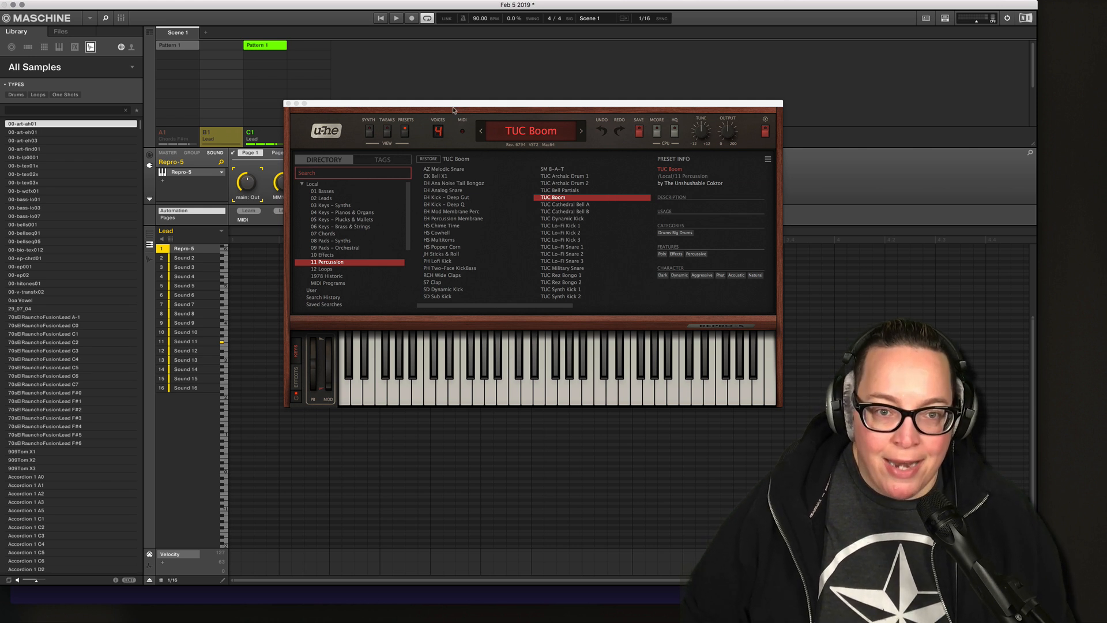
left_click_drag(453, 109, 486, 163)
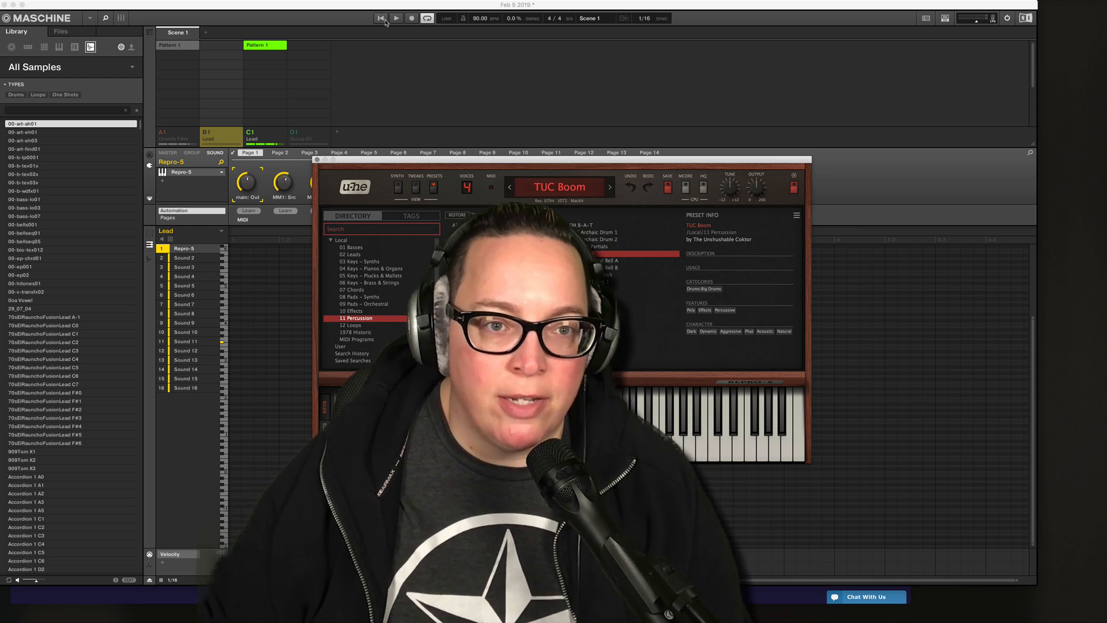
Start playback from the beginning of Scene 1 and unmute group A1.
left_click(385, 20)
left_click(161, 133)
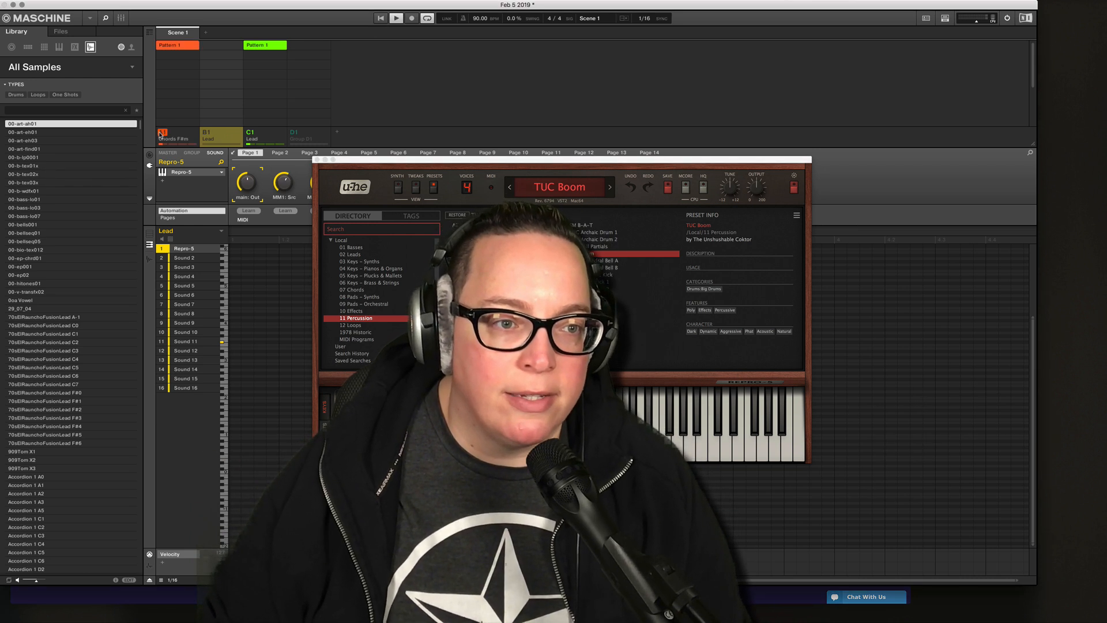